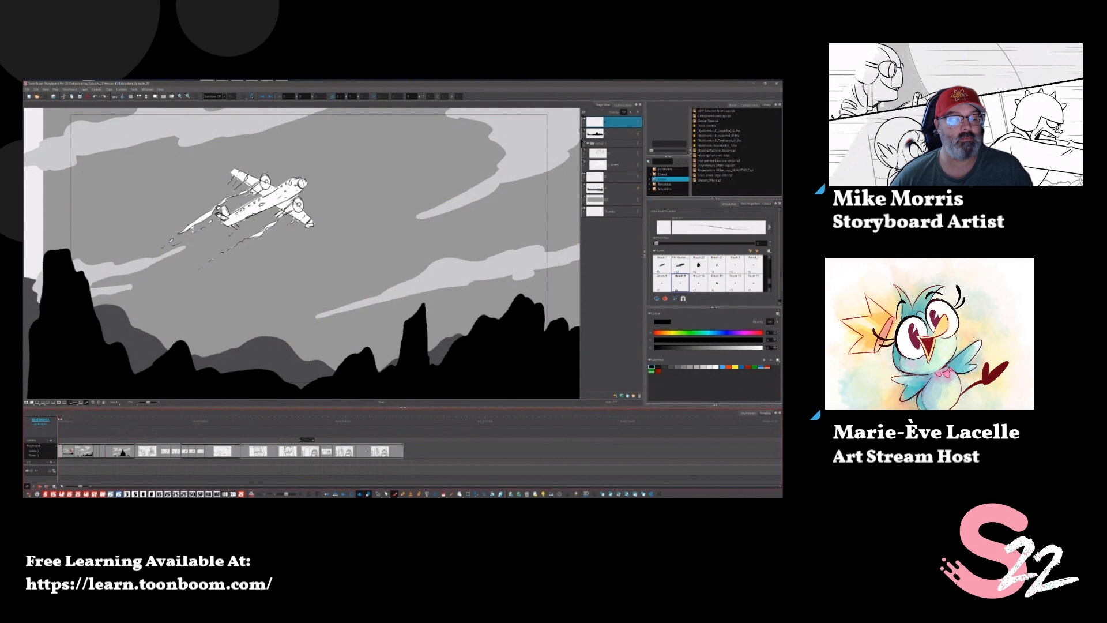
Play the animatic from the beginning and review the camera move in the last scene with the mummy and the pilot.
{"action": "left_click_drag", "start_coordinate": [60, 419], "coordinate": [57, 422]}
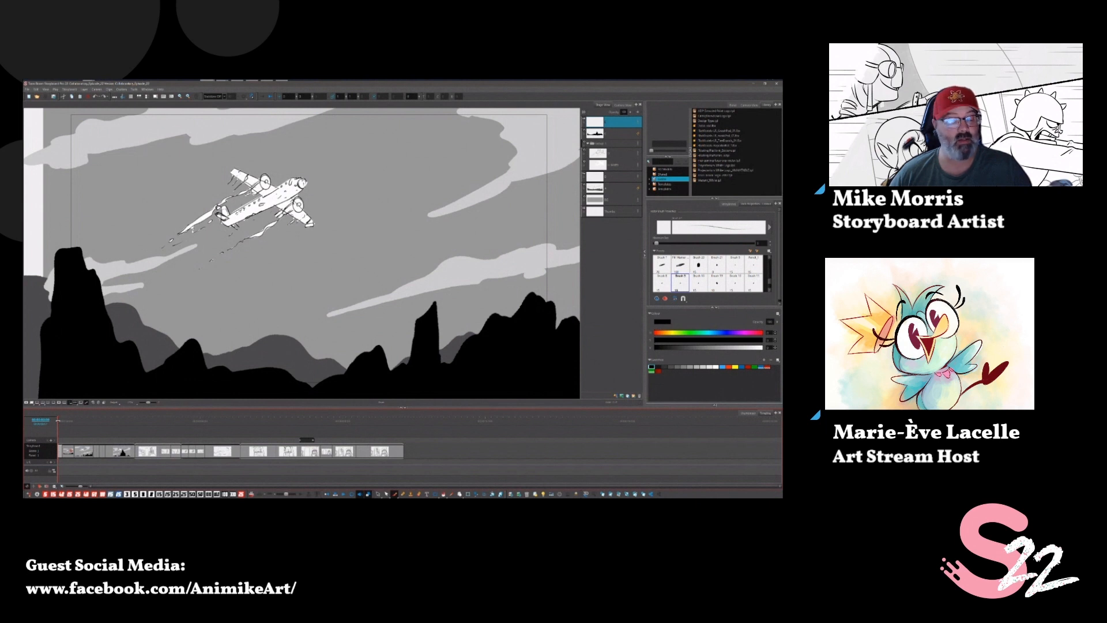
{"action": "key", "text": "space"}
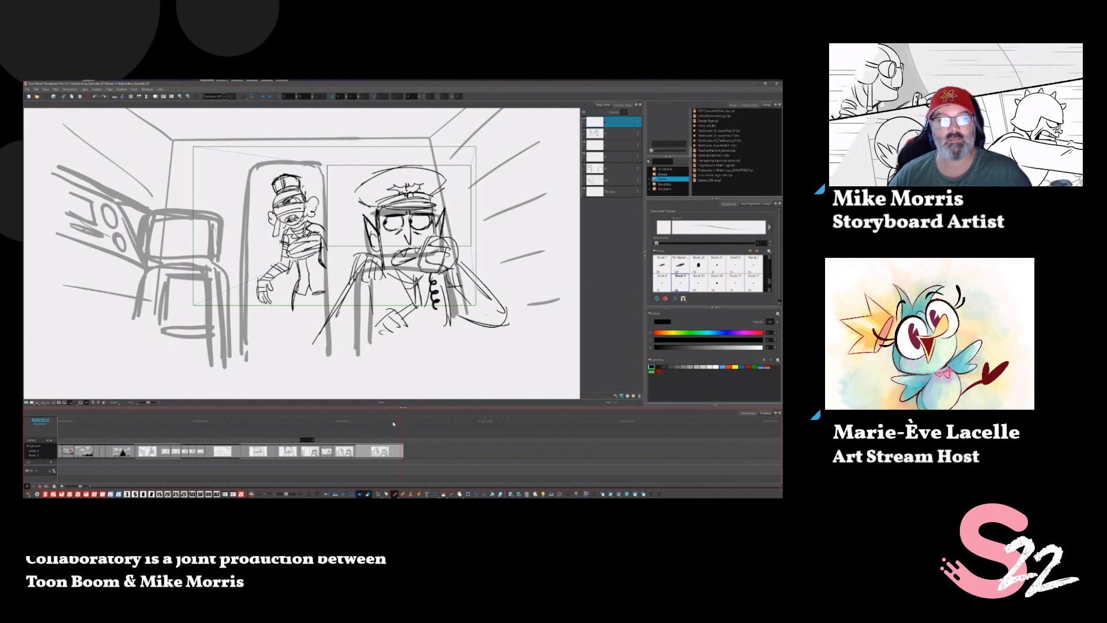
{"action": "left_click", "coordinate": [372, 421]}
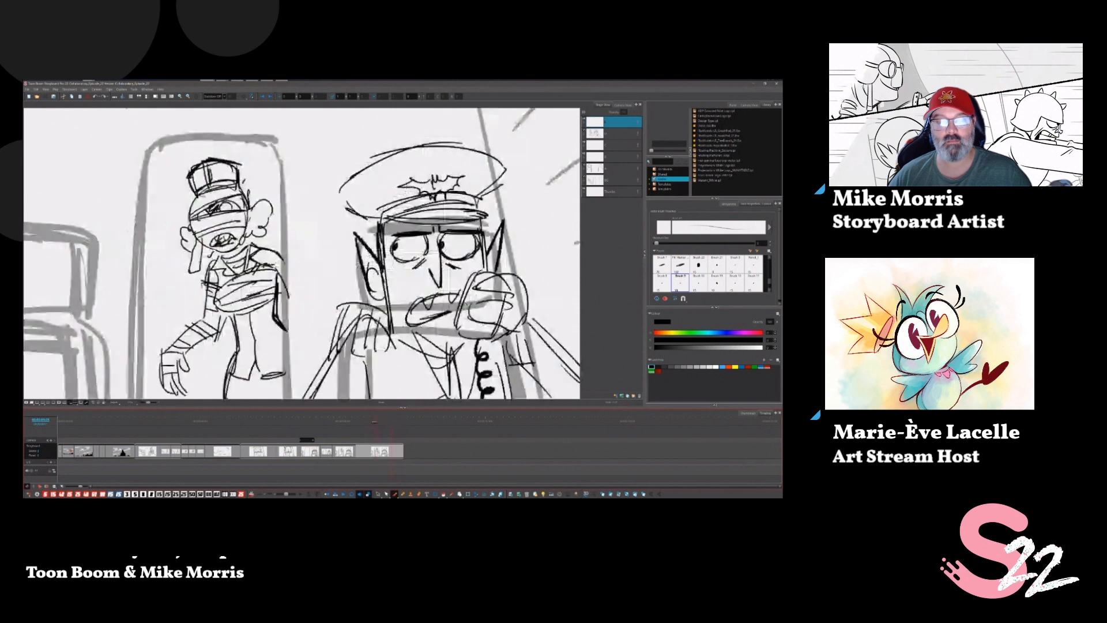
{"action": "left_click_drag", "start_coordinate": [403, 421], "coordinate": [400, 423]}
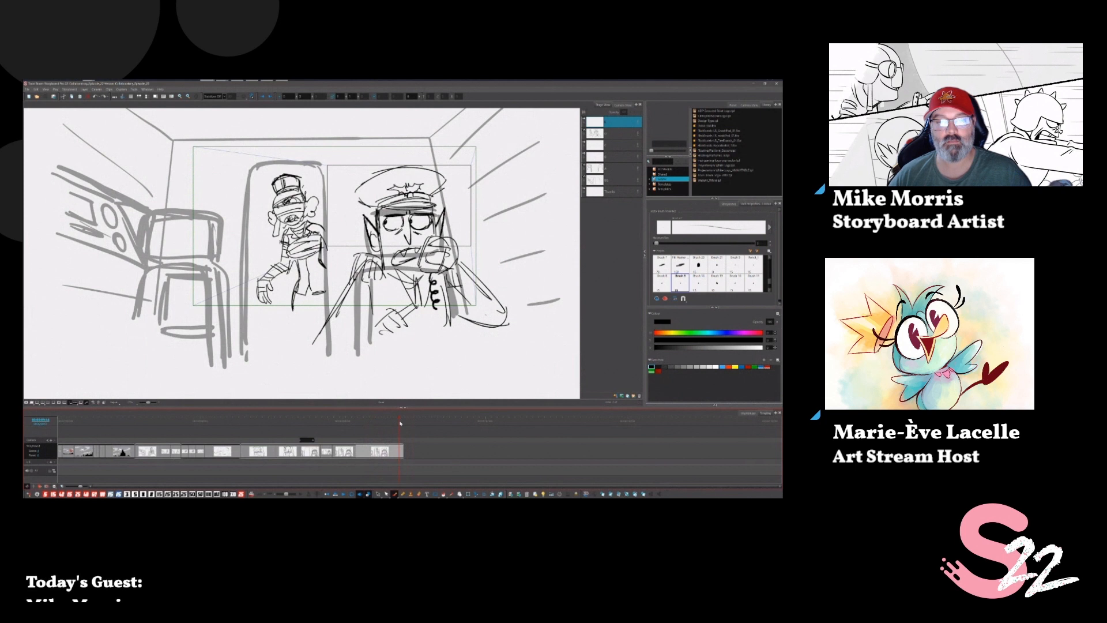
{"action": "left_click_drag", "start_coordinate": [393, 421], "coordinate": [368, 422]}
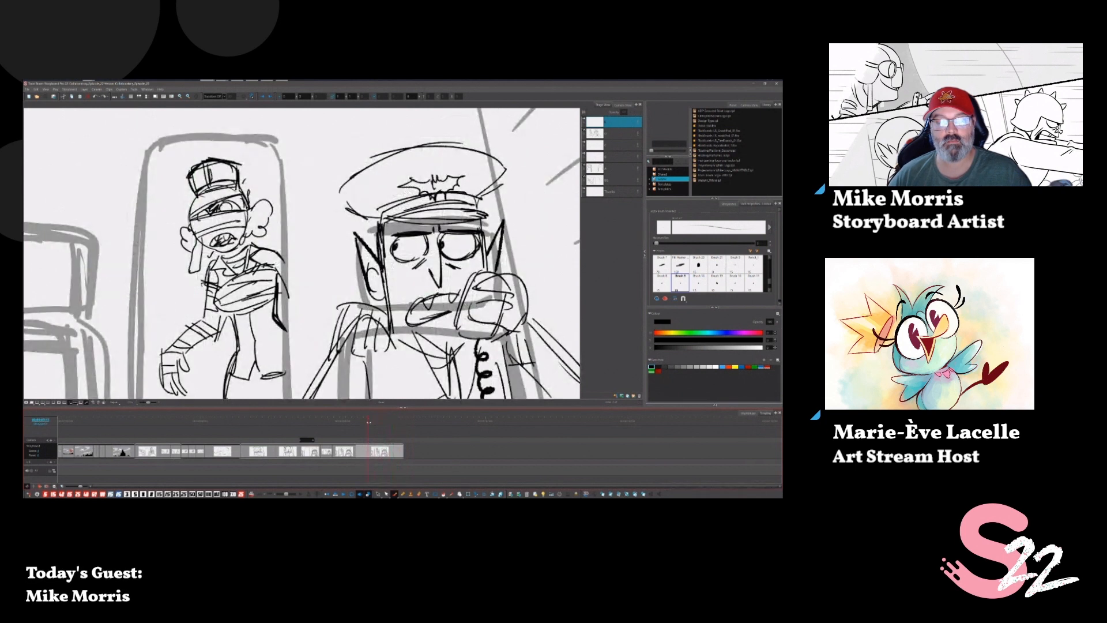
{"action": "left_click", "coordinate": [393, 422]}
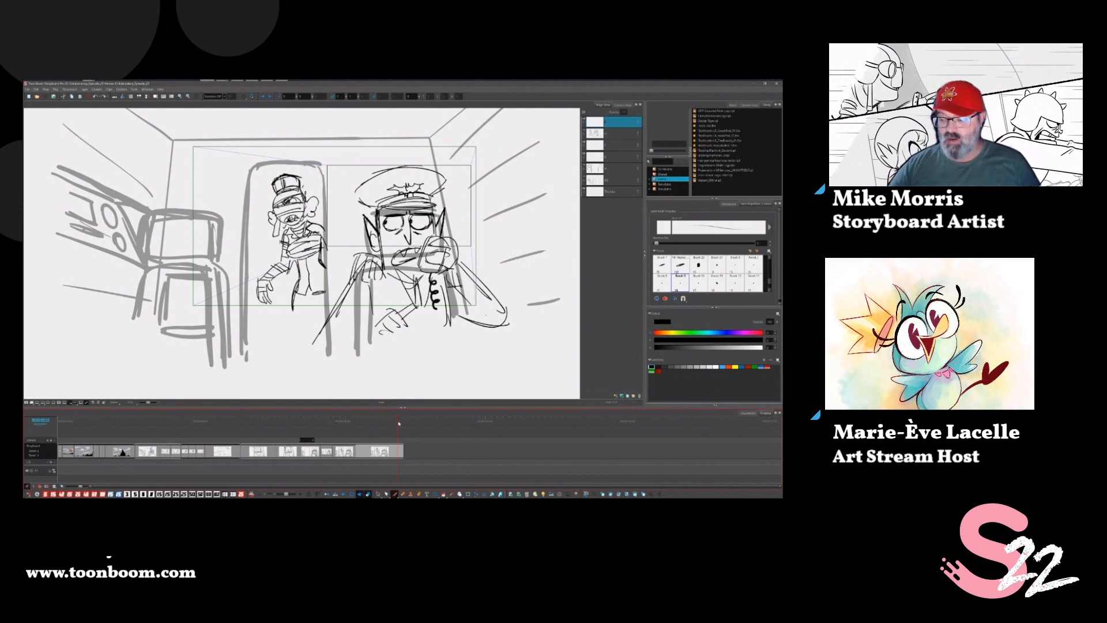
Add a new blank scene after the last one and check it against the preceding mummy and pilot panel.
{"action": "left_click", "coordinate": [610, 491]}
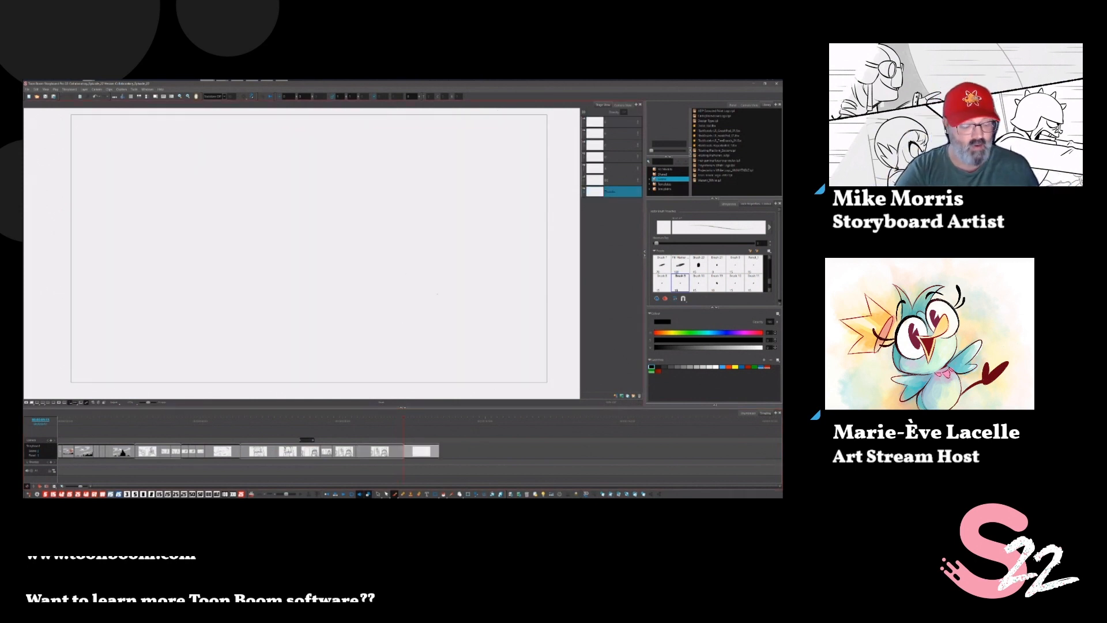
{"action": "key", "text": "comma"}
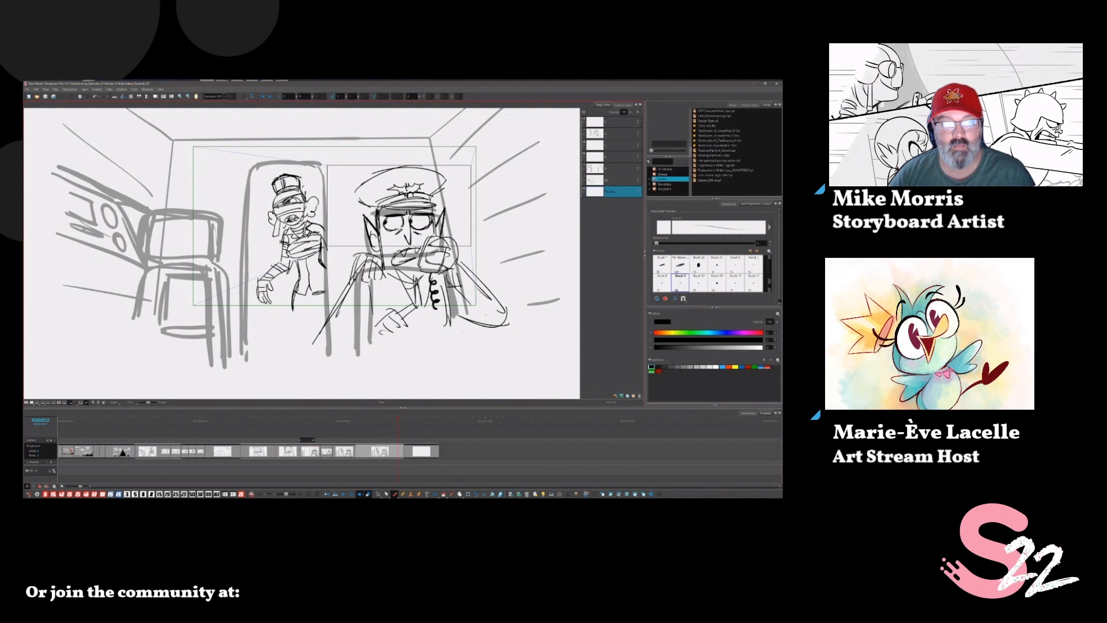
{"action": "key", "text": "d"}
{"action": "key", "text": "f"}
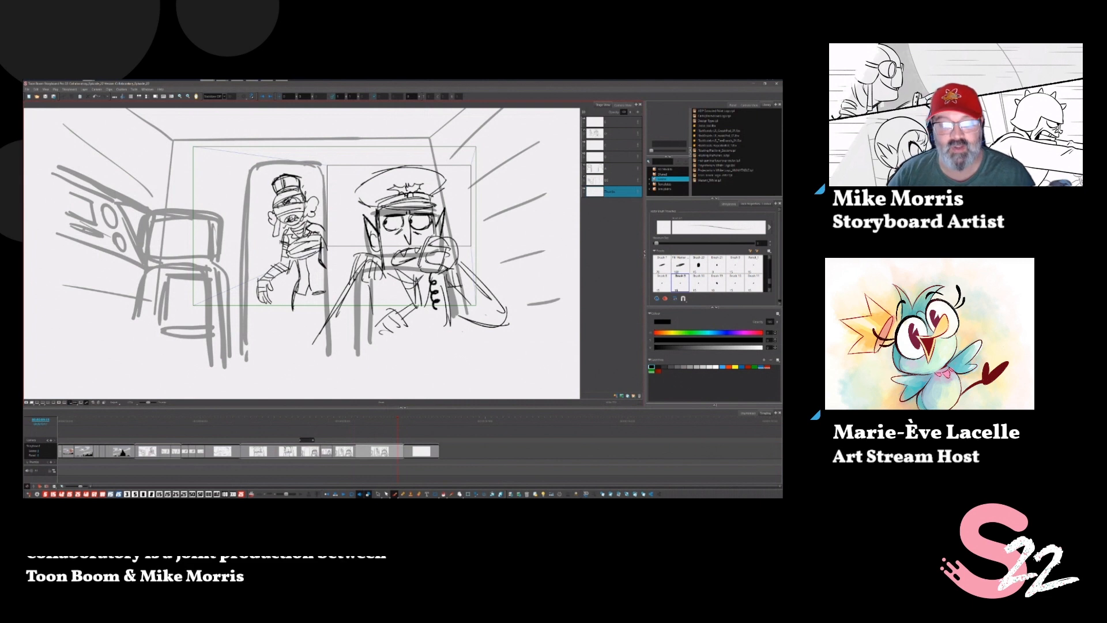
{"action": "key", "text": "o"}
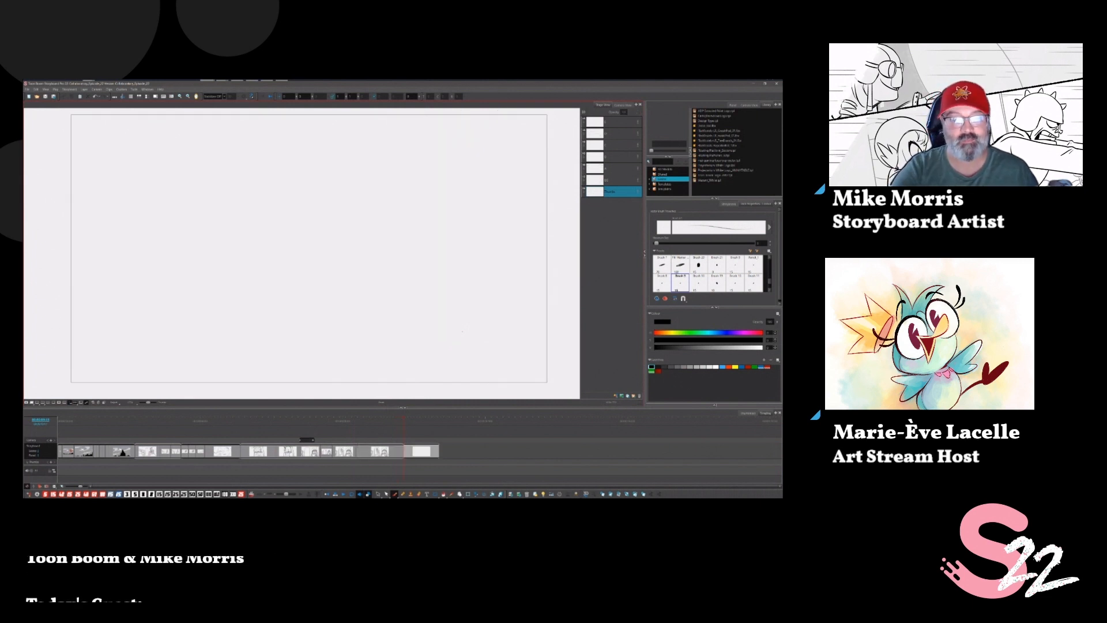
{"action": "key", "text": "i"}
{"action": "key", "text": "o"}
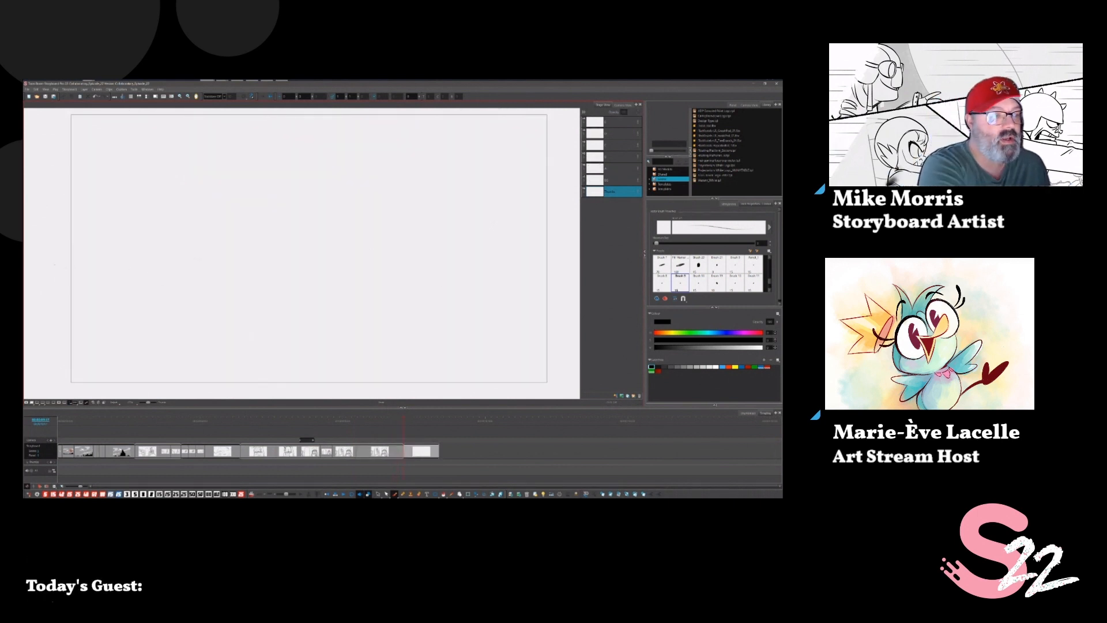
On the layer just above the lowest one, sketch the dashboard's curved upper edge and slanted right-side lines in mid-grey.
{"action": "left_click_drag", "start_coordinate": [56, 265], "coordinate": [169, 276]}
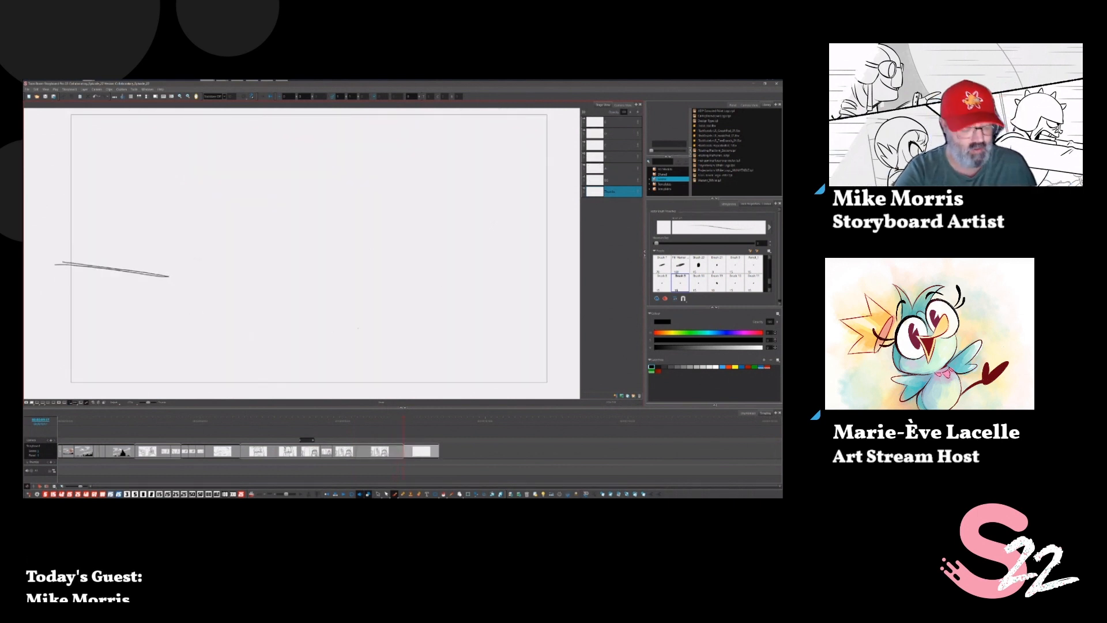
{"action": "key", "text": "ctrl+z"}
{"action": "left_click", "coordinate": [614, 180]}
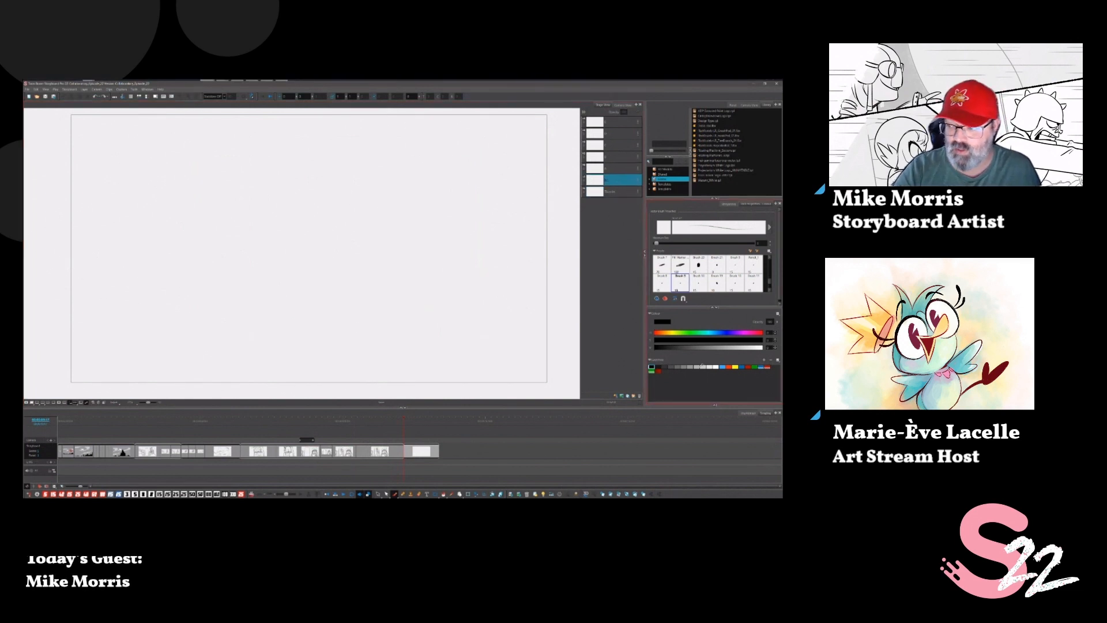
{"action": "left_click", "coordinate": [691, 367]}
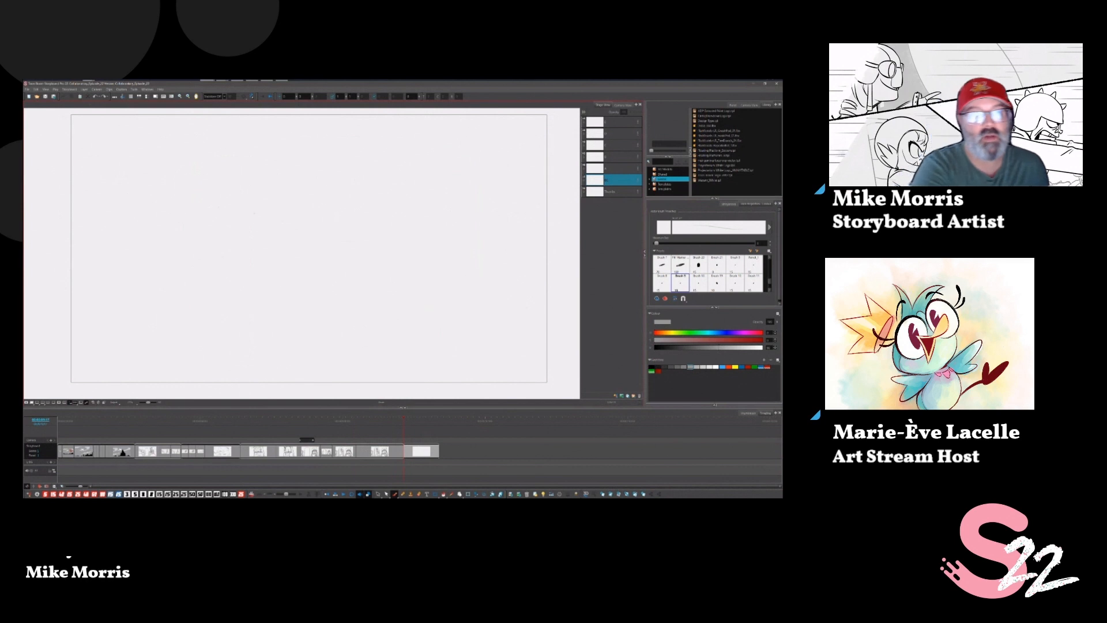
{"action": "left_click_drag", "start_coordinate": [151, 188], "coordinate": [315, 166]}
{"action": "left_click_drag", "start_coordinate": [225, 166], "coordinate": [499, 213]}
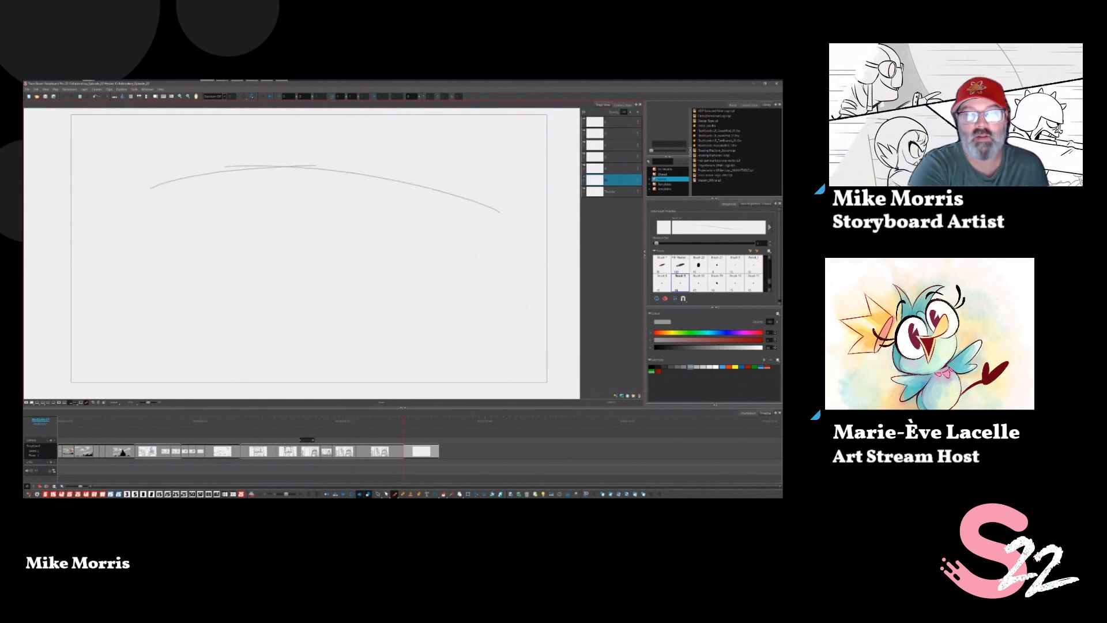
{"action": "mouse_move", "coordinate": [377, 182]}
{"action": "left_mouse_down"}
{"action": "mouse_move", "coordinate": [517, 218]}
{"action": "mouse_move", "coordinate": [451, 319]}
{"action": "left_mouse_up"}
{"action": "left_click_drag", "start_coordinate": [512, 237], "coordinate": [482, 324]}
{"action": "left_click_drag", "start_coordinate": [552, 251], "coordinate": [512, 342]}
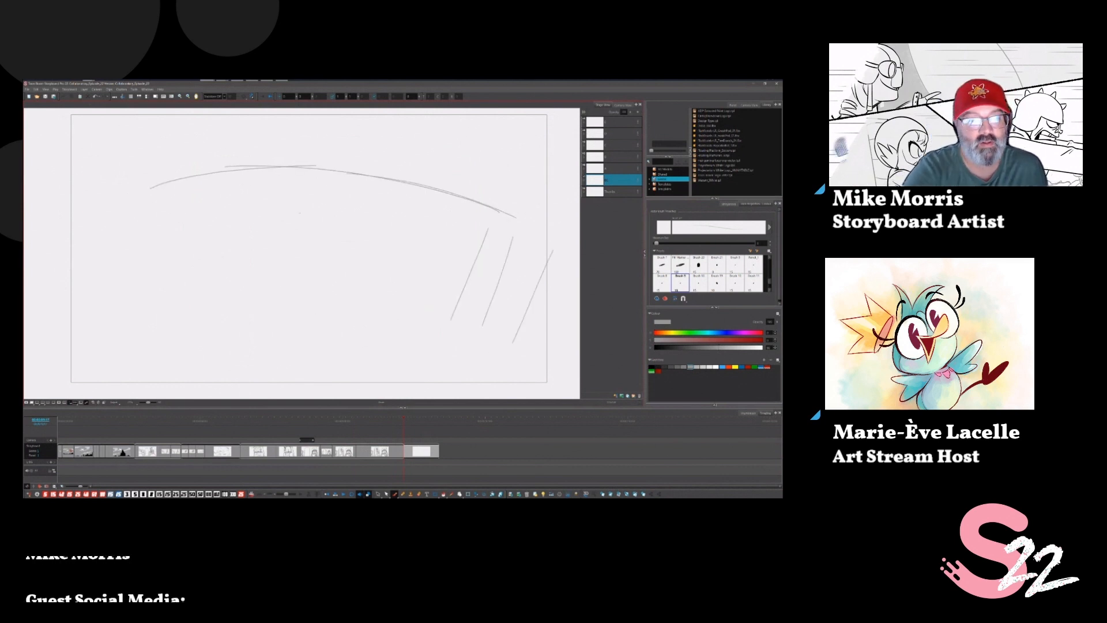
Rough in the aircraft's control yoke with its slanted column, round hub and two curved handles on the dashboard's left half.
{"action": "left_click_drag", "start_coordinate": [295, 213], "coordinate": [250, 319]}
{"action": "left_click_drag", "start_coordinate": [254, 202], "coordinate": [205, 322]}
{"action": "mouse_move", "coordinate": [324, 263]}
{"action": "left_mouse_down"}
{"action": "mouse_move", "coordinate": [316, 318]}
{"action": "mouse_move", "coordinate": [335, 324]}
{"action": "left_mouse_up"}
{"action": "mouse_move", "coordinate": [220, 250]}
{"action": "left_mouse_down"}
{"action": "mouse_move", "coordinate": [196, 318]}
{"action": "mouse_move", "coordinate": [253, 308]}
{"action": "mouse_move", "coordinate": [245, 335]}
{"action": "mouse_move", "coordinate": [253, 323]}
{"action": "mouse_move", "coordinate": [237, 319]}
{"action": "left_mouse_up"}
{"action": "mouse_move", "coordinate": [196, 322]}
{"action": "left_mouse_down"}
{"action": "mouse_move", "coordinate": [237, 333]}
{"action": "mouse_move", "coordinate": [318, 326]}
{"action": "left_mouse_up"}
{"action": "left_click_drag", "start_coordinate": [286, 331], "coordinate": [332, 338]}
Sketch a round gauge beside the yoke, and a rectangular display with two round dials above the yoke's hub.
{"action": "mouse_move", "coordinate": [388, 233]}
{"action": "left_mouse_down"}
{"action": "mouse_move", "coordinate": [373, 262]}
{"action": "mouse_move", "coordinate": [406, 241]}
{"action": "mouse_move", "coordinate": [401, 251]}
{"action": "mouse_move", "coordinate": [375, 243]}
{"action": "left_mouse_up"}
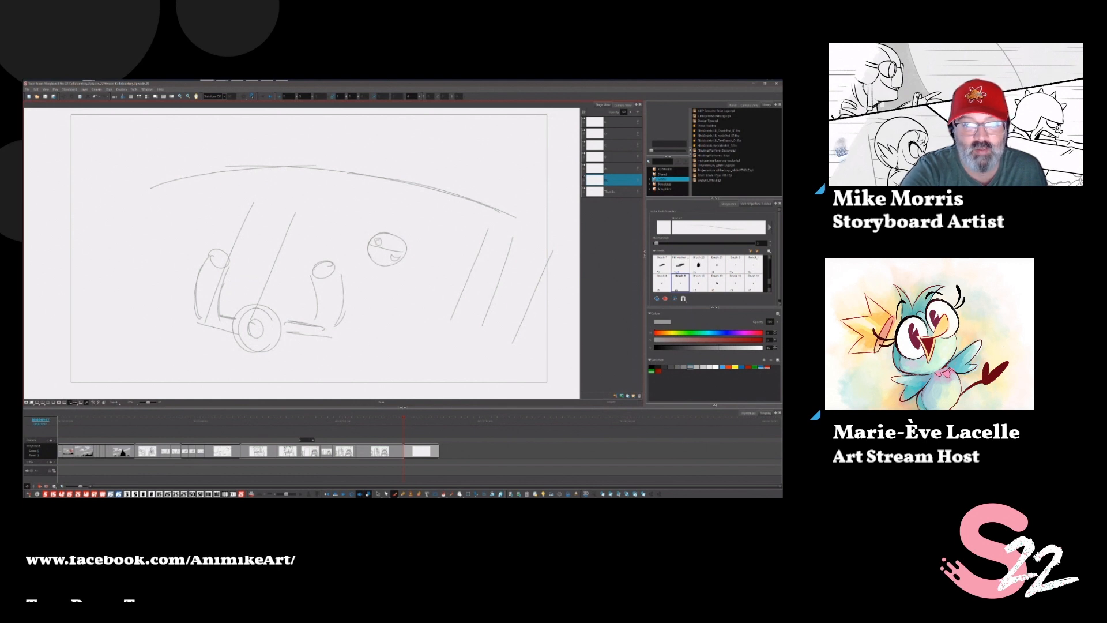
{"action": "mouse_move", "coordinate": [383, 233]}
{"action": "left_mouse_down"}
{"action": "mouse_move", "coordinate": [407, 246]}
{"action": "mouse_move", "coordinate": [372, 263]}
{"action": "left_mouse_up"}
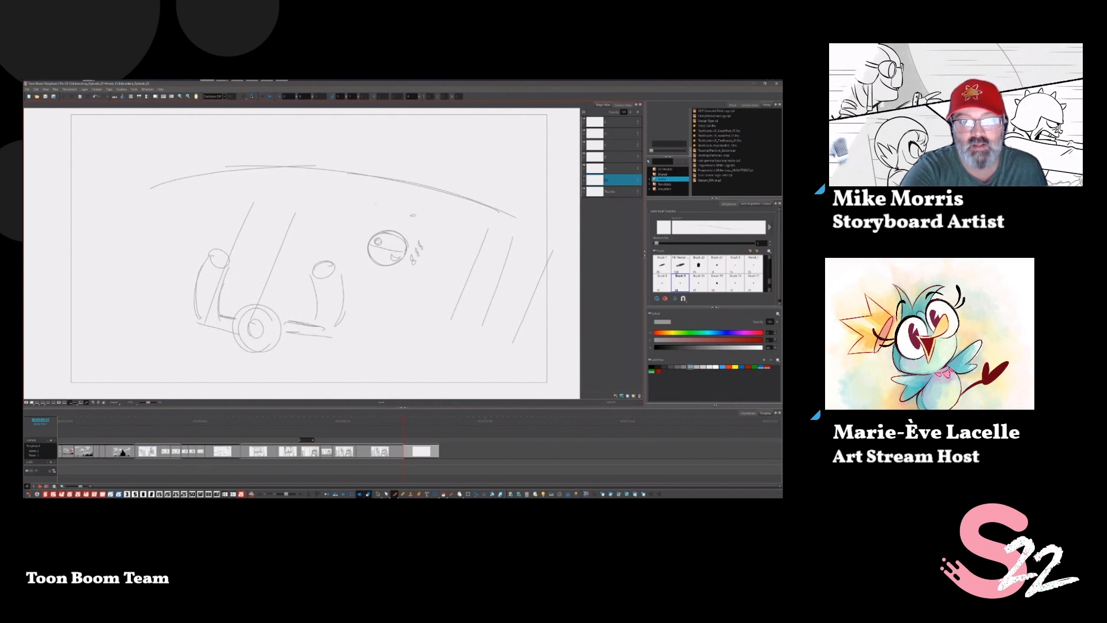
{"action": "mouse_move", "coordinate": [255, 197]}
{"action": "left_mouse_down"}
{"action": "mouse_move", "coordinate": [330, 203]}
{"action": "mouse_move", "coordinate": [326, 221]}
{"action": "mouse_move", "coordinate": [254, 218]}
{"action": "mouse_move", "coordinate": [328, 222]}
{"action": "mouse_move", "coordinate": [288, 260]}
{"action": "mouse_move", "coordinate": [243, 254]}
{"action": "mouse_move", "coordinate": [263, 242]}
{"action": "mouse_move", "coordinate": [242, 248]}
{"action": "left_mouse_up"}
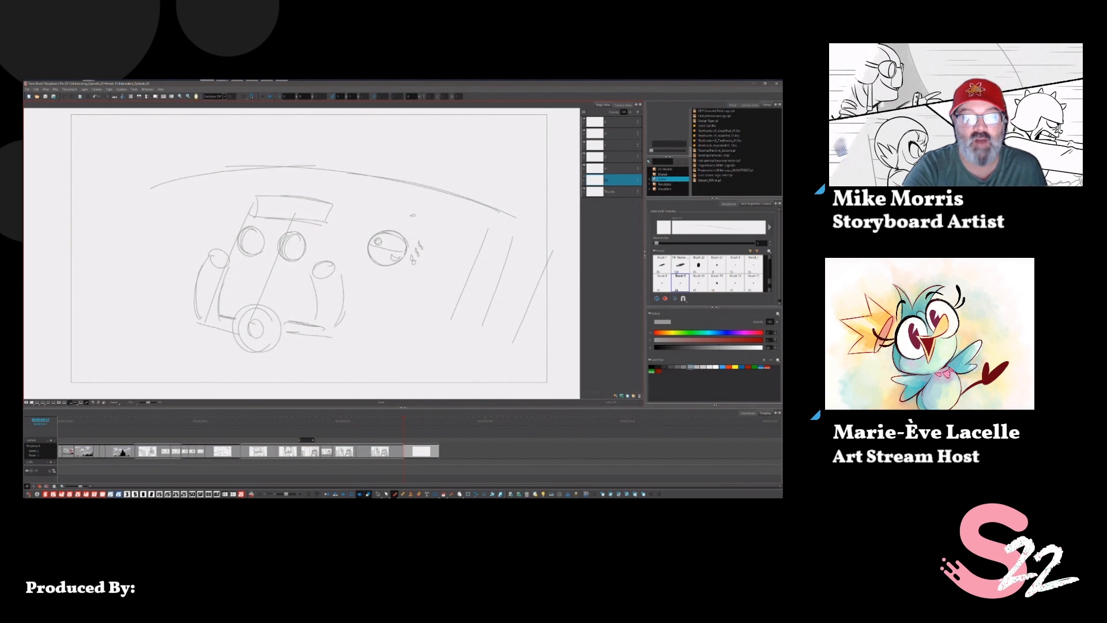
Fill out the dashboard with levers below the round gauge, slanted panel lines, and a column of three dials with small switch marks.
{"action": "mouse_move", "coordinate": [380, 282]}
{"action": "left_mouse_down"}
{"action": "mouse_move", "coordinate": [369, 326]}
{"action": "mouse_move", "coordinate": [391, 328]}
{"action": "left_mouse_up"}
{"action": "mouse_move", "coordinate": [146, 203]}
{"action": "left_mouse_down"}
{"action": "mouse_move", "coordinate": [121, 305]}
{"action": "mouse_move", "coordinate": [155, 325]}
{"action": "left_mouse_up"}
{"action": "left_click_drag", "start_coordinate": [245, 187], "coordinate": [231, 236]}
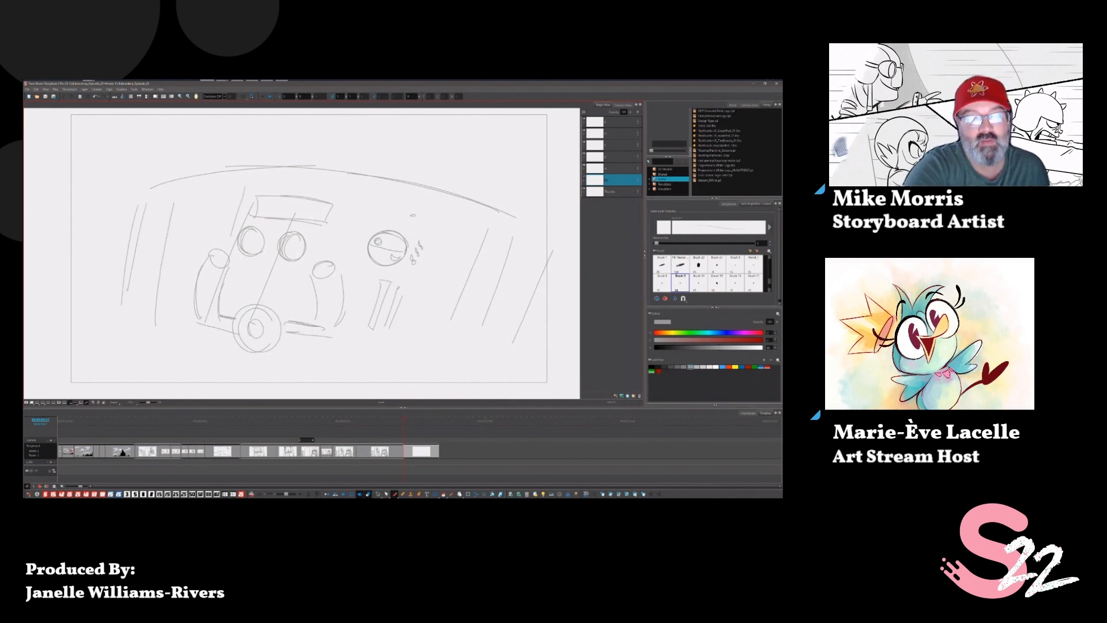
{"action": "left_click_drag", "start_coordinate": [349, 217], "coordinate": [323, 261]}
{"action": "left_click_drag", "start_coordinate": [449, 232], "coordinate": [400, 317]}
{"action": "left_click_drag", "start_coordinate": [494, 236], "coordinate": [432, 343]}
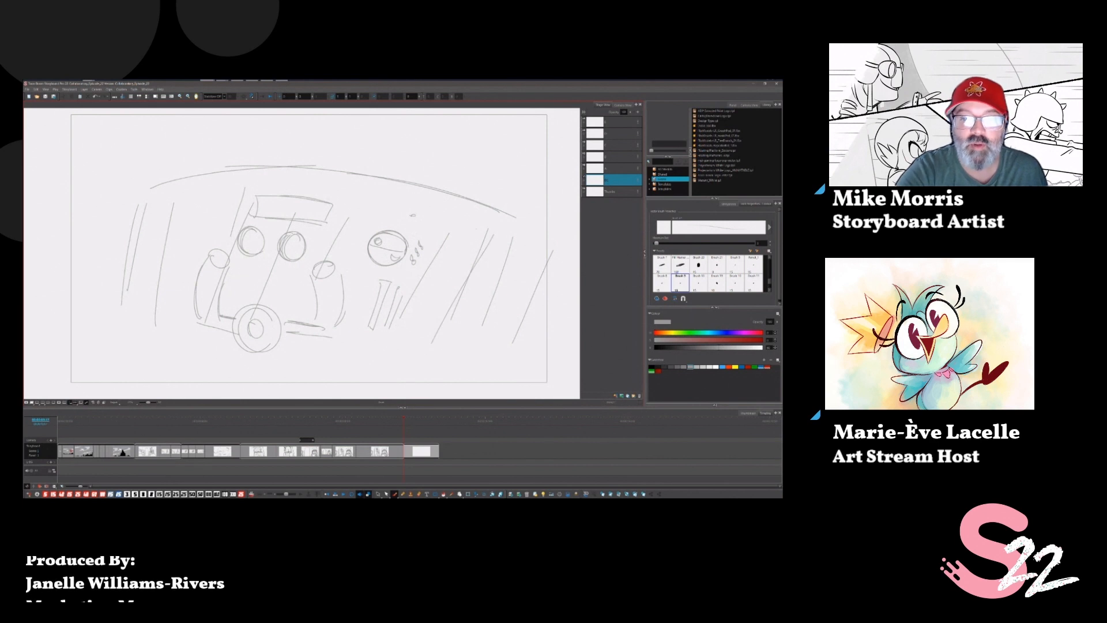
{"action": "left_click_drag", "start_coordinate": [464, 224], "coordinate": [439, 293]}
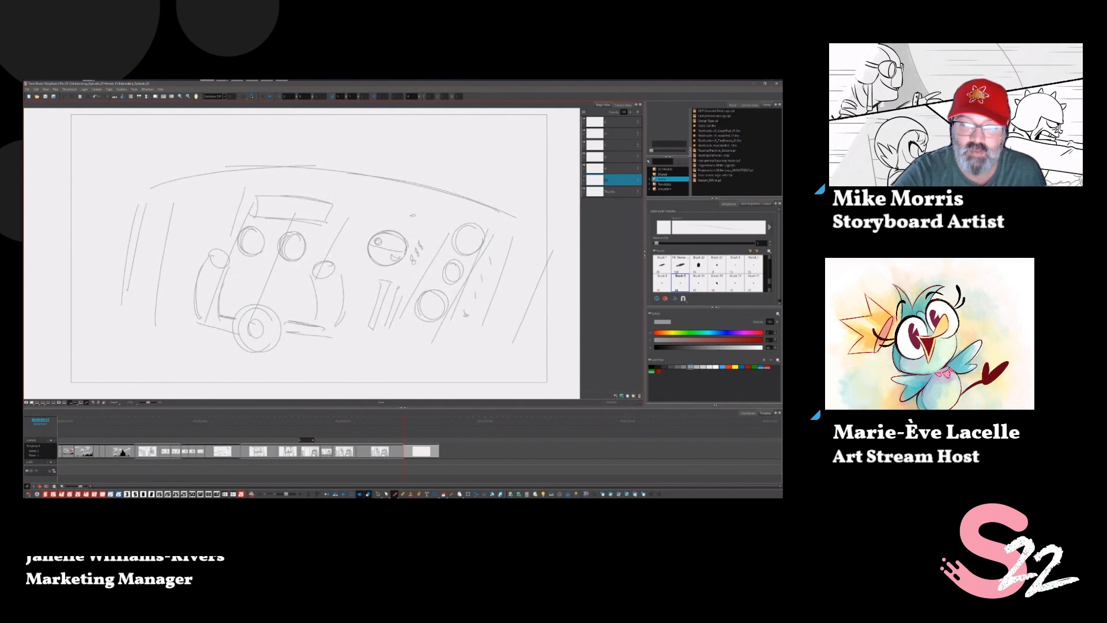
{"action": "left_click_drag", "start_coordinate": [490, 270], "coordinate": [476, 300]}
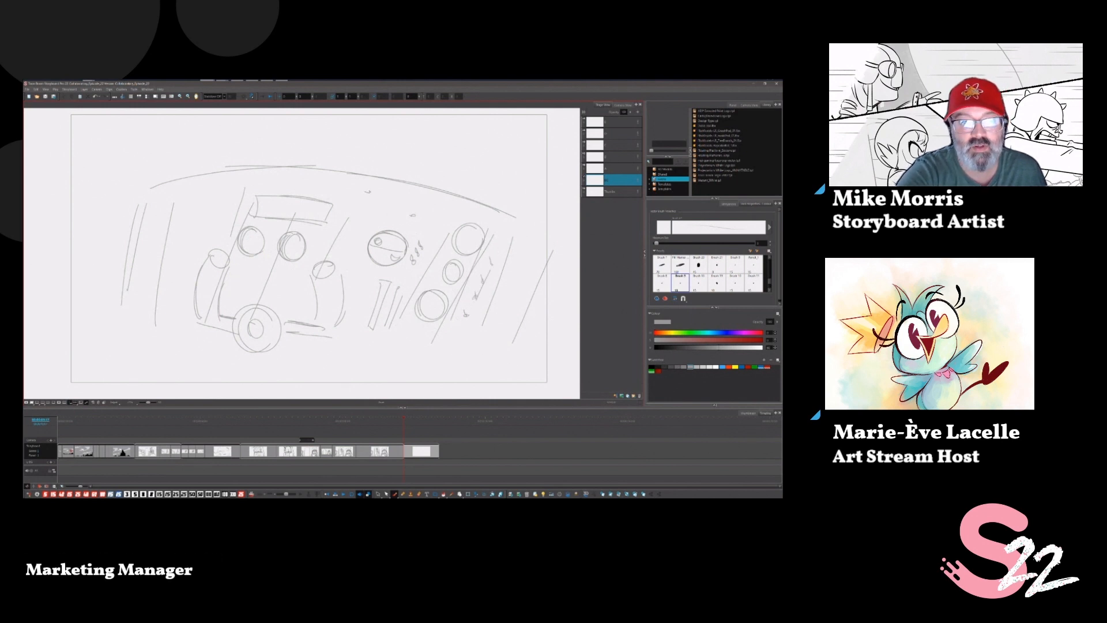
Draw the windshield struts above the dashboard and extend the dashboard's upper edge past the left frame border.
{"action": "left_click_drag", "start_coordinate": [217, 117], "coordinate": [231, 172]}
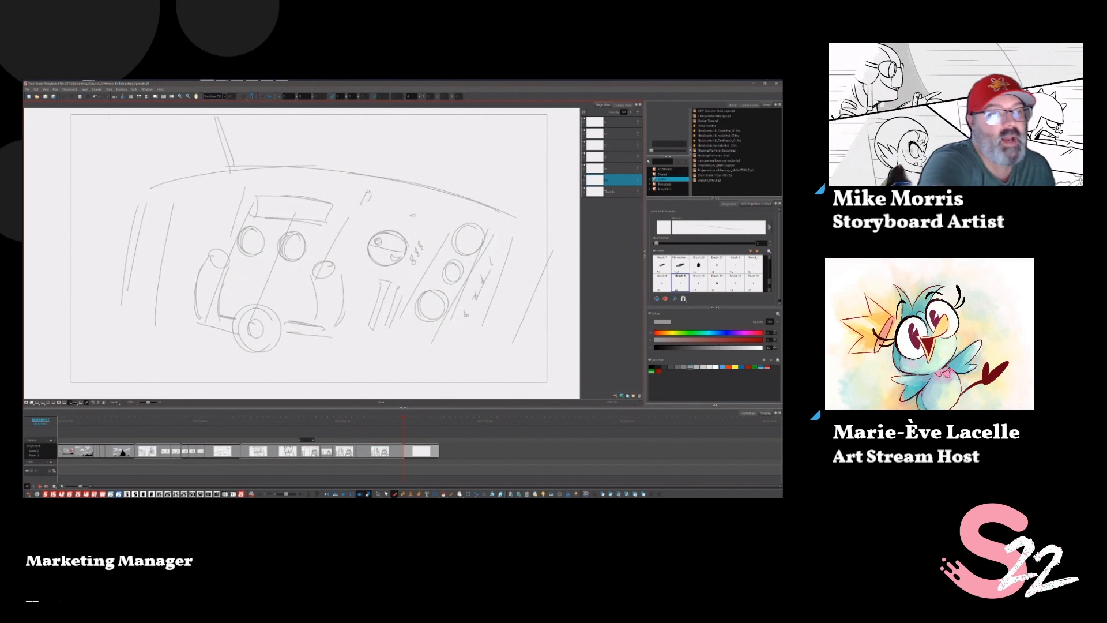
{"action": "left_click_drag", "start_coordinate": [110, 120], "coordinate": [134, 182]}
{"action": "left_click_drag", "start_coordinate": [55, 220], "coordinate": [123, 195]}
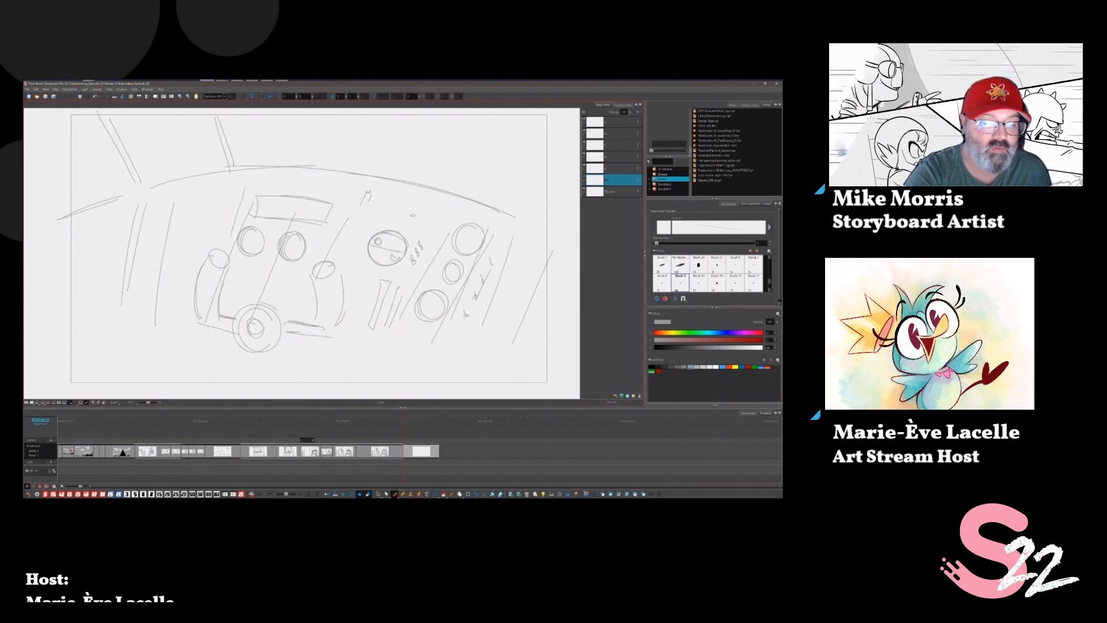
Sketch a small key-like handle at the lower right of the yoke's hub, undoing its first end shape and redrawing it.
{"action": "mouse_move", "coordinate": [295, 340]}
{"action": "left_mouse_down"}
{"action": "mouse_move", "coordinate": [276, 356]}
{"action": "mouse_move", "coordinate": [291, 362]}
{"action": "mouse_move", "coordinate": [281, 358]}
{"action": "left_mouse_up"}
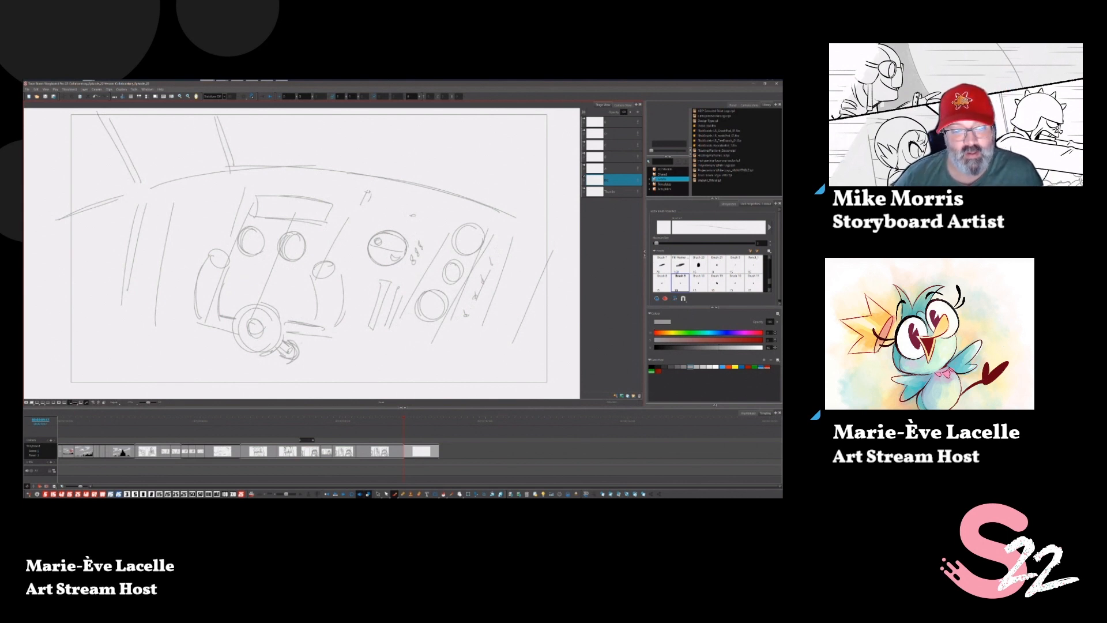
{"action": "key", "text": "ctrl+z"}
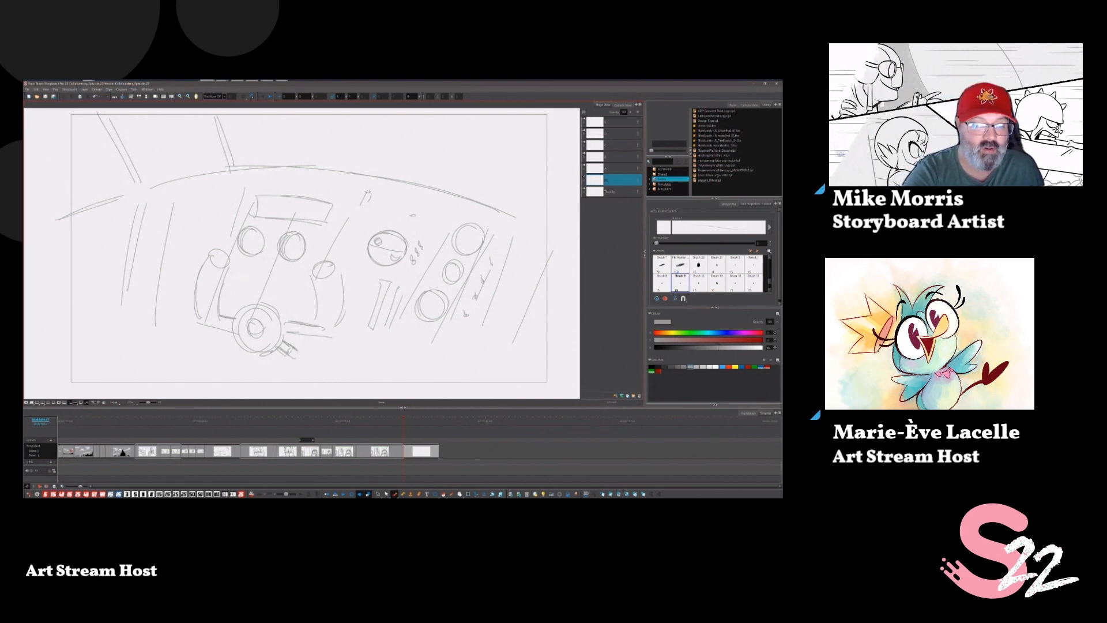
{"action": "left_click_drag", "start_coordinate": [301, 343], "coordinate": [299, 368]}
{"action": "mouse_move", "coordinate": [296, 349]}
{"action": "left_mouse_down"}
{"action": "mouse_move", "coordinate": [295, 367]}
{"action": "mouse_move", "coordinate": [327, 384]}
{"action": "left_mouse_up"}
Sketch the long curved edge along the lower frame beneath the yoke and erase its stray overlapping strokes.
{"action": "mouse_move", "coordinate": [227, 369]}
{"action": "left_mouse_down"}
{"action": "mouse_move", "coordinate": [351, 392]}
{"action": "mouse_move", "coordinate": [178, 364]}
{"action": "mouse_move", "coordinate": [139, 381]}
{"action": "mouse_move", "coordinate": [346, 392]}
{"action": "left_mouse_up"}
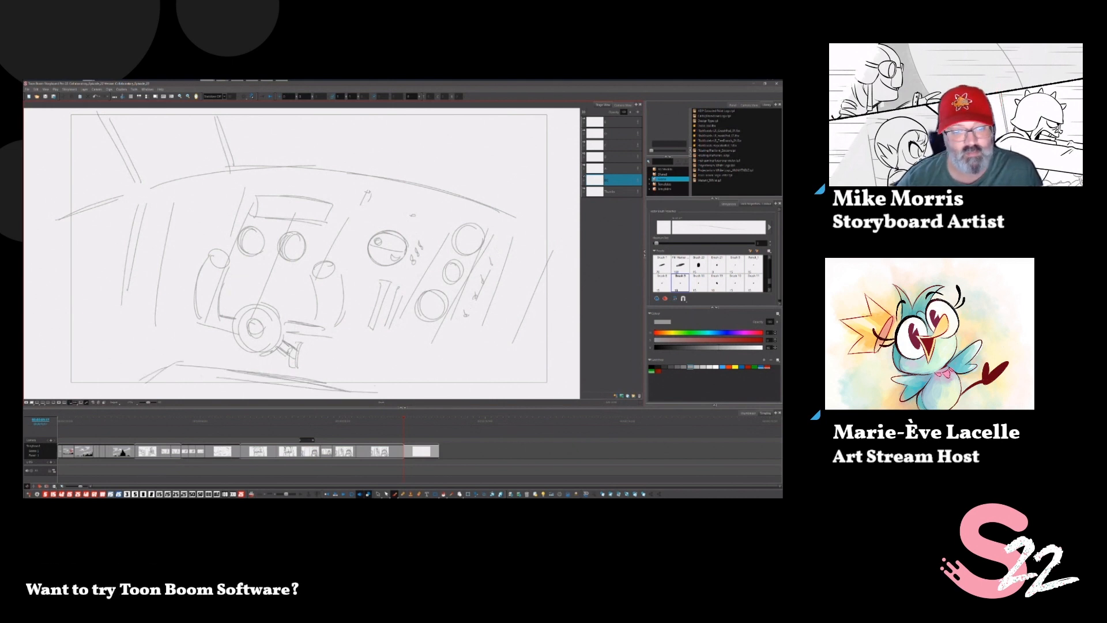
{"action": "key", "text": "alt+s"}
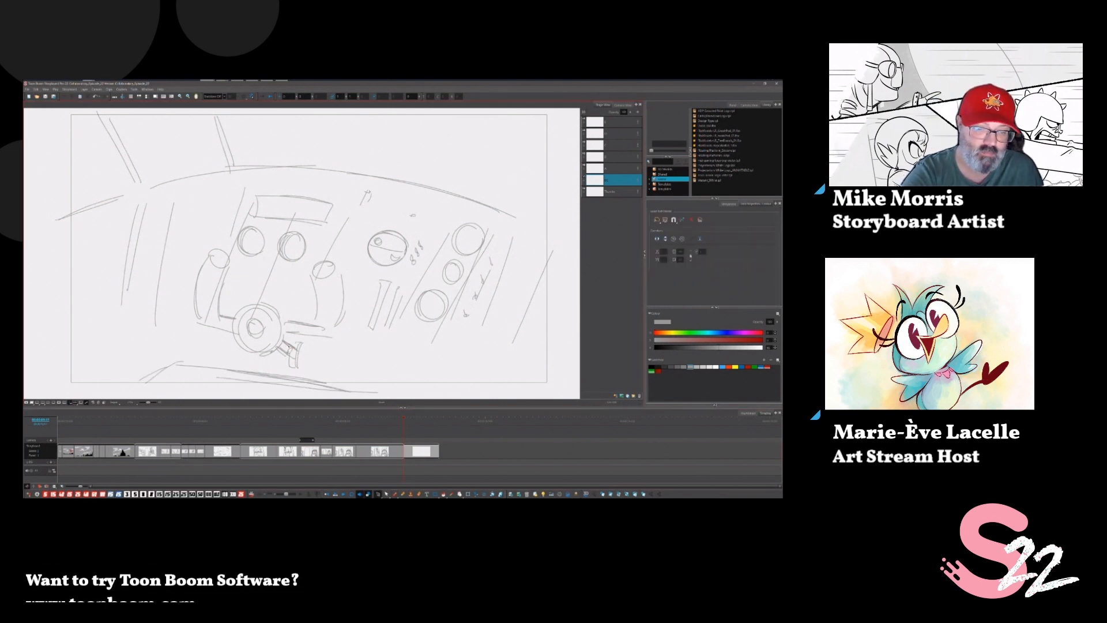
{"action": "key", "text": "ctrl+s"}
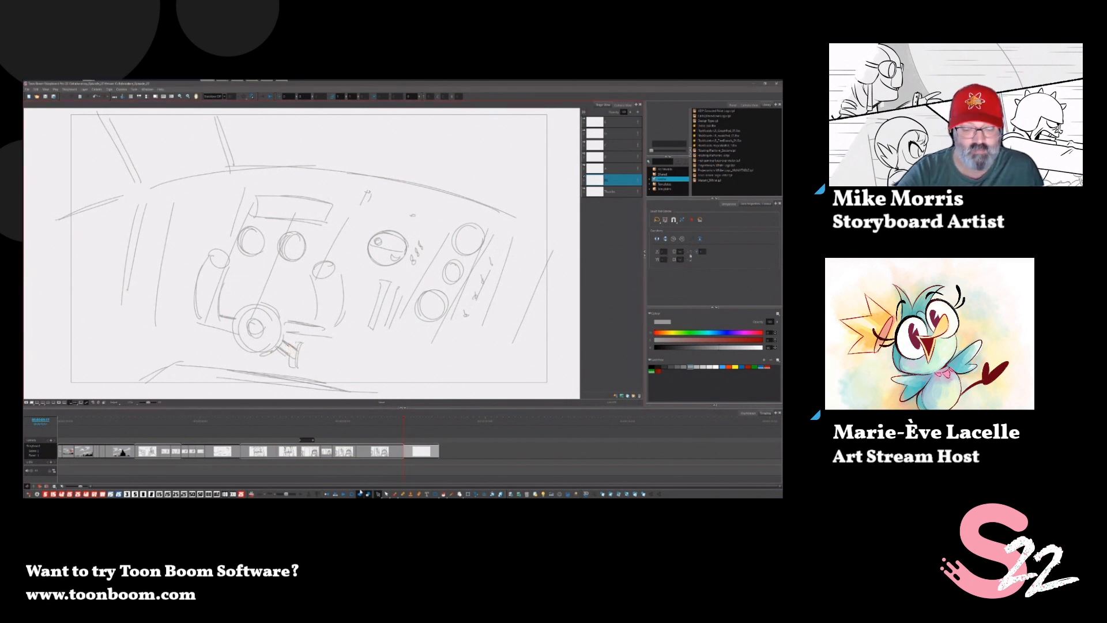
{"action": "left_click", "coordinate": [394, 493]}
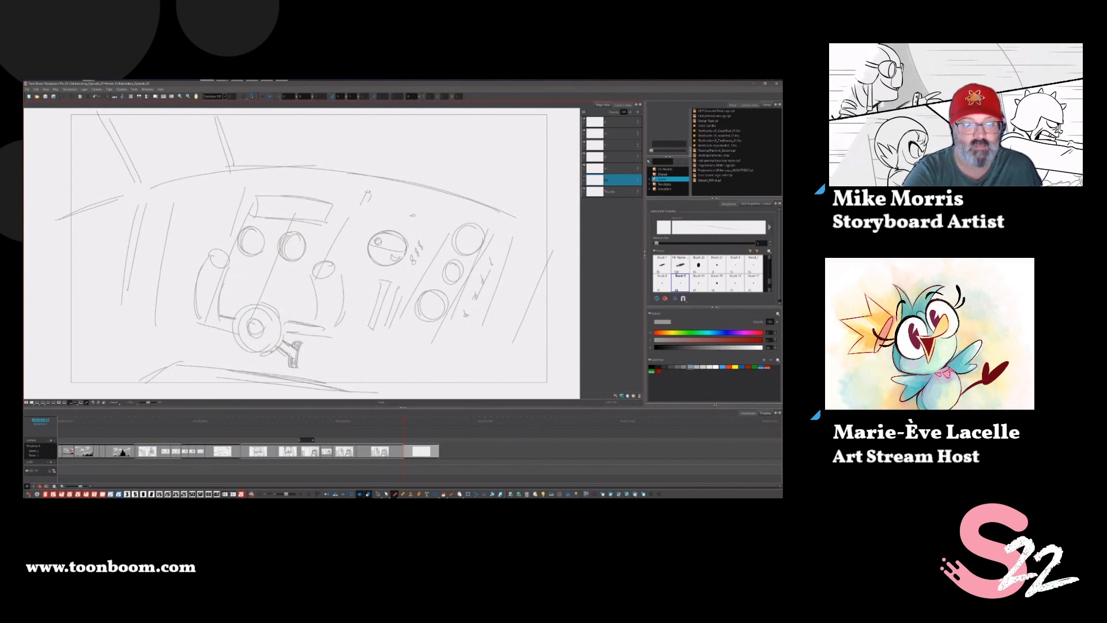
{"action": "mouse_move", "coordinate": [395, 390]}
{"action": "left_mouse_down"}
{"action": "mouse_move", "coordinate": [317, 377]}
{"action": "mouse_move", "coordinate": [138, 385]}
{"action": "left_mouse_up"}
{"action": "left_click_drag", "start_coordinate": [226, 368], "coordinate": [138, 385]}
{"action": "left_click_drag", "start_coordinate": [390, 389], "coordinate": [332, 383]}
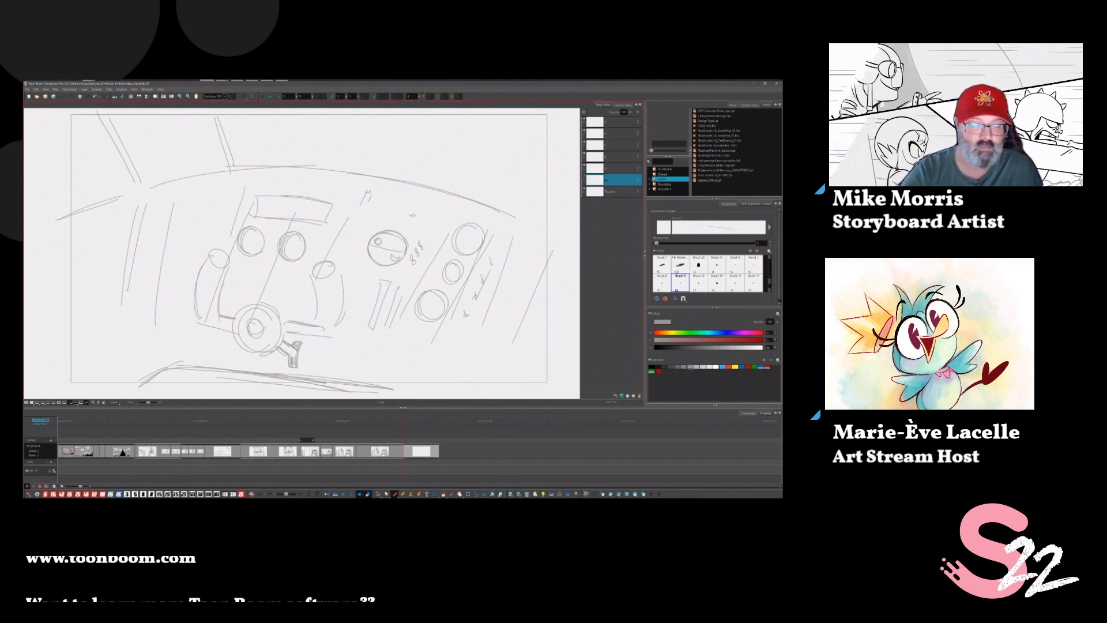
{"action": "left_click_drag", "start_coordinate": [215, 375], "coordinate": [263, 383]}
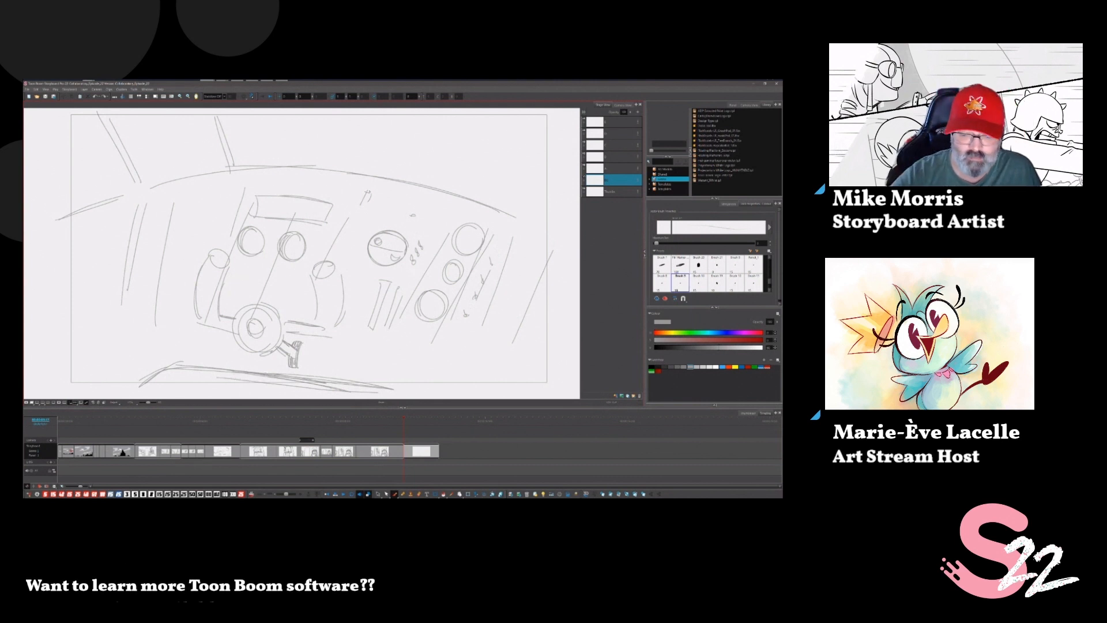
{"action": "key", "text": "alt+e"}
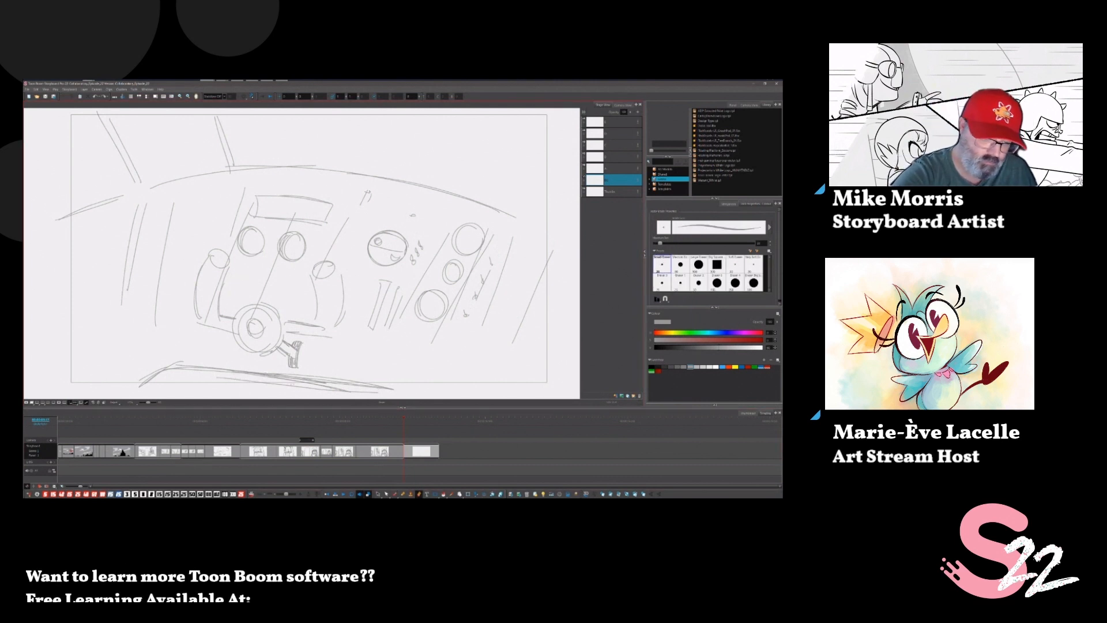
{"action": "mouse_move", "coordinate": [291, 383]}
{"action": "left_mouse_down"}
{"action": "mouse_move", "coordinate": [374, 390]}
{"action": "mouse_move", "coordinate": [252, 378]}
{"action": "mouse_move", "coordinate": [315, 386]}
{"action": "left_mouse_up"}
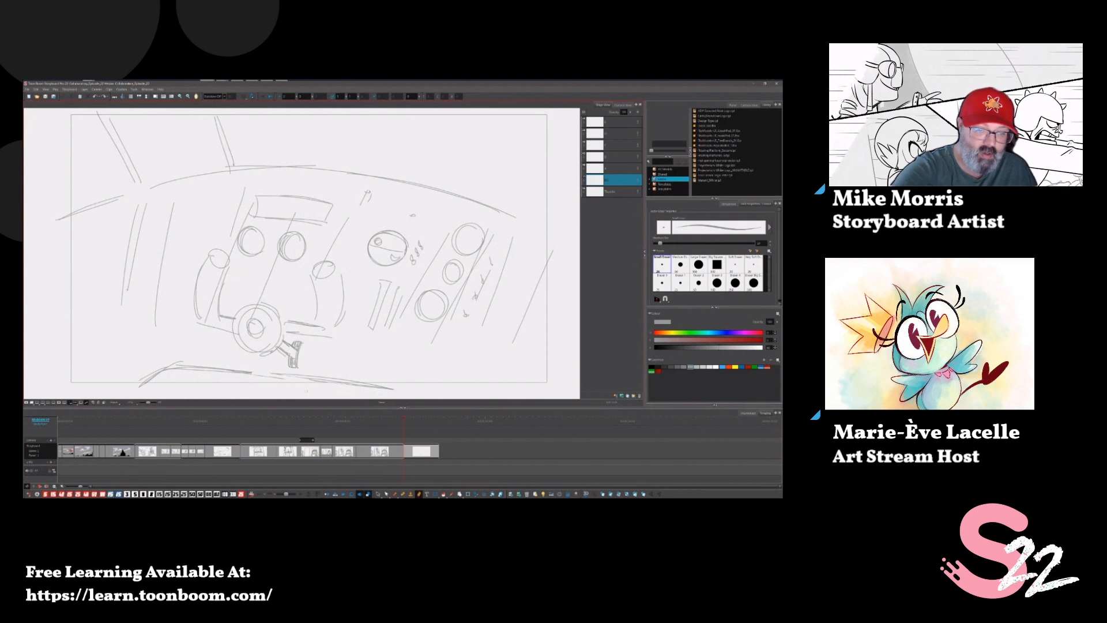
Extend the curved lower edge beneath the yoke with a further brush stroke along its right end.
{"action": "left_click", "coordinate": [392, 492]}
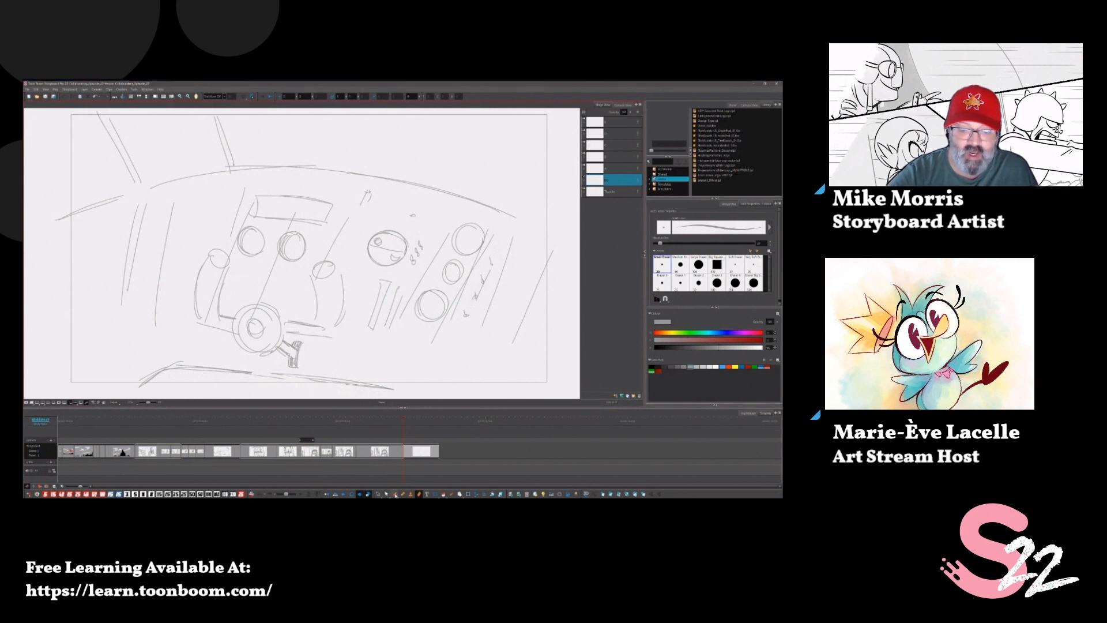
{"action": "left_click", "coordinate": [394, 494]}
{"action": "left_click_drag", "start_coordinate": [285, 373], "coordinate": [368, 385]}
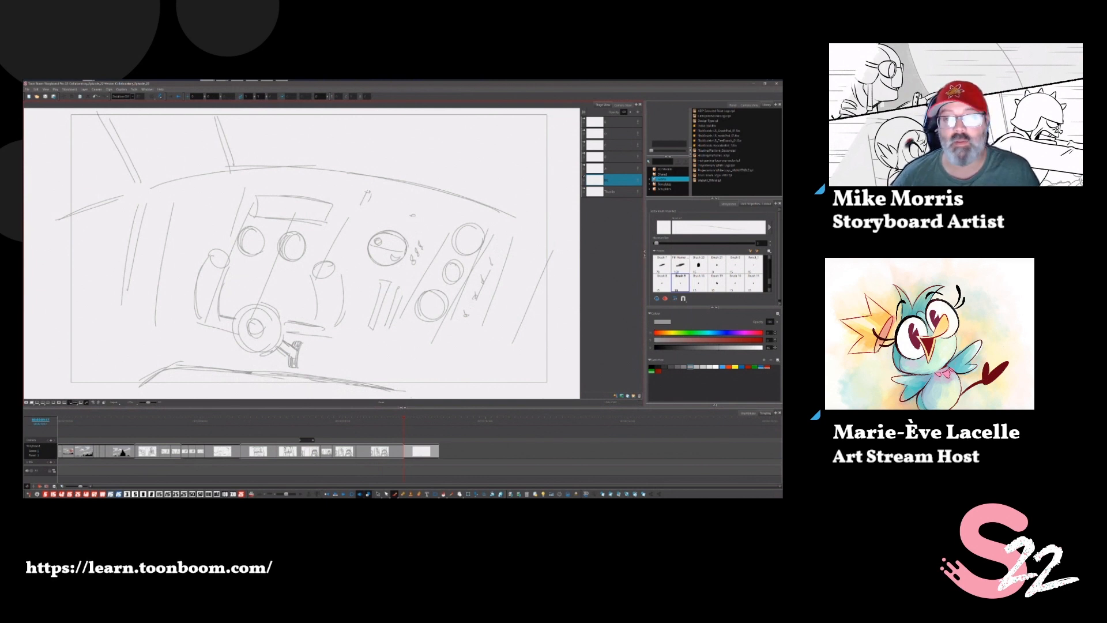
On the cockpit sketch layer, stretch the dashboard's upper curve past the right frame border and align it with the existing arc.
{"action": "left_click", "coordinate": [614, 172]}
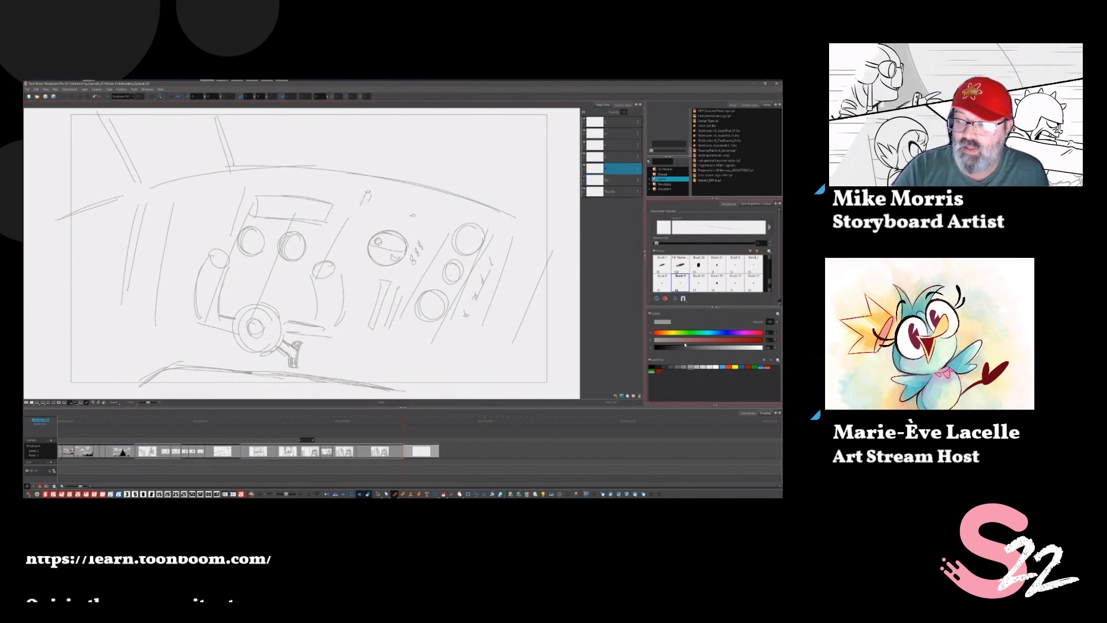
{"action": "left_click", "coordinate": [612, 157]}
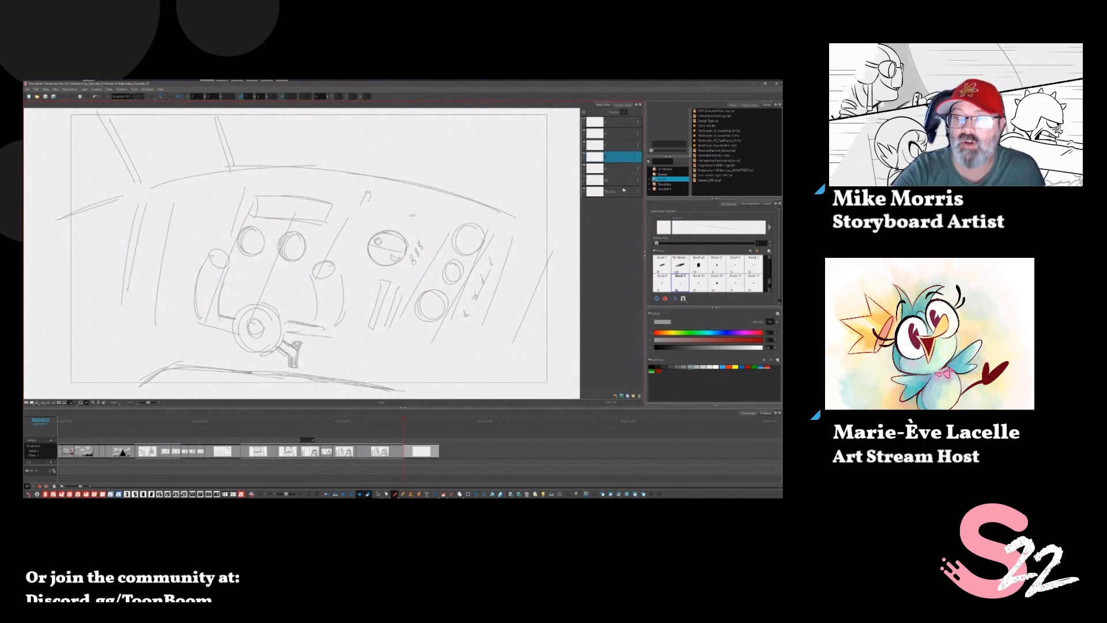
{"action": "left_click", "coordinate": [614, 180]}
{"action": "key", "text": "alt+s"}
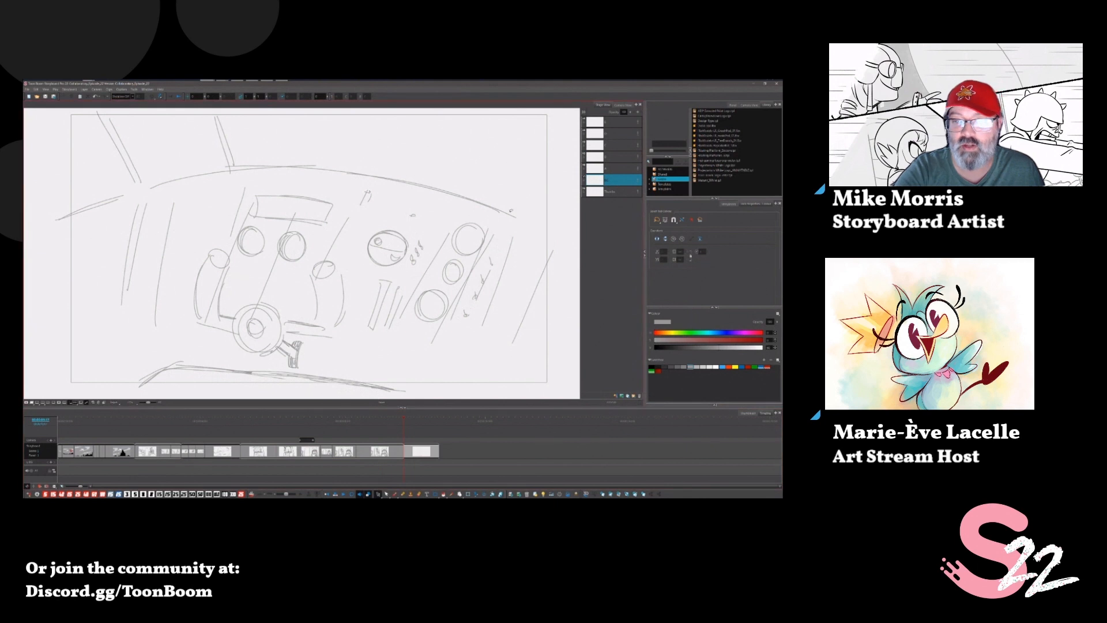
{"action": "left_click", "coordinate": [510, 211]}
{"action": "mouse_move", "coordinate": [517, 219]}
{"action": "left_mouse_down"}
{"action": "mouse_move", "coordinate": [561, 241]}
{"action": "mouse_move", "coordinate": [568, 217]}
{"action": "left_mouse_up"}
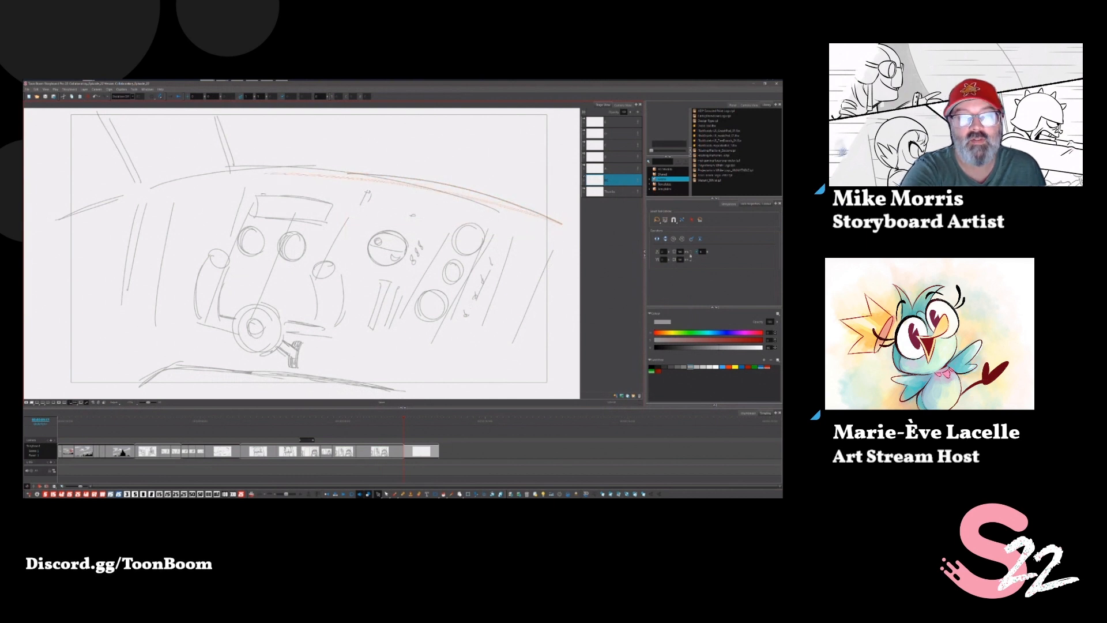
{"action": "left_click_drag", "start_coordinate": [347, 172], "coordinate": [262, 173]}
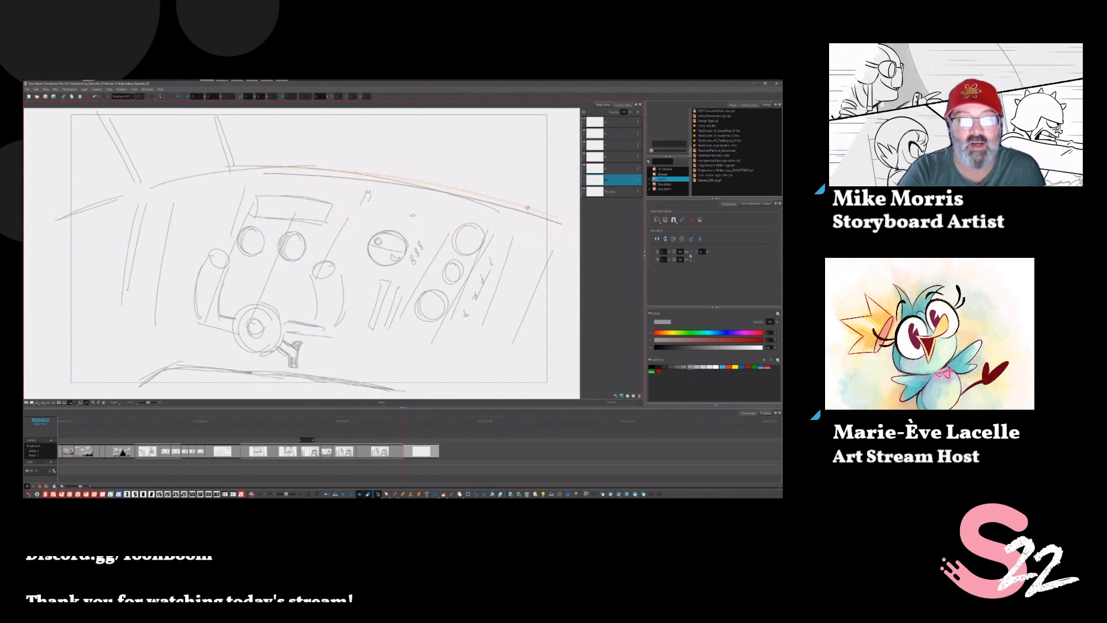
{"action": "mouse_move", "coordinate": [531, 212]}
{"action": "left_mouse_down"}
{"action": "mouse_move", "coordinate": [525, 205]}
{"action": "mouse_move", "coordinate": [540, 213]}
{"action": "left_mouse_up"}
{"action": "left_click", "coordinate": [491, 207]}
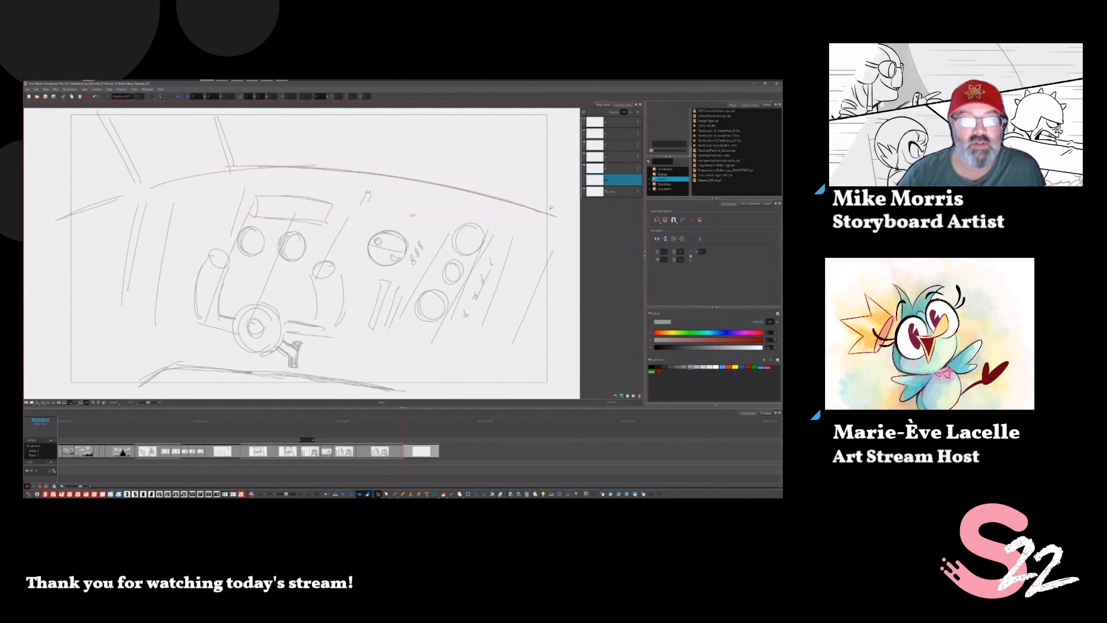
Move the windshield strut above the yoke to the frame's upper-left corner and nudge the neighbouring strut toward the dashboard edge.
{"action": "left_click", "coordinate": [227, 145]}
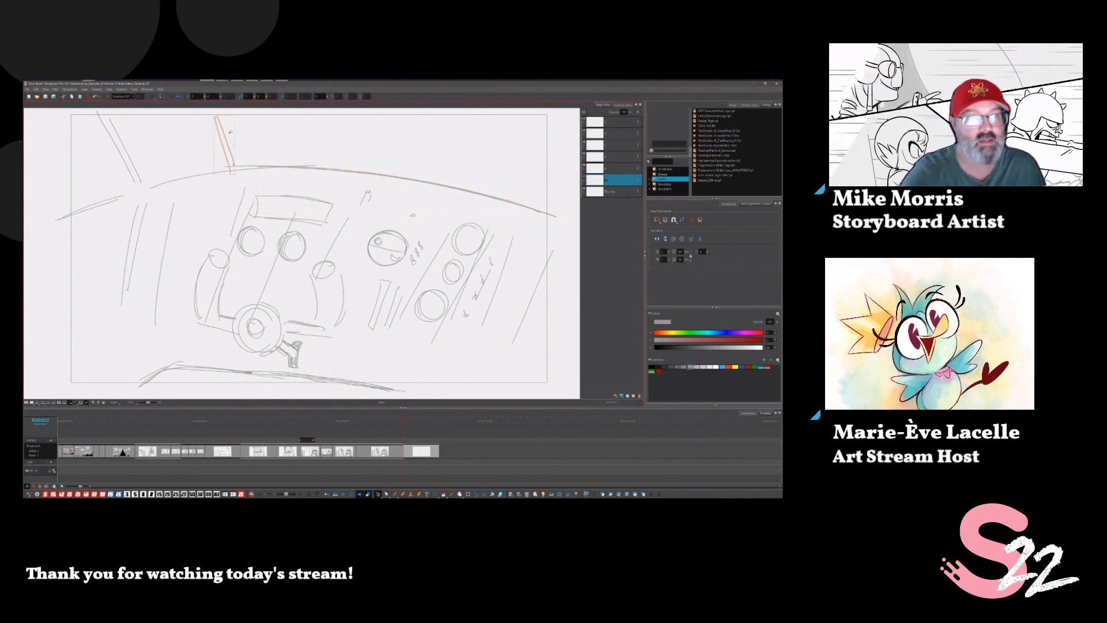
{"action": "mouse_move", "coordinate": [231, 145]}
{"action": "left_mouse_down"}
{"action": "mouse_move", "coordinate": [92, 162]}
{"action": "mouse_move", "coordinate": [103, 207]}
{"action": "mouse_move", "coordinate": [83, 168]}
{"action": "mouse_move", "coordinate": [124, 187]}
{"action": "mouse_move", "coordinate": [86, 205]}
{"action": "left_mouse_up"}
{"action": "left_click", "coordinate": [105, 164]}
{"action": "left_click", "coordinate": [131, 150]}
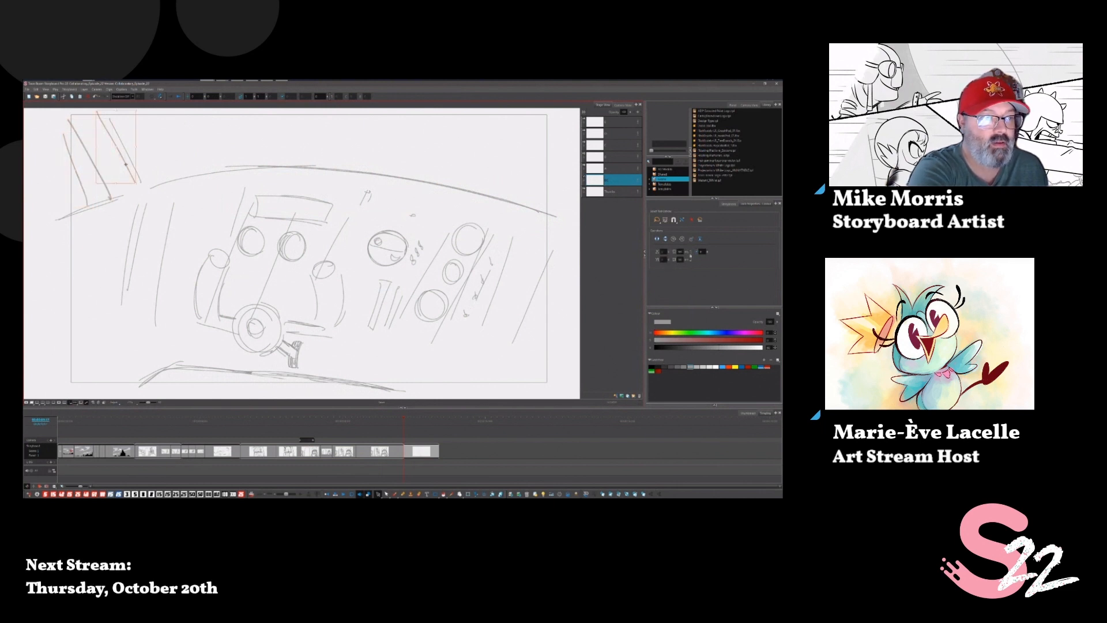
{"action": "left_click_drag", "start_coordinate": [126, 165], "coordinate": [139, 171]}
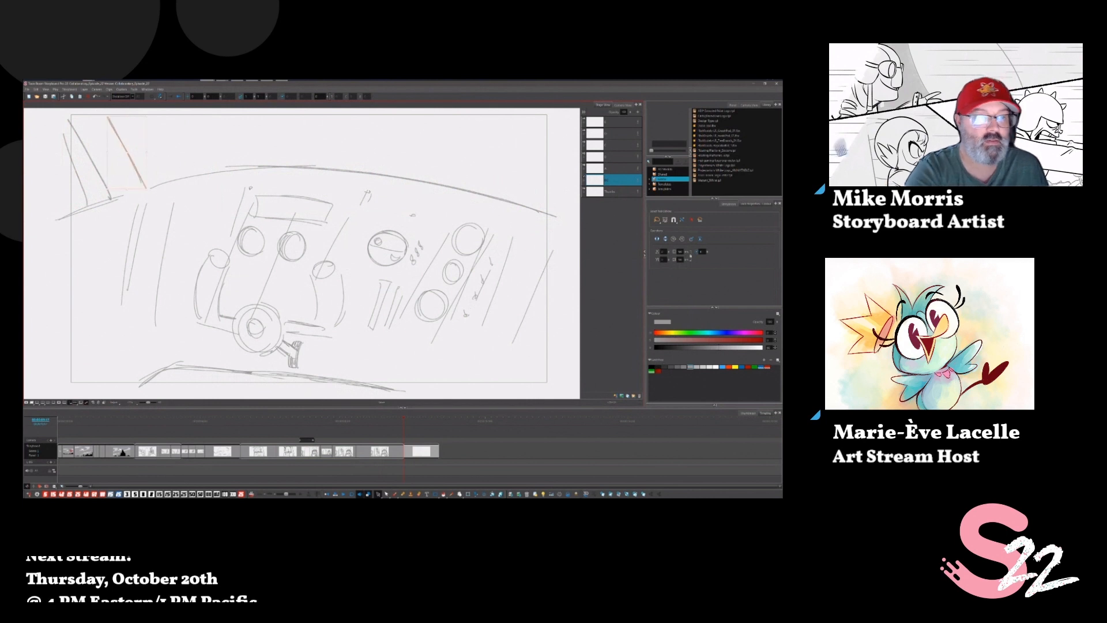
Shift and reshape the left part of the dashboard's upper curve so it joins the left edge and the right arc.
{"action": "left_click", "coordinate": [120, 188]}
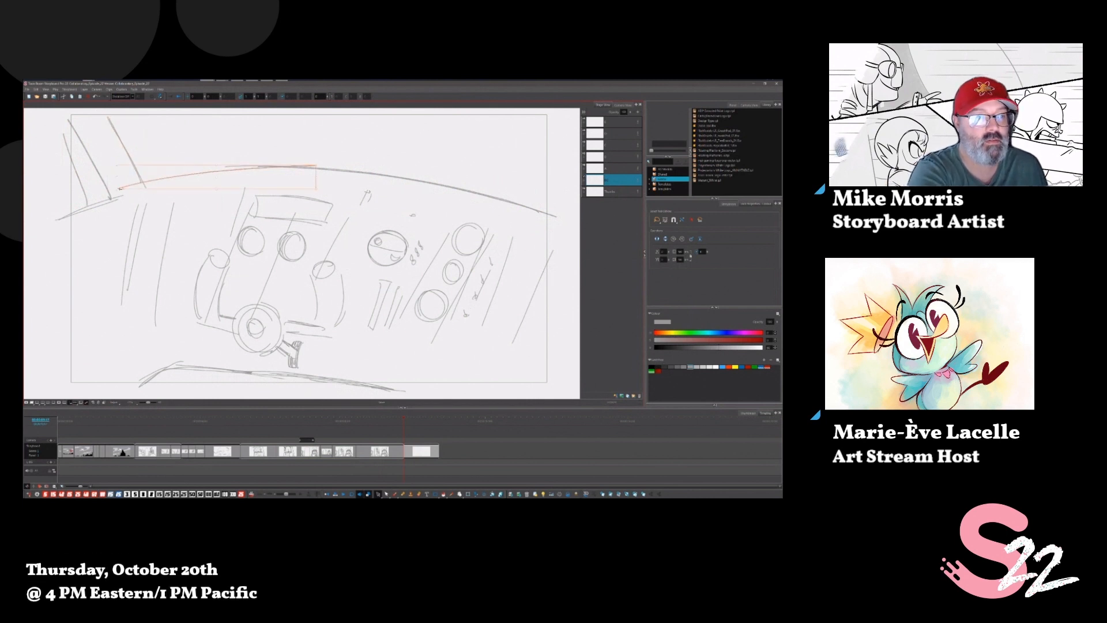
{"action": "left_click_drag", "start_coordinate": [118, 174], "coordinate": [127, 197]}
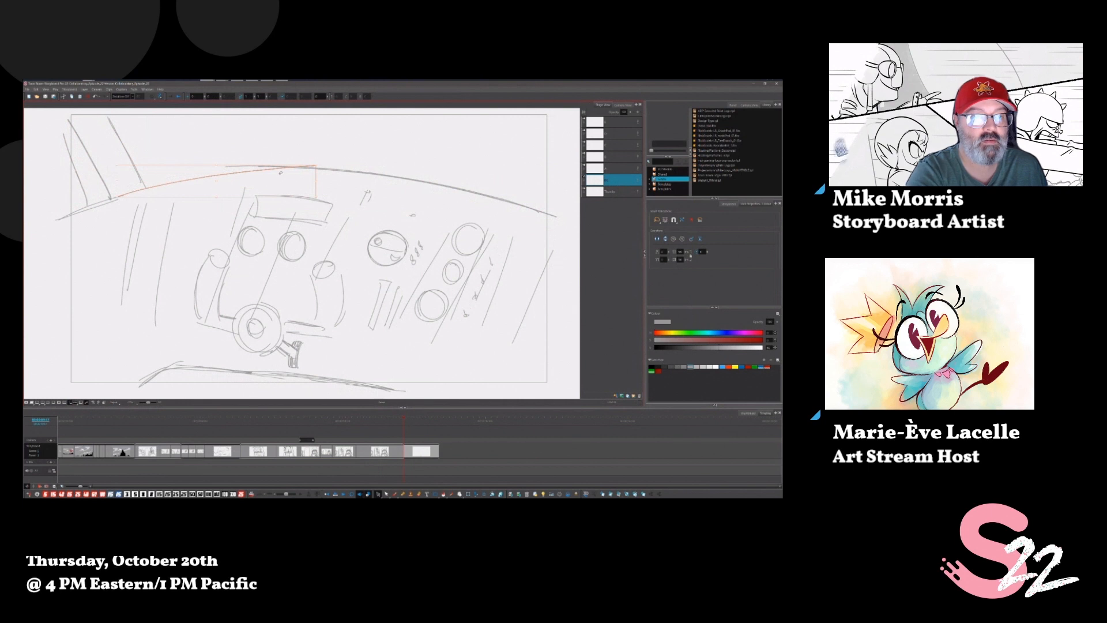
{"action": "left_click", "coordinate": [256, 176]}
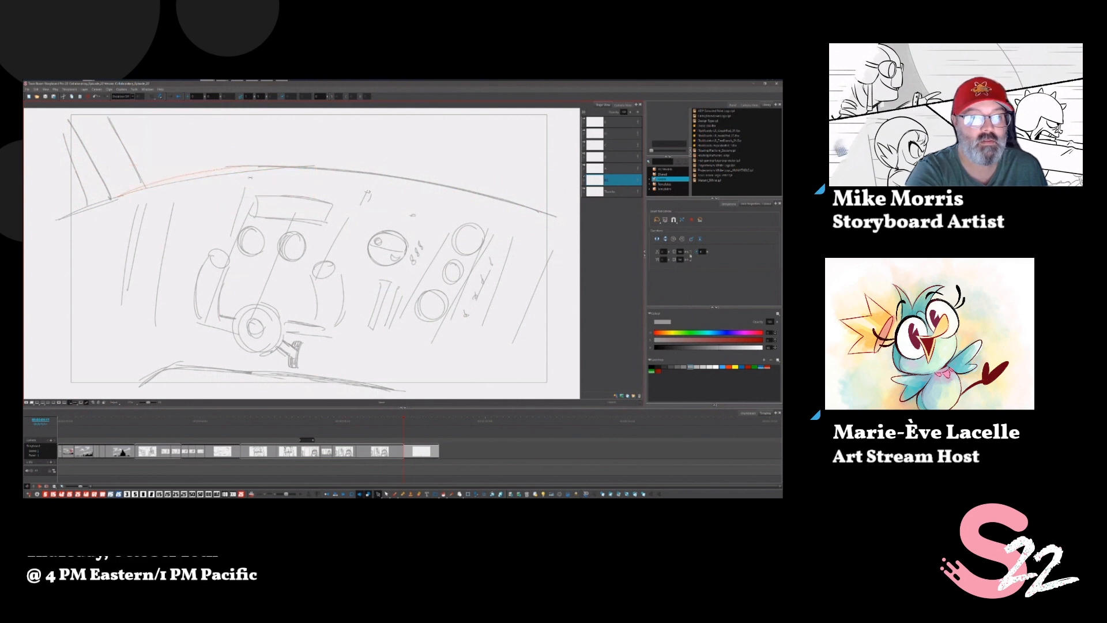
{"action": "left_click_drag", "start_coordinate": [250, 177], "coordinate": [236, 178]}
{"action": "left_click", "coordinate": [279, 163]}
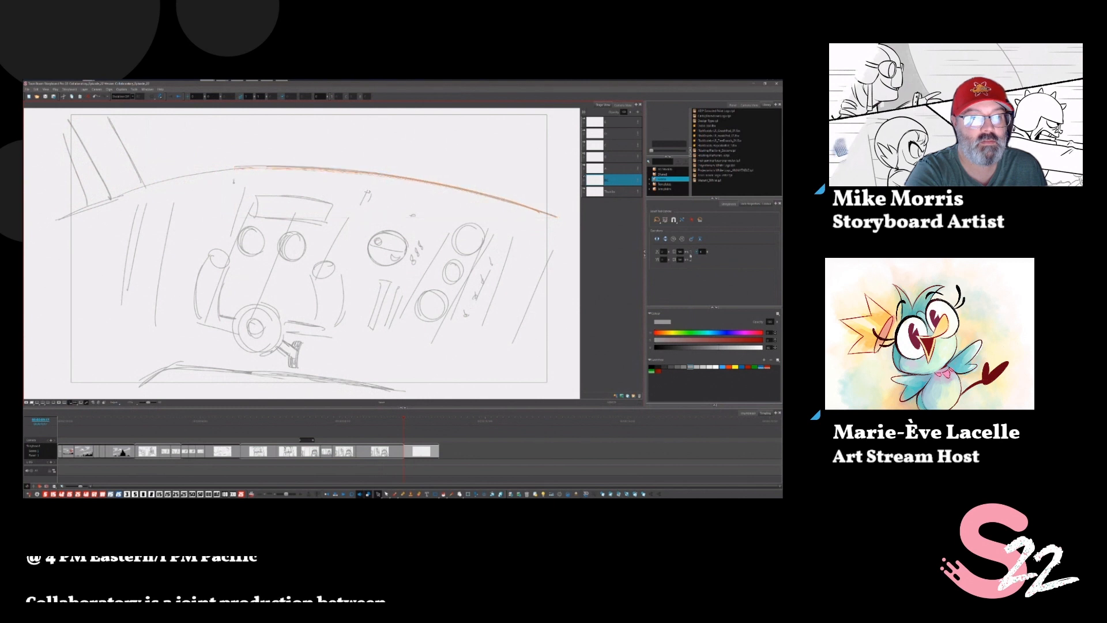
{"action": "left_click", "coordinate": [294, 135]}
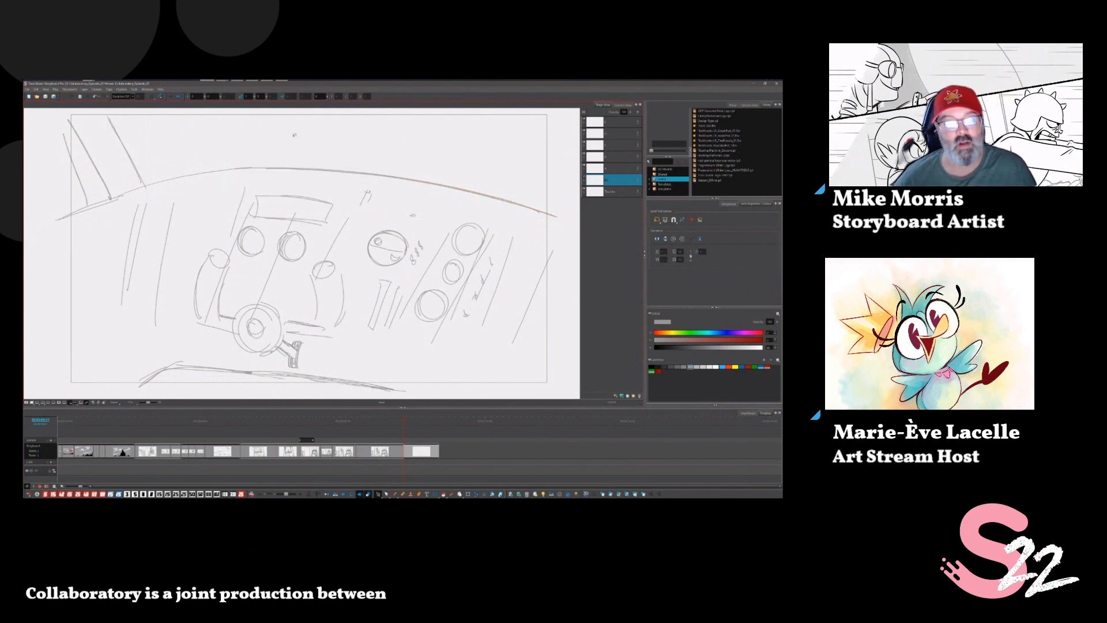
Reposition and stretch the outer line of the yoke's right grip, undoing the first adjustment, and fit the grip's rounded top to it.
{"action": "left_click_drag", "start_coordinate": [335, 274], "coordinate": [342, 326]}
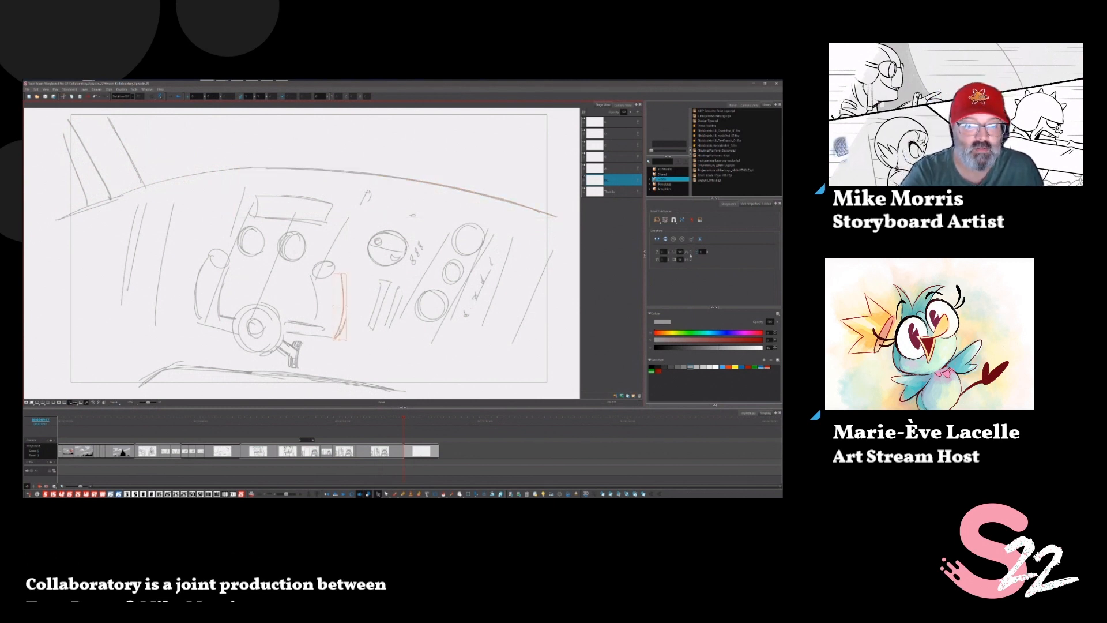
{"action": "key", "text": "ctrl+z"}
{"action": "mouse_move", "coordinate": [310, 276]}
{"action": "left_mouse_down"}
{"action": "mouse_move", "coordinate": [328, 330]}
{"action": "mouse_move", "coordinate": [340, 301]}
{"action": "left_mouse_up"}
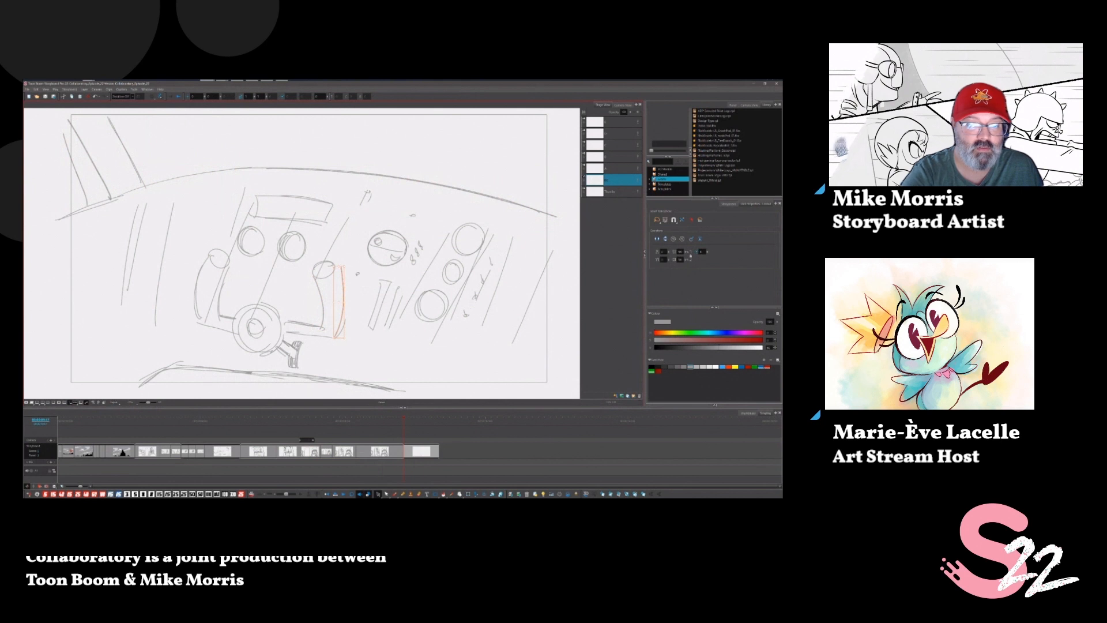
{"action": "left_click", "coordinate": [358, 288]}
{"action": "left_click", "coordinate": [324, 263]}
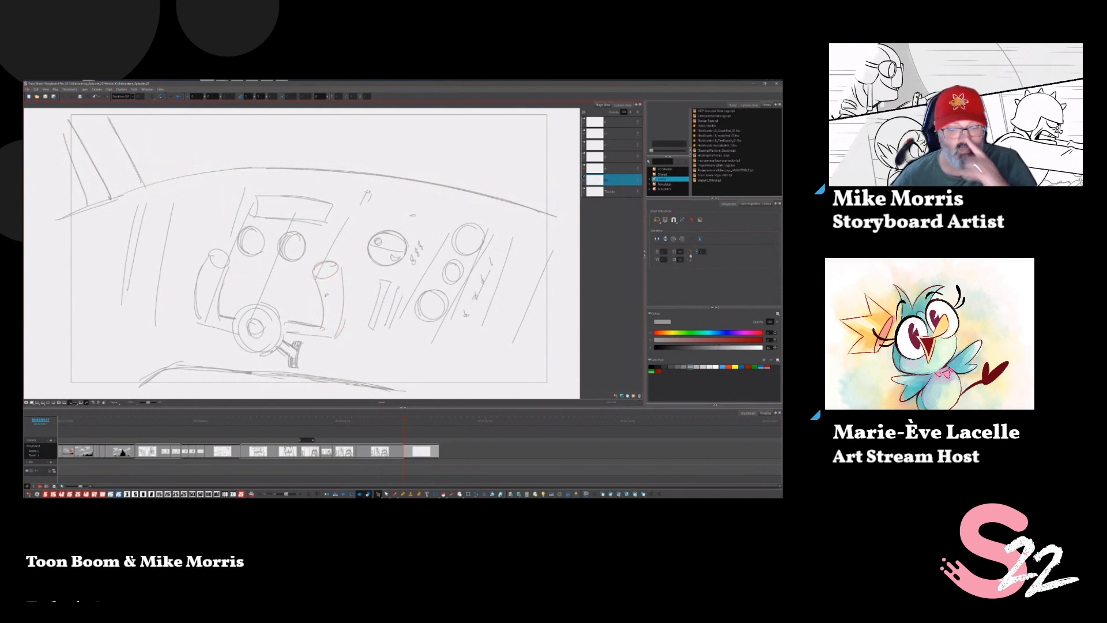
On the layer above the cockpit sketch, rough in the seat outline at the frame's left edge with a dark grey brush.
{"action": "left_click", "coordinate": [616, 157]}
{"action": "key", "text": "alt+b"}
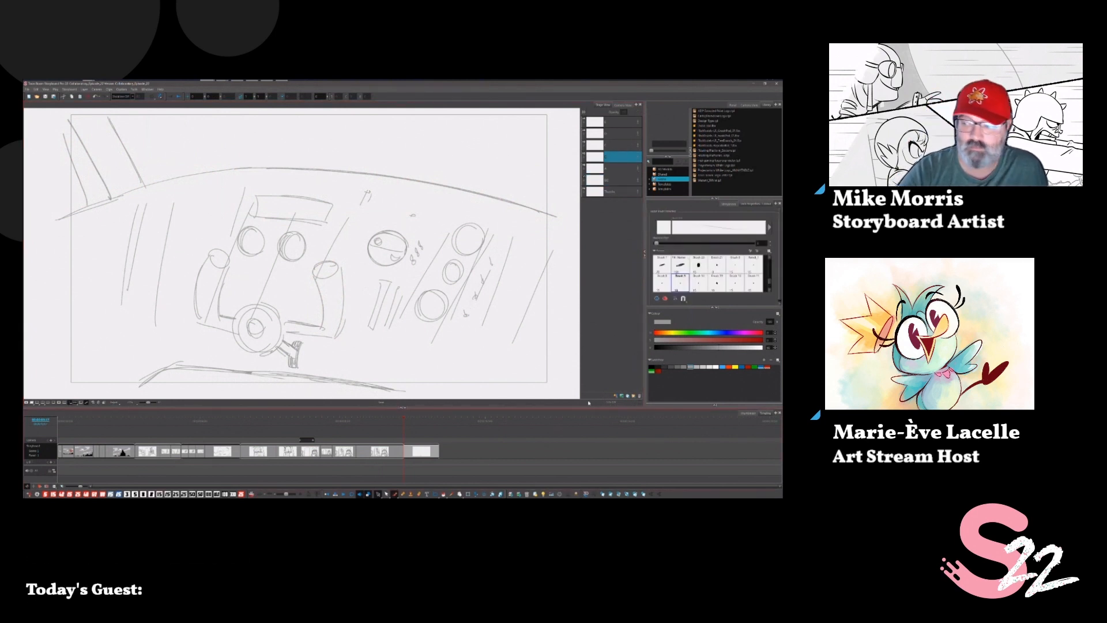
{"action": "left_click", "coordinate": [652, 366]}
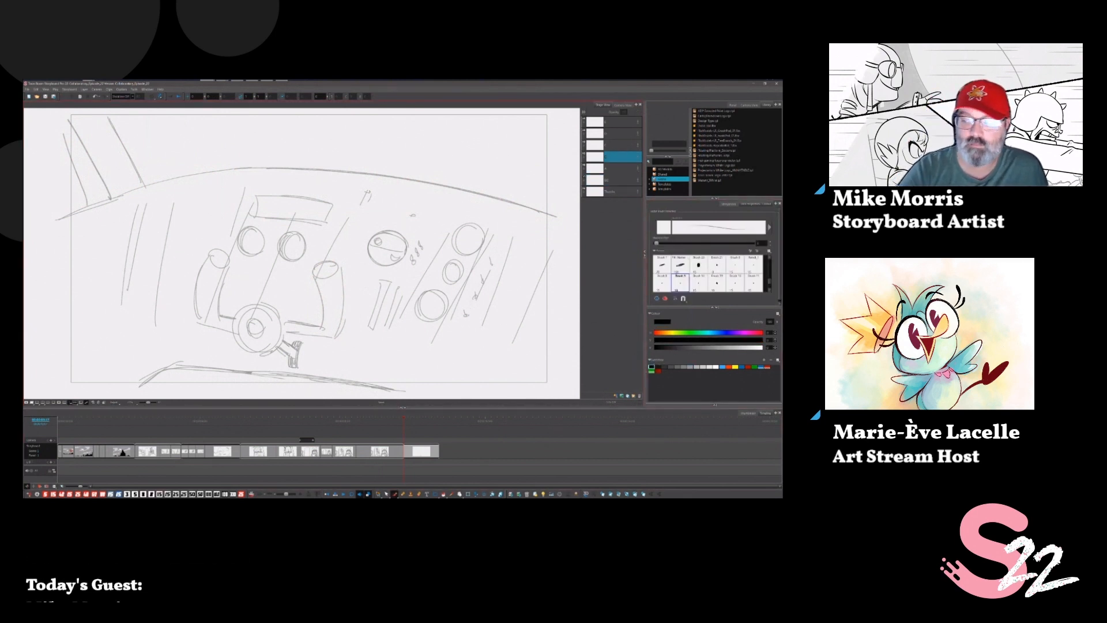
{"action": "left_click", "coordinate": [678, 367]}
{"action": "mouse_move", "coordinate": [40, 255]}
{"action": "left_mouse_down"}
{"action": "mouse_move", "coordinate": [120, 261]}
{"action": "mouse_move", "coordinate": [131, 327]}
{"action": "left_mouse_up"}
{"action": "left_click_drag", "start_coordinate": [120, 270], "coordinate": [132, 328]}
{"action": "left_click_drag", "start_coordinate": [56, 344], "coordinate": [125, 346]}
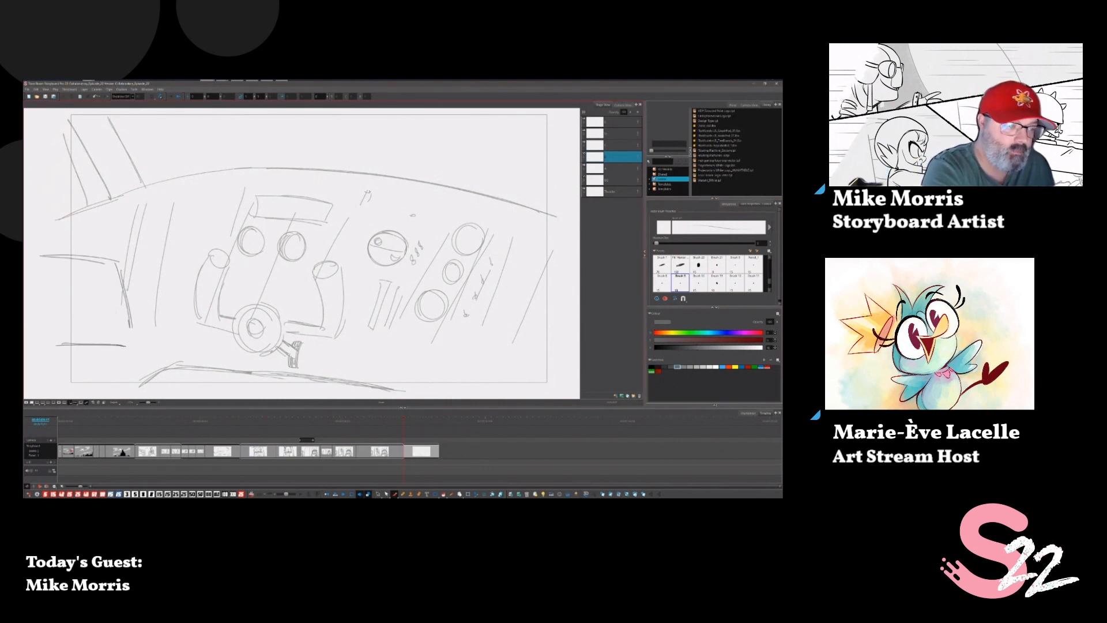
{"action": "left_click_drag", "start_coordinate": [92, 288], "coordinate": [107, 343]}
{"action": "left_click_drag", "start_coordinate": [93, 294], "coordinate": [103, 339]}
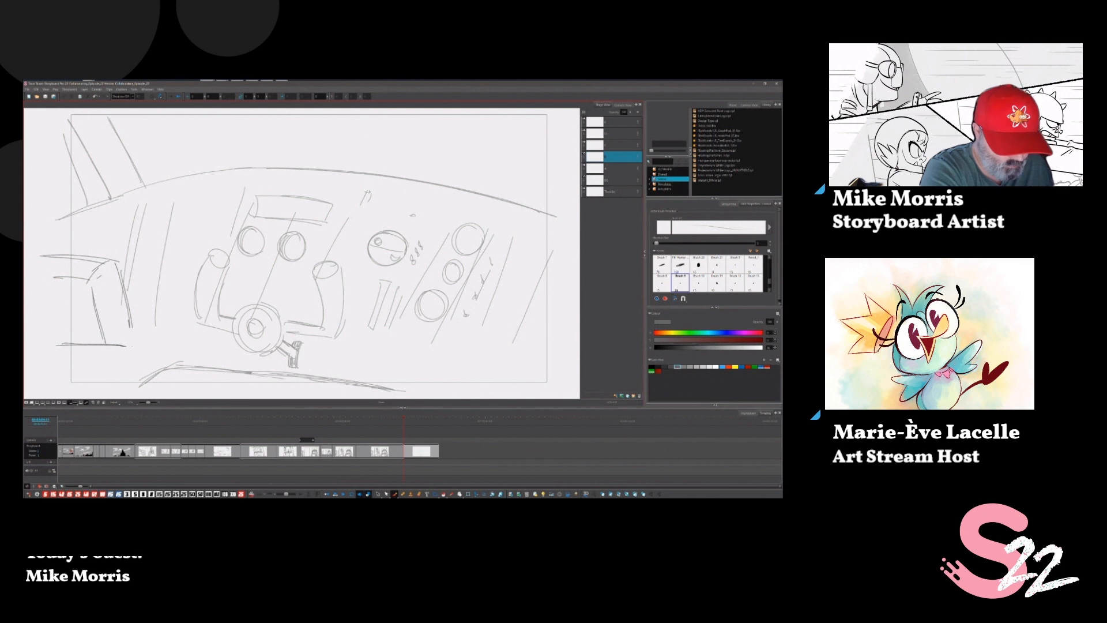
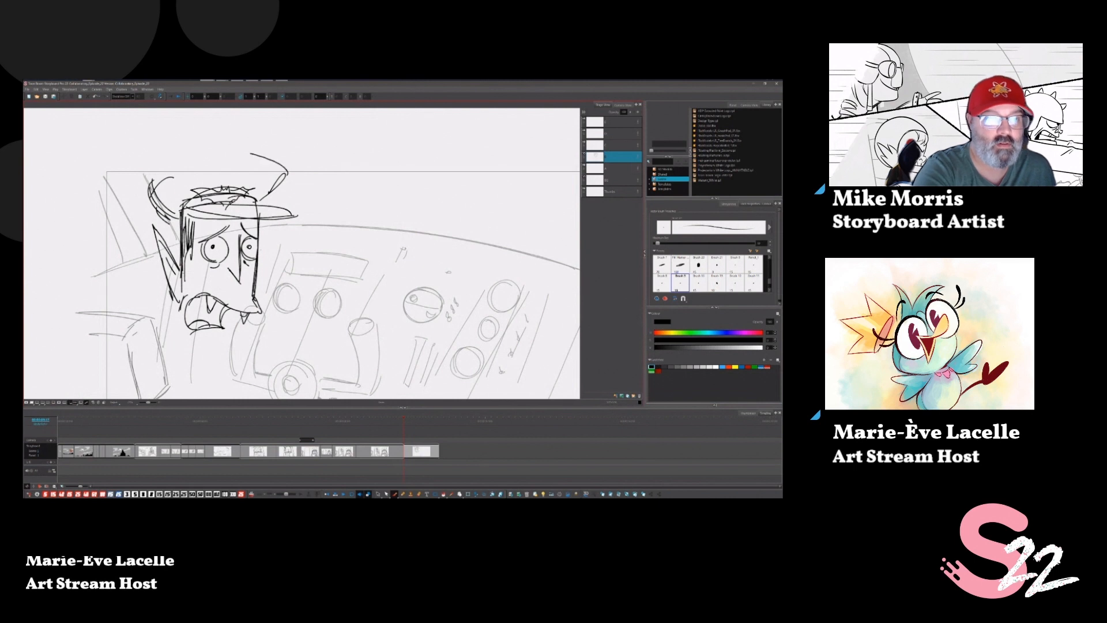
Draw the wide crown of the pilot's cap above the brim with sweeping curved strokes.
{"action": "left_click_drag", "start_coordinate": [284, 172], "coordinate": [144, 176]}
{"action": "left_click_drag", "start_coordinate": [201, 153], "coordinate": [137, 191]}
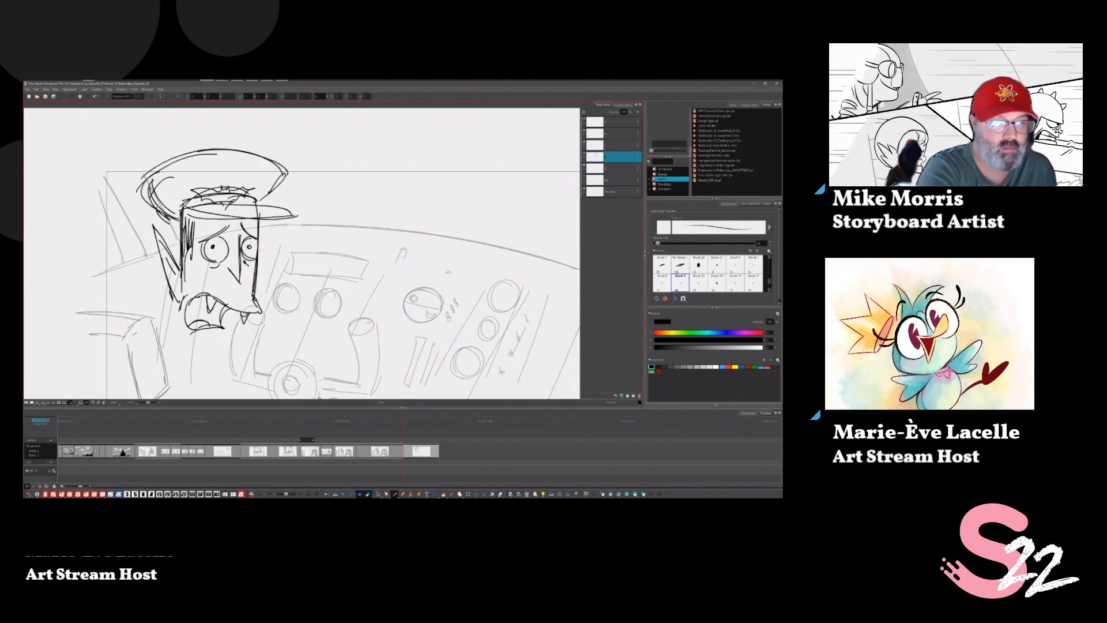
{"action": "left_click_drag", "start_coordinate": [291, 166], "coordinate": [171, 162]}
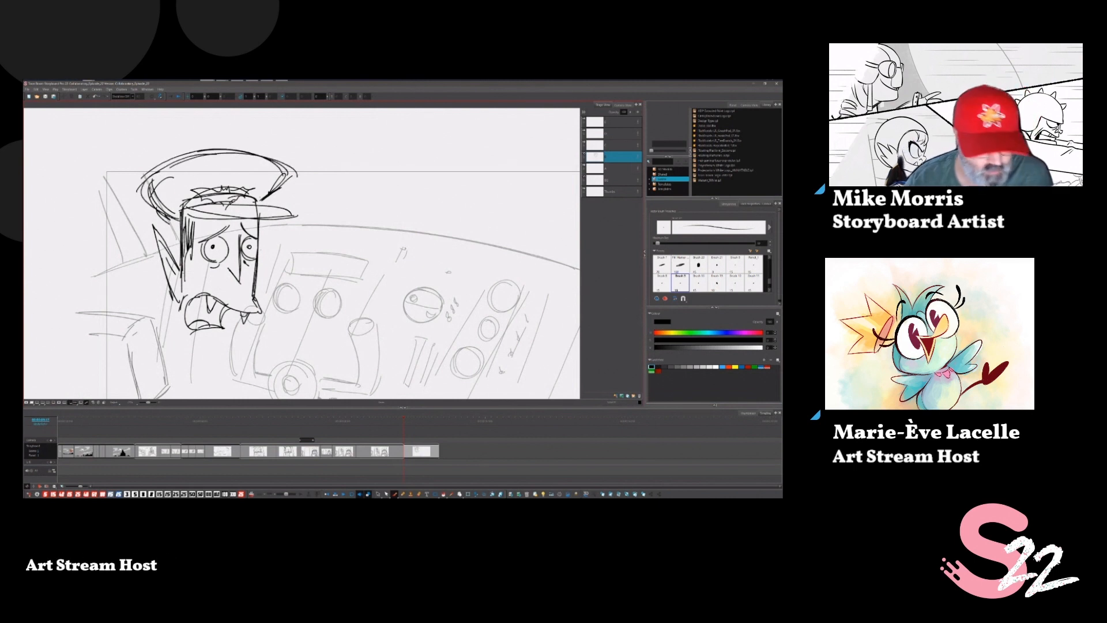
Select the pilot's eyes and nose strokes and nudge them slightly within the face.
{"action": "key", "text": "alt+s"}
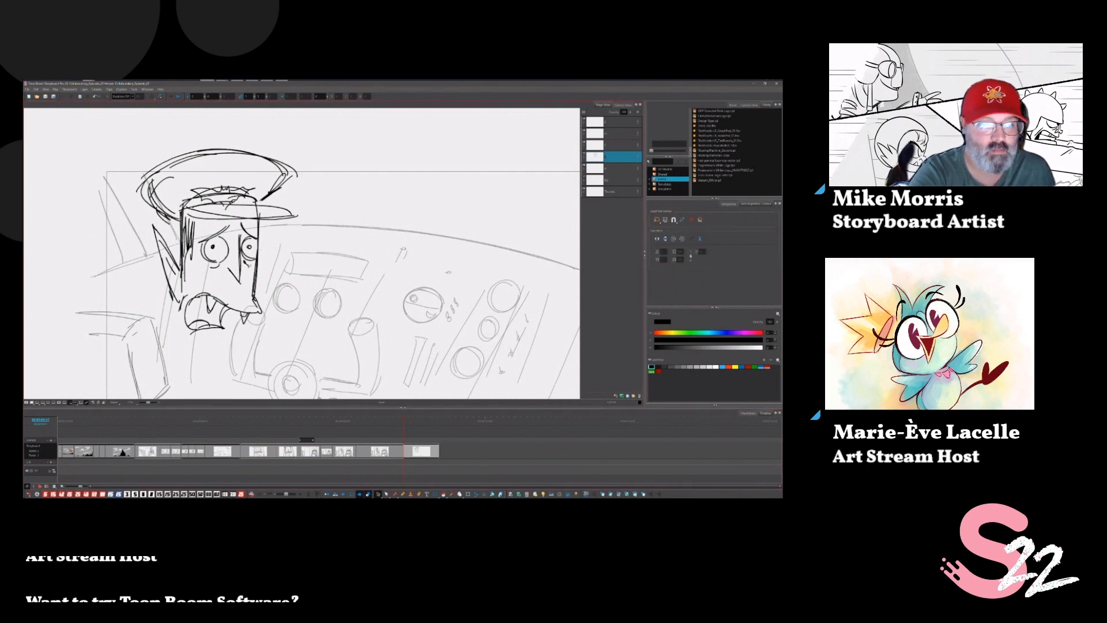
{"action": "left_click_drag", "start_coordinate": [196, 230], "coordinate": [259, 286]}
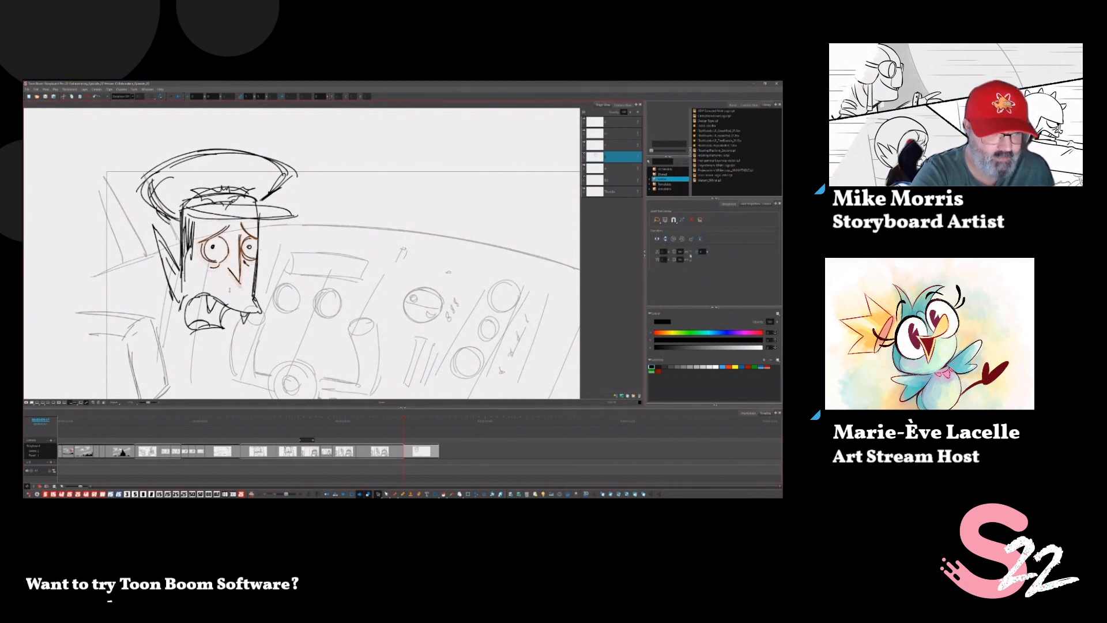
{"action": "left_click_drag", "start_coordinate": [260, 285], "coordinate": [263, 291]}
Delete the long vertical line on the right side of the pilot's face, complete the right eye, and redraw the cheek line below it.
{"action": "left_click", "coordinate": [255, 271]}
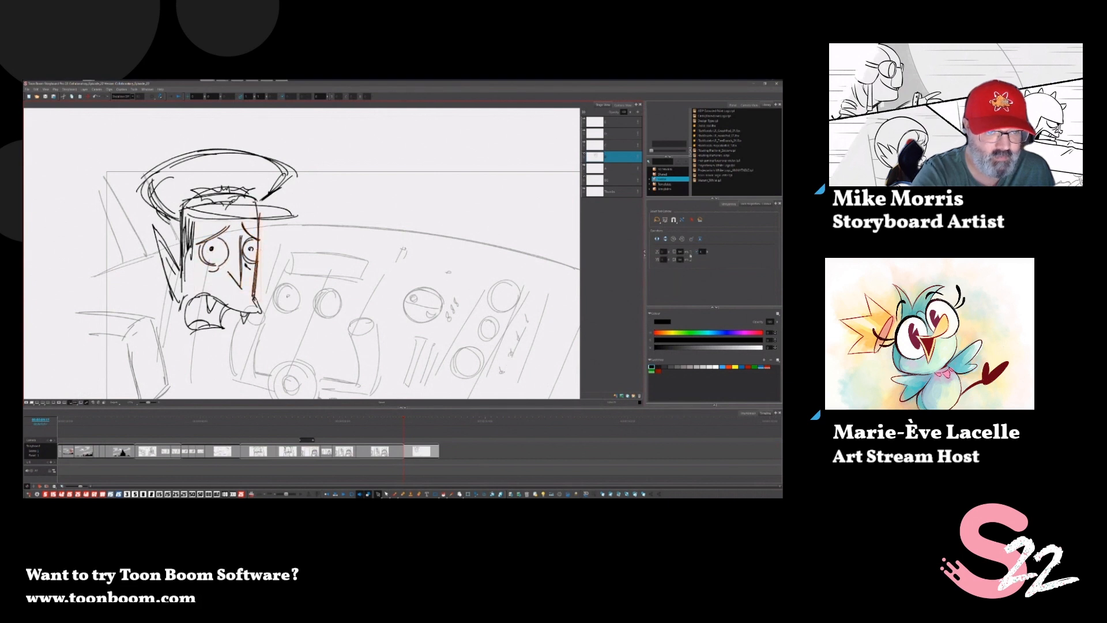
{"action": "key", "text": "Escape"}
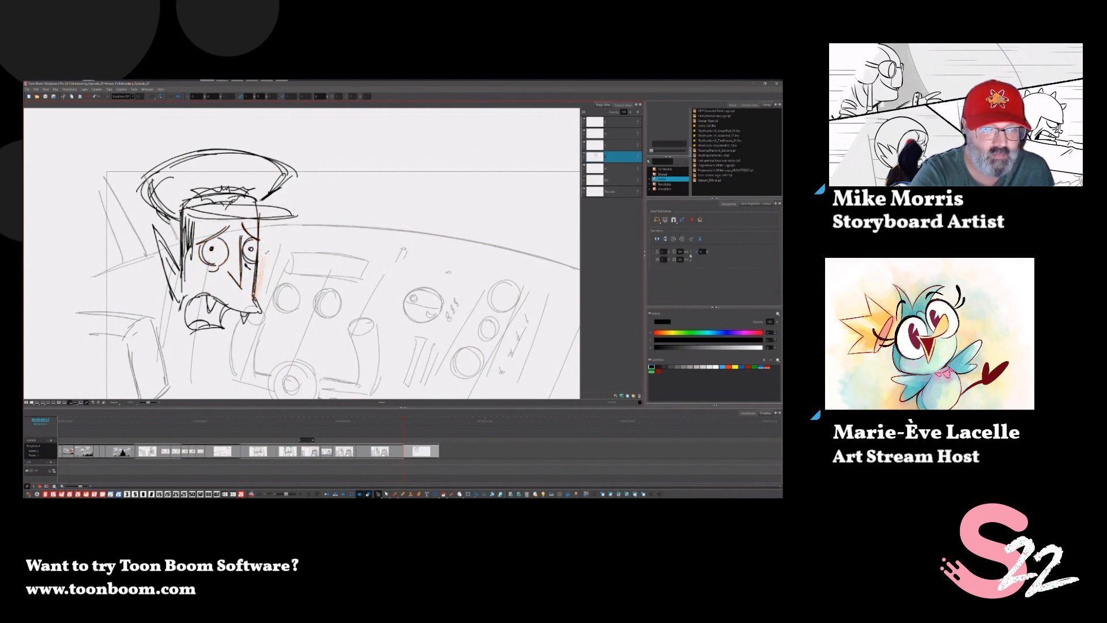
{"action": "key", "text": "Delete"}
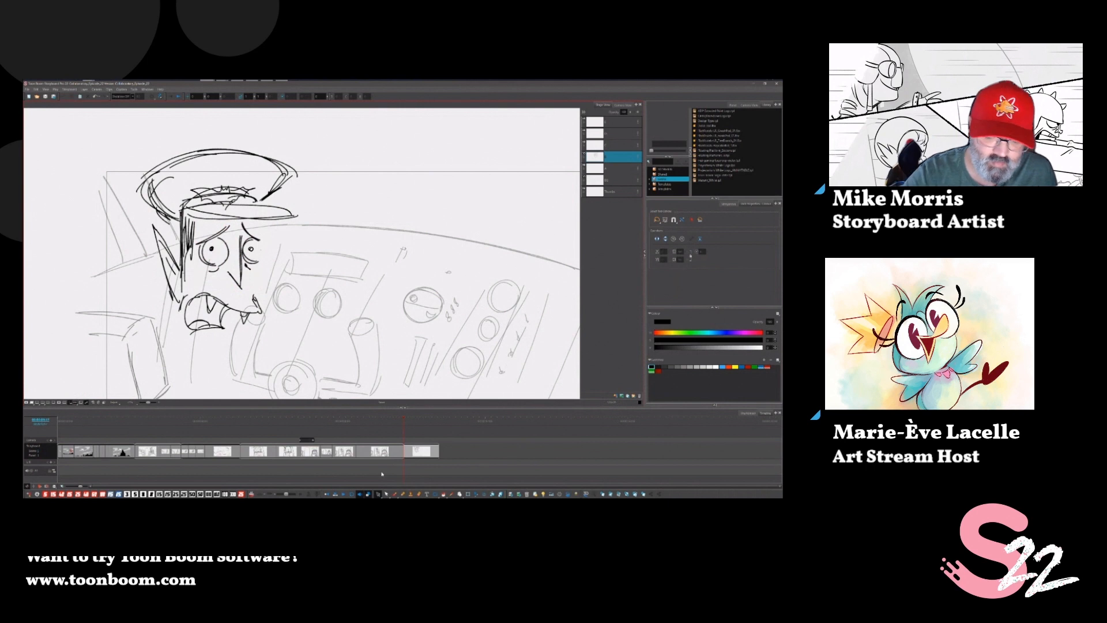
{"action": "left_click", "coordinate": [395, 494]}
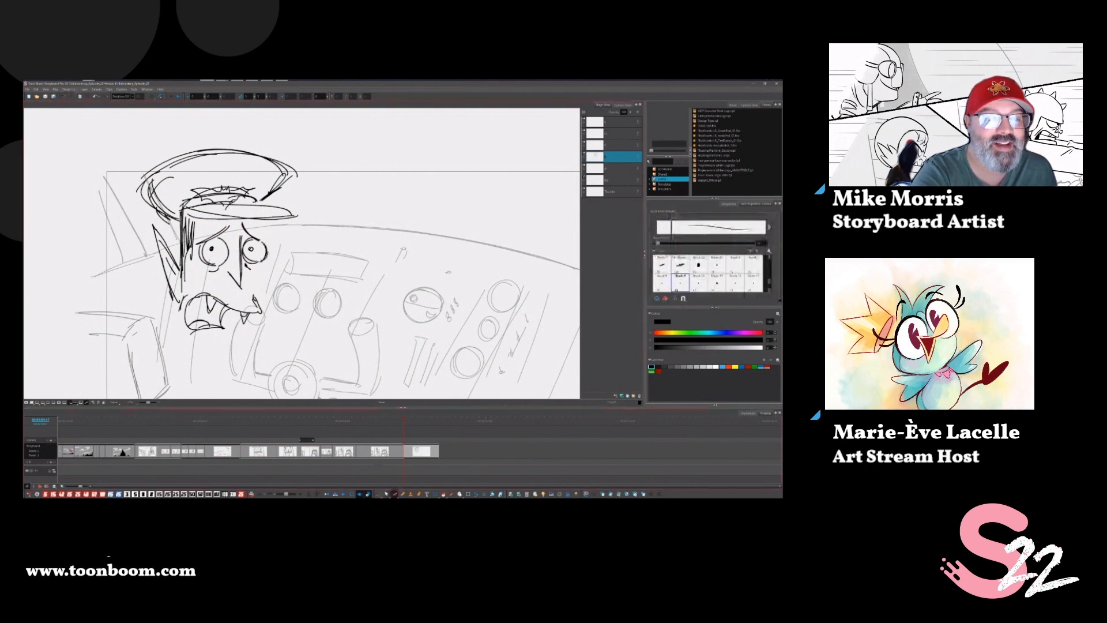
{"action": "left_click_drag", "start_coordinate": [262, 265], "coordinate": [256, 297]}
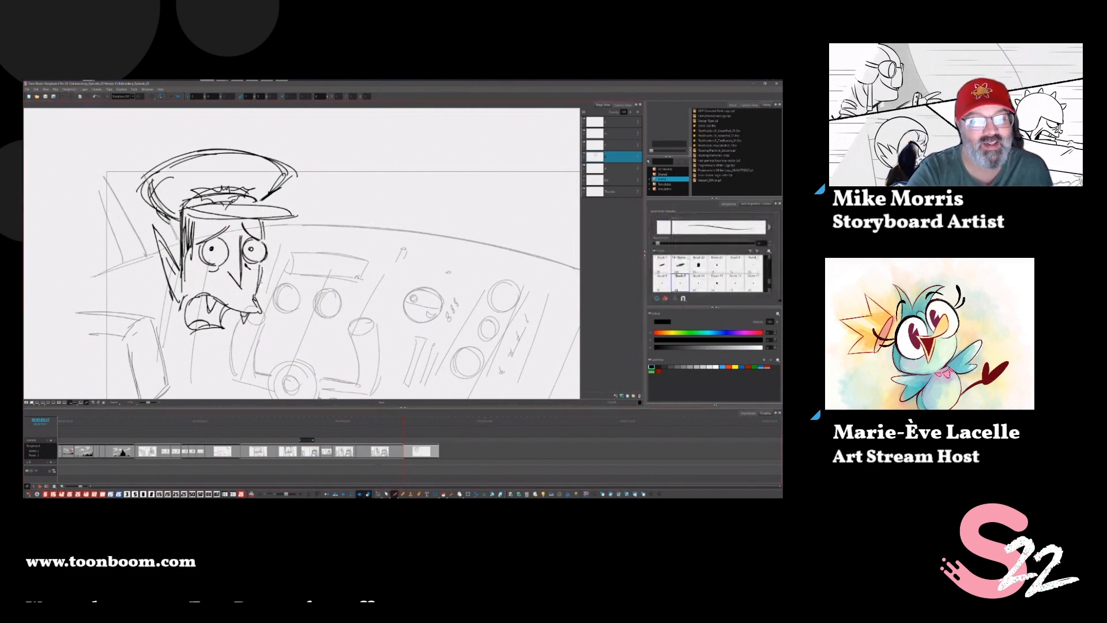
{"action": "left_click_drag", "start_coordinate": [288, 259], "coordinate": [371, 185]}
{"action": "mouse_move", "coordinate": [465, 260]}
{"action": "left_mouse_down"}
{"action": "mouse_move", "coordinate": [459, 288]}
{"action": "mouse_move", "coordinate": [494, 306]}
{"action": "left_mouse_up"}
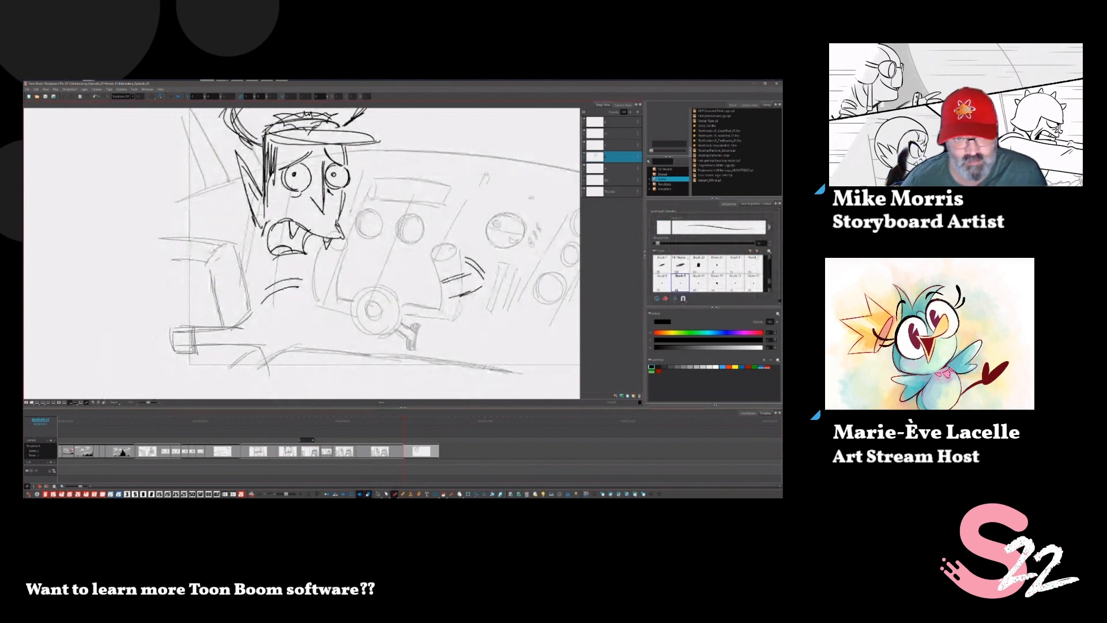
{"action": "left_click_drag", "start_coordinate": [532, 228], "coordinate": [539, 237]}
{"action": "key", "text": "ctrl+z"}
{"action": "key", "text": "ctrl+z"}
{"action": "key", "text": "ctrl+z"}
{"action": "key", "text": "ctrl+z"}
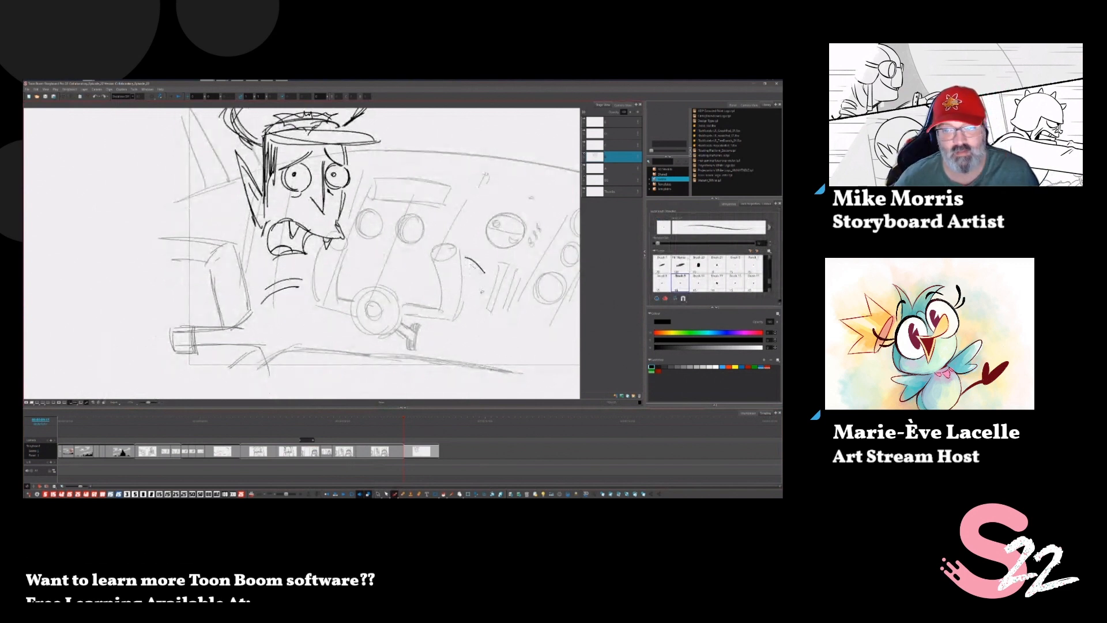
Sketch the pilot's clenched fist below his mouth and the round foreshortened sleeve cuff beneath it.
{"action": "left_click_drag", "start_coordinate": [346, 252], "coordinate": [342, 268]}
{"action": "mouse_move", "coordinate": [329, 253]}
{"action": "left_mouse_down"}
{"action": "mouse_move", "coordinate": [345, 257]}
{"action": "mouse_move", "coordinate": [318, 283]}
{"action": "mouse_move", "coordinate": [350, 277]}
{"action": "mouse_move", "coordinate": [348, 293]}
{"action": "left_mouse_up"}
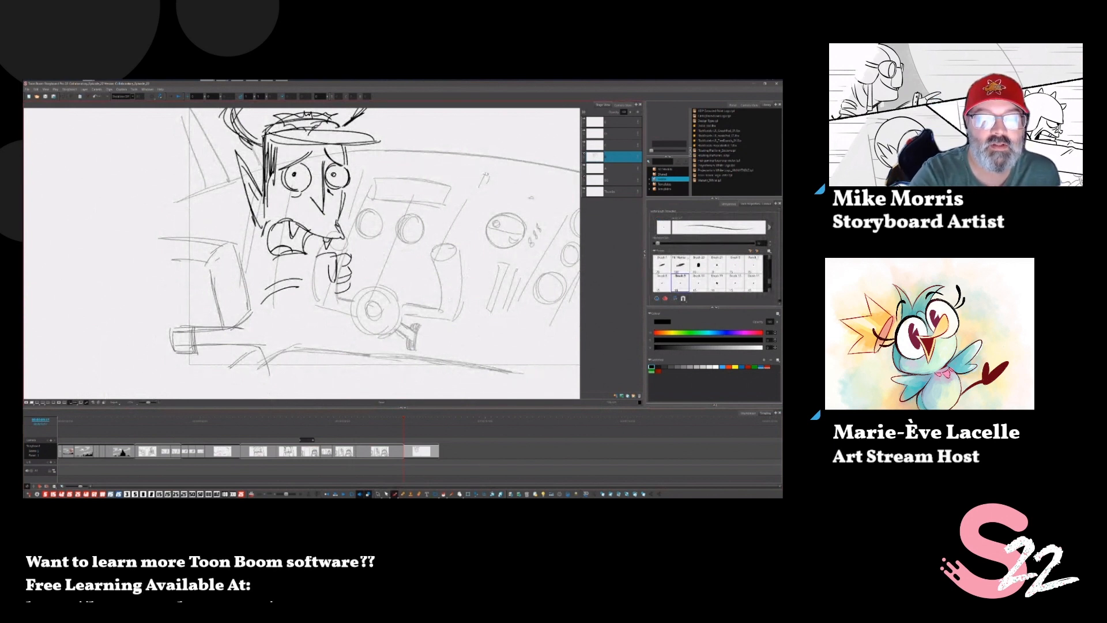
{"action": "mouse_move", "coordinate": [317, 256]}
{"action": "left_mouse_down"}
{"action": "mouse_move", "coordinate": [316, 271]}
{"action": "mouse_move", "coordinate": [351, 309]}
{"action": "mouse_move", "coordinate": [299, 342]}
{"action": "mouse_move", "coordinate": [352, 315]}
{"action": "mouse_move", "coordinate": [362, 353]}
{"action": "left_mouse_up"}
{"action": "left_click_drag", "start_coordinate": [297, 341], "coordinate": [360, 355]}
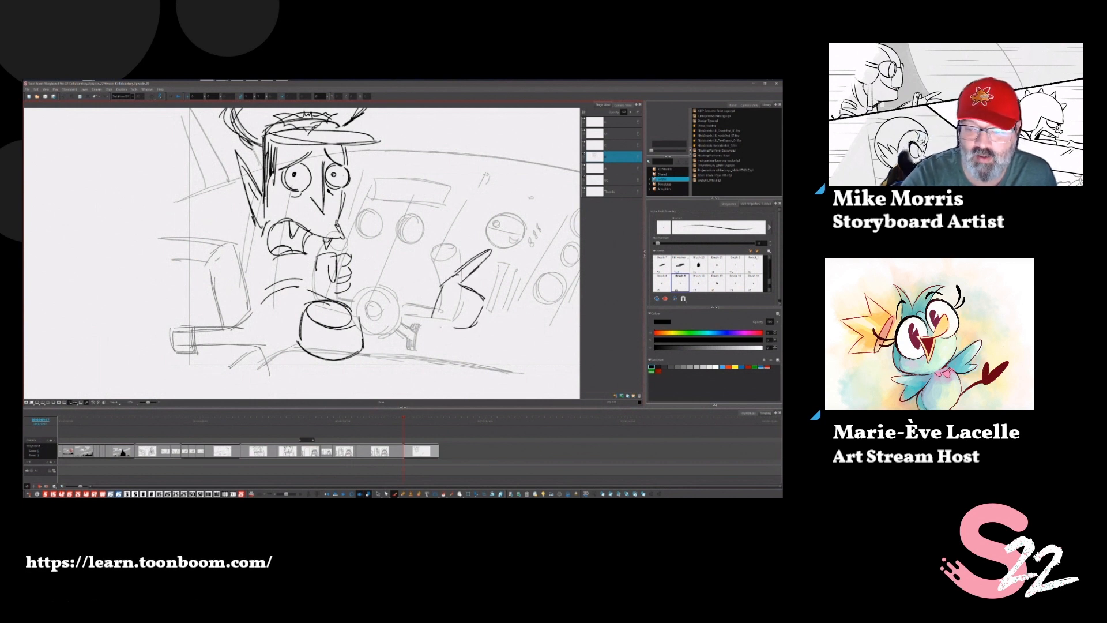
Draw the wrist and banded sleeve of the pilot's pointing hand in front of the yoke.
{"action": "left_click_drag", "start_coordinate": [431, 314], "coordinate": [404, 362]}
{"action": "left_click_drag", "start_coordinate": [428, 321], "coordinate": [397, 369]}
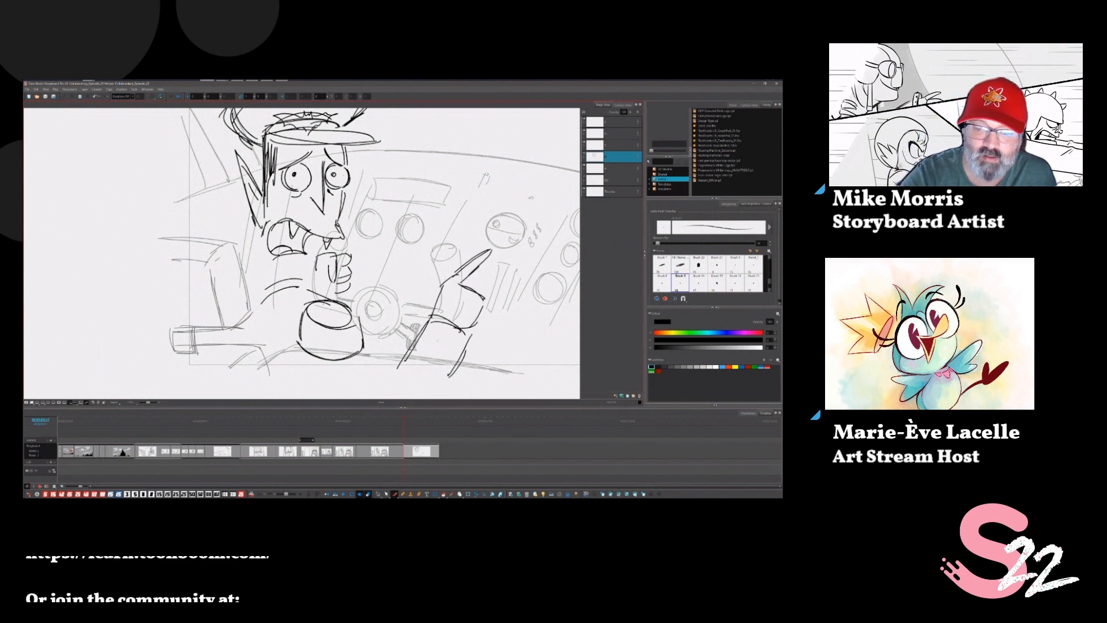
{"action": "left_click_drag", "start_coordinate": [457, 335], "coordinate": [421, 362]}
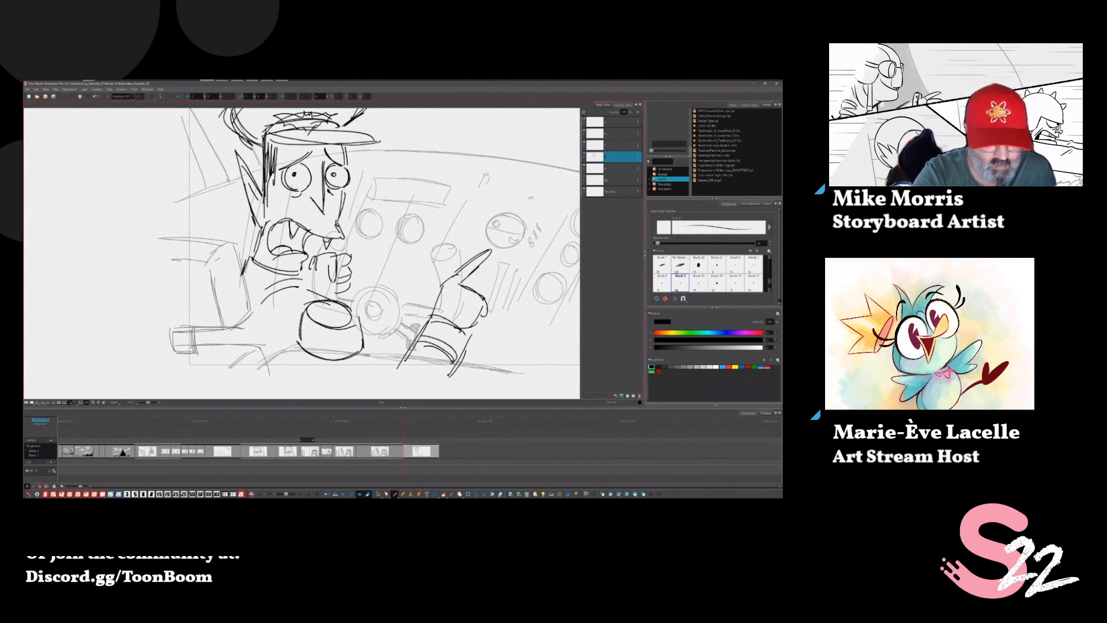
Add vertical ribs to the round sleeve cuff and sketch the collar and shoulder line around the pilot's neck.
{"action": "left_click_drag", "start_coordinate": [357, 331], "coordinate": [355, 353]}
{"action": "left_click_drag", "start_coordinate": [302, 321], "coordinate": [359, 333]}
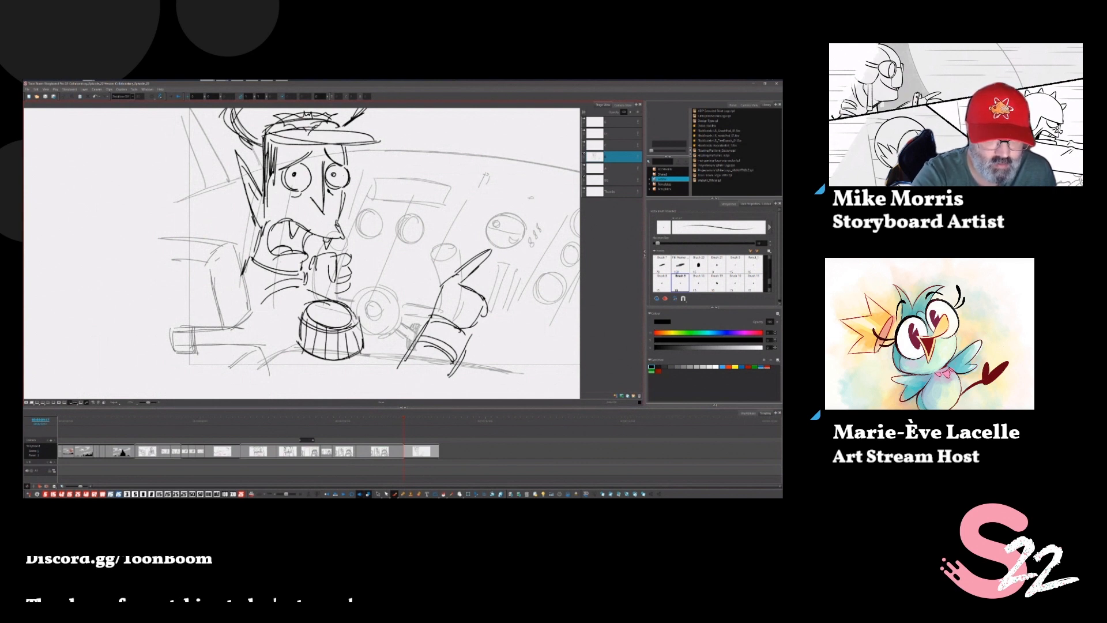
{"action": "left_click_drag", "start_coordinate": [259, 229], "coordinate": [269, 269]}
{"action": "left_click_drag", "start_coordinate": [243, 264], "coordinate": [257, 250]}
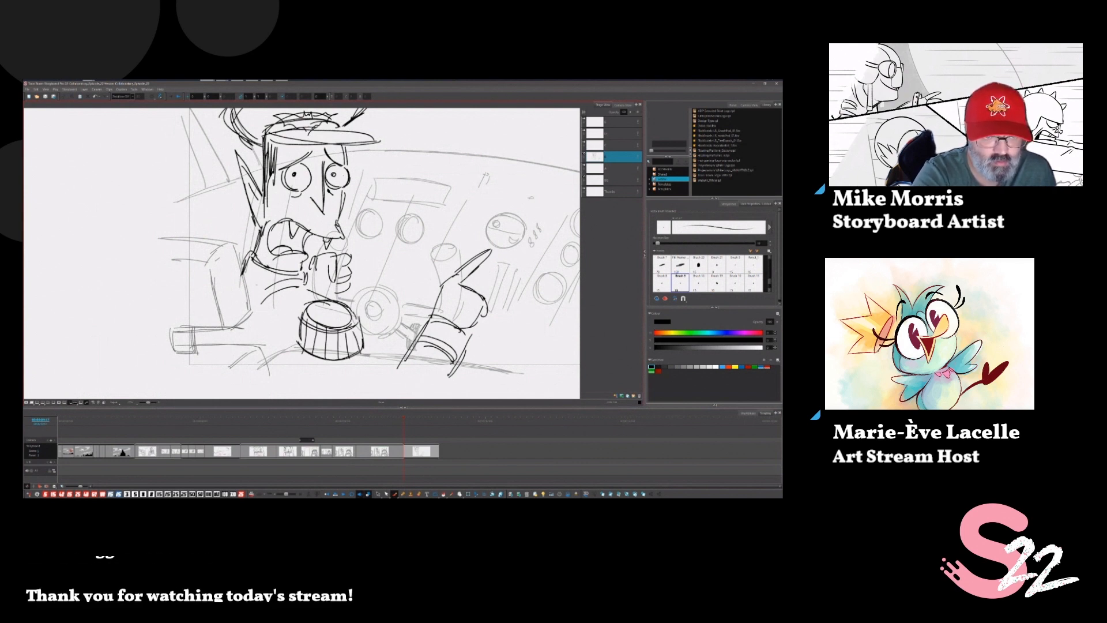
{"action": "left_click_drag", "start_coordinate": [243, 291], "coordinate": [269, 271]}
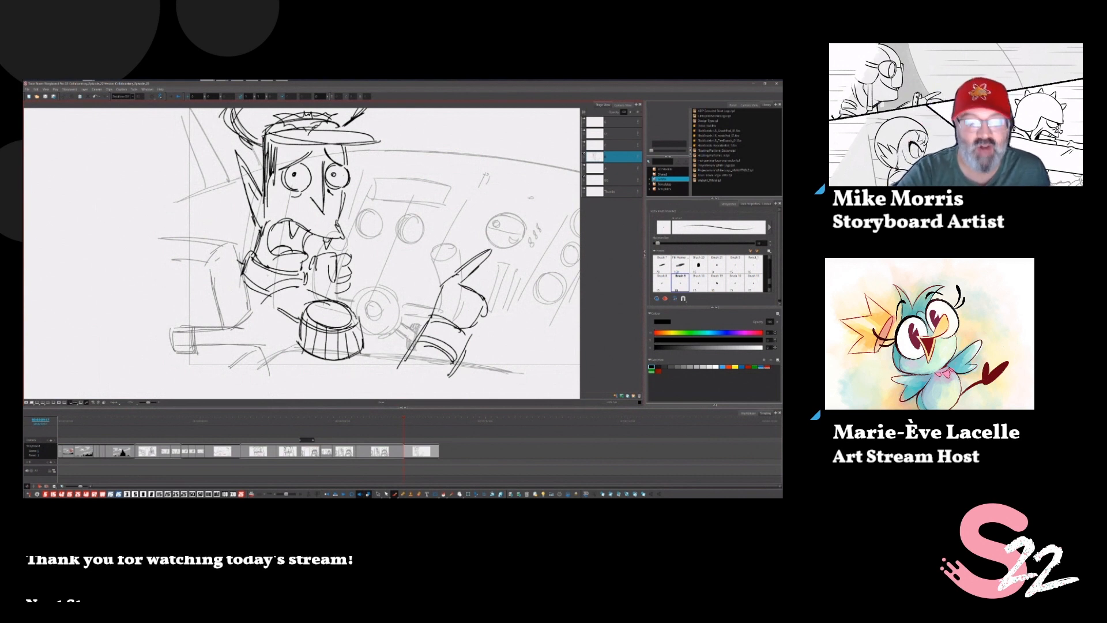
Adjust the pilot's fist below his mouth and redraw its thumb and wrist lines.
{"action": "key", "text": "alt+s"}
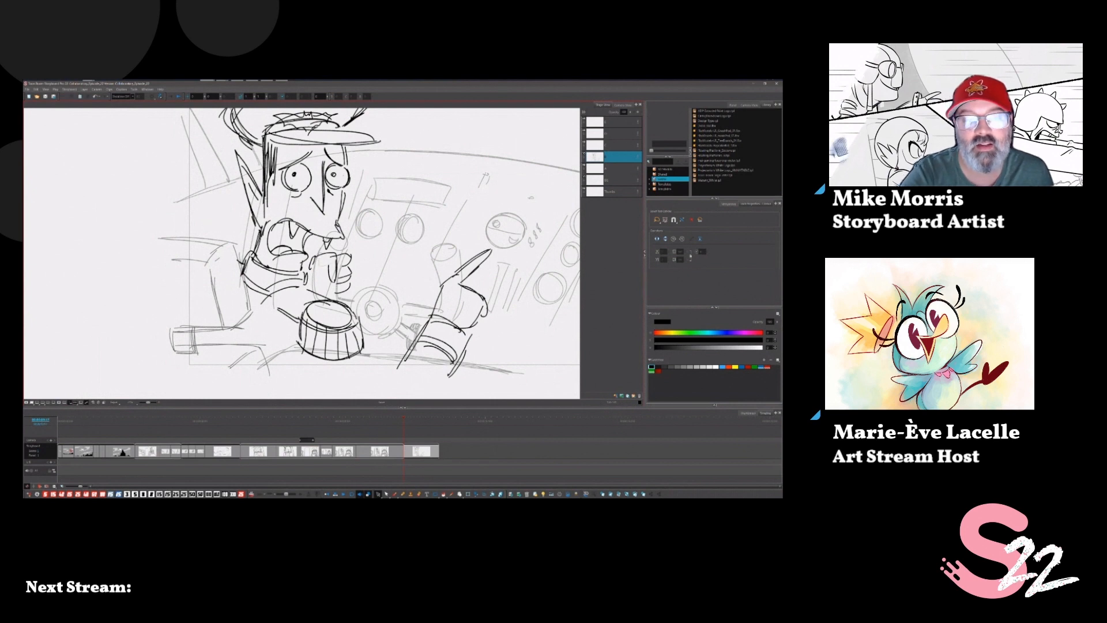
{"action": "mouse_move", "coordinate": [323, 254]}
{"action": "left_mouse_down"}
{"action": "mouse_move", "coordinate": [349, 275]}
{"action": "mouse_move", "coordinate": [337, 283]}
{"action": "left_mouse_up"}
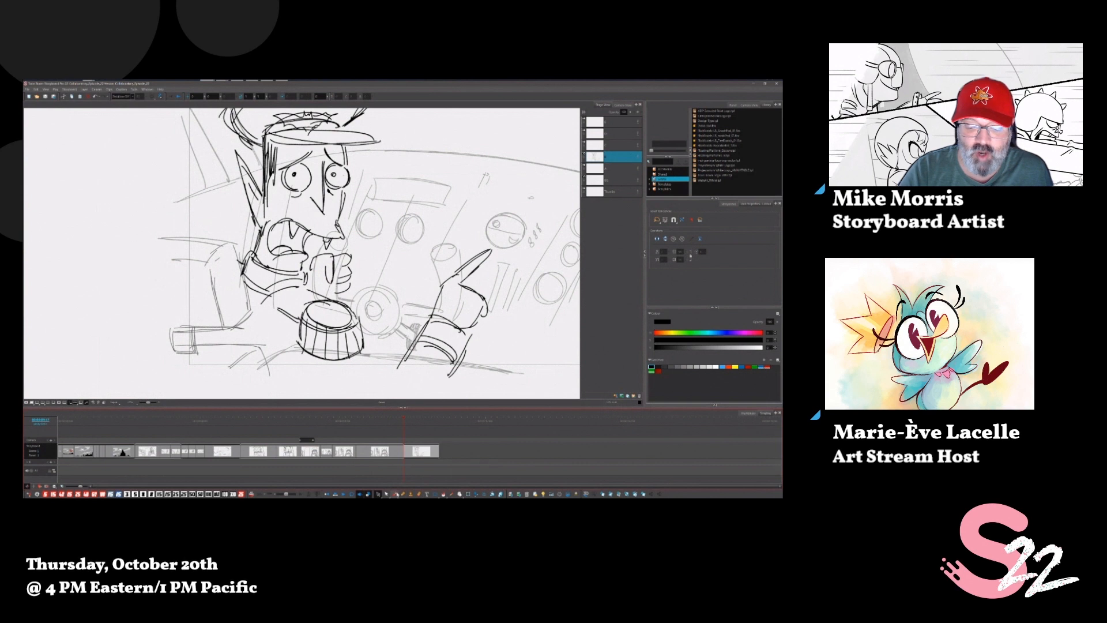
{"action": "left_click", "coordinate": [395, 494]}
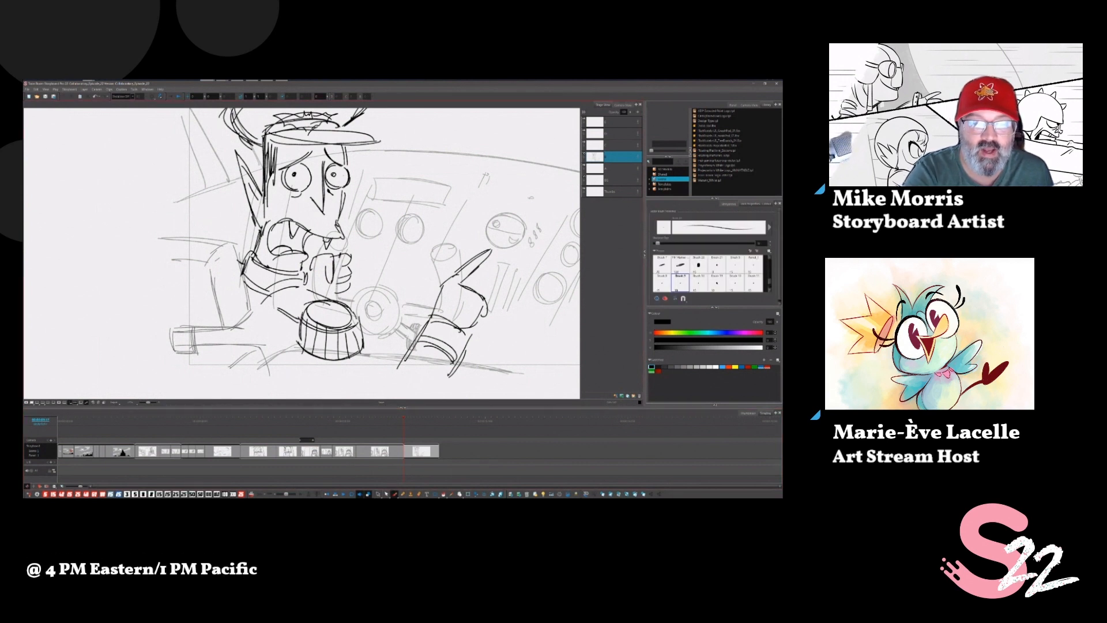
{"action": "left_click", "coordinate": [379, 494]}
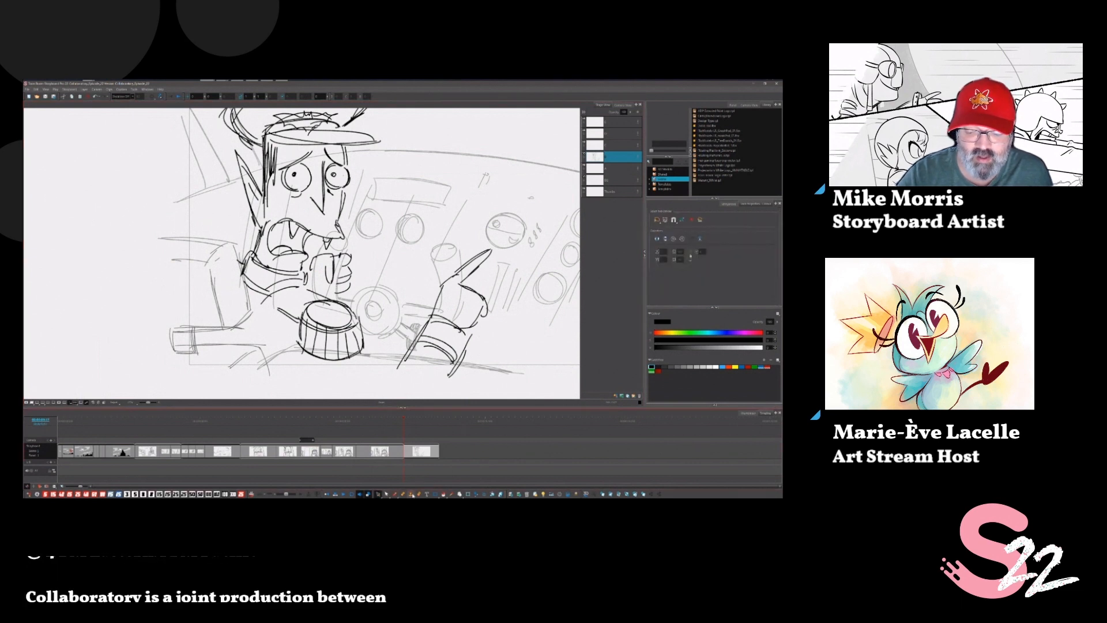
{"action": "left_click", "coordinate": [419, 494]}
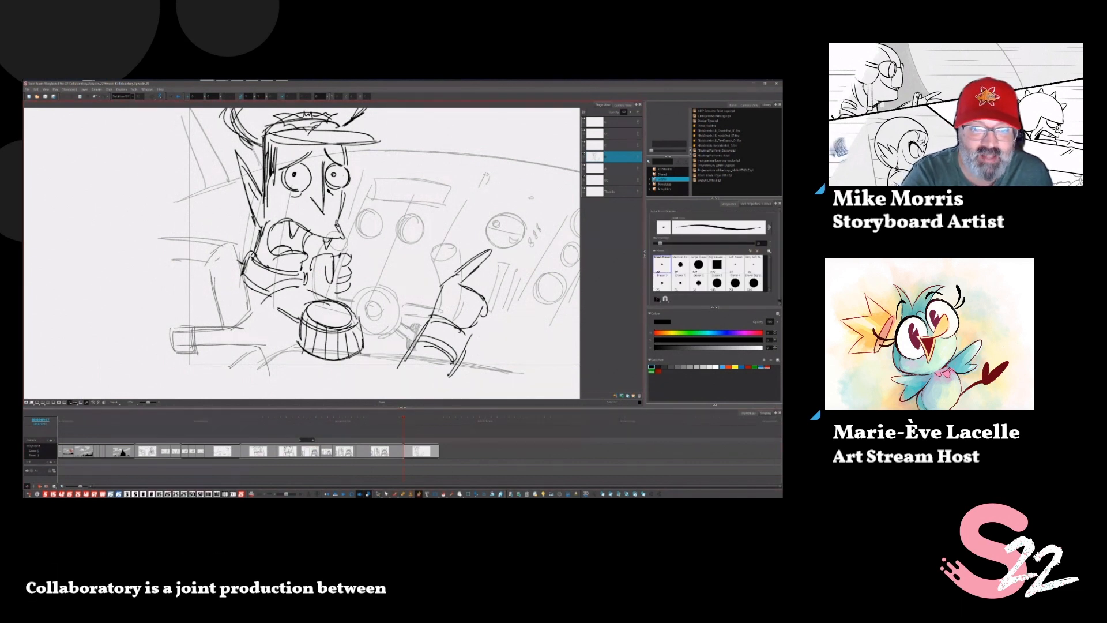
{"action": "key", "text": "alt+s"}
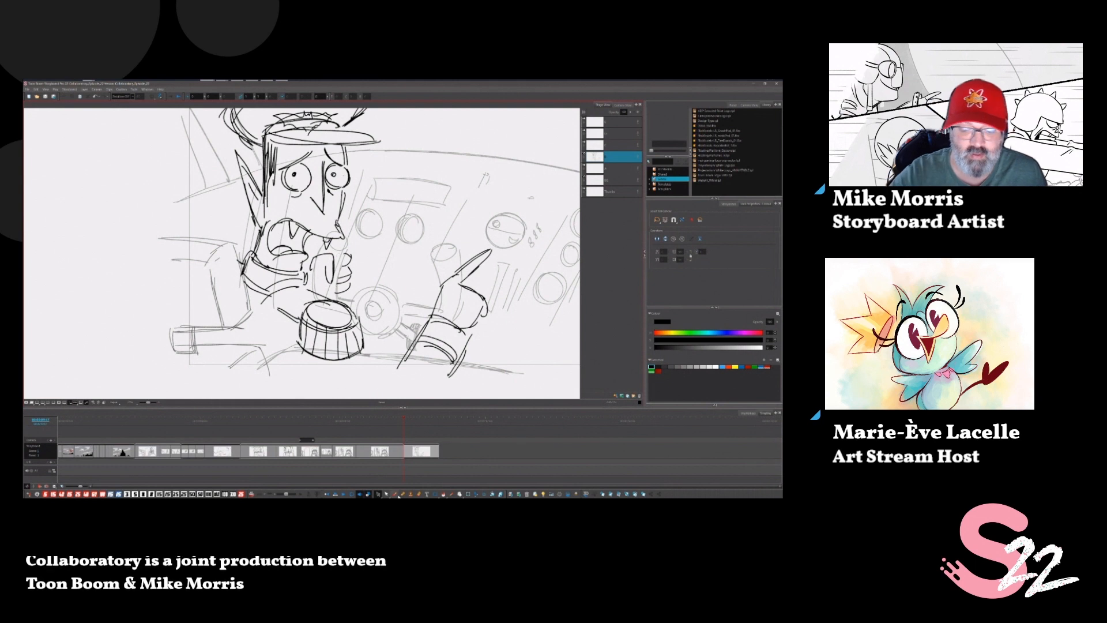
{"action": "key", "text": "alt+b"}
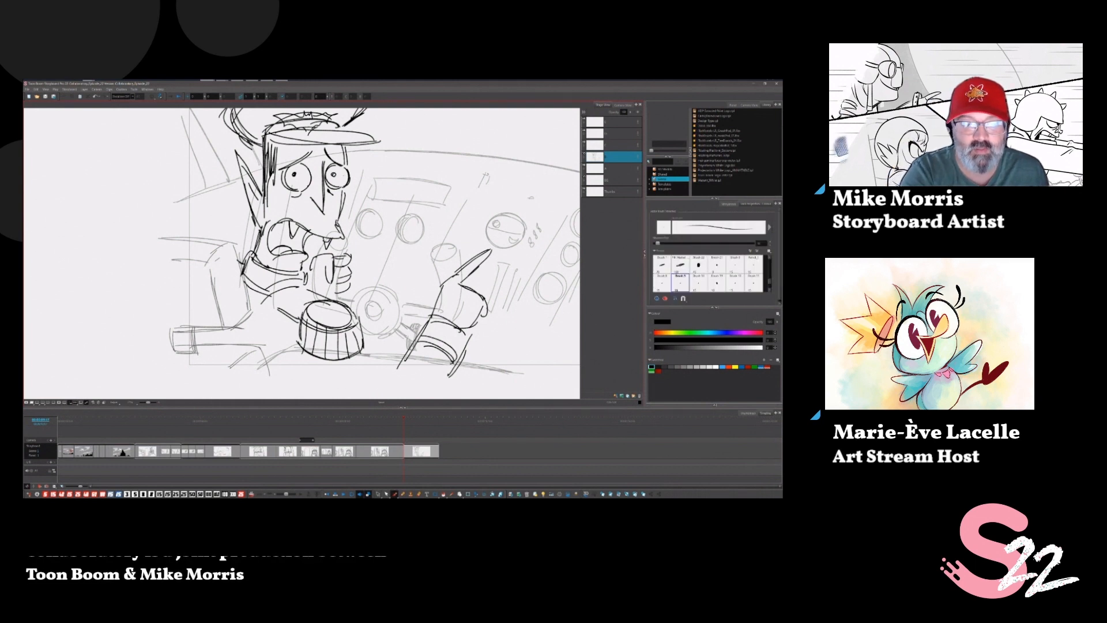
{"action": "mouse_move", "coordinate": [330, 277]}
{"action": "left_mouse_down"}
{"action": "mouse_move", "coordinate": [346, 276]}
{"action": "mouse_move", "coordinate": [308, 292]}
{"action": "left_mouse_up"}
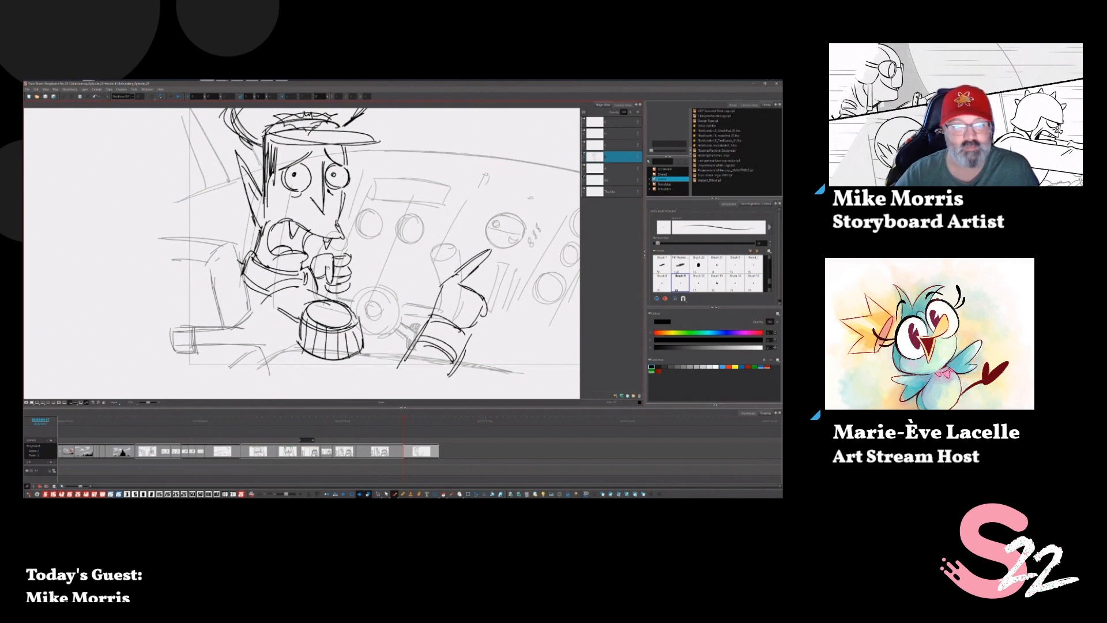
Split the last panel in the timeline and delete the pilot's pointing hand and head from its first half.
{"action": "left_click_drag", "start_coordinate": [429, 397], "coordinate": [412, 424]}
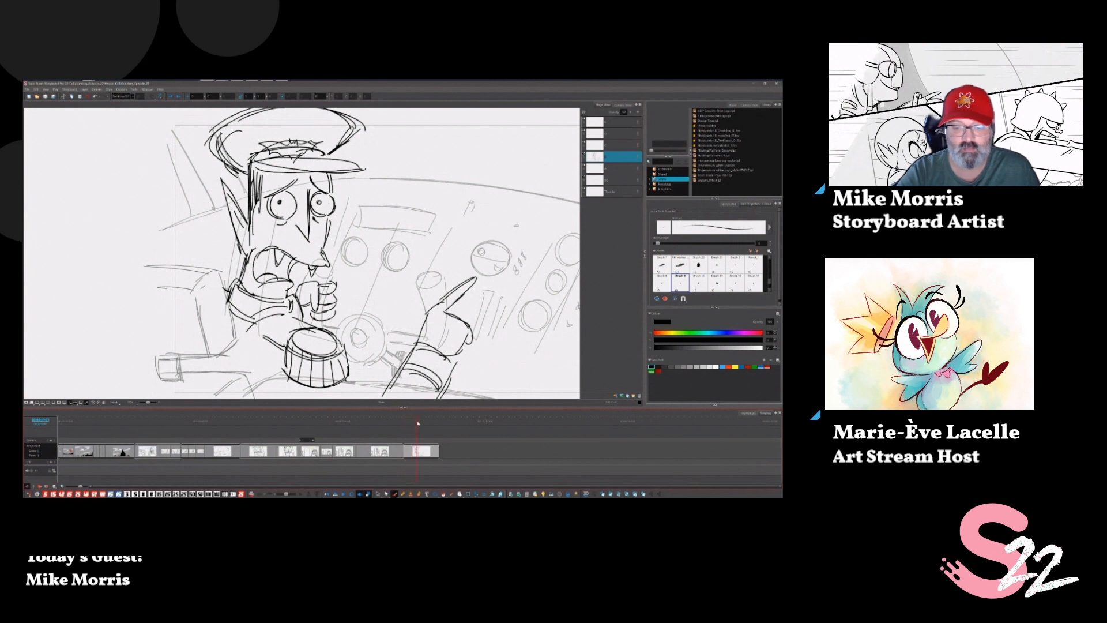
{"action": "left_click", "coordinate": [413, 423]}
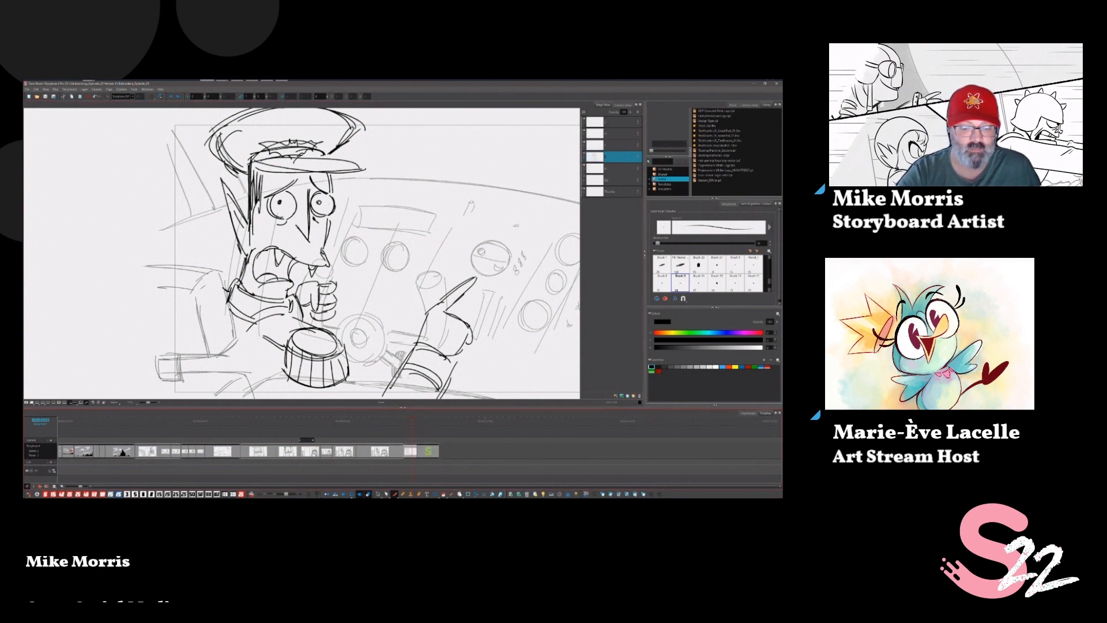
{"action": "left_click", "coordinate": [378, 494]}
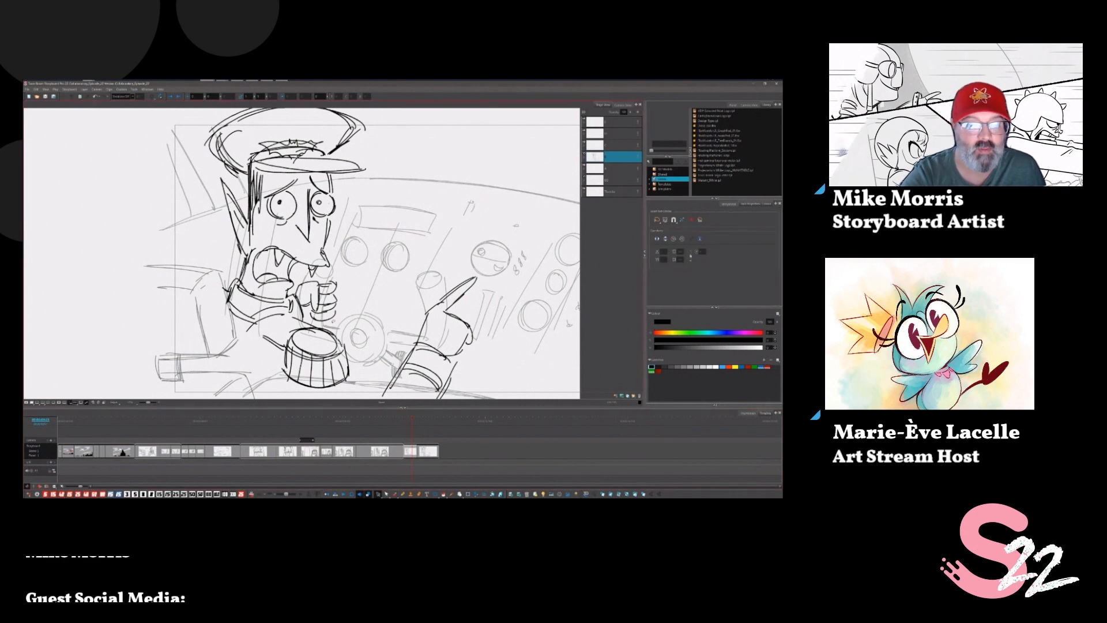
{"action": "left_click_drag", "start_coordinate": [404, 271], "coordinate": [491, 363]}
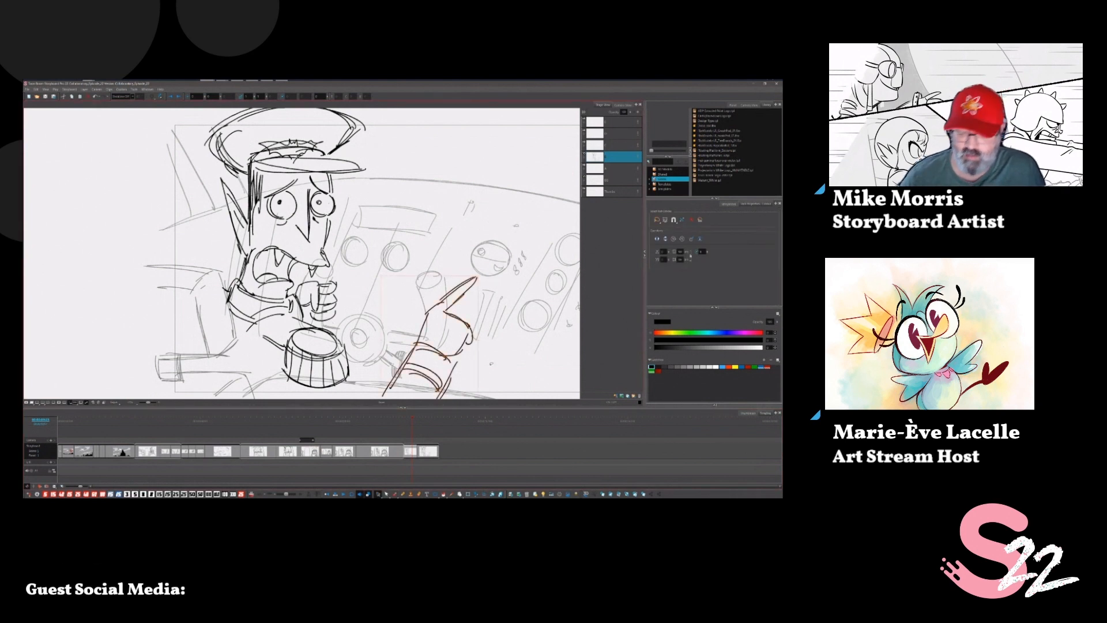
{"action": "key", "text": "Delete"}
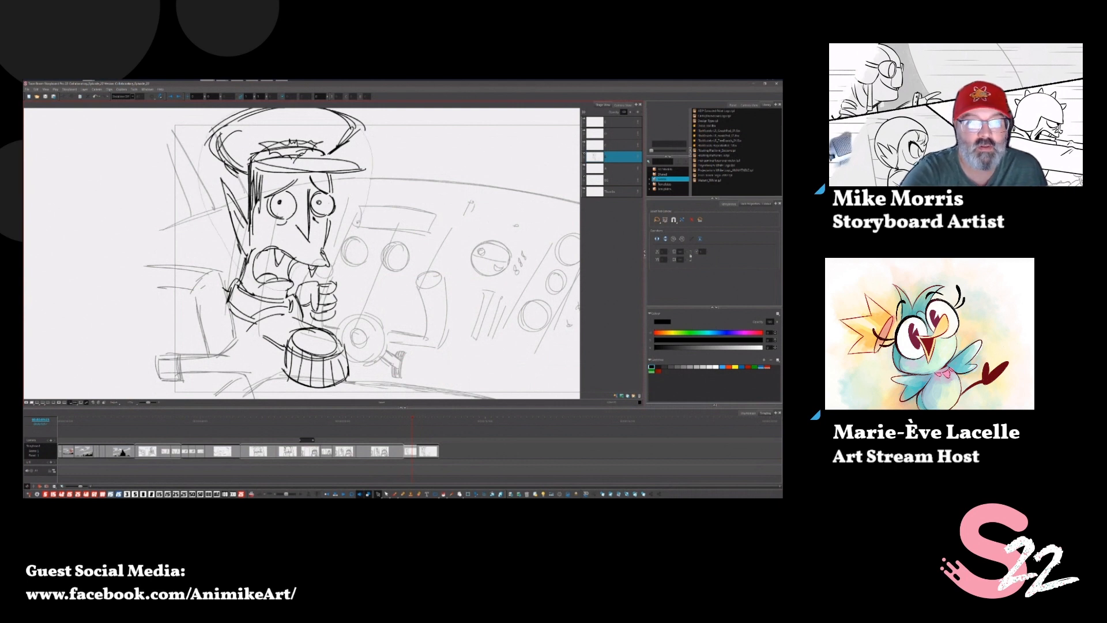
{"action": "left_click_drag", "start_coordinate": [333, 262], "coordinate": [239, 271]}
{"action": "key", "text": "Delete"}
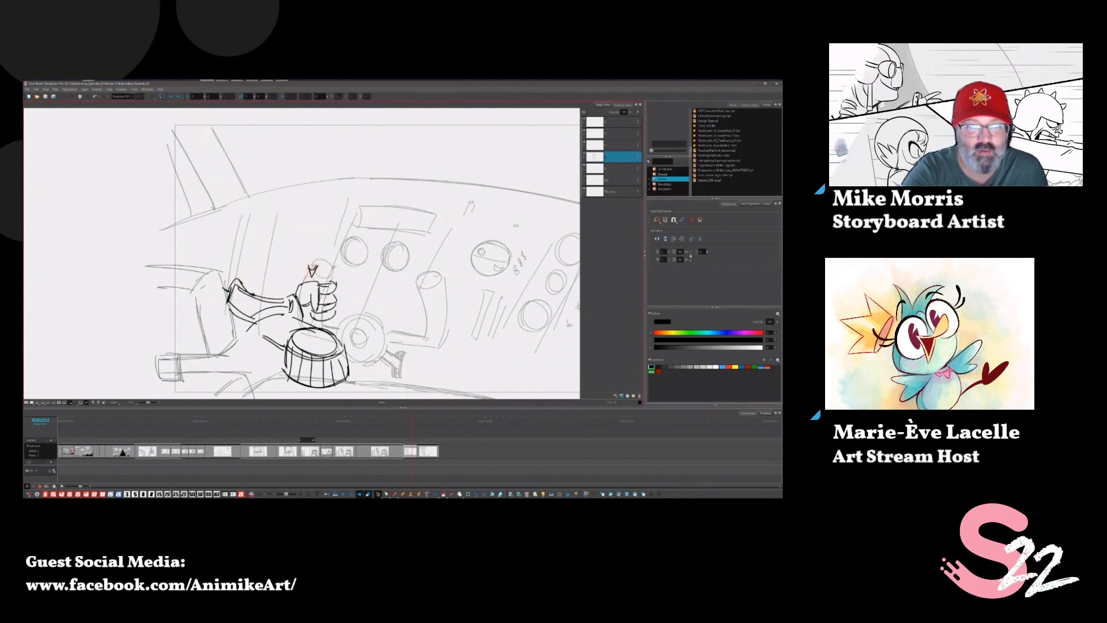
Compare with the previous panel, and move and slightly tilt the ribbed sleeve cuff so it sits right under the fist.
{"action": "key", "text": "d"}
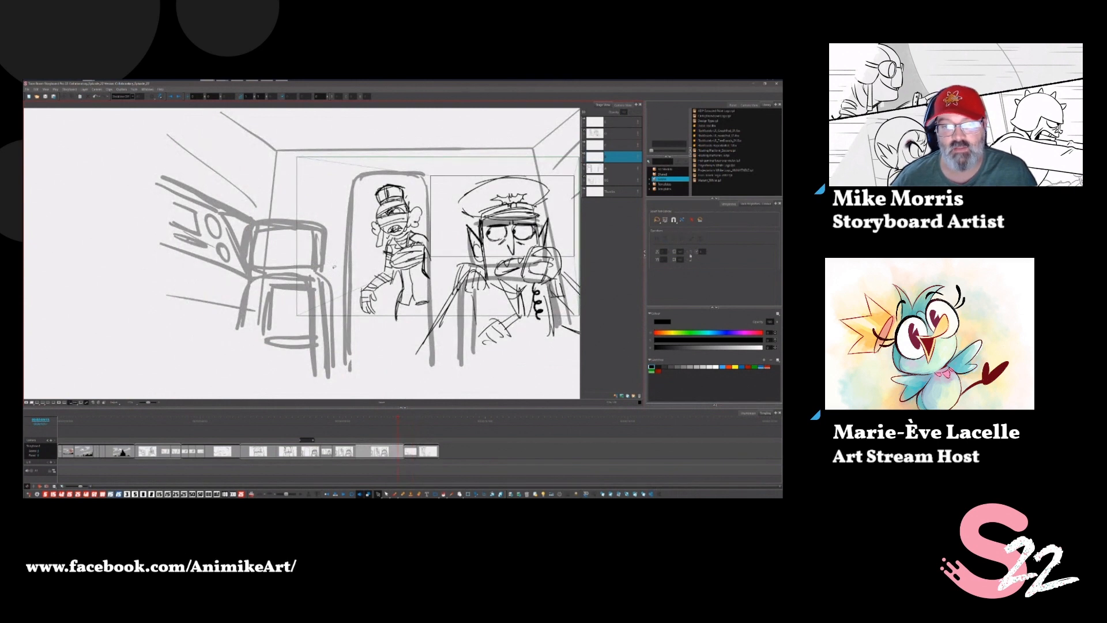
{"action": "key", "text": "f"}
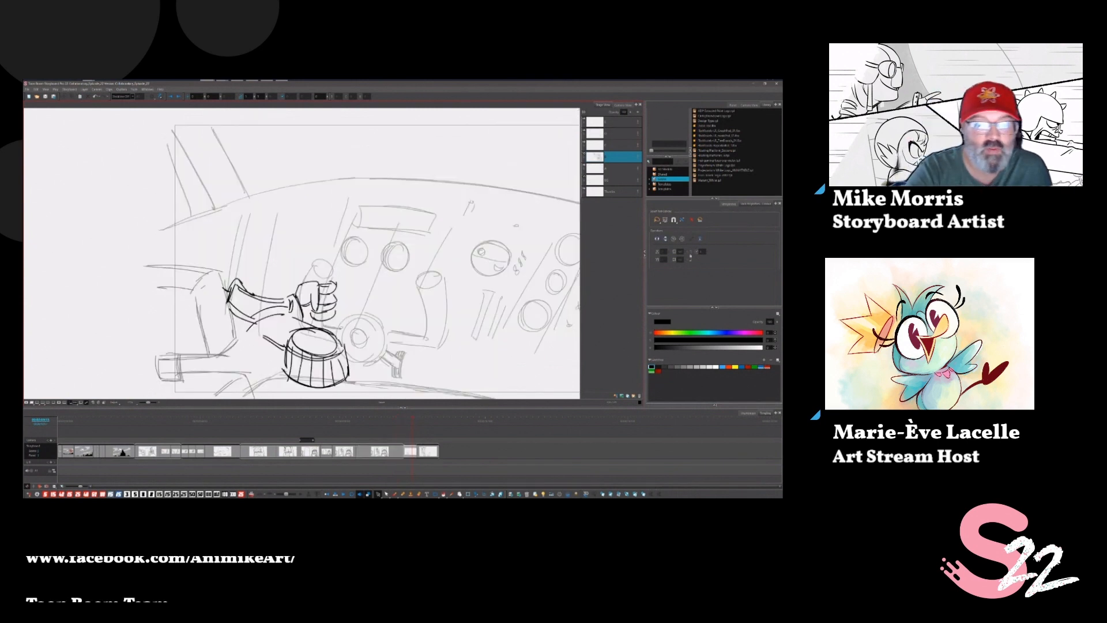
{"action": "mouse_move", "coordinate": [353, 382]}
{"action": "left_mouse_down"}
{"action": "mouse_move", "coordinate": [276, 335]}
{"action": "mouse_move", "coordinate": [349, 386]}
{"action": "mouse_move", "coordinate": [327, 355]}
{"action": "left_mouse_up"}
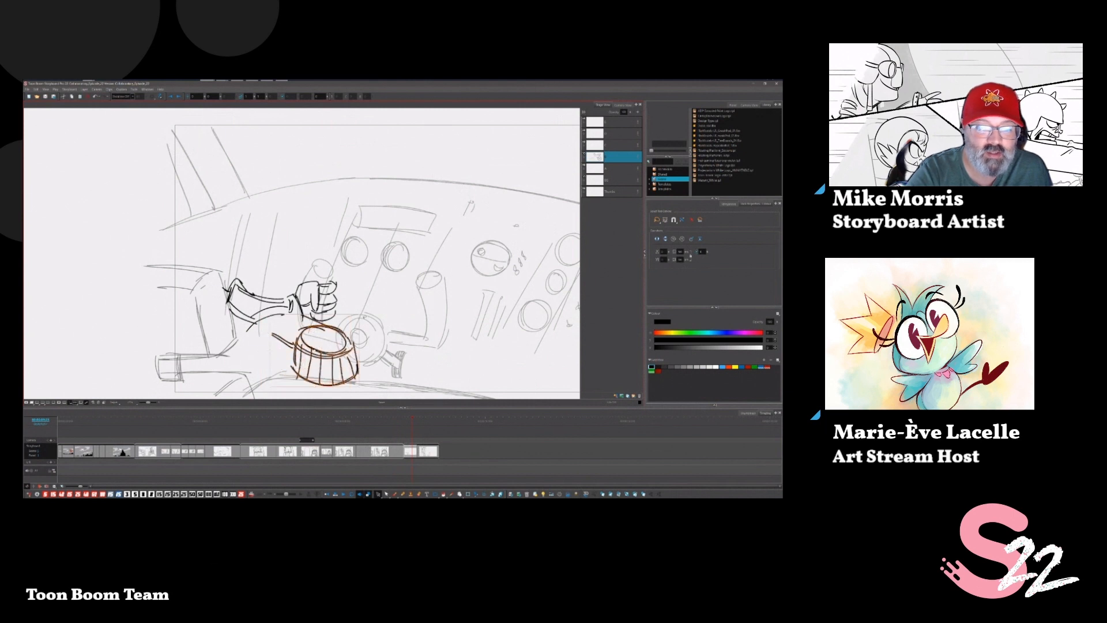
{"action": "left_click_drag", "start_coordinate": [364, 316], "coordinate": [362, 306]}
{"action": "left_click_drag", "start_coordinate": [325, 355], "coordinate": [326, 348]}
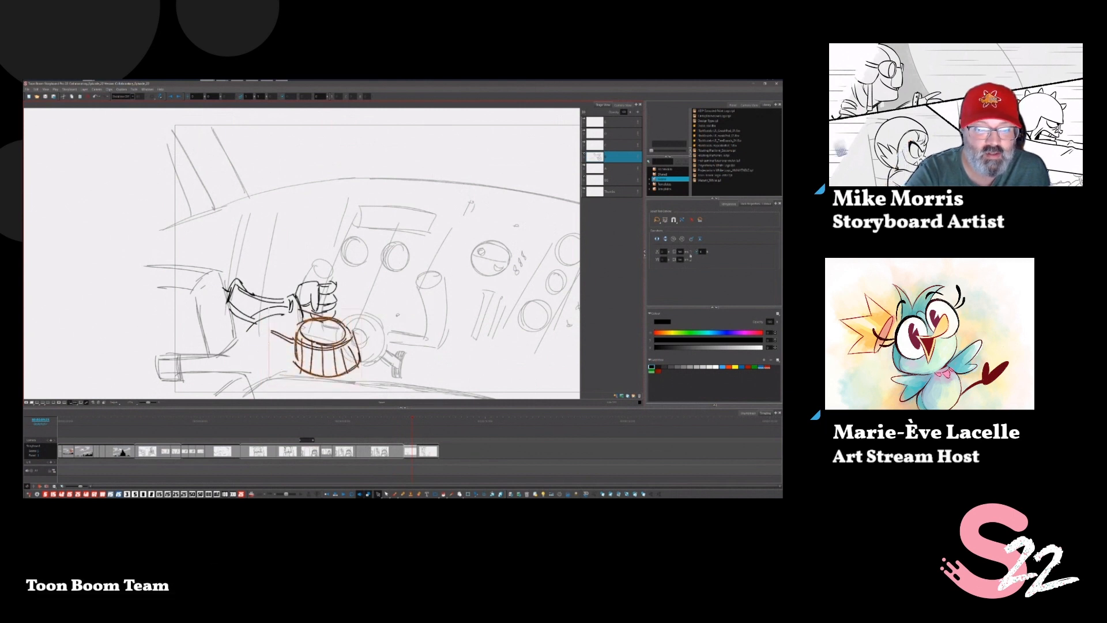
{"action": "key", "text": "Escape"}
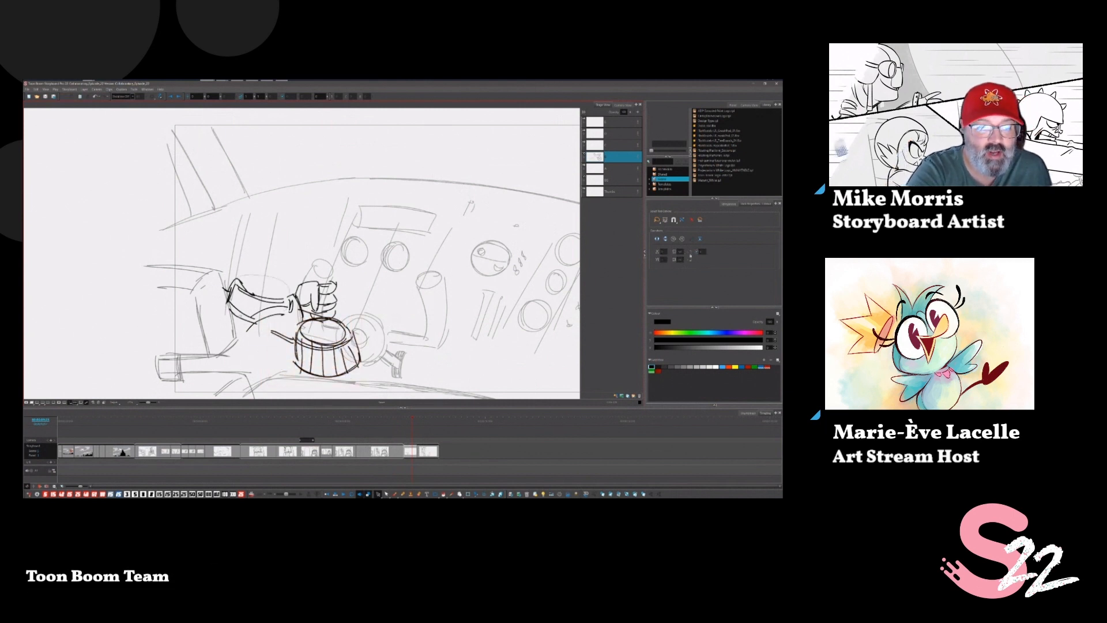
Select the collar strokes beside the fist and nudge them into a slightly adjusted position.
{"action": "mouse_move", "coordinate": [284, 311]}
{"action": "left_mouse_down"}
{"action": "mouse_move", "coordinate": [226, 300]}
{"action": "mouse_move", "coordinate": [283, 303]}
{"action": "left_mouse_up"}
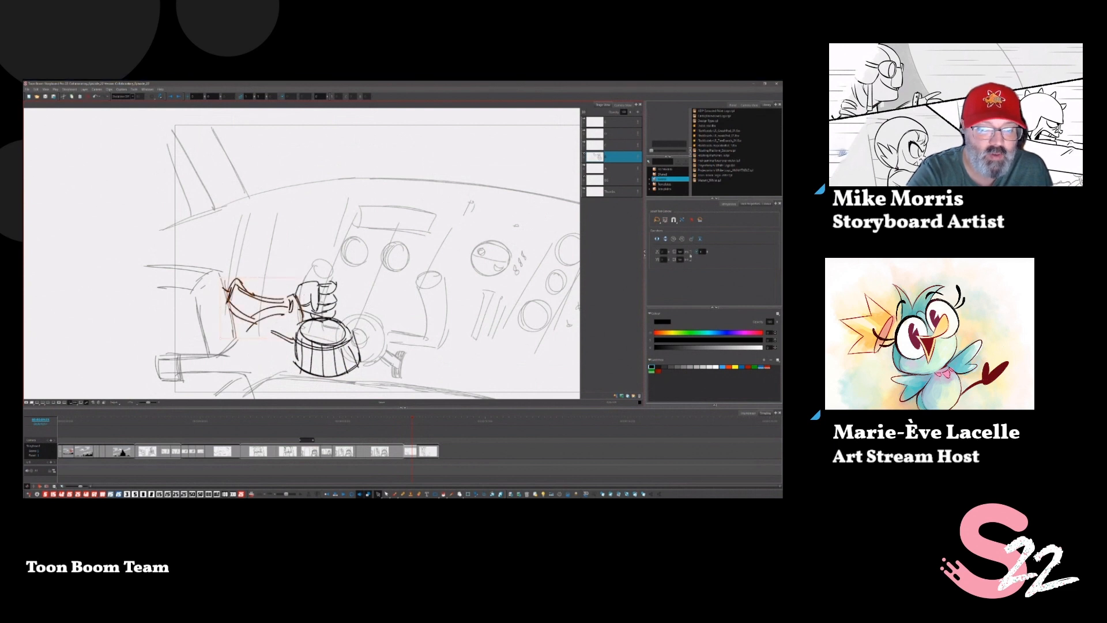
{"action": "key", "text": "Escape"}
{"action": "mouse_move", "coordinate": [284, 310]}
{"action": "left_mouse_down"}
{"action": "mouse_move", "coordinate": [226, 300]}
{"action": "mouse_move", "coordinate": [261, 311]}
{"action": "left_mouse_up"}
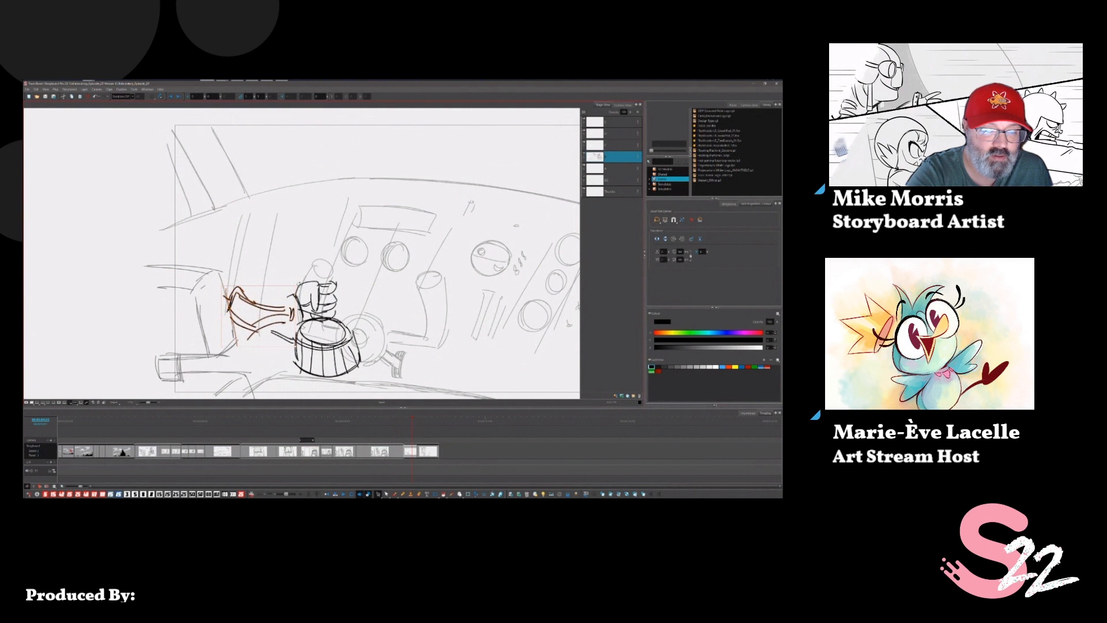
{"action": "key", "text": "Escape"}
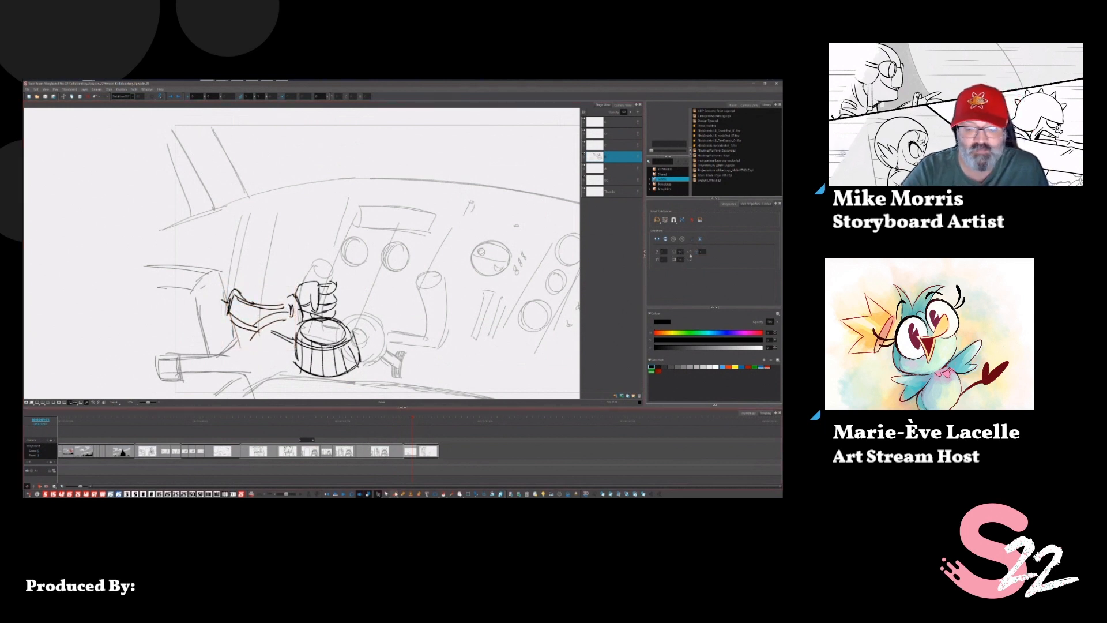
Sketch the wide oval crown and lower band of the pilot's cap above the collar with the brush.
{"action": "key", "text": "alt+b"}
{"action": "left_click_drag", "start_coordinate": [270, 122], "coordinate": [299, 179]}
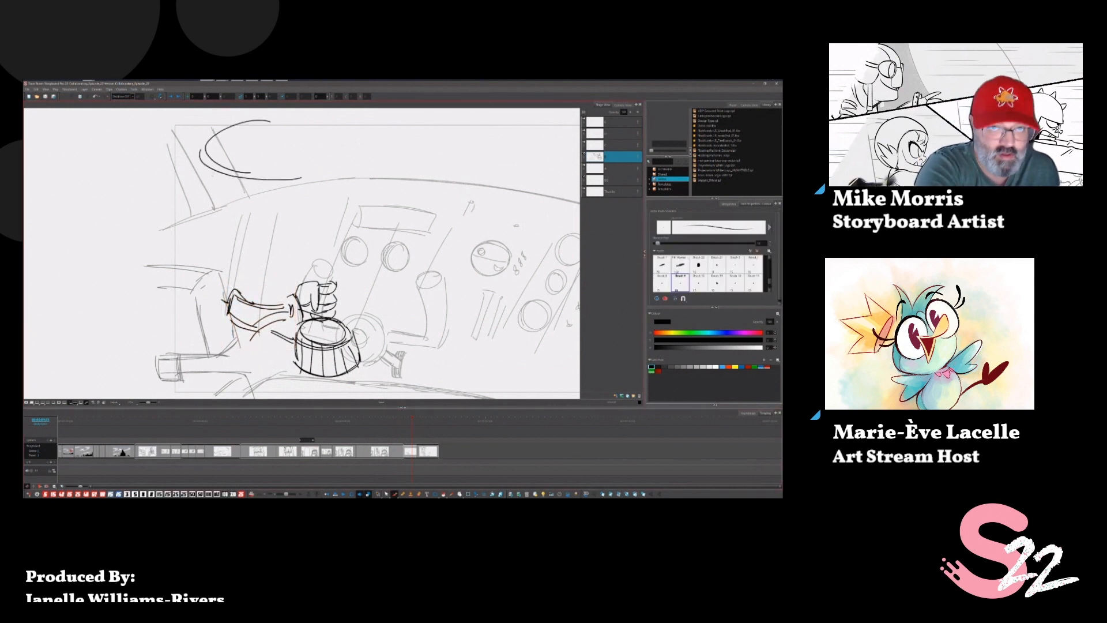
{"action": "mouse_move", "coordinate": [213, 167]}
{"action": "left_mouse_down"}
{"action": "mouse_move", "coordinate": [335, 123]}
{"action": "mouse_move", "coordinate": [316, 176]}
{"action": "left_mouse_up"}
{"action": "left_click_drag", "start_coordinate": [220, 198], "coordinate": [297, 206]}
Draw the sides of the pilot's head and his pointed ears below the cap, and add the cap's brim.
{"action": "left_click_drag", "start_coordinate": [240, 235], "coordinate": [236, 289]}
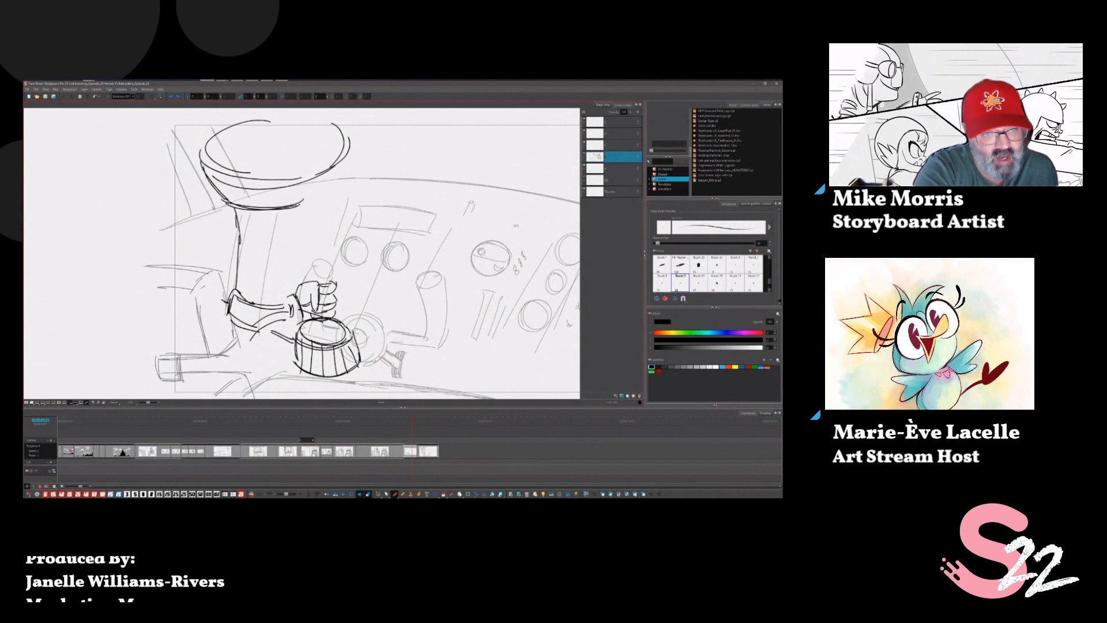
{"action": "left_click_drag", "start_coordinate": [297, 208], "coordinate": [303, 265]}
{"action": "left_click_drag", "start_coordinate": [305, 218], "coordinate": [316, 245]}
{"action": "left_click_drag", "start_coordinate": [295, 222], "coordinate": [302, 272]}
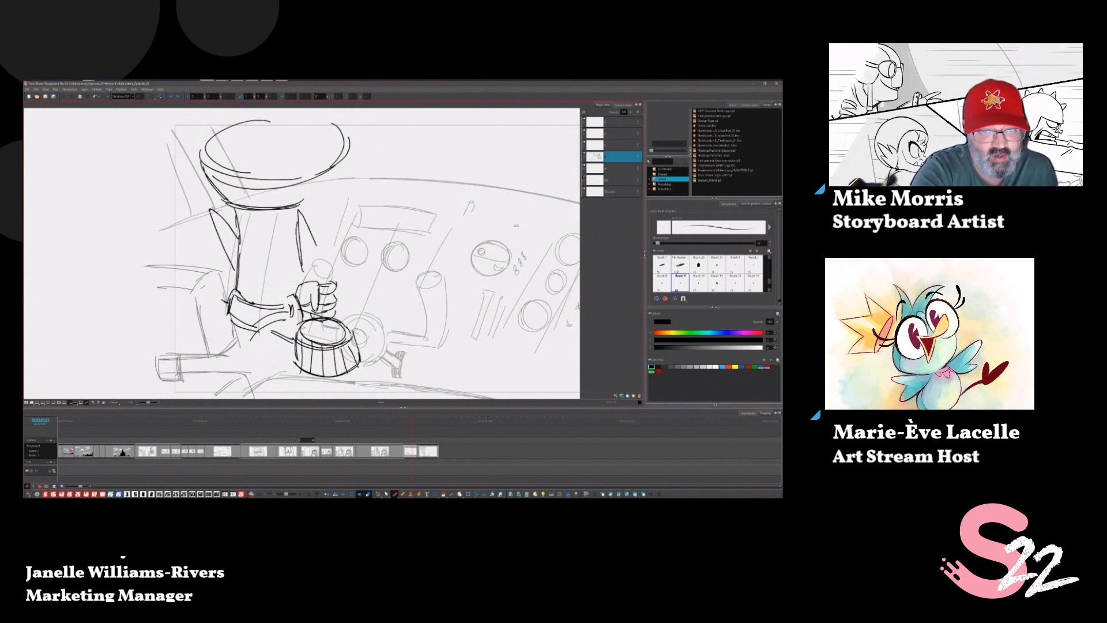
{"action": "left_click_drag", "start_coordinate": [232, 211], "coordinate": [288, 215]}
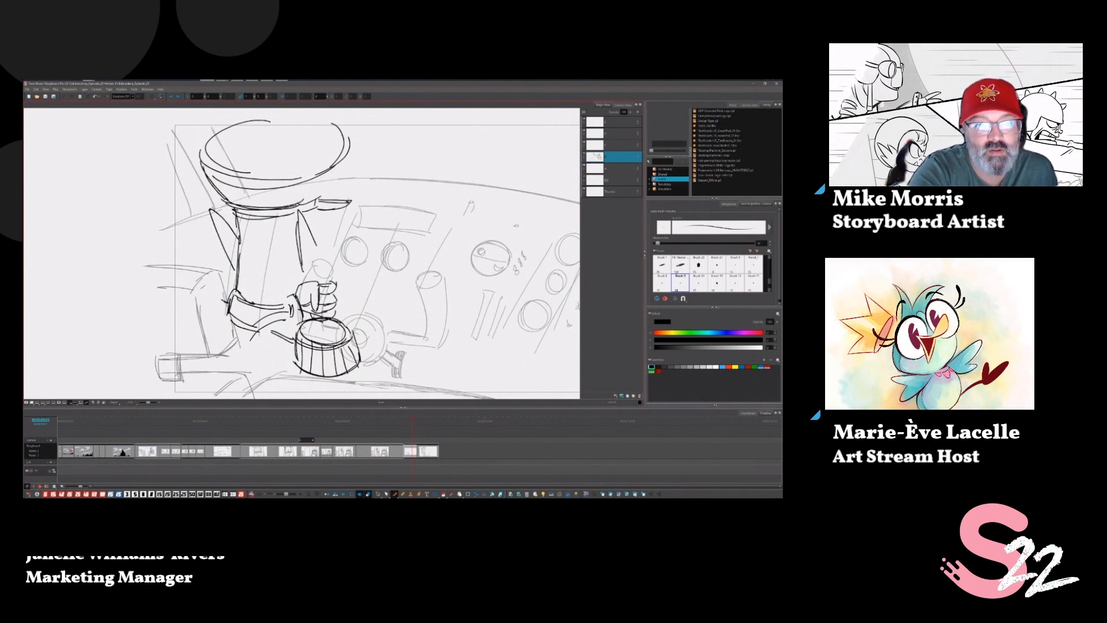
Reinforce the edge of the cap's crown and thicken the outline of the pilot's pointed ear beneath the brim.
{"action": "mouse_move", "coordinate": [345, 147]}
{"action": "left_mouse_down"}
{"action": "mouse_move", "coordinate": [317, 198]}
{"action": "mouse_move", "coordinate": [321, 247]}
{"action": "left_mouse_up"}
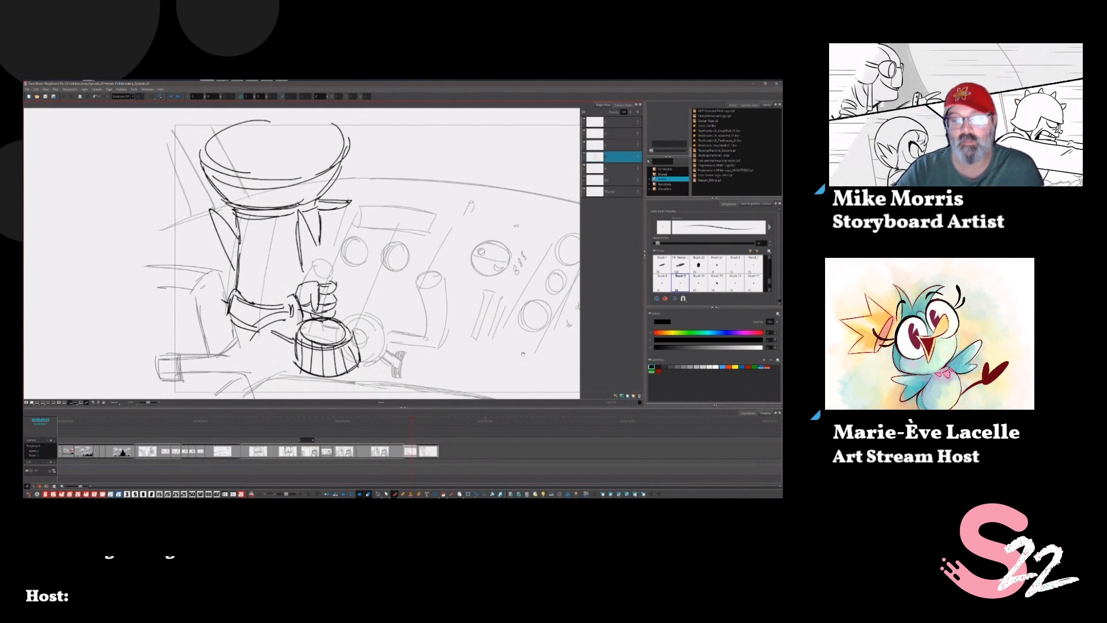
Draw a small rectangle with straight lines on the empty canvas beside the camera frame.
{"action": "scroll", "coordinate": [399, 303], "scroll_direction": "right", "scroll_amount": 5}
{"action": "scroll", "coordinate": [399, 303], "scroll_direction": "right", "scroll_amount": 2}
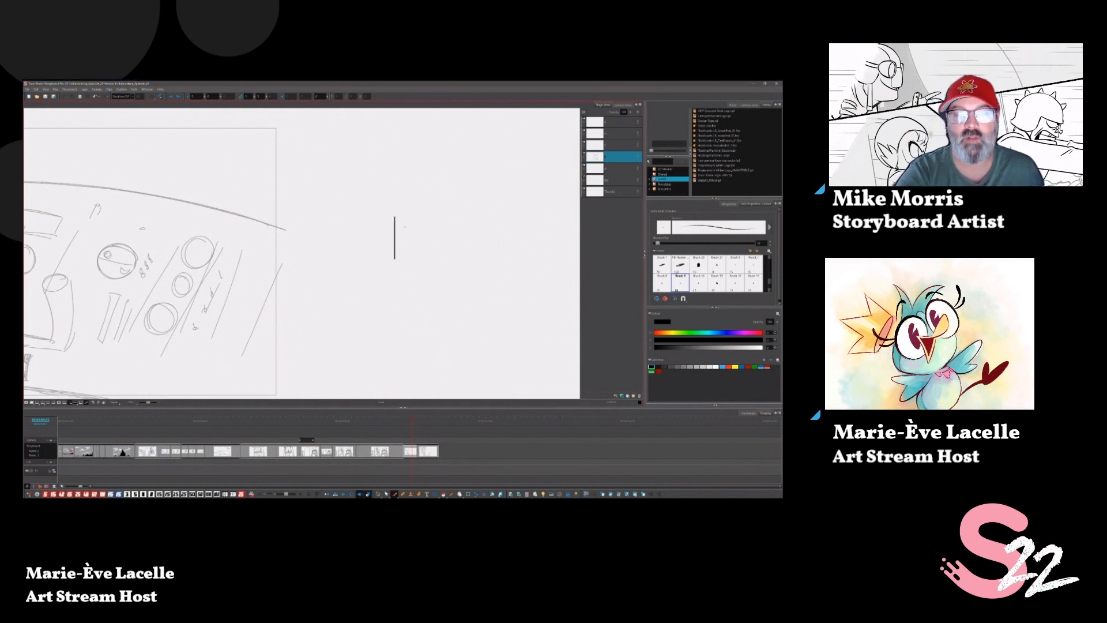
{"action": "left_click_drag", "start_coordinate": [393, 217], "coordinate": [451, 216]}
{"action": "left_click_drag", "start_coordinate": [451, 259], "coordinate": [394, 259]}
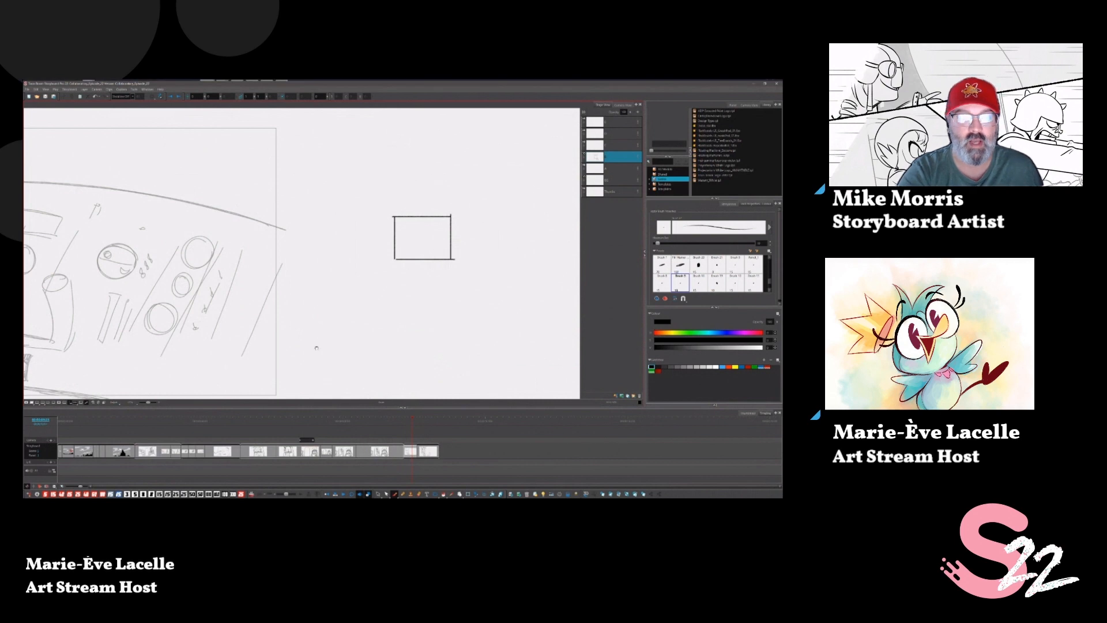
Turn on the grid overlay for the cockpit panel.
{"action": "scroll", "coordinate": [421, 254], "scroll_direction": "down", "scroll_amount": 1}
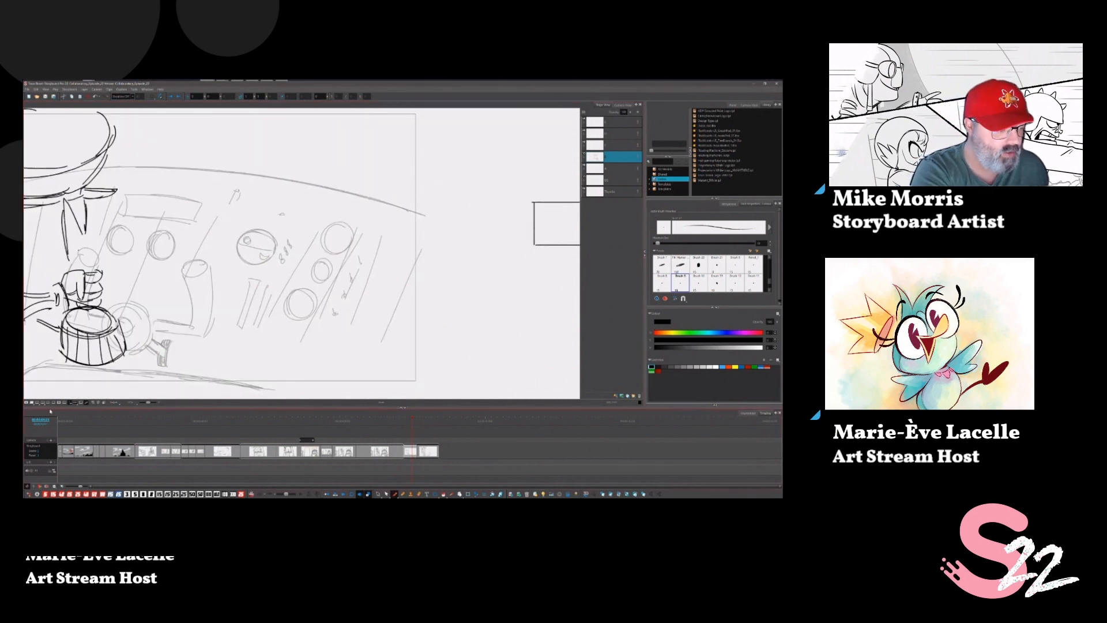
{"action": "left_click", "coordinate": [33, 402]}
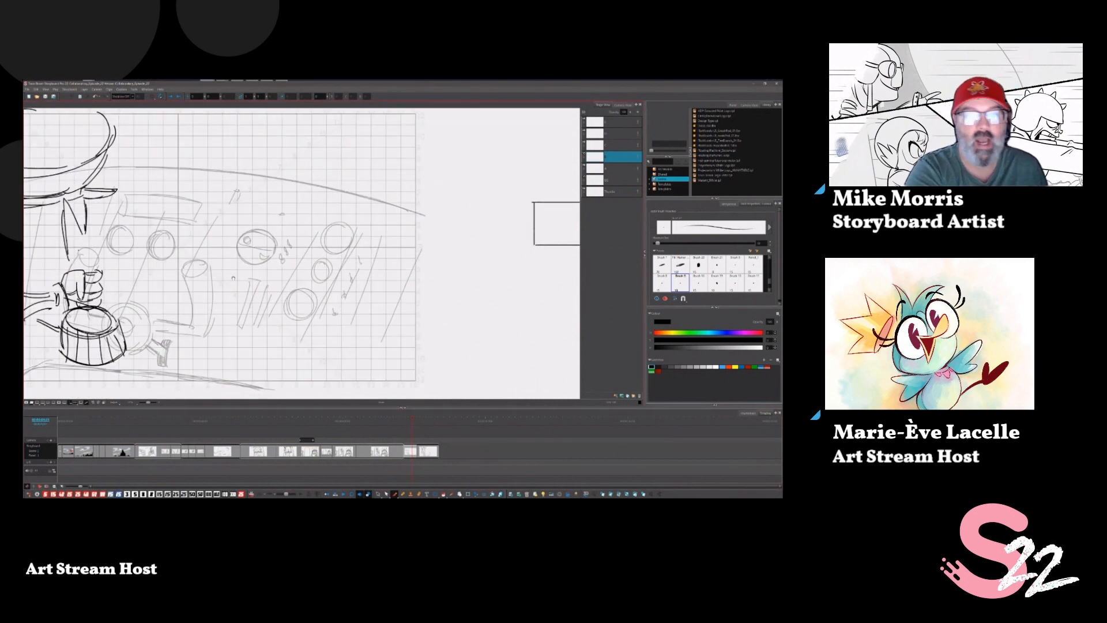
{"action": "mouse_move", "coordinate": [232, 271]}
{"action": "left_mouse_down"}
{"action": "mouse_move", "coordinate": [409, 267]}
{"action": "mouse_move", "coordinate": [394, 296]}
{"action": "mouse_move", "coordinate": [389, 276]}
{"action": "mouse_move", "coordinate": [368, 264]}
{"action": "left_mouse_up"}
{"action": "left_click_drag", "start_coordinate": [372, 219], "coordinate": [377, 253]}
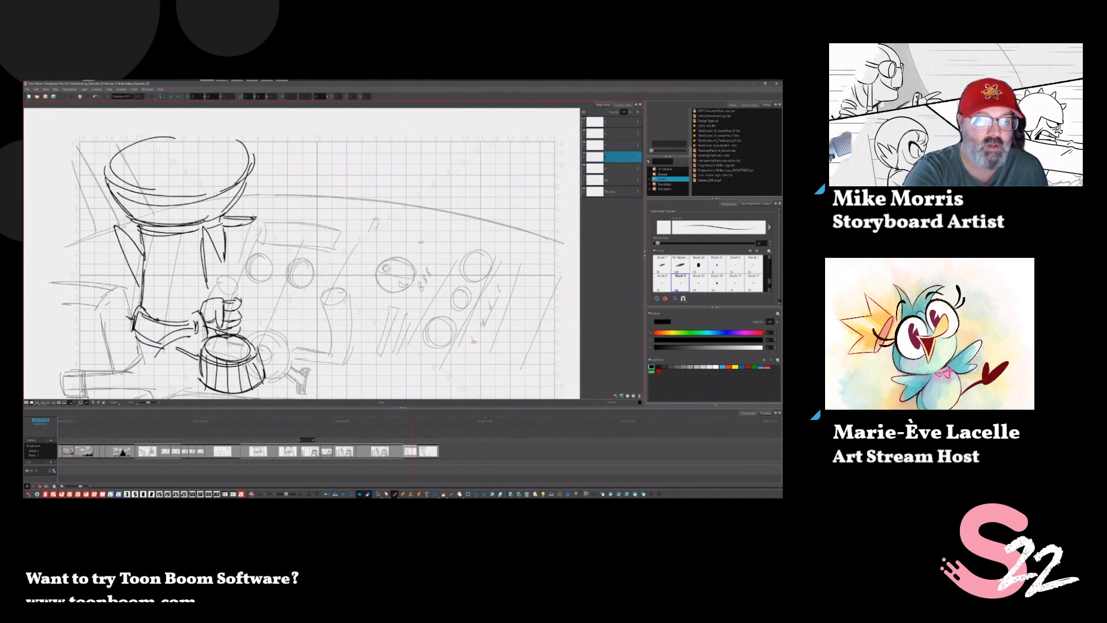
{"action": "left_click_drag", "start_coordinate": [440, 320], "coordinate": [429, 296]}
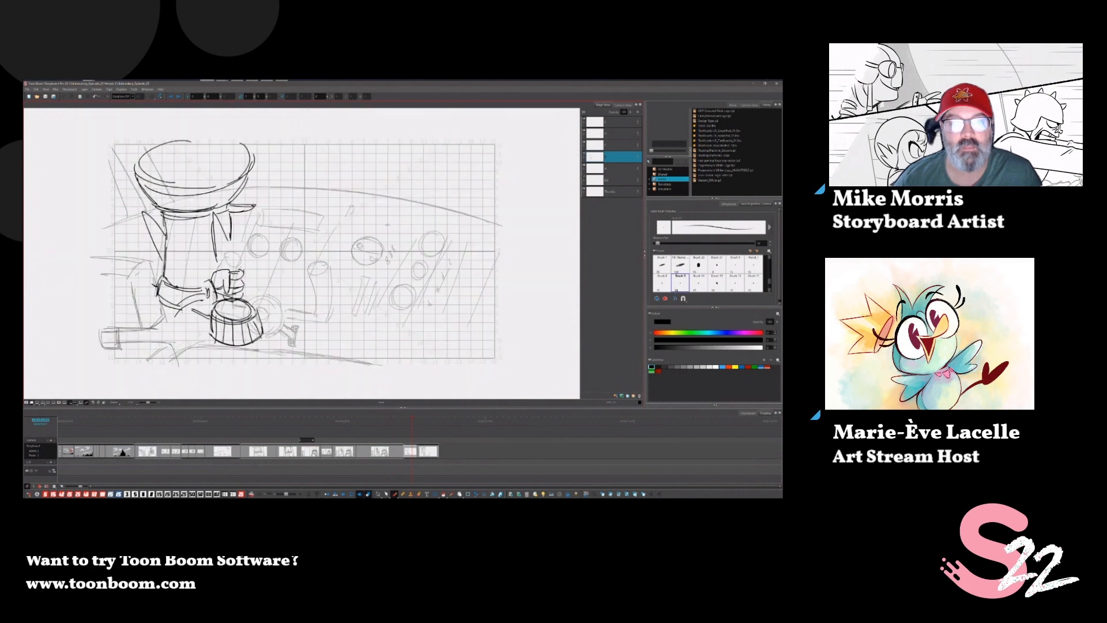
{"action": "key", "text": "1"}
{"action": "left_click_drag", "start_coordinate": [441, 278], "coordinate": [465, 287]}
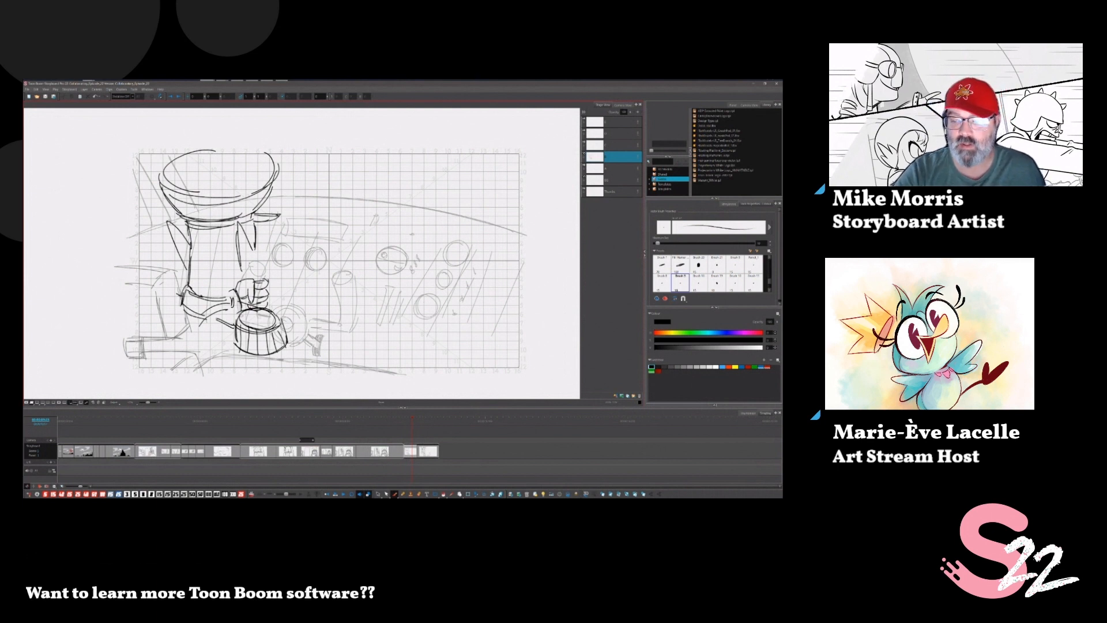
Trace the outer border of the camera frame with straight lines, and undo the tracing.
{"action": "mouse_move", "coordinate": [518, 367]}
{"action": "left_mouse_down"}
{"action": "mouse_move", "coordinate": [519, 153]}
{"action": "mouse_move", "coordinate": [262, 154]}
{"action": "left_mouse_up"}
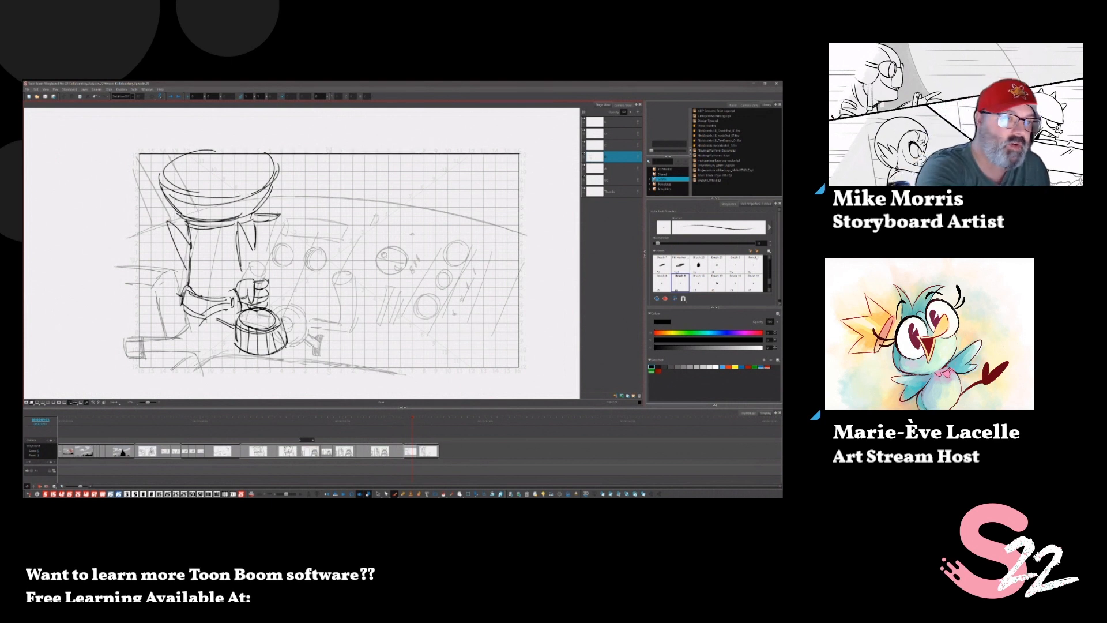
{"action": "mouse_move", "coordinate": [140, 154]}
{"action": "left_mouse_down"}
{"action": "mouse_move", "coordinate": [139, 367]}
{"action": "mouse_move", "coordinate": [519, 367]}
{"action": "left_mouse_up"}
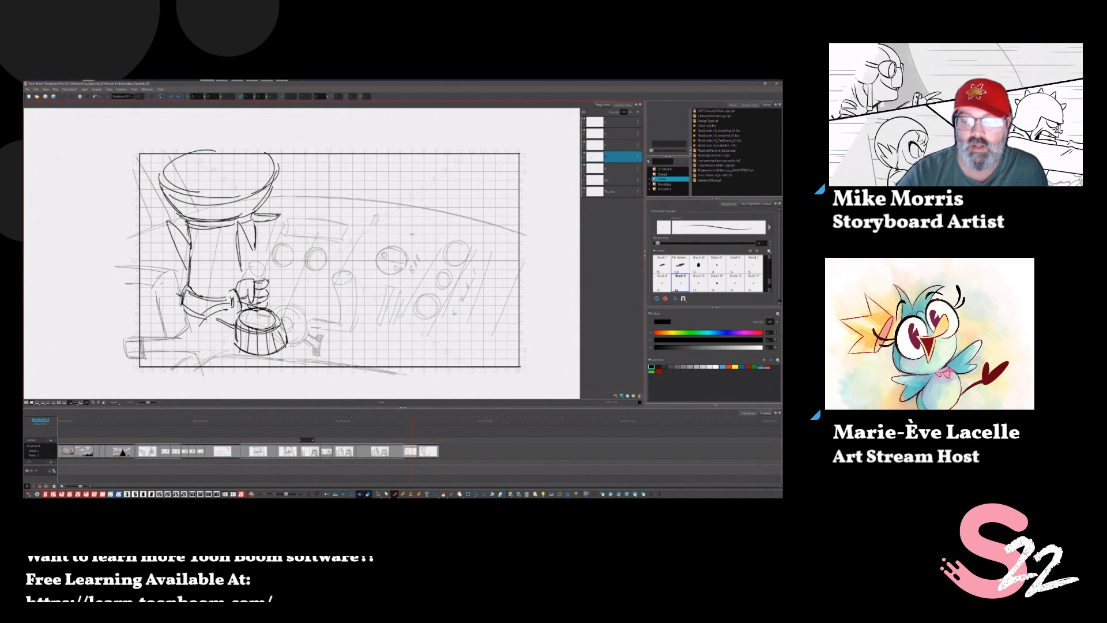
{"action": "key", "text": "ctrl+z"}
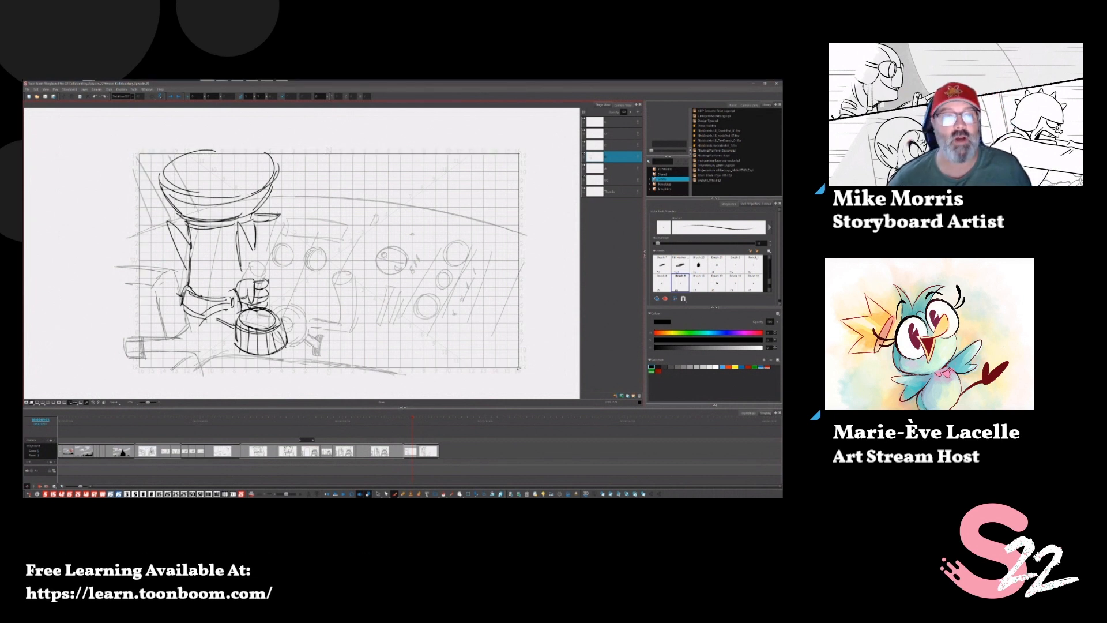
{"action": "key", "text": "ctrl+z"}
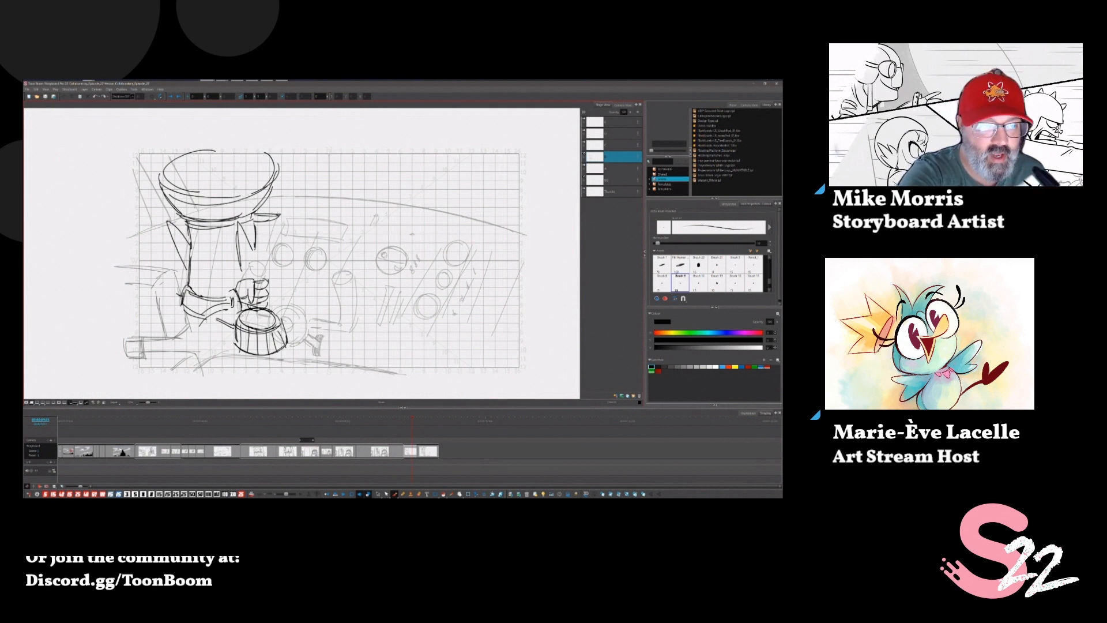
Draw a rectangle half the frame's width along the grid lines, centred over the cockpit panel.
{"action": "left_click_drag", "start_coordinate": [233, 188], "coordinate": [329, 188]}
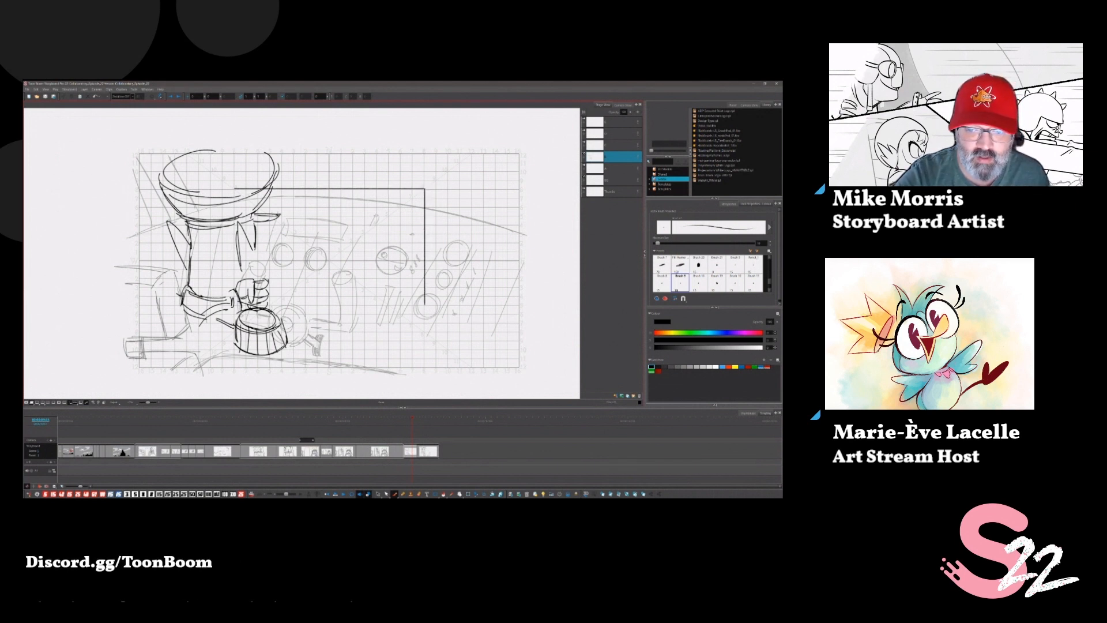
{"action": "left_click_drag", "start_coordinate": [425, 331], "coordinate": [267, 331]}
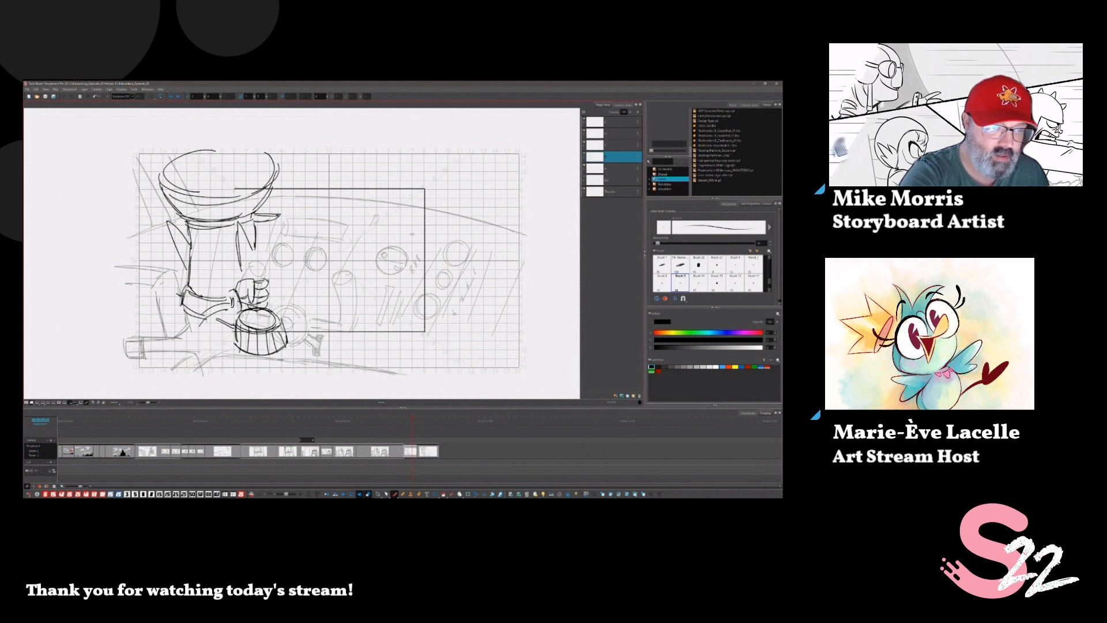
{"action": "left_click_drag", "start_coordinate": [234, 188], "coordinate": [234, 331]}
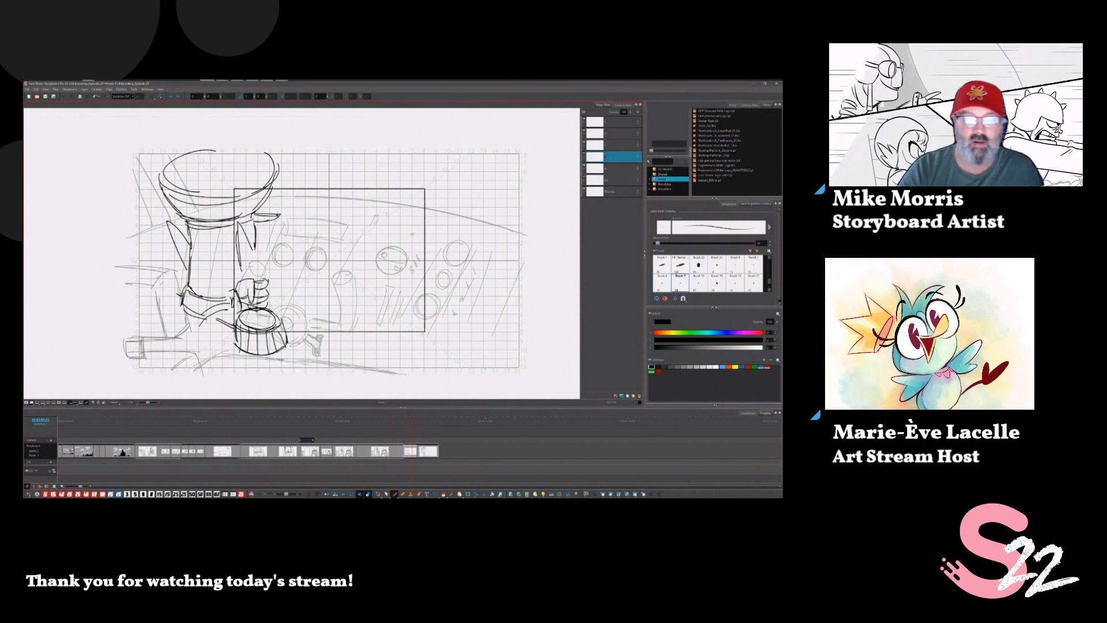
Move the half-size rectangle into the camera frame's upper-right corner and recolour it green.
{"action": "key", "text": "alt+v"}
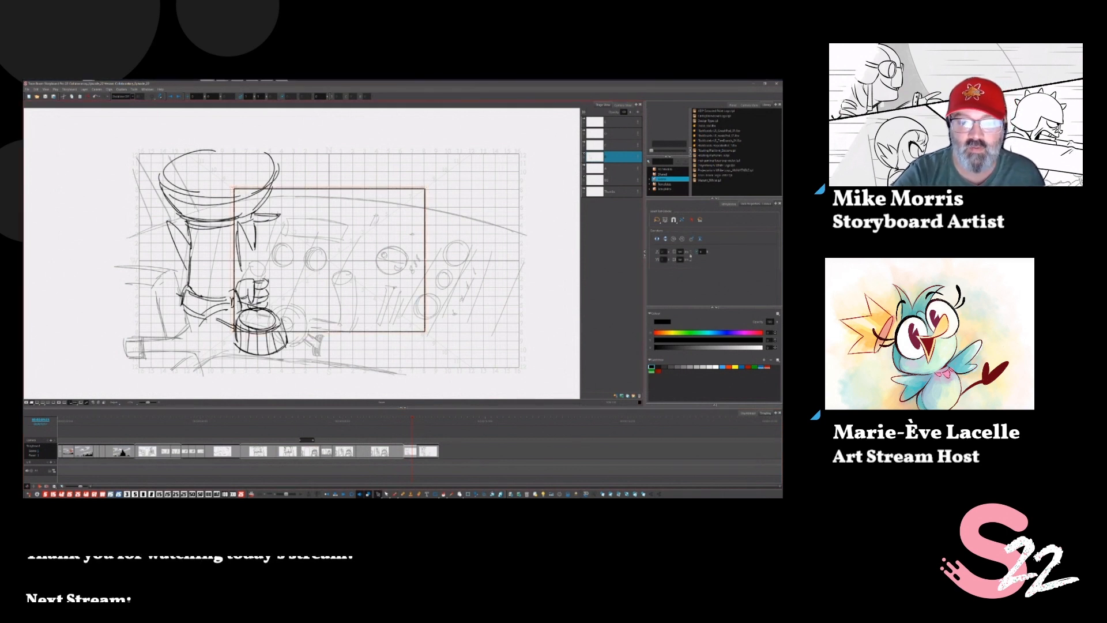
{"action": "left_click_drag", "start_coordinate": [327, 260], "coordinate": [421, 224]}
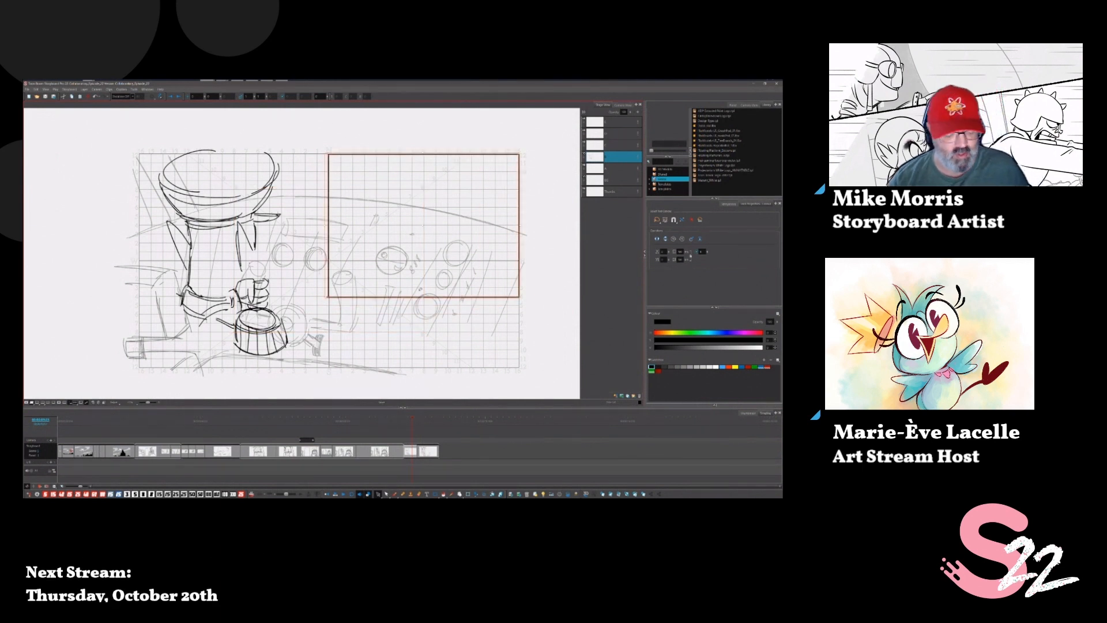
{"action": "left_click", "coordinate": [754, 366]}
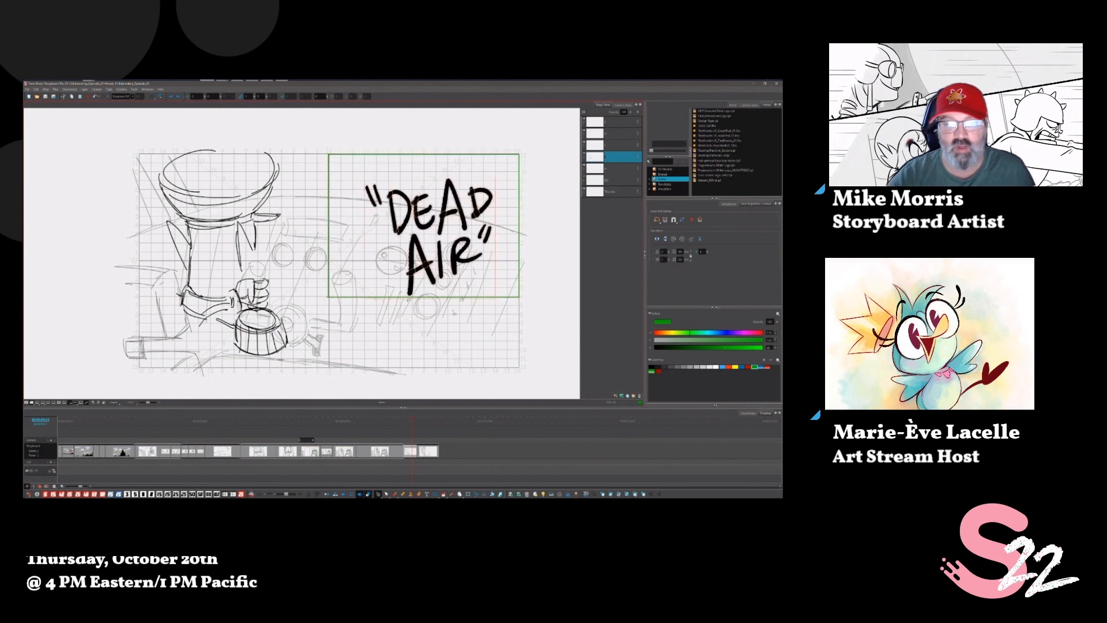
Place a red copy of the rectangle in the frame's lower-left corner, and clear both rectangles from the drawing.
{"action": "key", "text": "ctrl+z"}
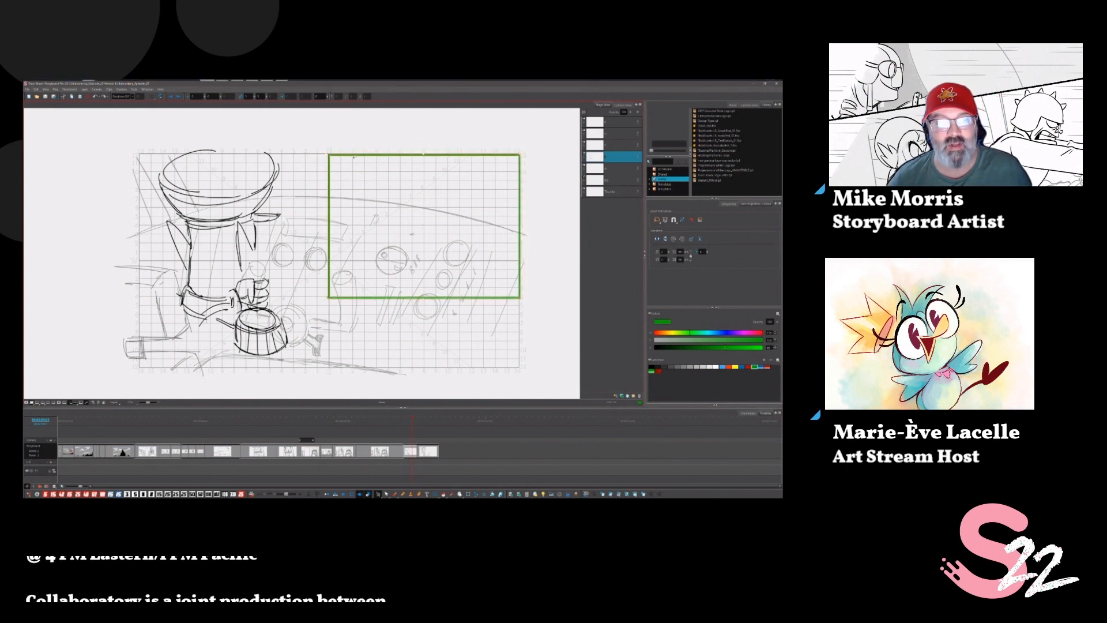
{"action": "left_click", "coordinate": [424, 227]}
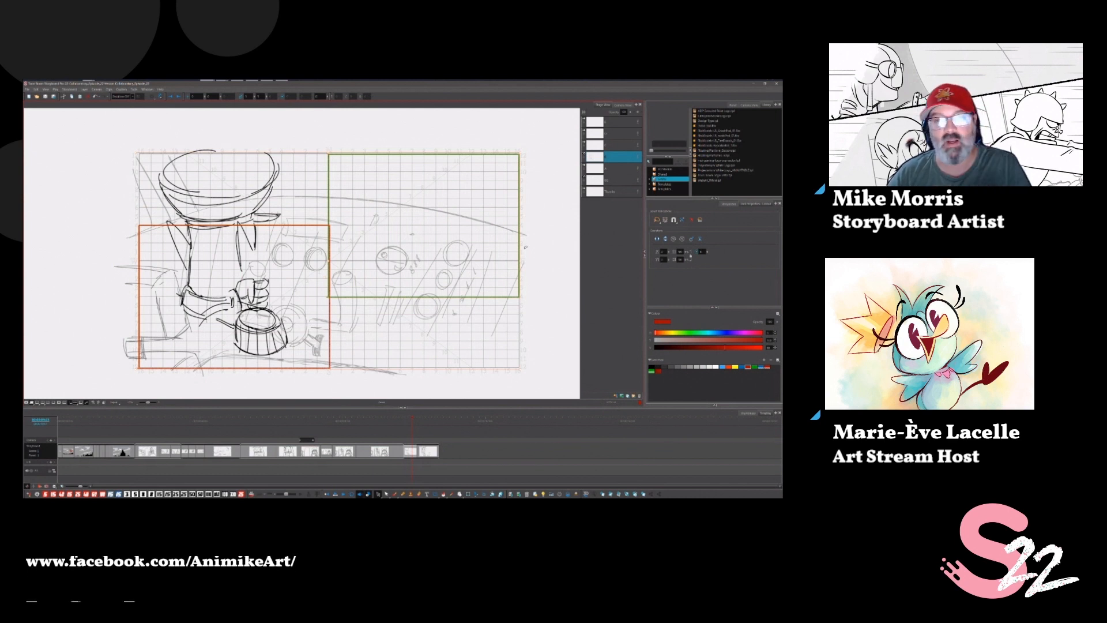
{"action": "key", "text": "alt+b"}
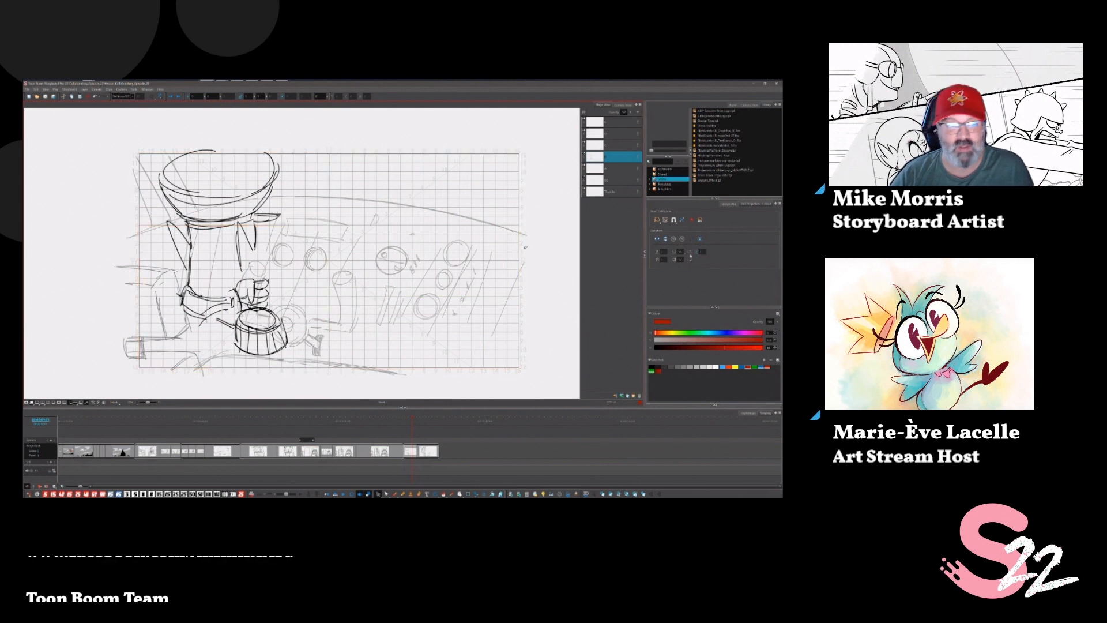
{"action": "key", "text": "alt+b"}
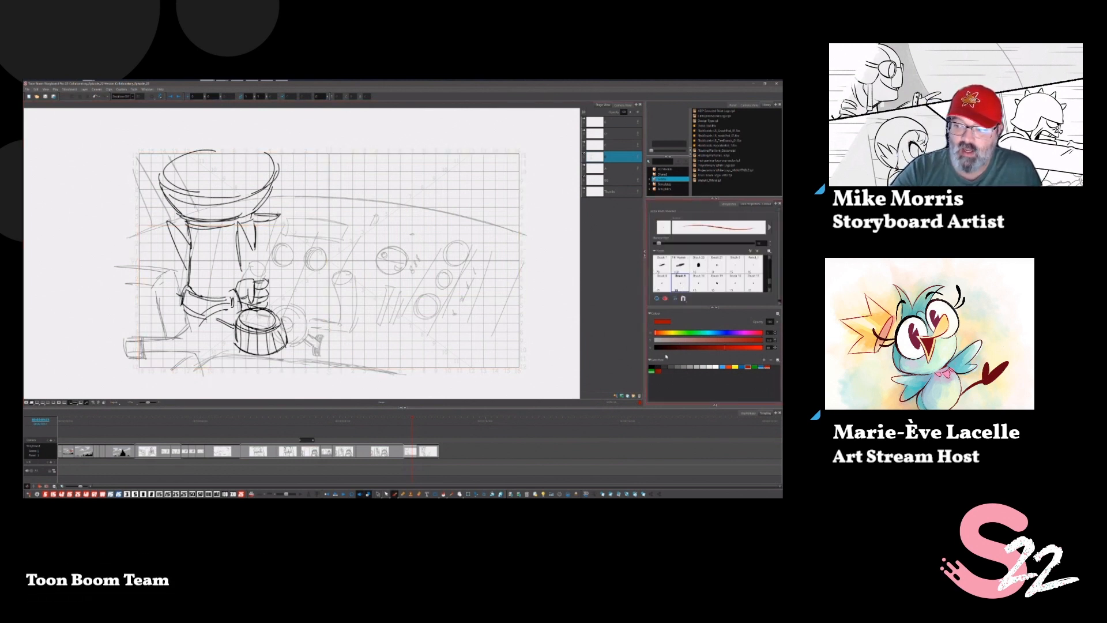
Draw the pilot's nose and jaw line above the collar in black, and compare with the neighbouring panel.
{"action": "left_click", "coordinate": [651, 366]}
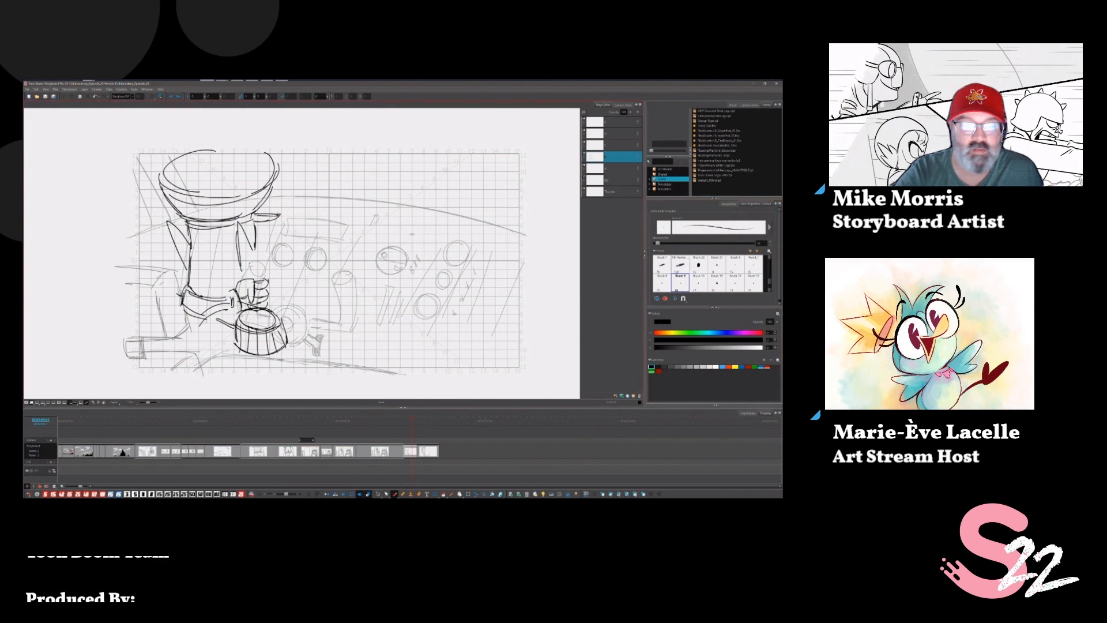
{"action": "mouse_move", "coordinate": [247, 238]}
{"action": "left_mouse_down"}
{"action": "mouse_move", "coordinate": [261, 244]}
{"action": "mouse_move", "coordinate": [258, 260]}
{"action": "mouse_move", "coordinate": [242, 257]}
{"action": "mouse_move", "coordinate": [255, 280]}
{"action": "mouse_move", "coordinate": [196, 285]}
{"action": "left_mouse_up"}
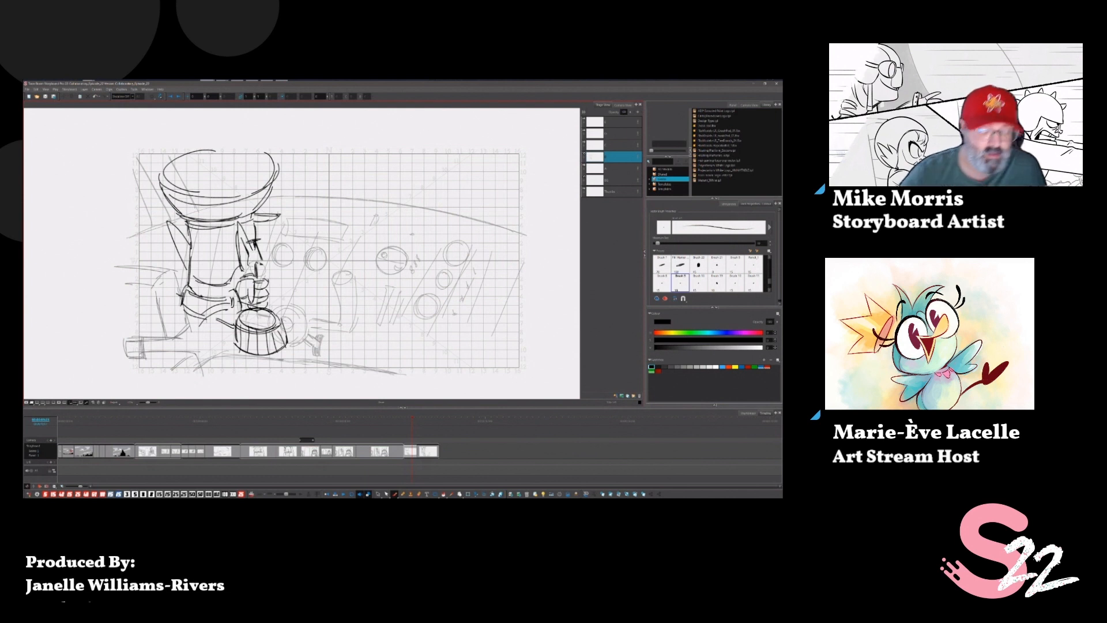
{"action": "key", "text": "Left"}
{"action": "key", "text": "Right"}
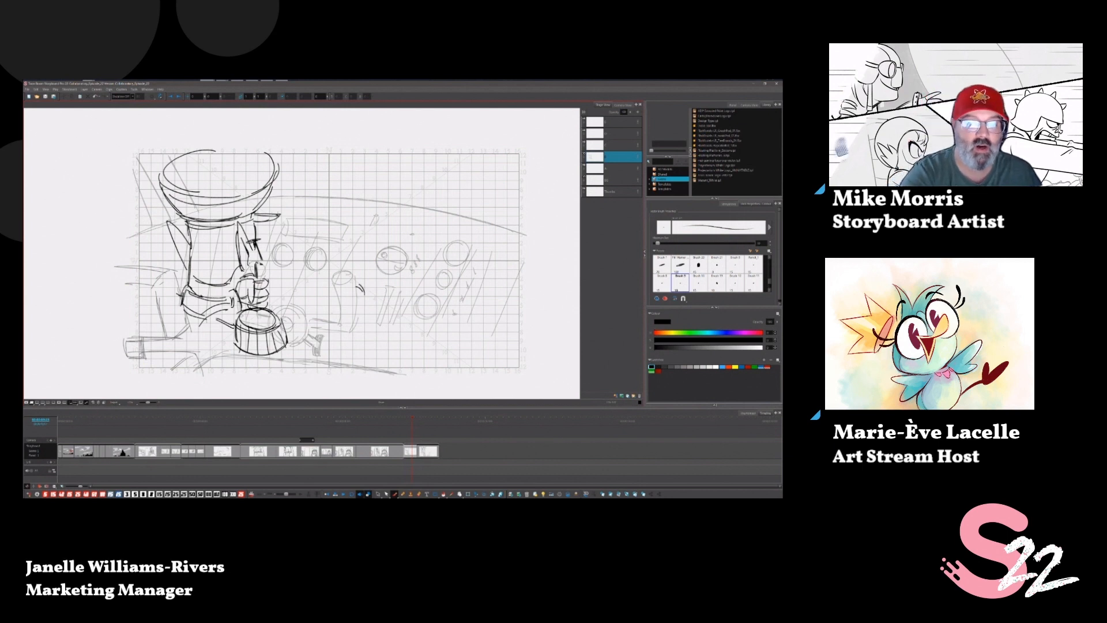
Sketch the pilot's other hand and sleeve in front of the instrument panel, and add arm lines near the ribbed cuff.
{"action": "mouse_move", "coordinate": [333, 314]}
{"action": "left_mouse_down"}
{"action": "mouse_move", "coordinate": [360, 333]}
{"action": "mouse_move", "coordinate": [304, 354]}
{"action": "mouse_move", "coordinate": [340, 369]}
{"action": "left_mouse_up"}
{"action": "left_click_drag", "start_coordinate": [363, 294], "coordinate": [367, 329]}
{"action": "left_click_drag", "start_coordinate": [352, 289], "coordinate": [338, 296]}
{"action": "left_click_drag", "start_coordinate": [334, 288], "coordinate": [304, 353]}
{"action": "left_click_drag", "start_coordinate": [289, 346], "coordinate": [246, 375]}
In the next panel, draw the two forearm lines running down from the ribbed cuff to the frame's lower edge.
{"action": "key", "text": "period"}
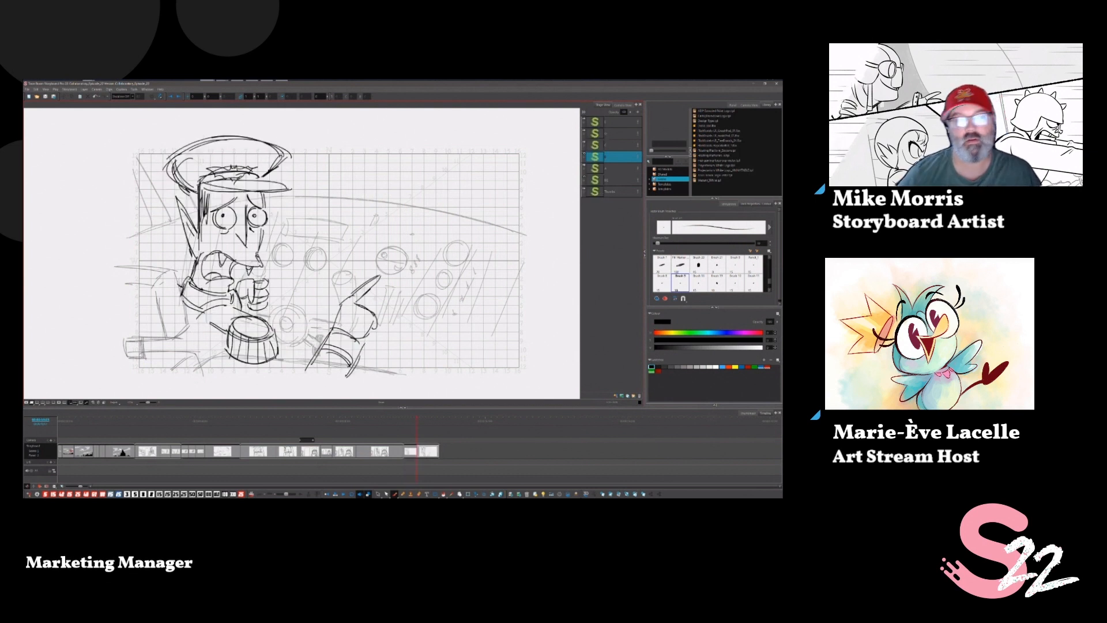
{"action": "left_click_drag", "start_coordinate": [286, 369], "coordinate": [282, 379]}
{"action": "left_click_drag", "start_coordinate": [231, 360], "coordinate": [238, 381]}
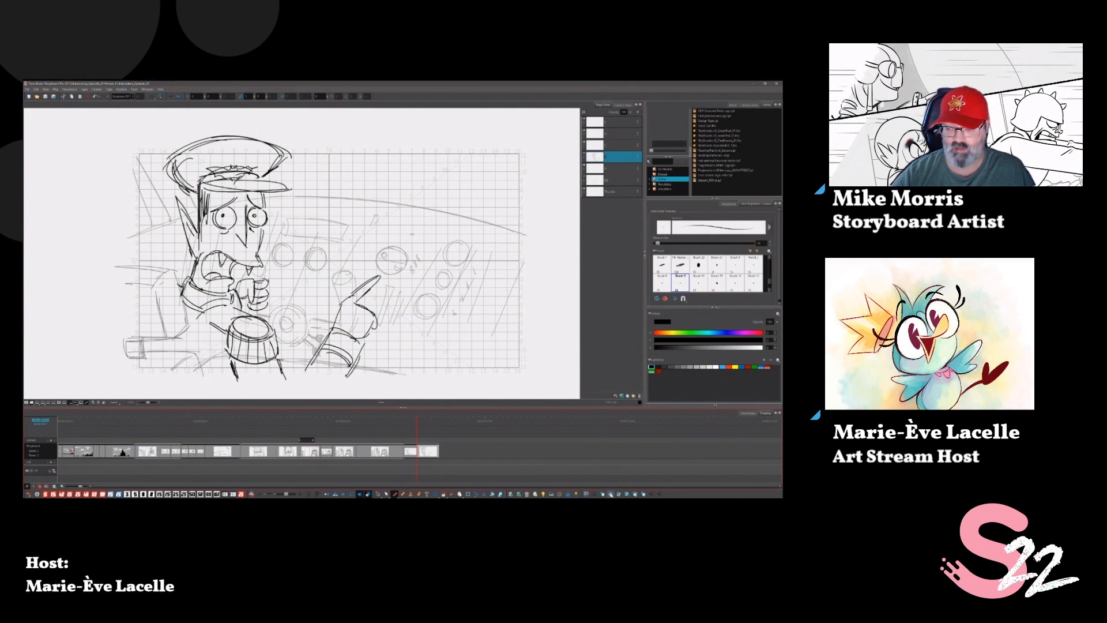
Add an empty scene at the end of the storyboard, and return to the wide cockpit shot with the bandaged figure and pilot.
{"action": "key", "text": "p"}
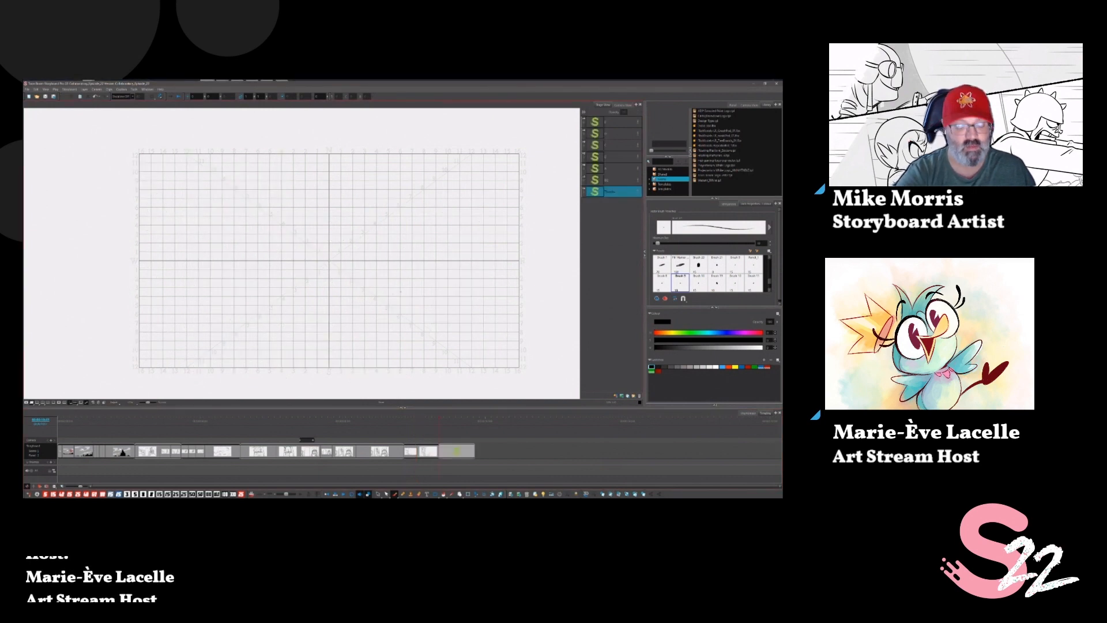
{"action": "key", "text": "comma"}
{"action": "key", "text": "comma"}
{"action": "key", "text": "comma"}
{"action": "key", "text": "comma"}
{"action": "key", "text": "comma"}
{"action": "key", "text": "comma"}
{"action": "key", "text": "comma"}
{"action": "key", "text": "comma"}
{"action": "key", "text": "comma"}
{"action": "key", "text": "comma"}
{"action": "key", "text": "comma"}
{"action": "key", "text": "comma"}
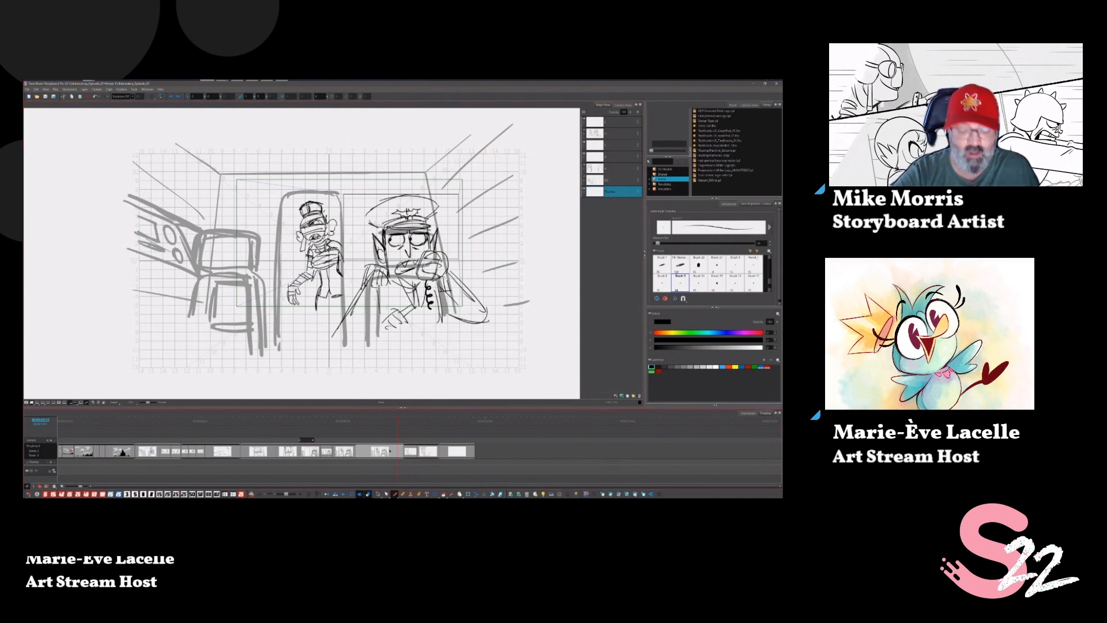
Insert a copy of the wide cockpit scene after the frightened pilot's panels, accepting the proposed scene name.
{"action": "left_click", "coordinate": [472, 428]}
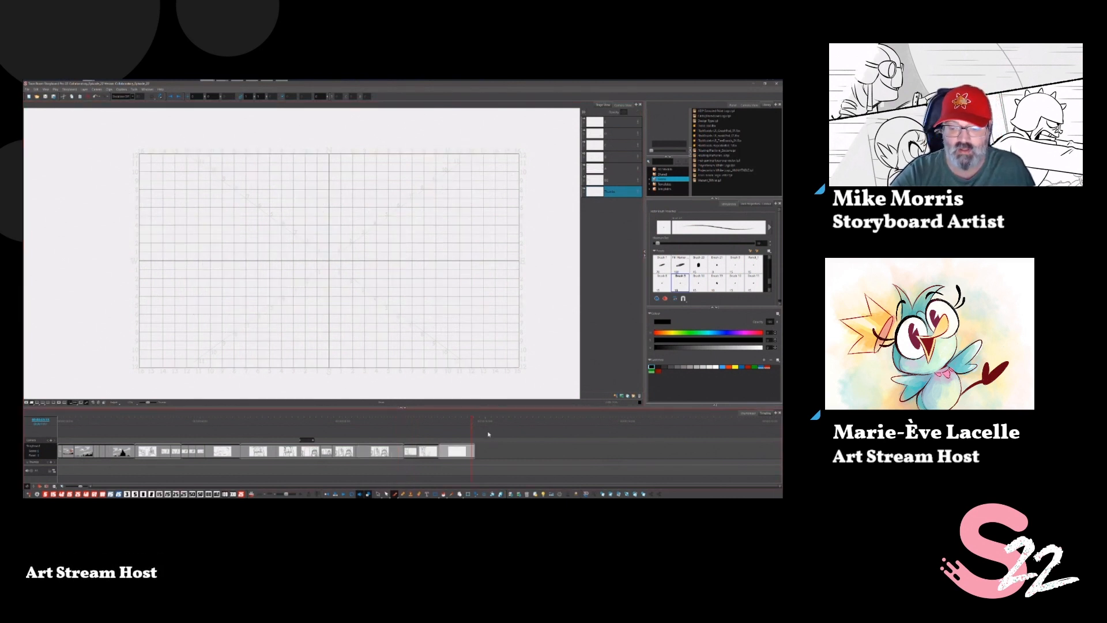
{"action": "double_click", "coordinate": [434, 431]}
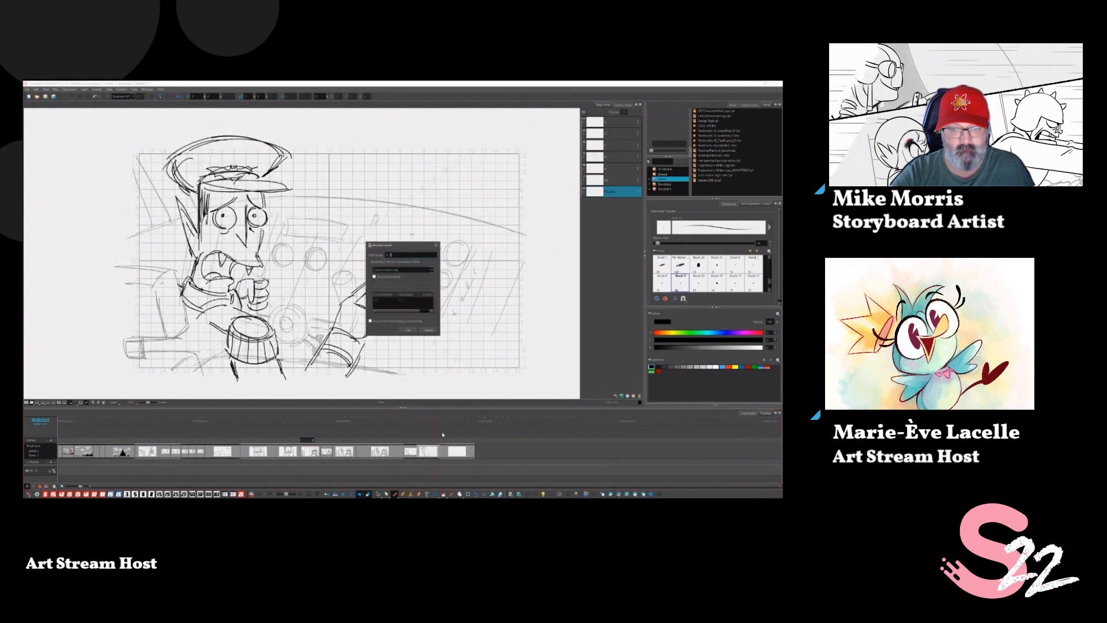
{"action": "left_click", "coordinate": [410, 329]}
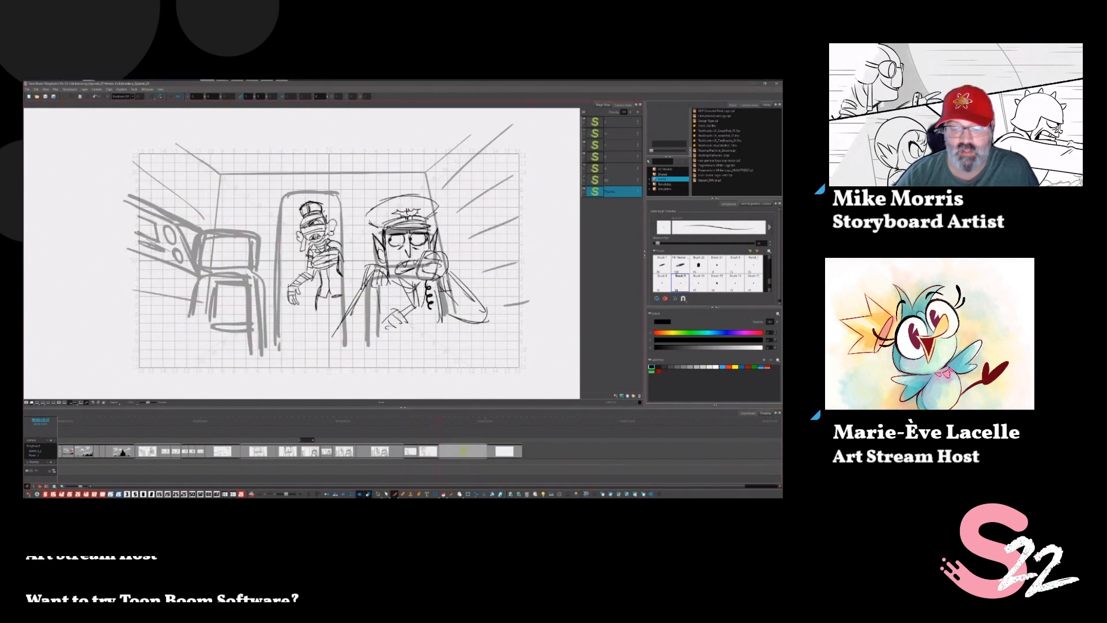
Delete the pilot drawing from its layer in the duplicated wide cockpit scene.
{"action": "left_click", "coordinate": [378, 494]}
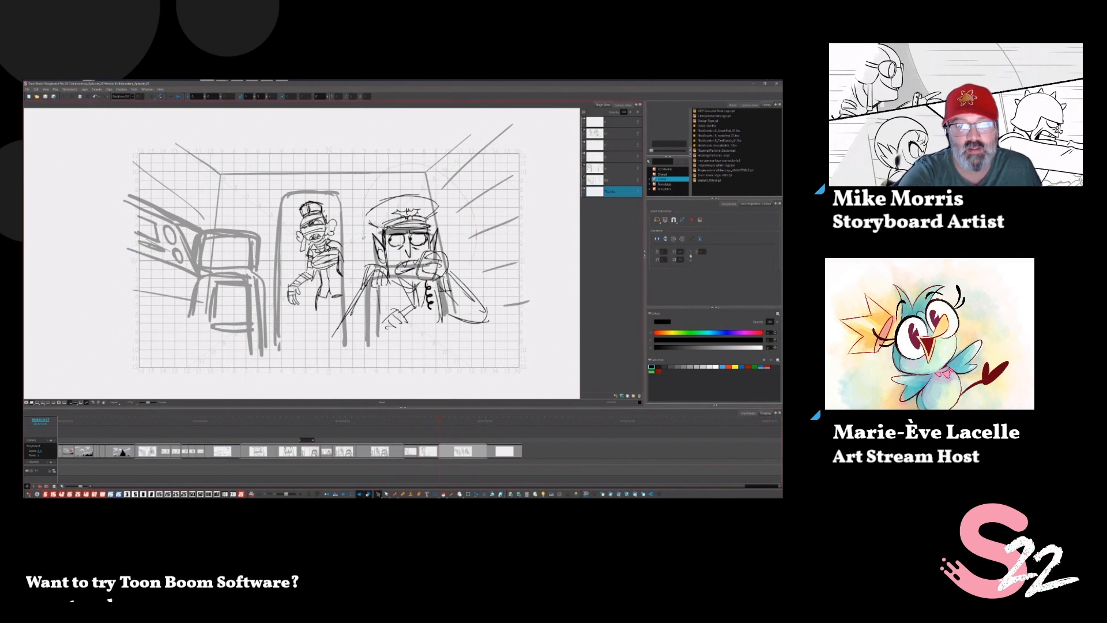
{"action": "left_click", "coordinate": [450, 183]}
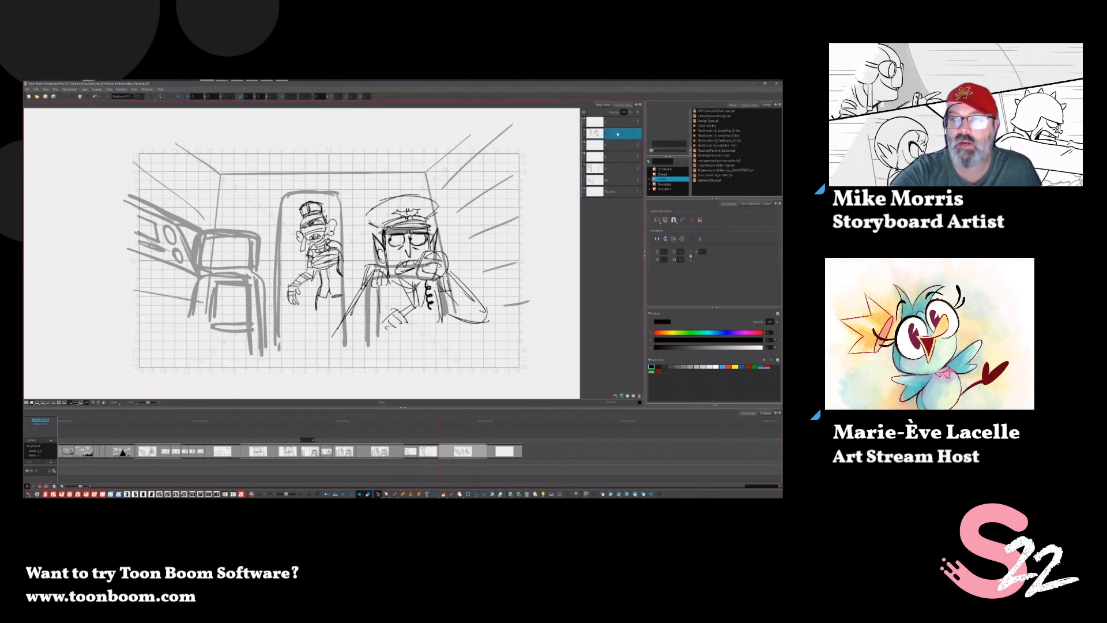
{"action": "key", "text": "ctrl+a"}
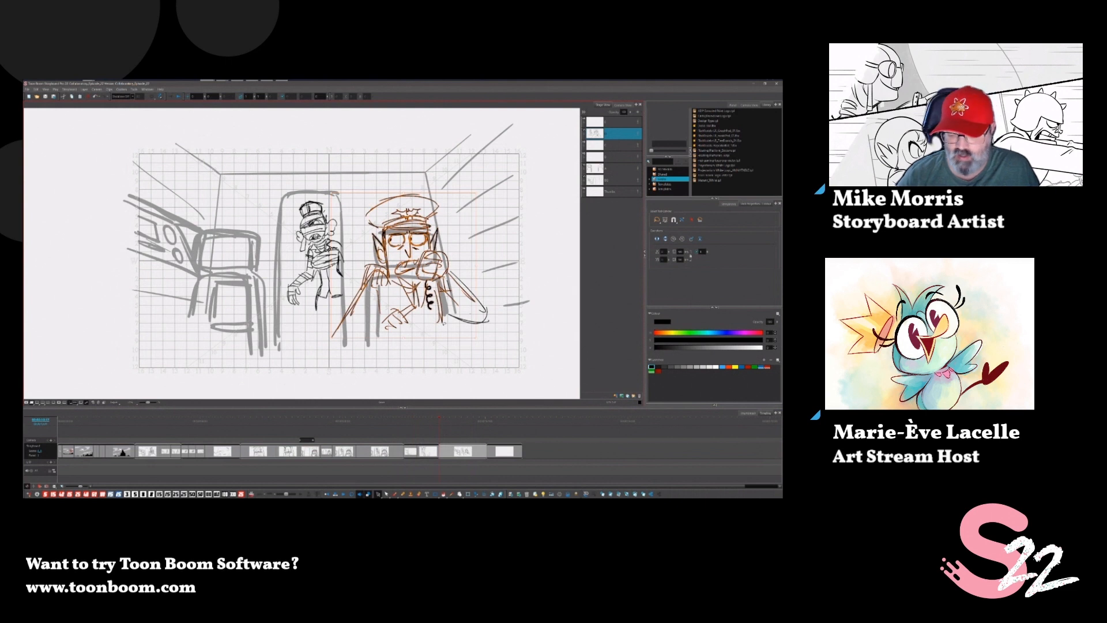
{"action": "key", "text": "Delete"}
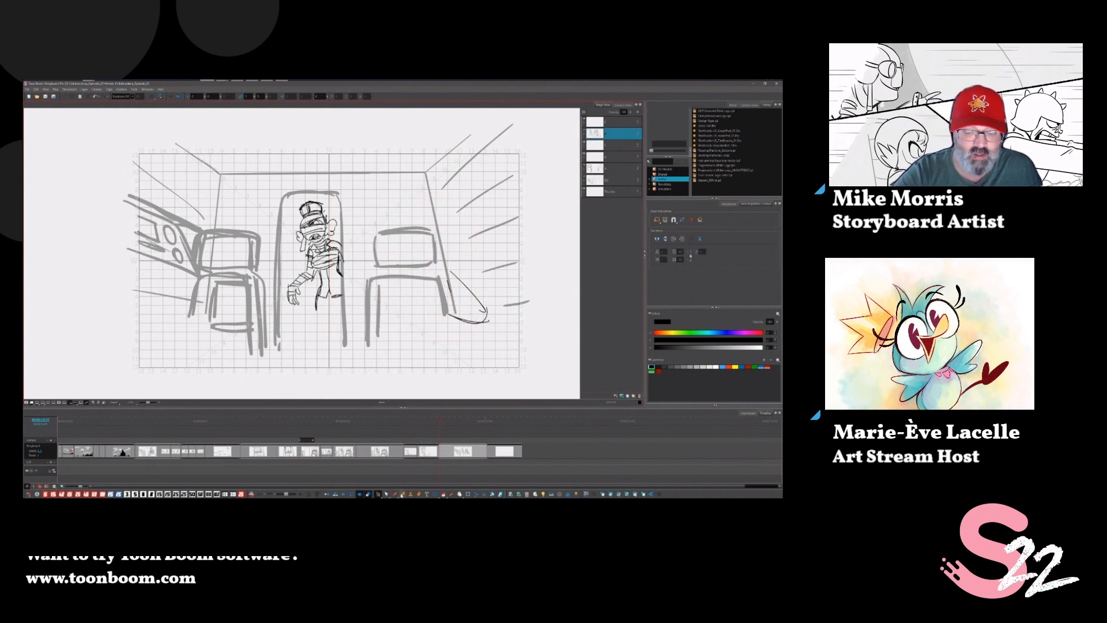
Rough in the pilot's head turned in profile toward the bandaged figure, with a peaked cap and sloping shoulder lines over the seat.
{"action": "key", "text": "alt+b"}
{"action": "mouse_move", "coordinate": [379, 203]}
{"action": "left_mouse_down"}
{"action": "mouse_move", "coordinate": [413, 200]}
{"action": "mouse_move", "coordinate": [373, 251]}
{"action": "left_mouse_up"}
{"action": "mouse_move", "coordinate": [410, 206]}
{"action": "left_mouse_down"}
{"action": "mouse_move", "coordinate": [416, 251]}
{"action": "mouse_move", "coordinate": [415, 226]}
{"action": "mouse_move", "coordinate": [371, 256]}
{"action": "left_mouse_up"}
{"action": "left_click_drag", "start_coordinate": [381, 257], "coordinate": [405, 264]}
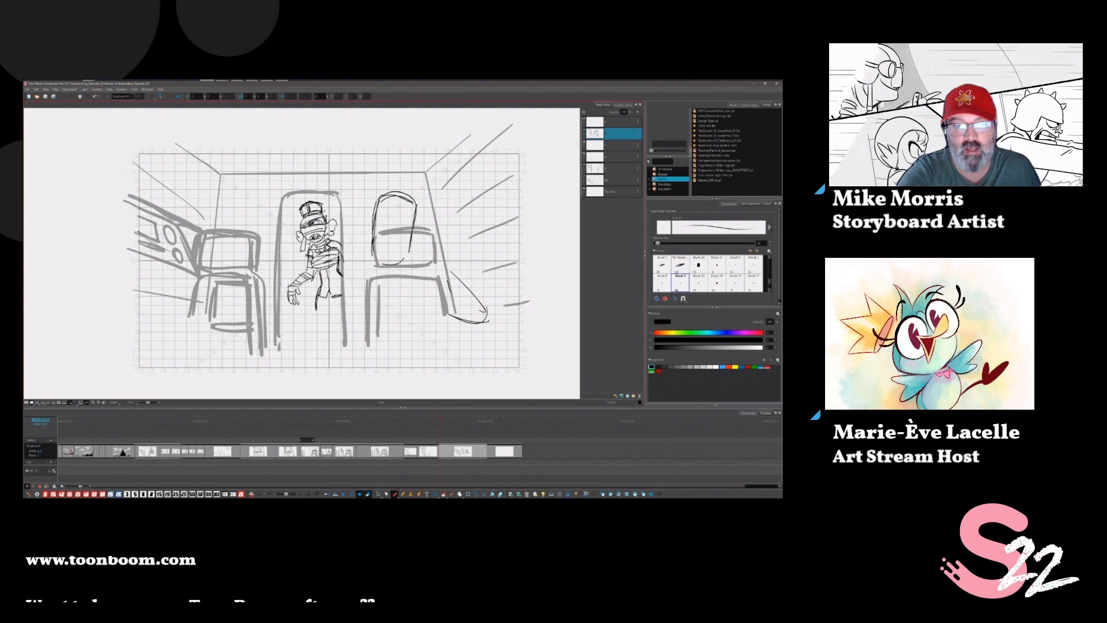
{"action": "mouse_move", "coordinate": [356, 207]}
{"action": "left_mouse_down"}
{"action": "mouse_move", "coordinate": [414, 185]}
{"action": "mouse_move", "coordinate": [424, 209]}
{"action": "left_mouse_up"}
{"action": "mouse_move", "coordinate": [353, 287]}
{"action": "left_mouse_down"}
{"action": "mouse_move", "coordinate": [374, 277]}
{"action": "mouse_move", "coordinate": [344, 352]}
{"action": "left_mouse_up"}
{"action": "mouse_move", "coordinate": [423, 280]}
{"action": "left_mouse_down"}
{"action": "mouse_move", "coordinate": [447, 278]}
{"action": "mouse_move", "coordinate": [476, 338]}
{"action": "left_mouse_up"}
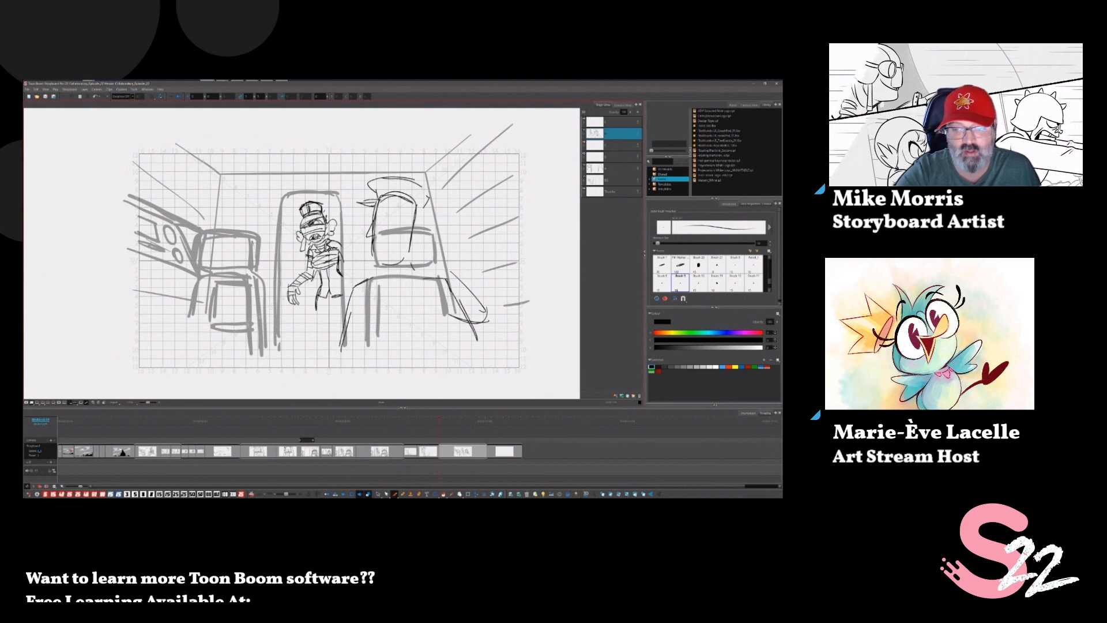
Remove the leftover elbow stroke of the old arm beside the pilot's seat.
{"action": "left_click", "coordinate": [377, 494]}
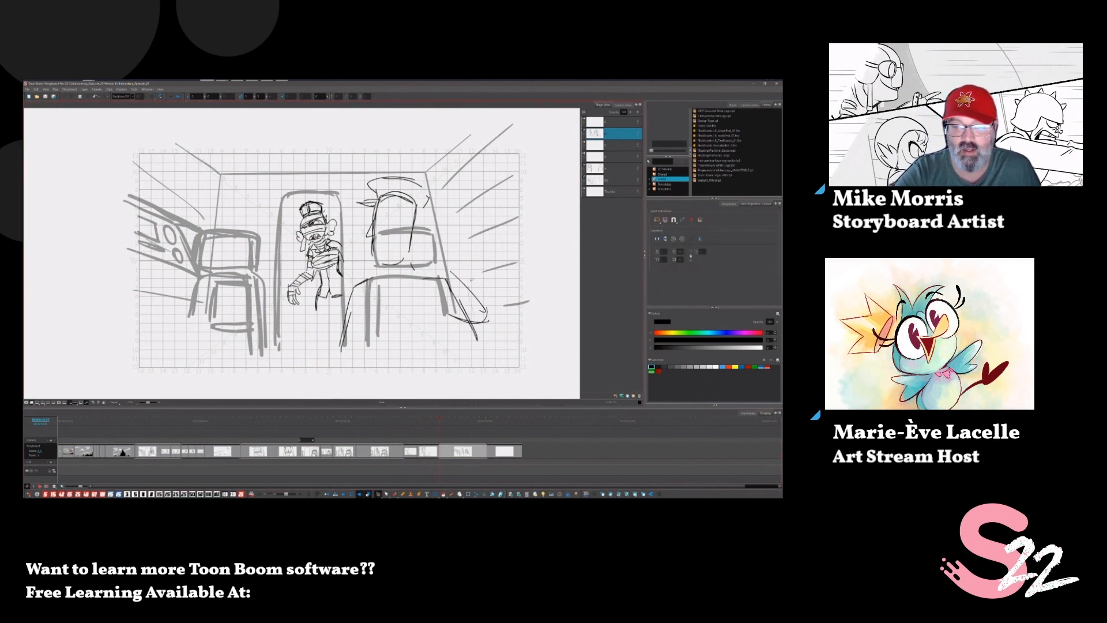
{"action": "left_click", "coordinate": [487, 315]}
{"action": "key", "text": "Delete"}
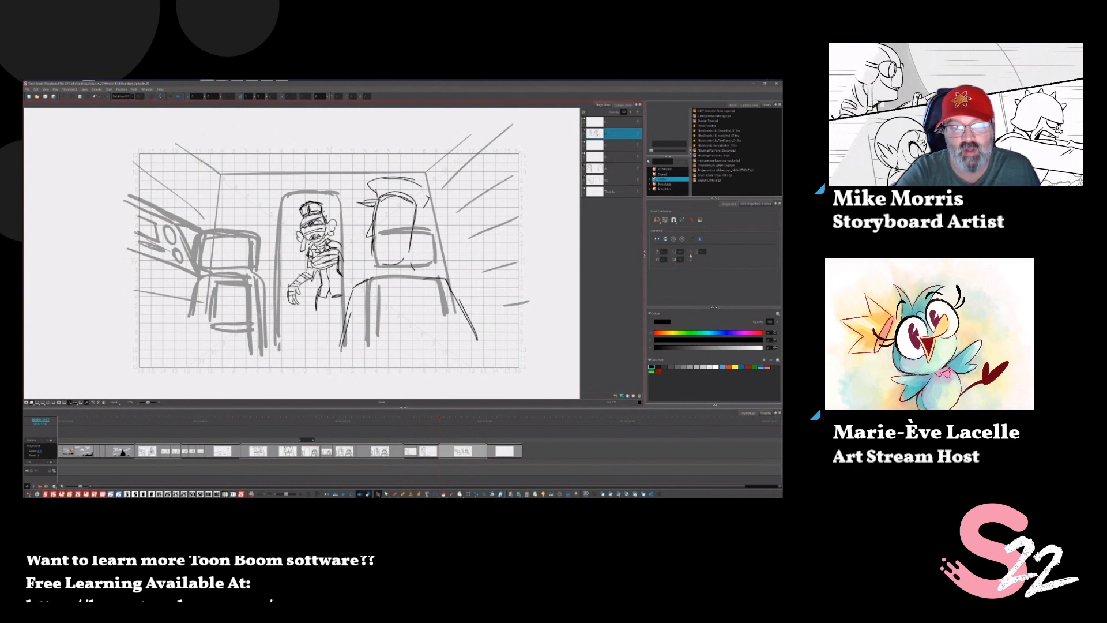
Sketch the shoulder boards and upper-sleeve details on both of the pilot's shoulders.
{"action": "left_click", "coordinate": [393, 494]}
{"action": "mouse_move", "coordinate": [358, 282]}
{"action": "left_mouse_down"}
{"action": "mouse_move", "coordinate": [344, 334]}
{"action": "mouse_move", "coordinate": [346, 305]}
{"action": "mouse_move", "coordinate": [371, 304]}
{"action": "left_mouse_up"}
{"action": "left_click_drag", "start_coordinate": [359, 286], "coordinate": [363, 304]}
{"action": "left_click_drag", "start_coordinate": [371, 284], "coordinate": [367, 299]}
{"action": "left_click_drag", "start_coordinate": [443, 297], "coordinate": [467, 301]}
{"action": "left_click_drag", "start_coordinate": [442, 279], "coordinate": [446, 297]}
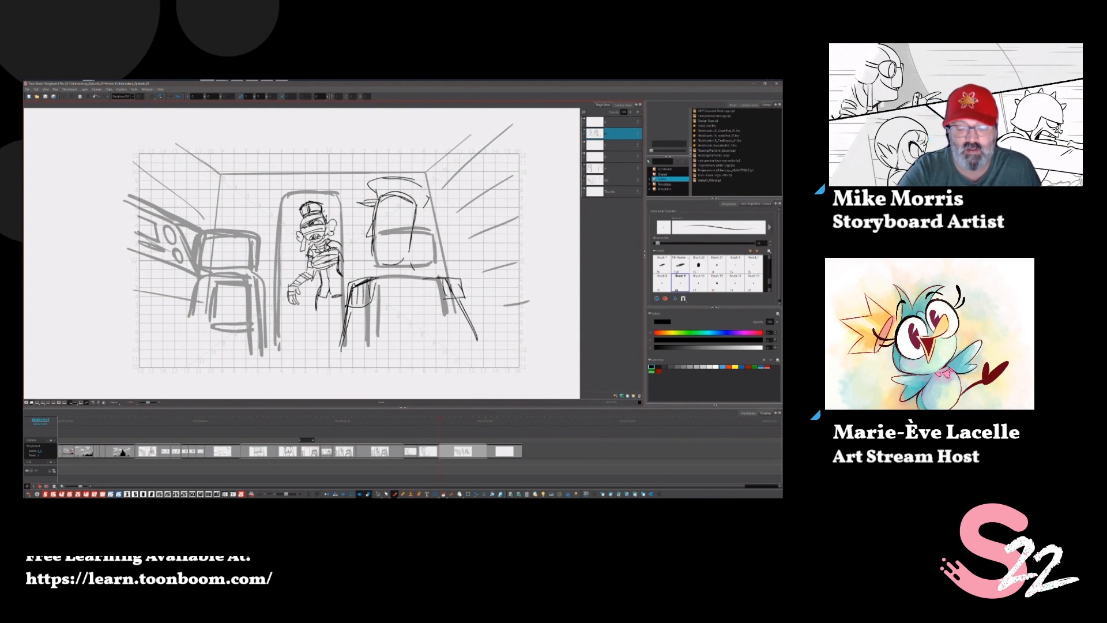
Hide the grid, and shrink and position the camera frame around the bandaged figure and the pilot's face.
{"action": "left_click", "coordinate": [474, 491]}
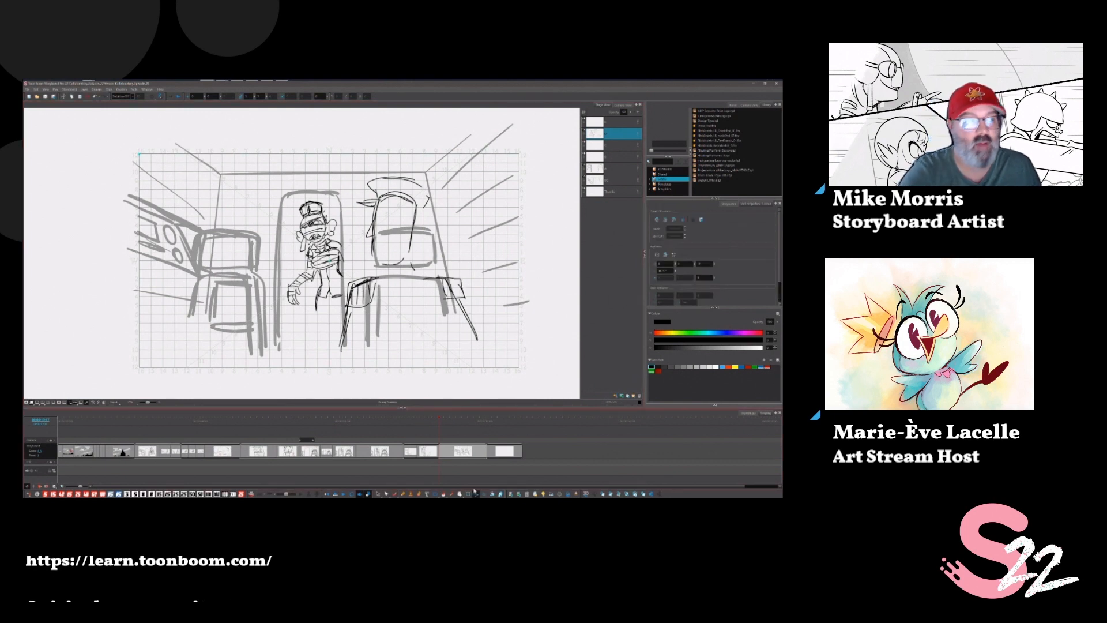
{"action": "key", "text": "ctrl+'"}
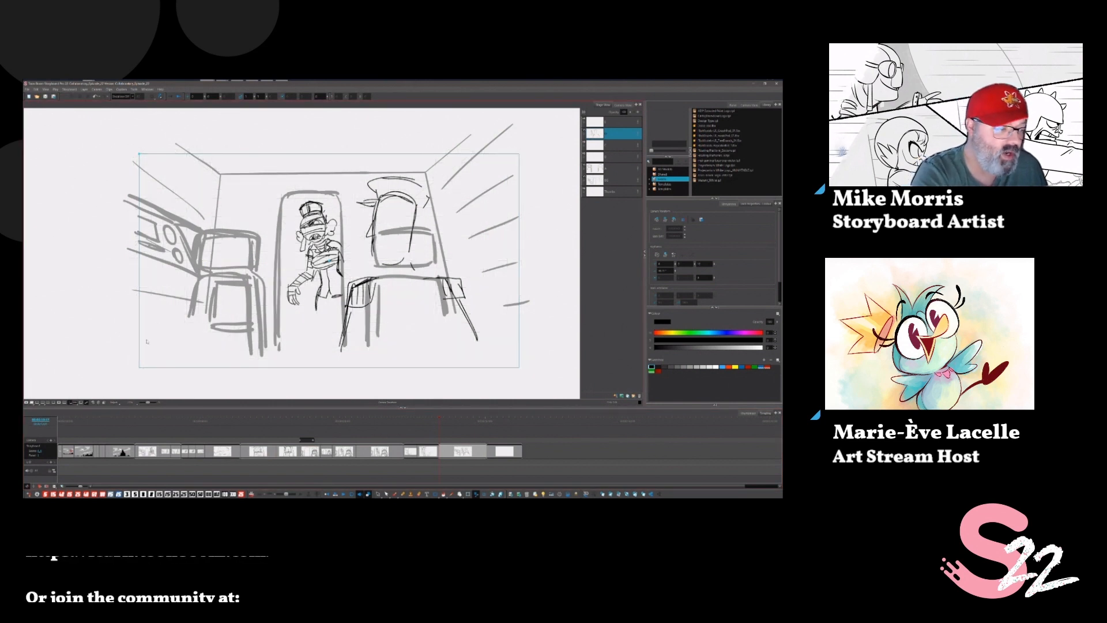
{"action": "left_click_drag", "start_coordinate": [139, 153], "coordinate": [219, 223]}
{"action": "left_click_drag", "start_coordinate": [391, 242], "coordinate": [403, 242]}
{"action": "left_click_drag", "start_coordinate": [230, 189], "coordinate": [234, 189]}
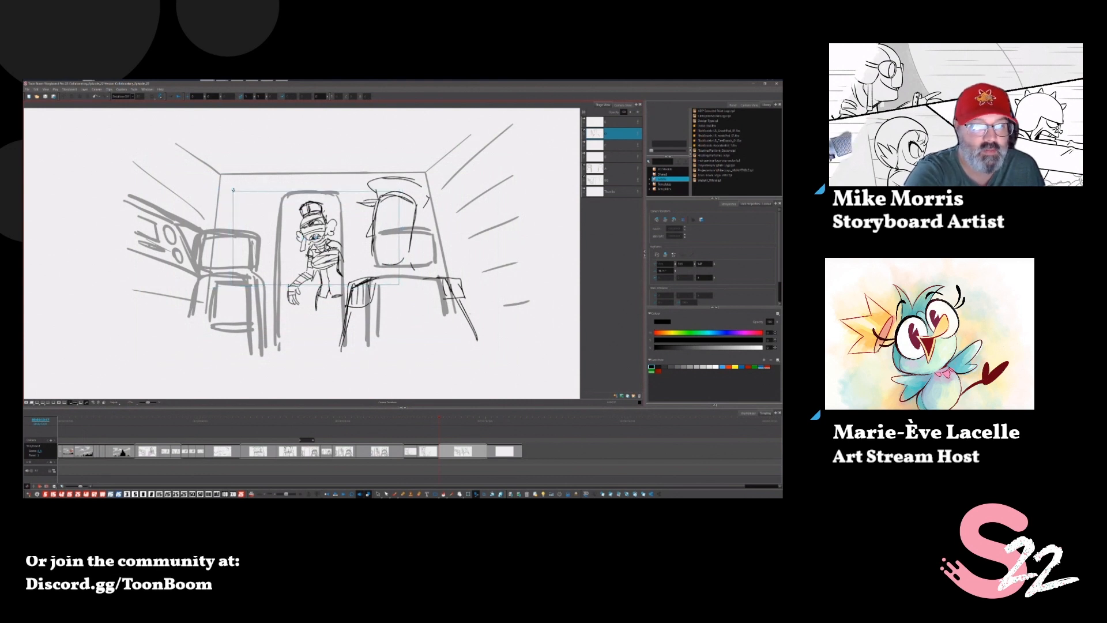
{"action": "left_click_drag", "start_coordinate": [398, 237], "coordinate": [401, 231]}
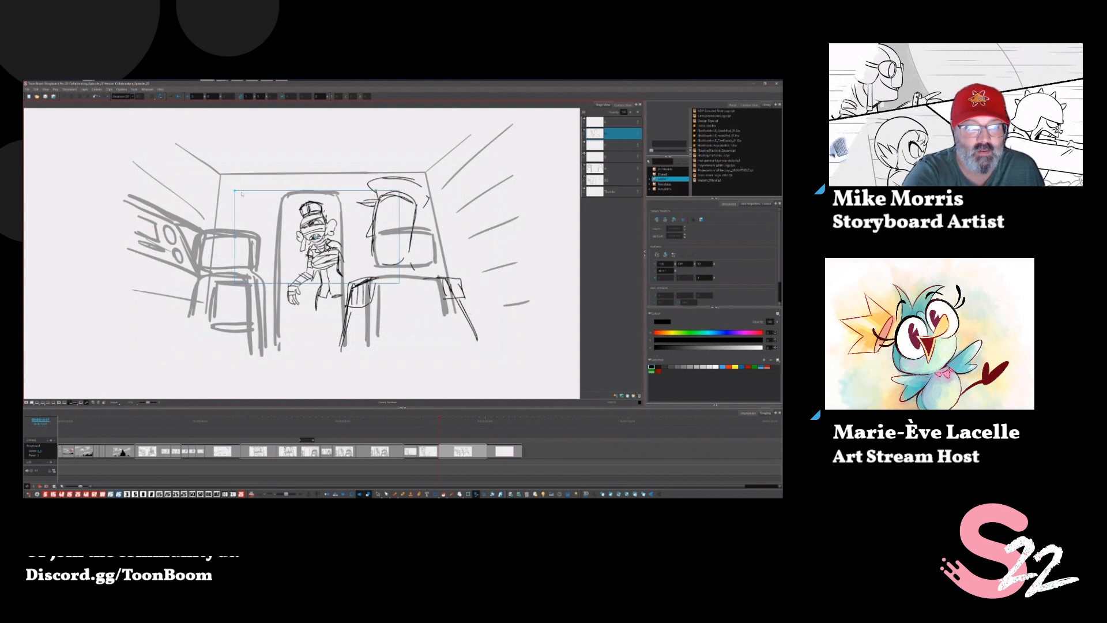
{"action": "left_click_drag", "start_coordinate": [241, 194], "coordinate": [238, 191]}
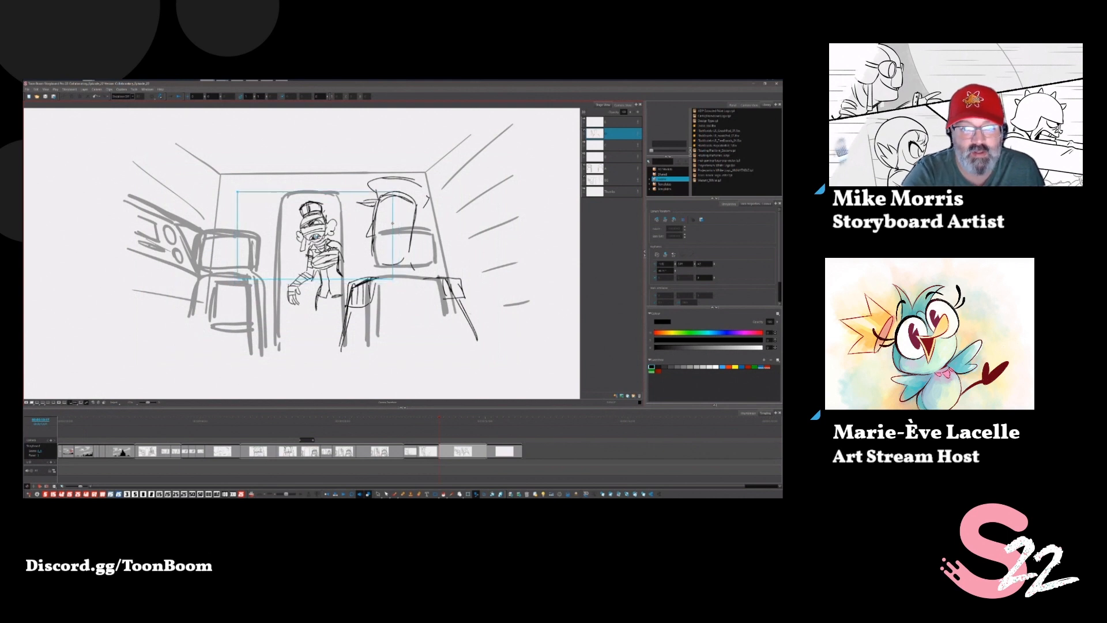
Draw the pilot's frowning eye, mouth, jaw and neck within the profile head.
{"action": "left_click", "coordinate": [393, 493]}
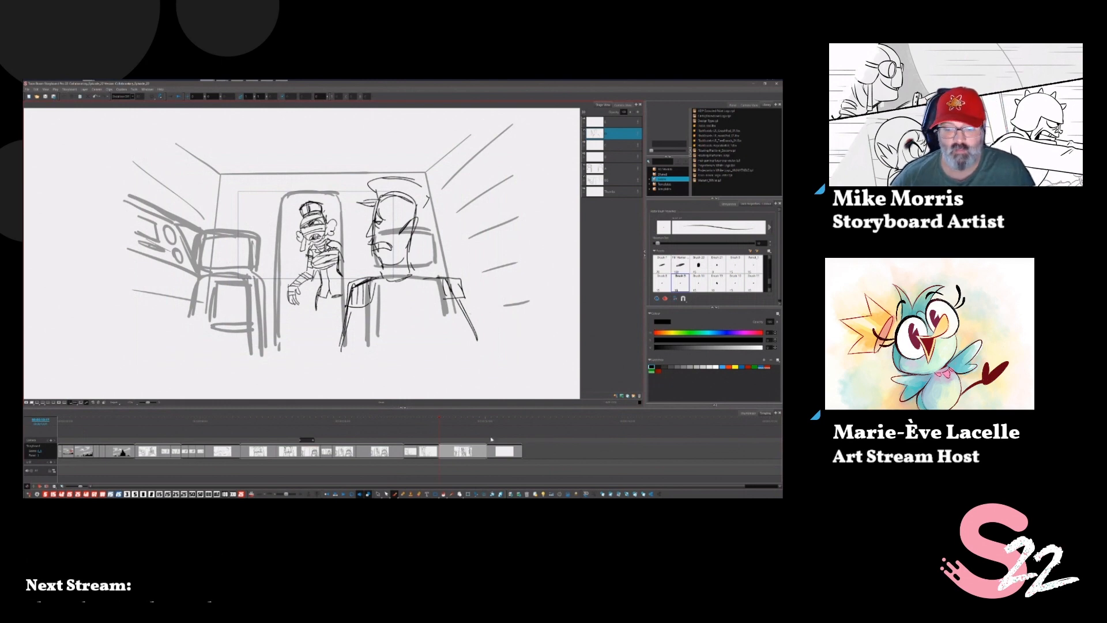
Enlarge the camera frame slightly and shift it over the pilot, and add a camera pan toward the bandaged figure and empty seat.
{"action": "key", "text": "space"}
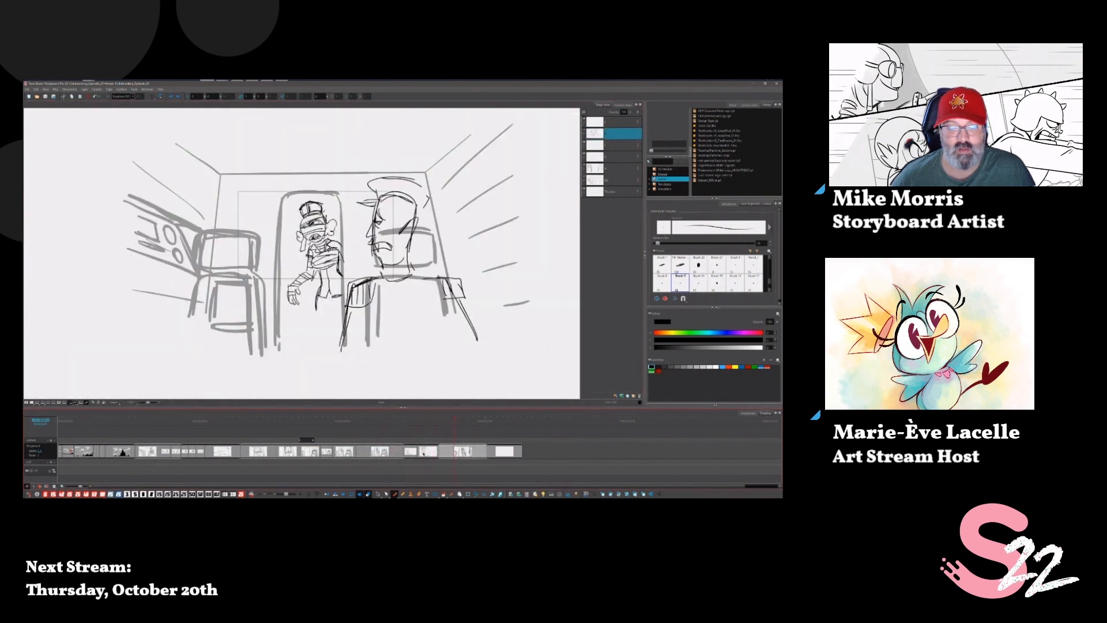
{"action": "key", "text": "alt+s"}
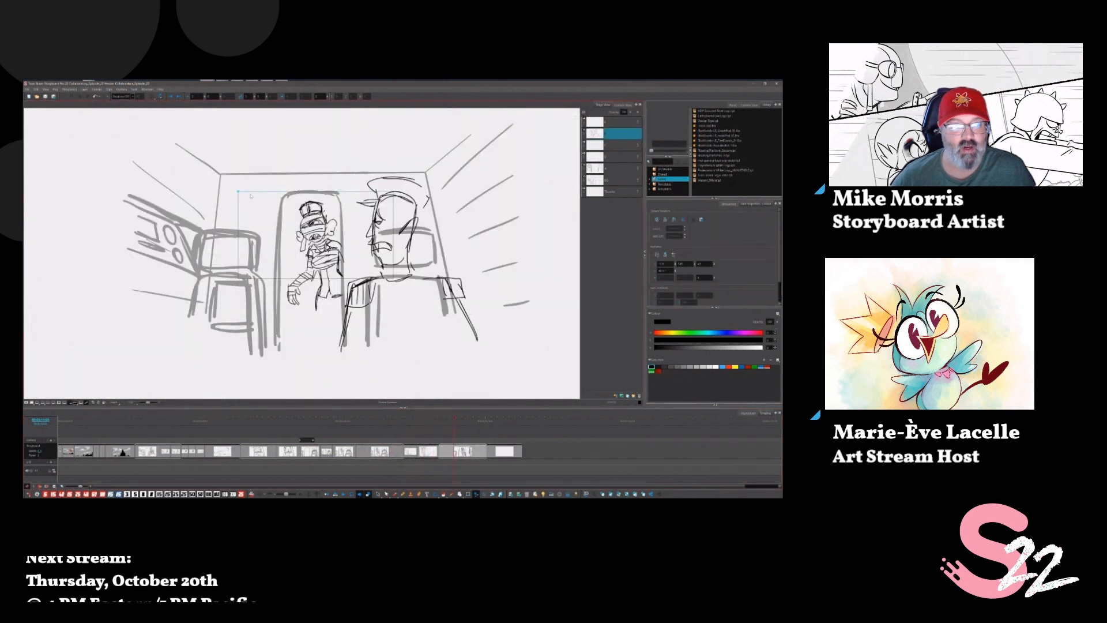
{"action": "left_click_drag", "start_coordinate": [237, 192], "coordinate": [225, 184]}
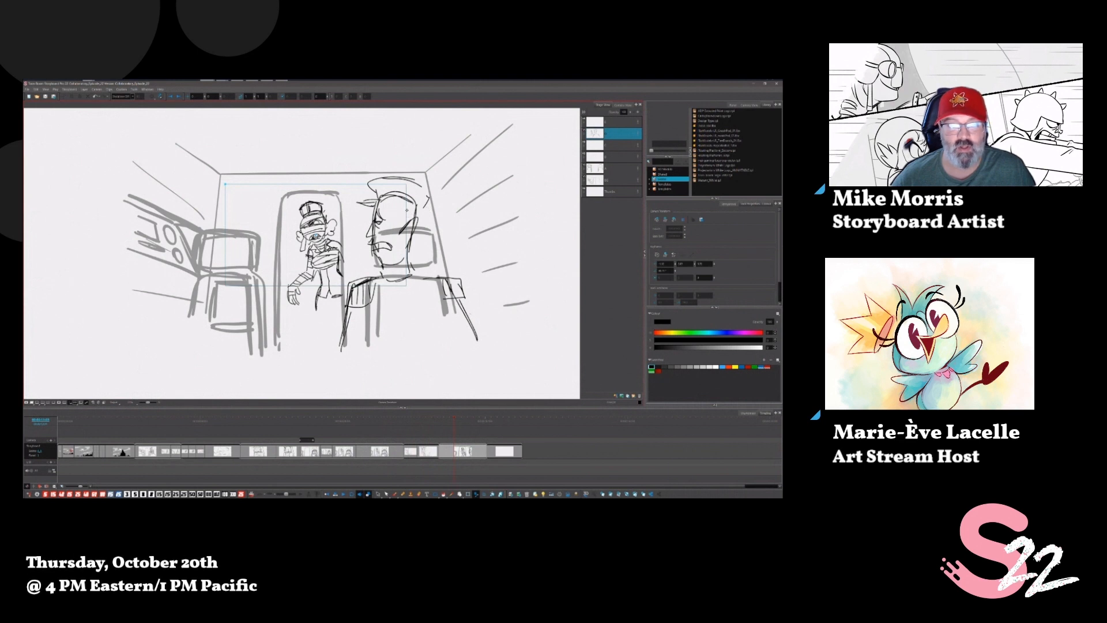
{"action": "left_click_drag", "start_coordinate": [407, 210], "coordinate": [432, 211]}
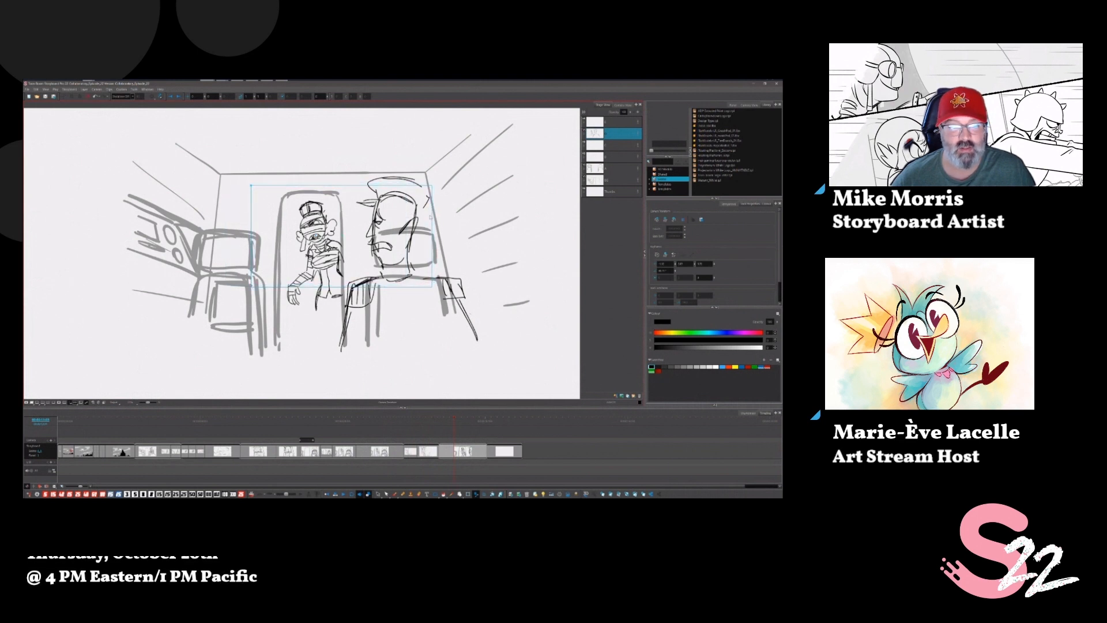
{"action": "key", "text": "Return"}
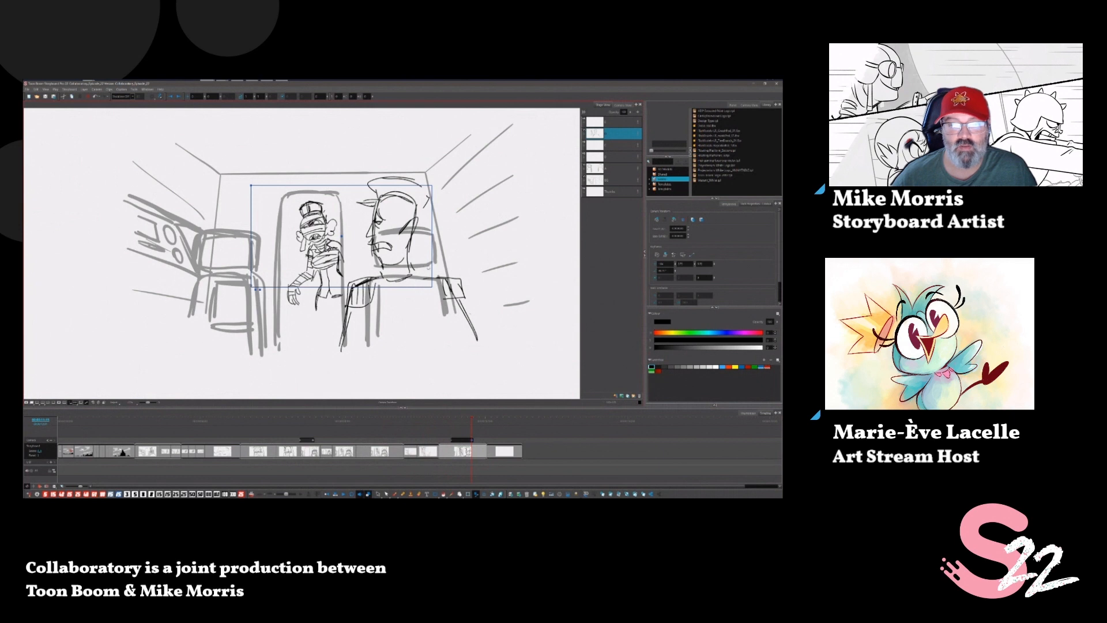
{"action": "left_click_drag", "start_coordinate": [341, 236], "coordinate": [275, 236]}
{"action": "left_click_drag", "start_coordinate": [366, 268], "coordinate": [362, 269]}
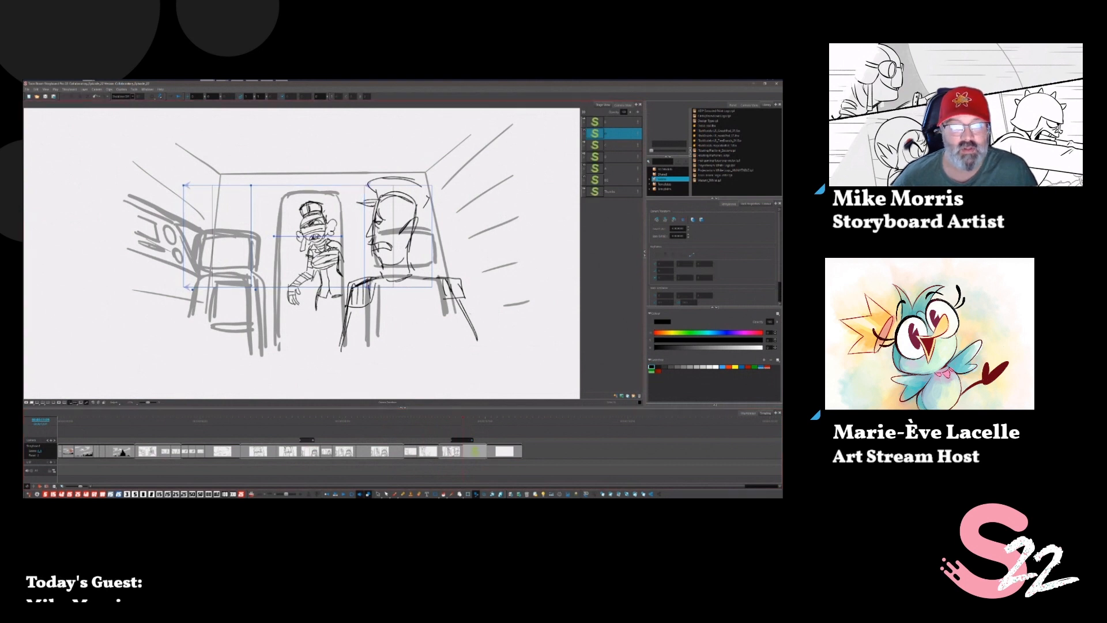
Recolour the bandaged figure's lines red as a guide, and set the brush colour back to black.
{"action": "key", "text": "alt+b"}
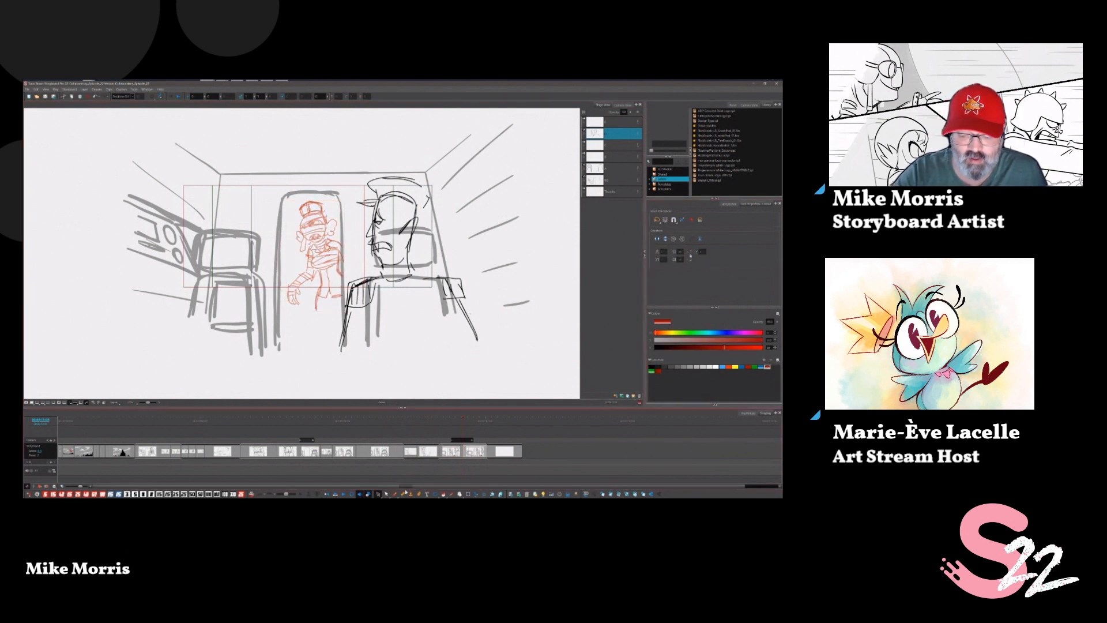
{"action": "left_click", "coordinate": [401, 493]}
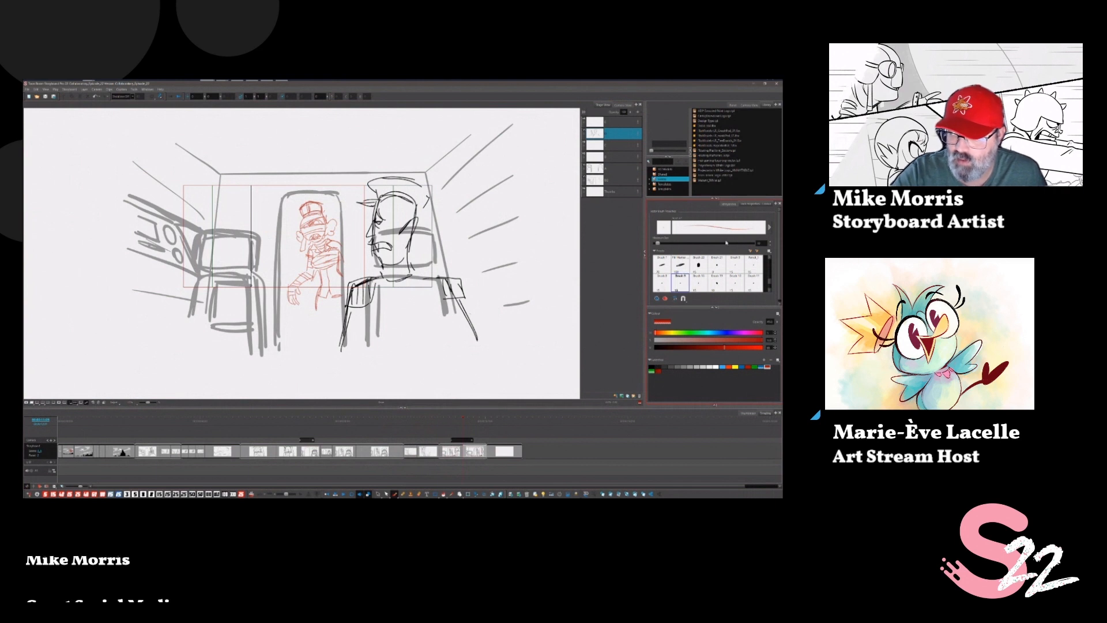
{"action": "left_click", "coordinate": [652, 366]}
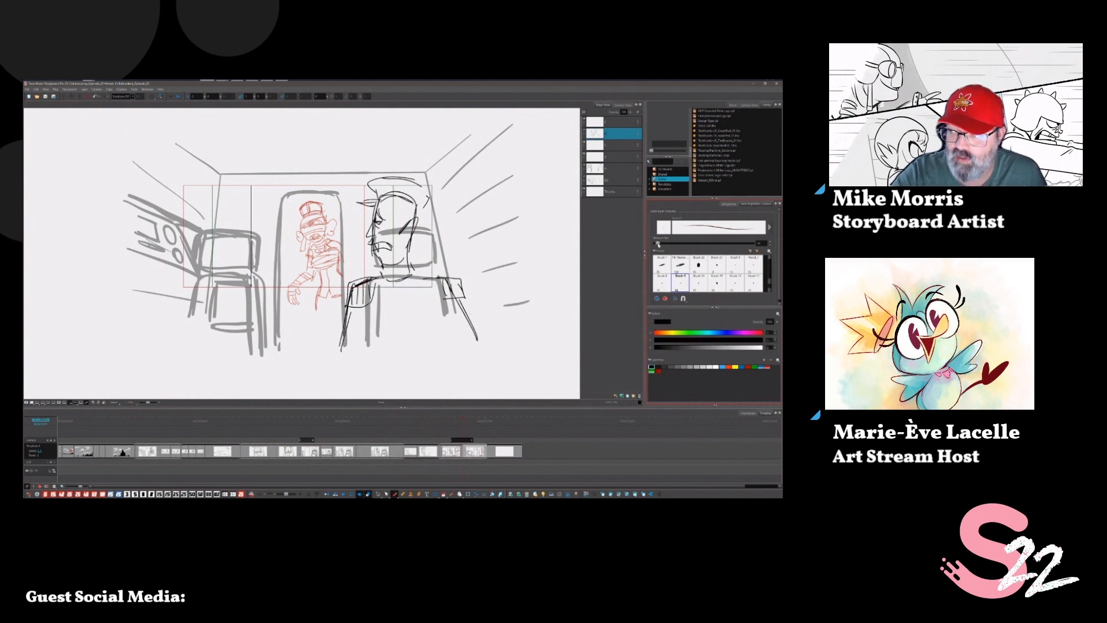
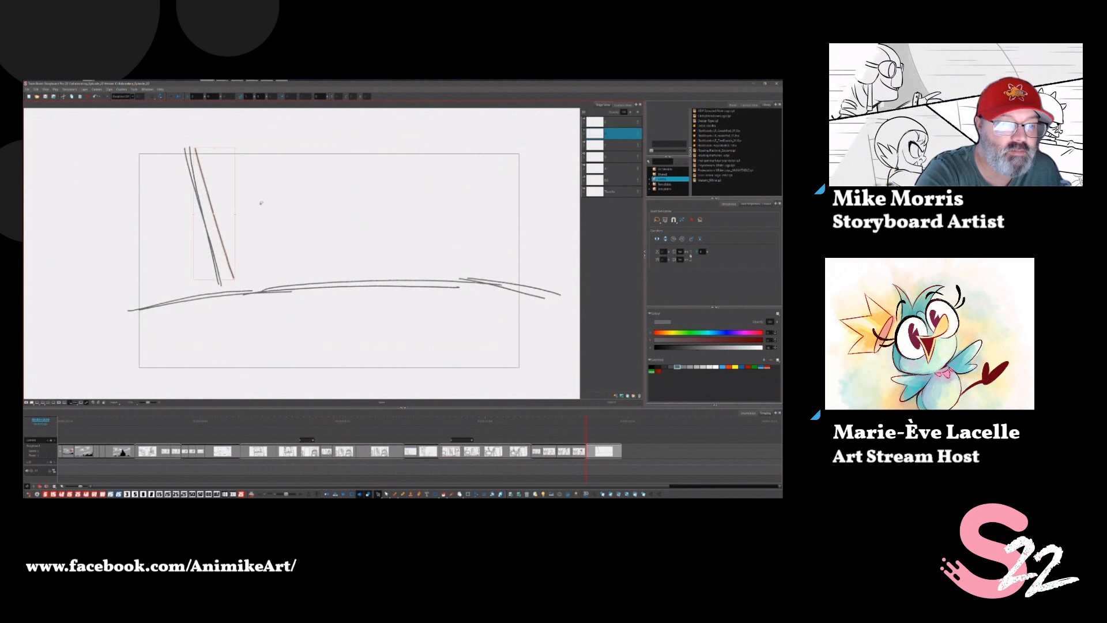
Shift the slanted windshield post out to the frame's left edge, and reshape the dashboard curve into one smooth arc dipping at its right end.
{"action": "left_click_drag", "start_coordinate": [134, 153], "coordinate": [154, 193]}
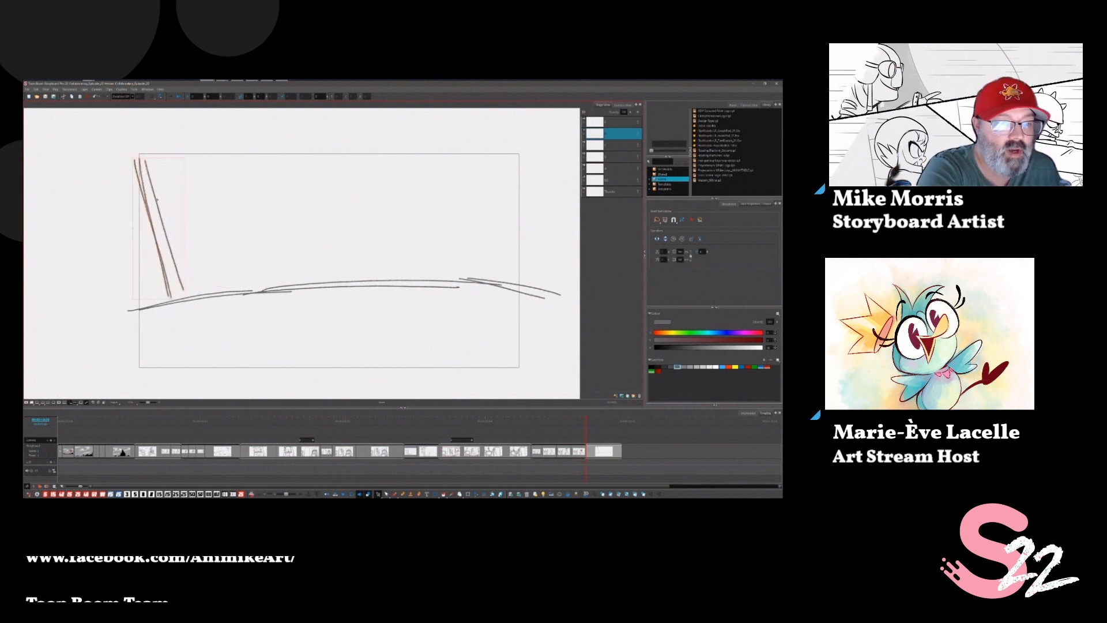
{"action": "mouse_move", "coordinate": [251, 282]}
{"action": "left_mouse_down"}
{"action": "mouse_move", "coordinate": [231, 291]}
{"action": "mouse_move", "coordinate": [531, 295]}
{"action": "mouse_move", "coordinate": [549, 306]}
{"action": "mouse_move", "coordinate": [530, 309]}
{"action": "mouse_move", "coordinate": [564, 311]}
{"action": "left_mouse_up"}
{"action": "left_click", "coordinate": [541, 302]}
{"action": "left_click", "coordinate": [527, 352]}
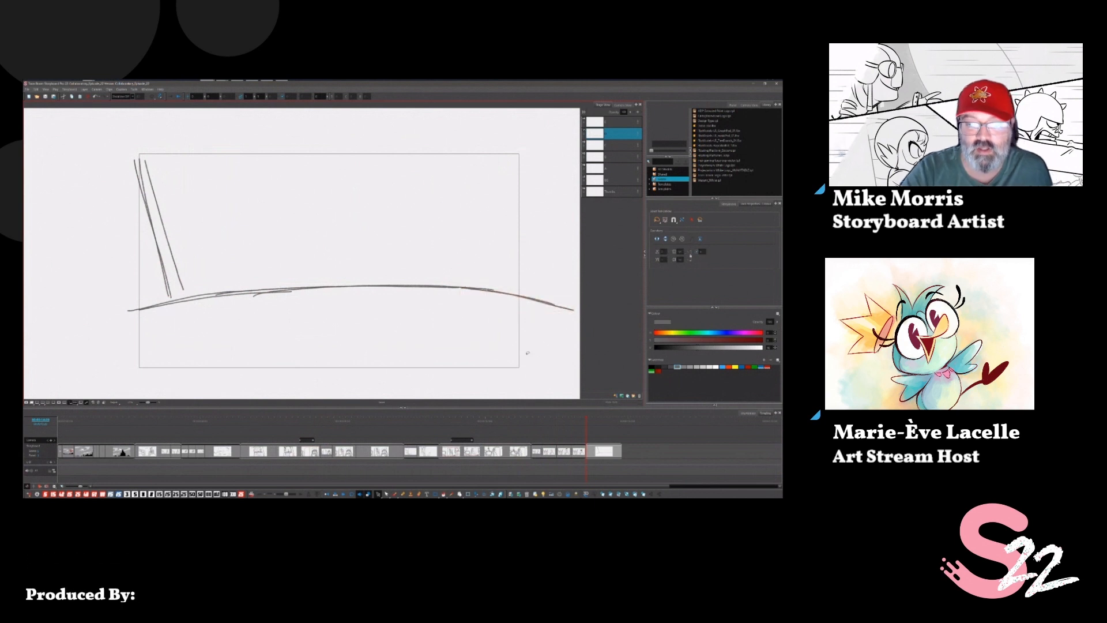
Draw the opposite slanted windshield post rising from the dashboard's right side to the frame's upper right corner.
{"action": "left_click", "coordinate": [394, 493]}
{"action": "left_click_drag", "start_coordinate": [528, 190], "coordinate": [486, 288]}
{"action": "left_click_drag", "start_coordinate": [521, 154], "coordinate": [465, 284]}
{"action": "left_click_drag", "start_coordinate": [531, 180], "coordinate": [487, 289]}
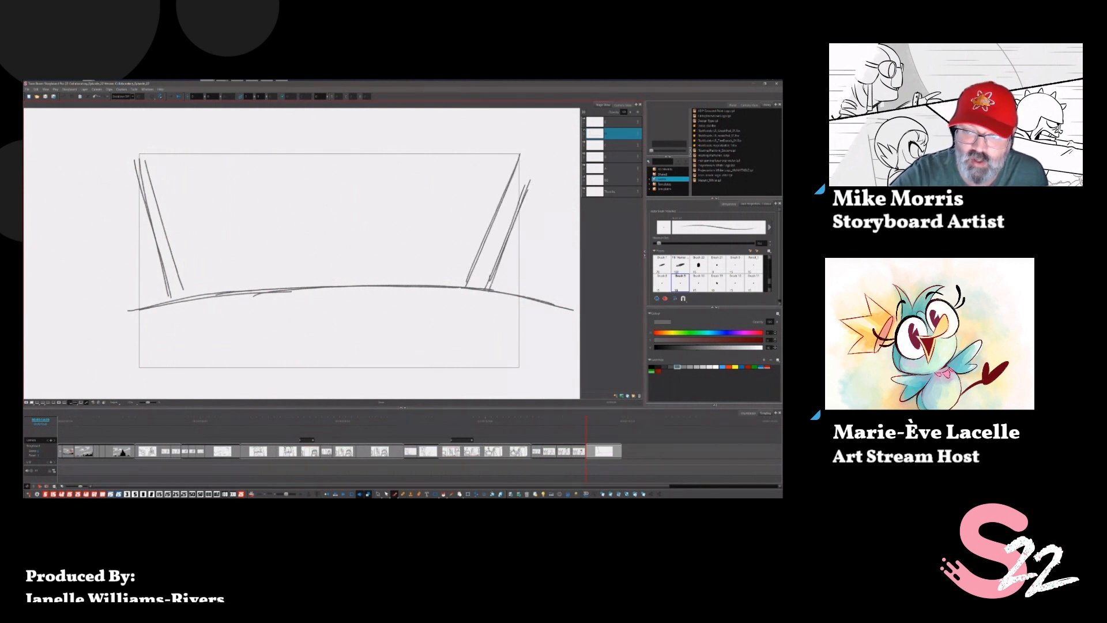
Draw fanned divider lines across the dashboard below the arc, and add round gauge shapes between them.
{"action": "left_click_drag", "start_coordinate": [181, 313], "coordinate": [148, 367]}
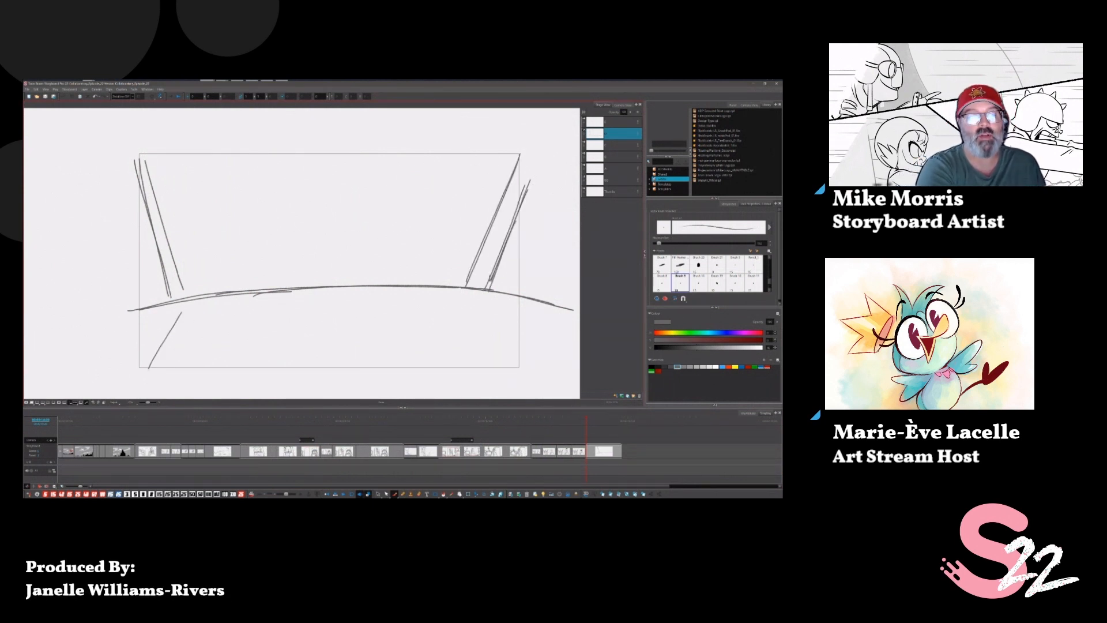
{"action": "left_click_drag", "start_coordinate": [230, 316], "coordinate": [223, 376]}
{"action": "left_click_drag", "start_coordinate": [289, 322], "coordinate": [289, 378]}
{"action": "left_click_drag", "start_coordinate": [411, 312], "coordinate": [437, 364]}
{"action": "left_click_drag", "start_coordinate": [457, 312], "coordinate": [494, 356]}
{"action": "left_click_drag", "start_coordinate": [511, 315], "coordinate": [539, 346]}
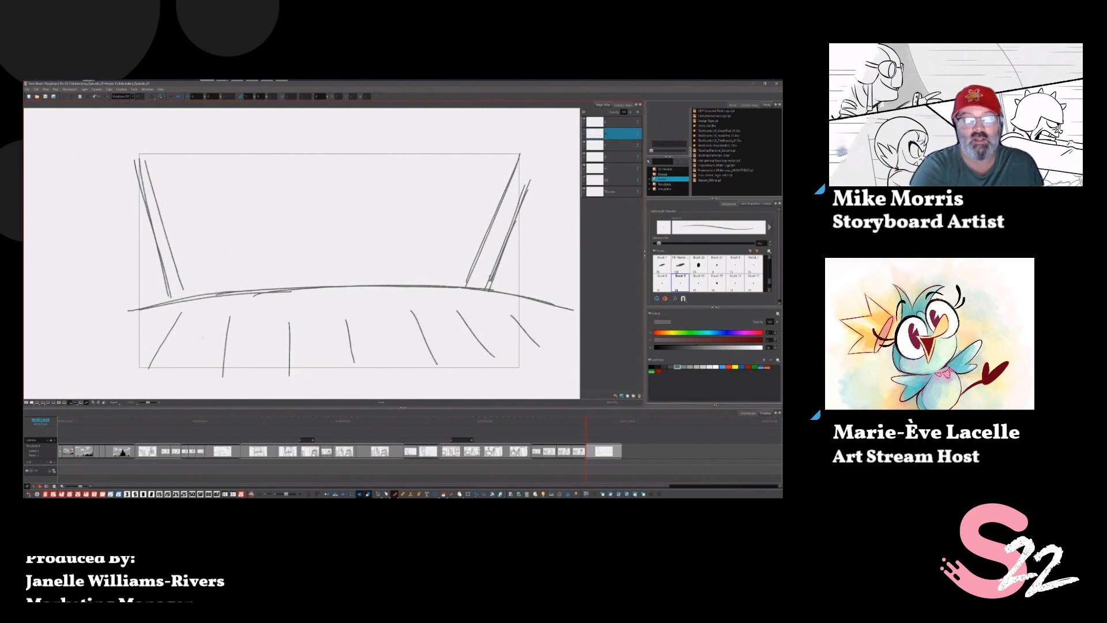
{"action": "left_click_drag", "start_coordinate": [230, 331], "coordinate": [218, 344]}
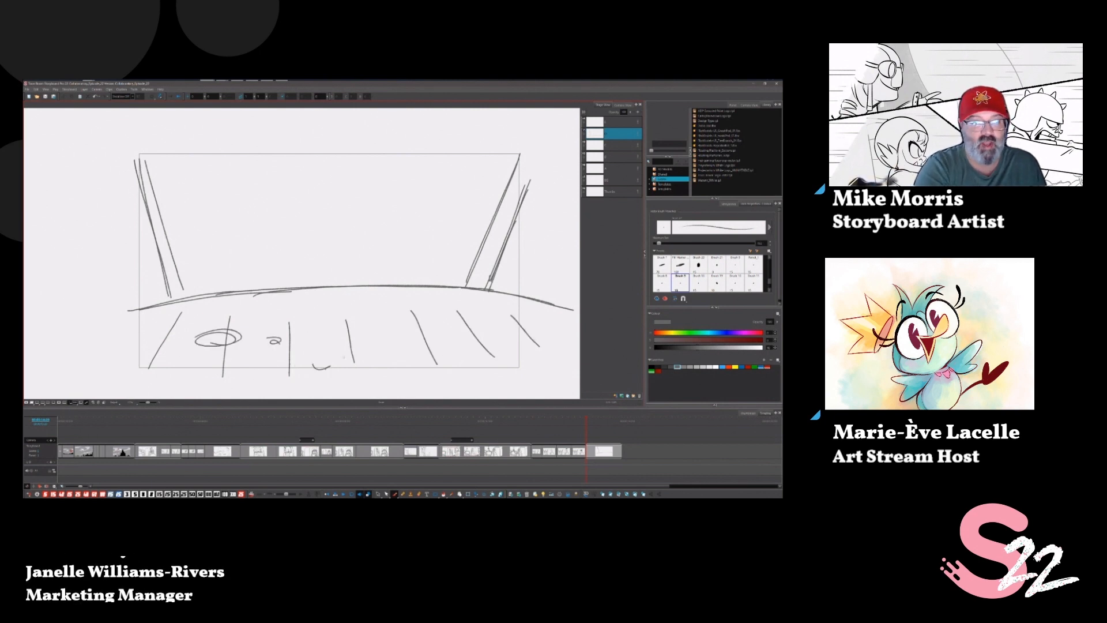
On the lower background layer, sketch a jagged skyline seen through the windshield between the two posts.
{"action": "left_click", "coordinate": [616, 181]}
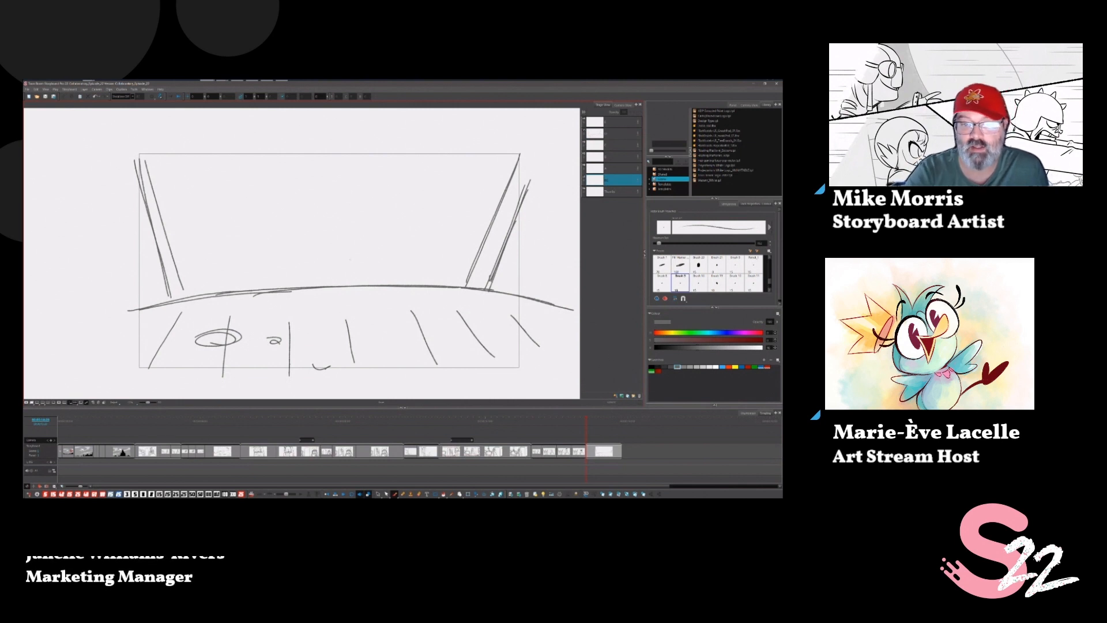
{"action": "mouse_move", "coordinate": [315, 256]}
{"action": "left_mouse_down"}
{"action": "mouse_move", "coordinate": [301, 241]}
{"action": "mouse_move", "coordinate": [262, 263]}
{"action": "mouse_move", "coordinate": [203, 271]}
{"action": "left_mouse_up"}
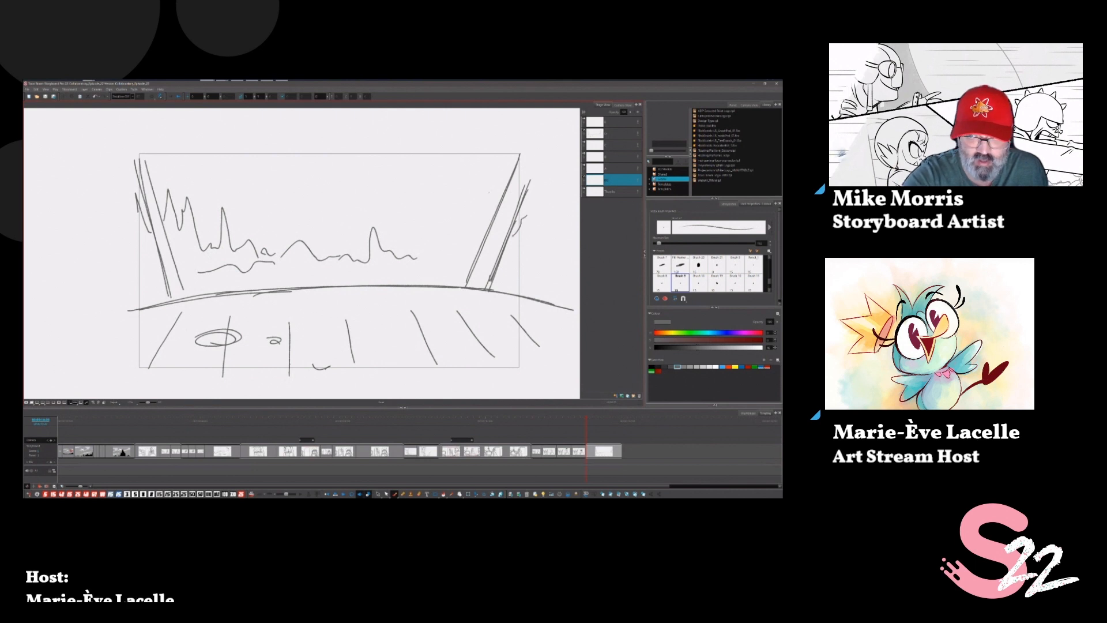
{"action": "mouse_move", "coordinate": [501, 189]}
{"action": "left_mouse_down"}
{"action": "mouse_move", "coordinate": [471, 239]}
{"action": "mouse_move", "coordinate": [465, 223]}
{"action": "mouse_move", "coordinate": [460, 247]}
{"action": "mouse_move", "coordinate": [456, 207]}
{"action": "mouse_move", "coordinate": [444, 233]}
{"action": "mouse_move", "coordinate": [413, 176]}
{"action": "left_mouse_up"}
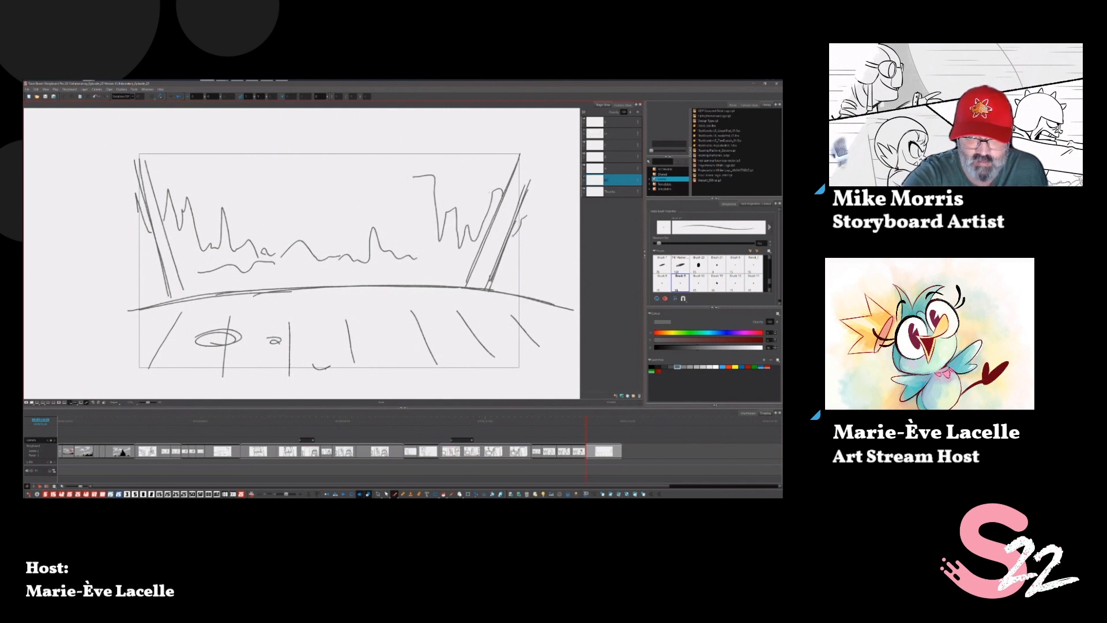
{"action": "left_click_drag", "start_coordinate": [390, 227], "coordinate": [389, 252]}
{"action": "left_click_drag", "start_coordinate": [258, 249], "coordinate": [280, 258]}
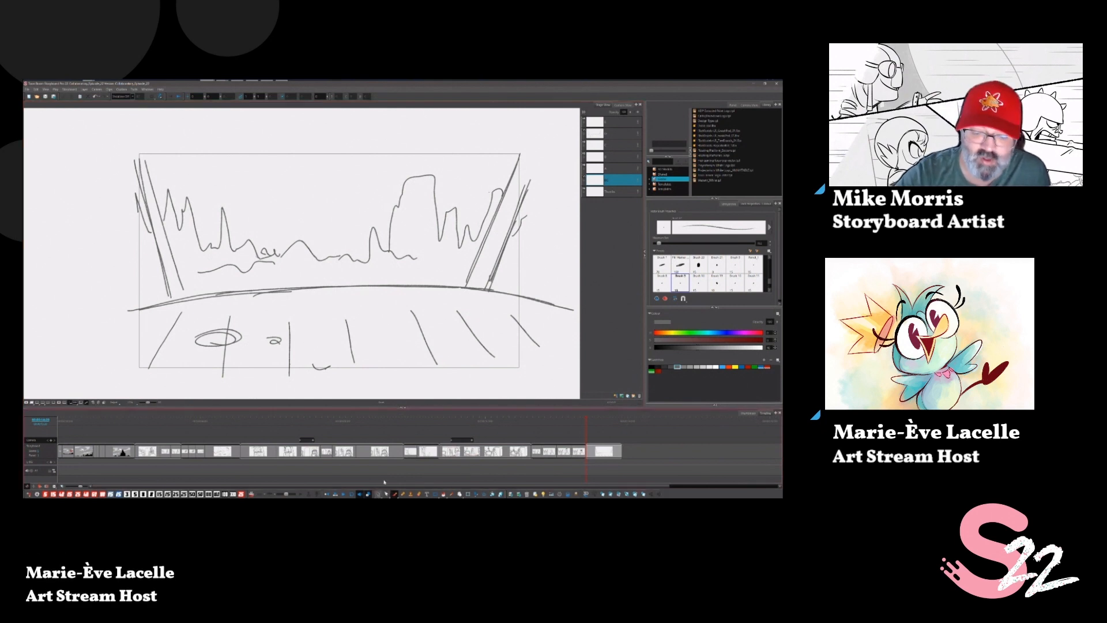
Sketch a half sun on the horizon at the skyline's centre, with rays fanning out and up across the windshield.
{"action": "key", "text": "alt+s"}
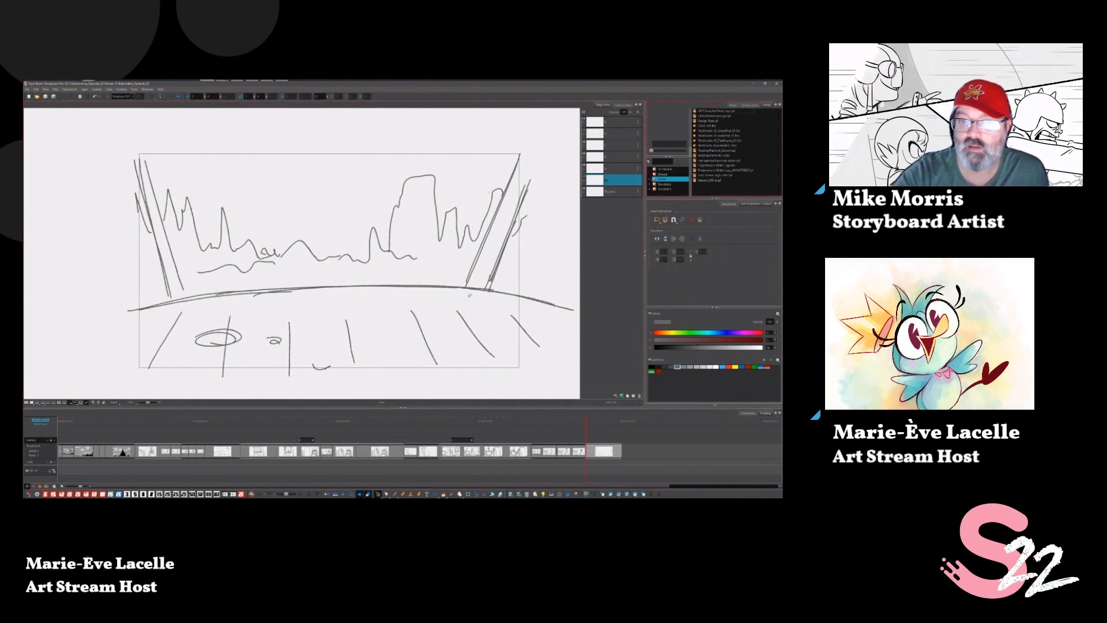
{"action": "key", "text": "alt+b"}
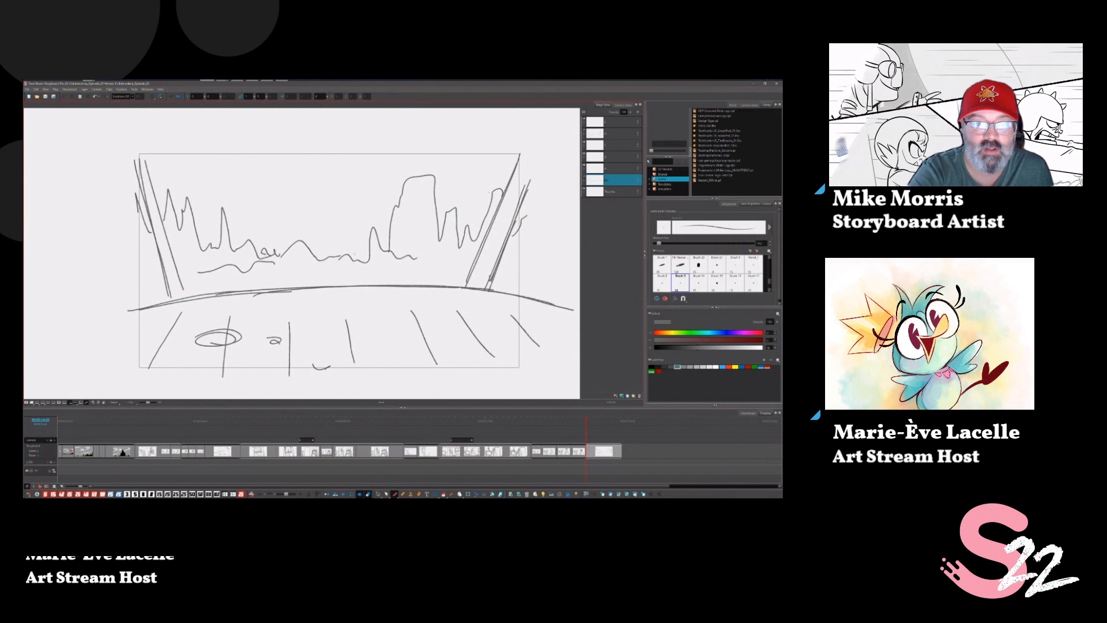
{"action": "mouse_move", "coordinate": [355, 253]}
{"action": "left_mouse_down"}
{"action": "mouse_move", "coordinate": [320, 249]}
{"action": "mouse_move", "coordinate": [350, 247]}
{"action": "left_mouse_up"}
{"action": "left_click_drag", "start_coordinate": [288, 170], "coordinate": [317, 247]}
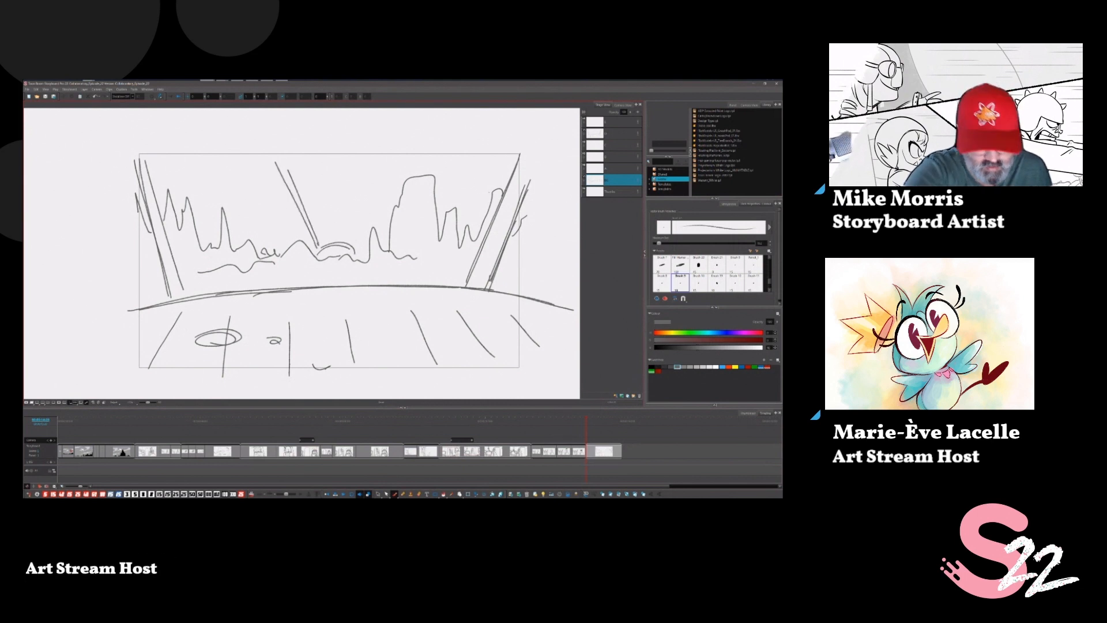
{"action": "left_click_drag", "start_coordinate": [247, 168], "coordinate": [299, 243]}
{"action": "left_click_drag", "start_coordinate": [265, 202], "coordinate": [299, 247]}
{"action": "left_click_drag", "start_coordinate": [339, 154], "coordinate": [340, 244]}
{"action": "left_click_drag", "start_coordinate": [356, 170], "coordinate": [346, 238]}
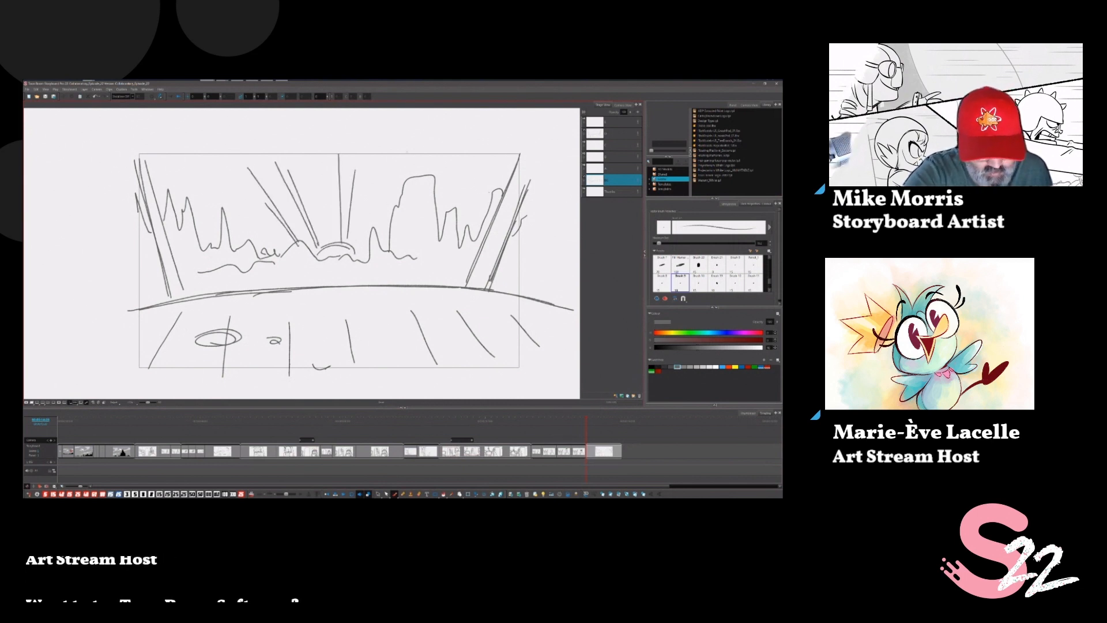
{"action": "left_click_drag", "start_coordinate": [404, 160], "coordinate": [359, 243]}
{"action": "left_click_drag", "start_coordinate": [401, 186], "coordinate": [383, 211]}
{"action": "left_click_drag", "start_coordinate": [224, 173], "coordinate": [279, 245]}
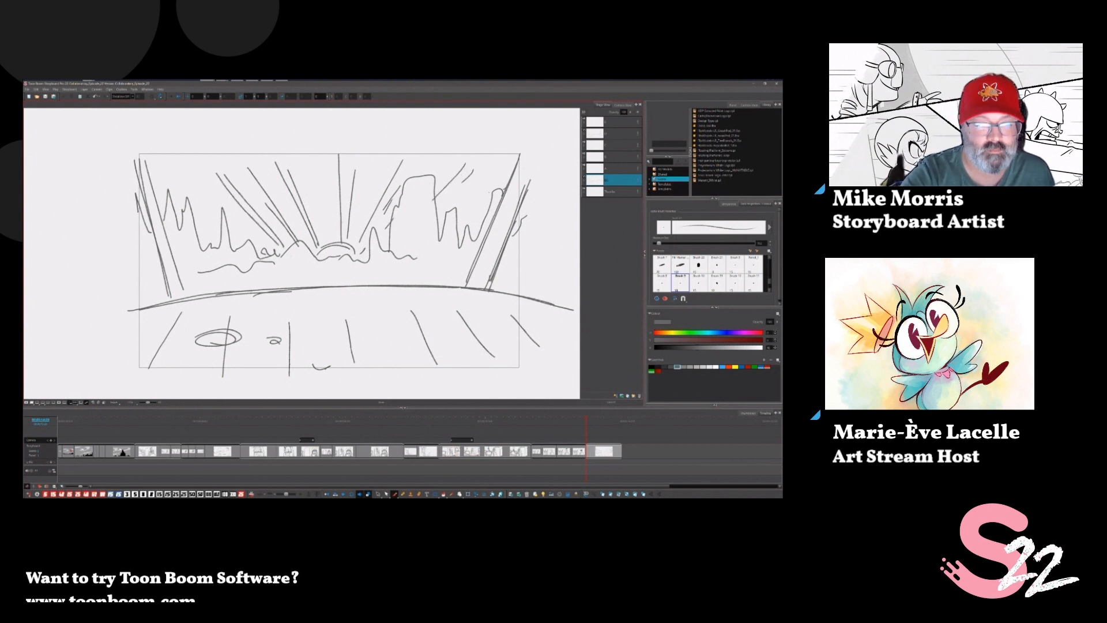
{"action": "left_click_drag", "start_coordinate": [333, 150], "coordinate": [340, 232]}
{"action": "left_click_drag", "start_coordinate": [292, 149], "coordinate": [320, 242]}
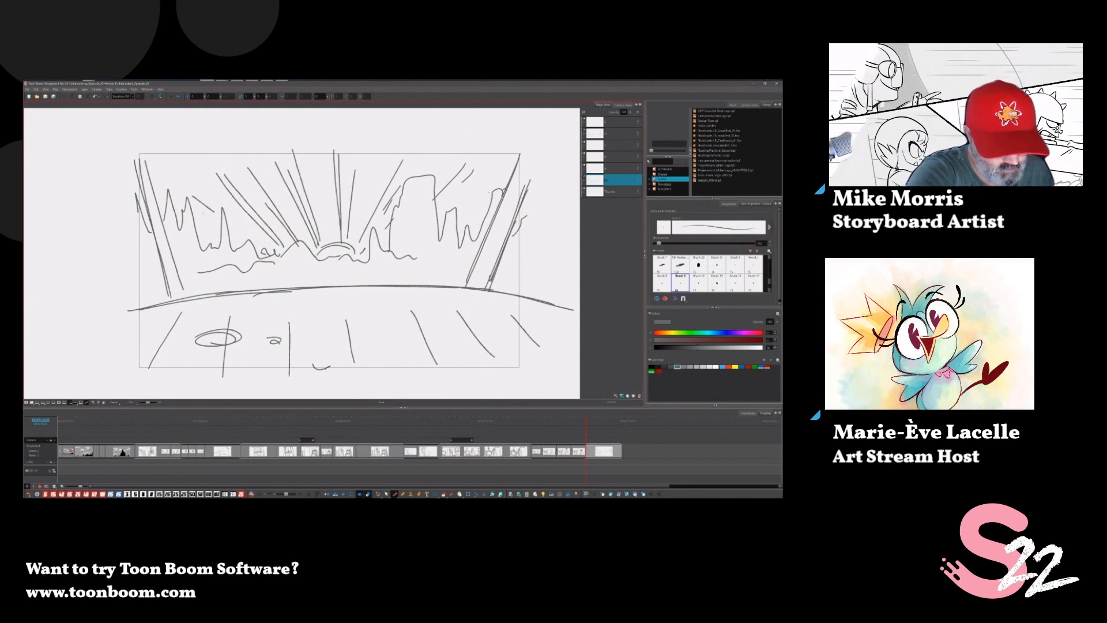
{"action": "left_click_drag", "start_coordinate": [197, 211], "coordinate": [271, 248]}
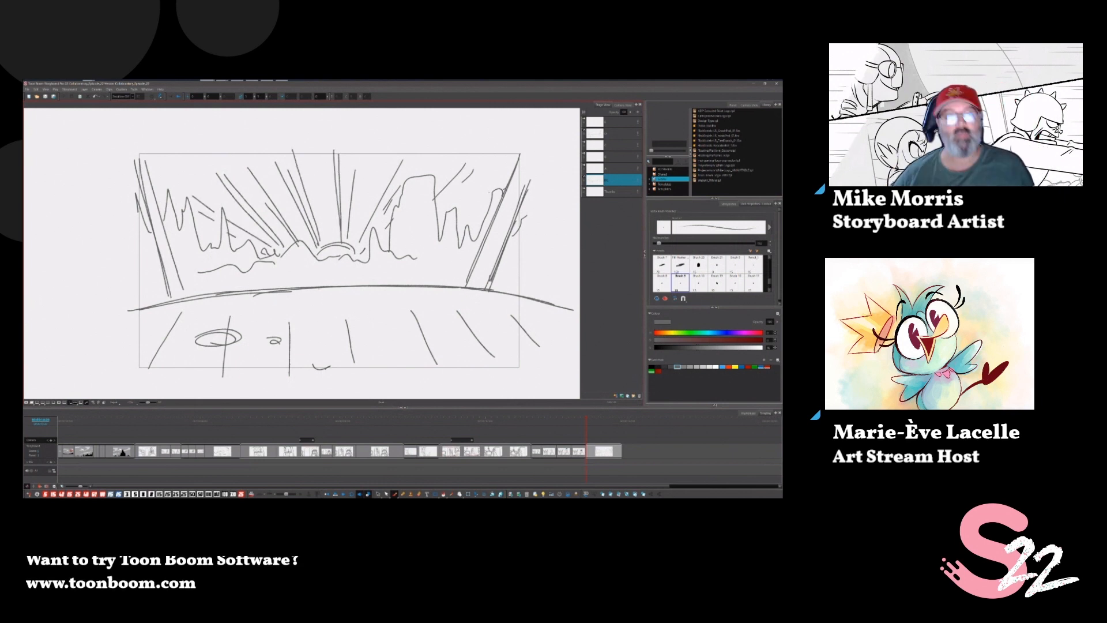
Recolour the sun and all its rays to a mid grey.
{"action": "key", "text": "alt+s"}
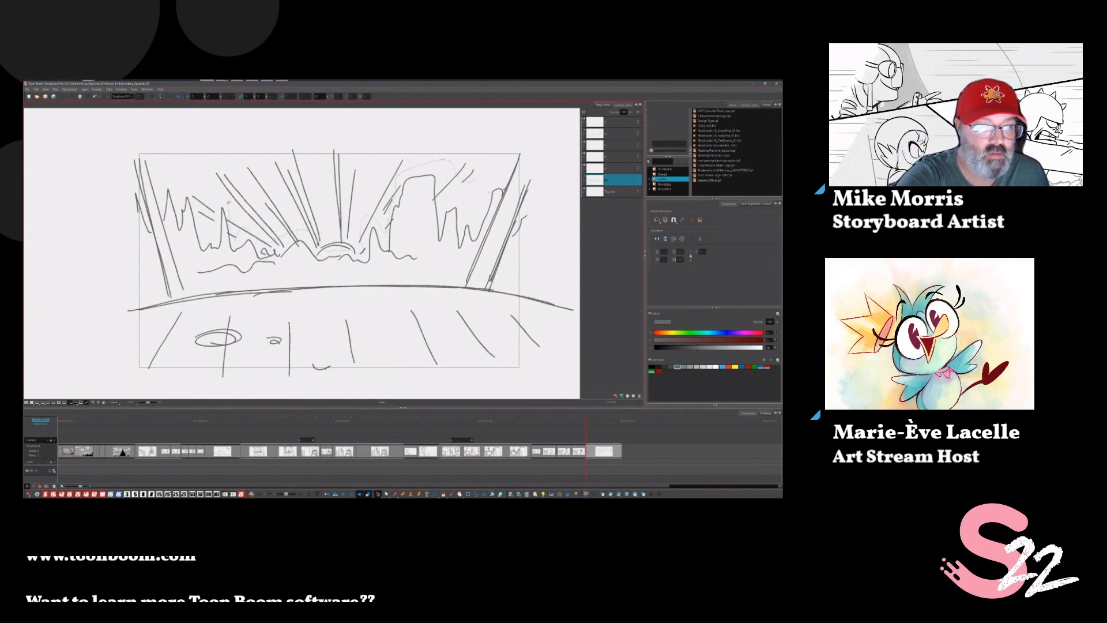
{"action": "key", "text": "ctrl+a"}
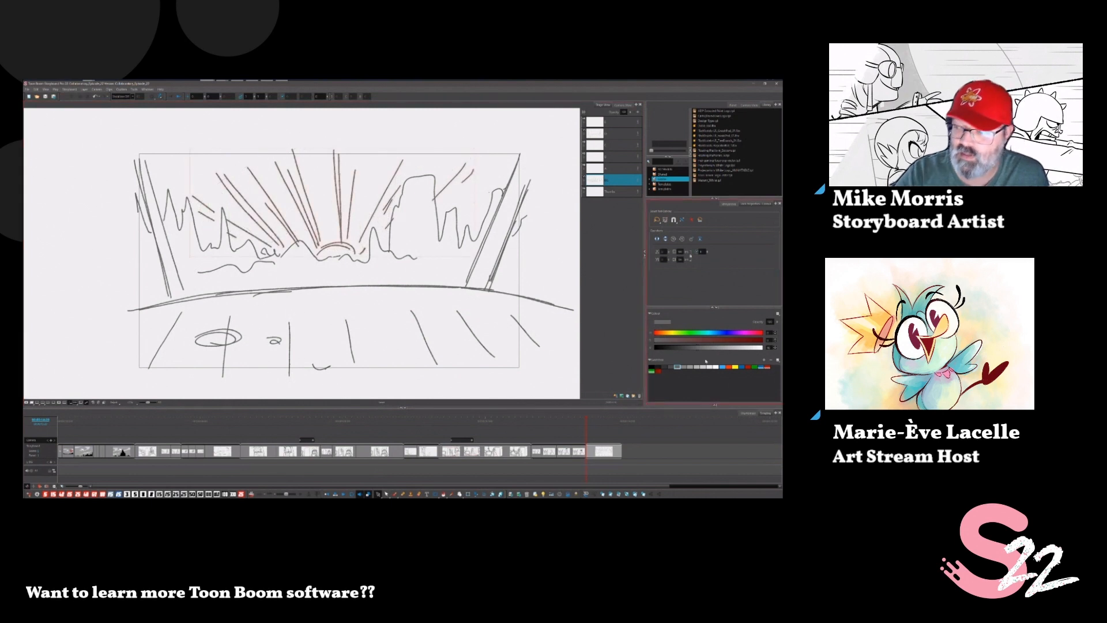
{"action": "left_click", "coordinate": [691, 367]}
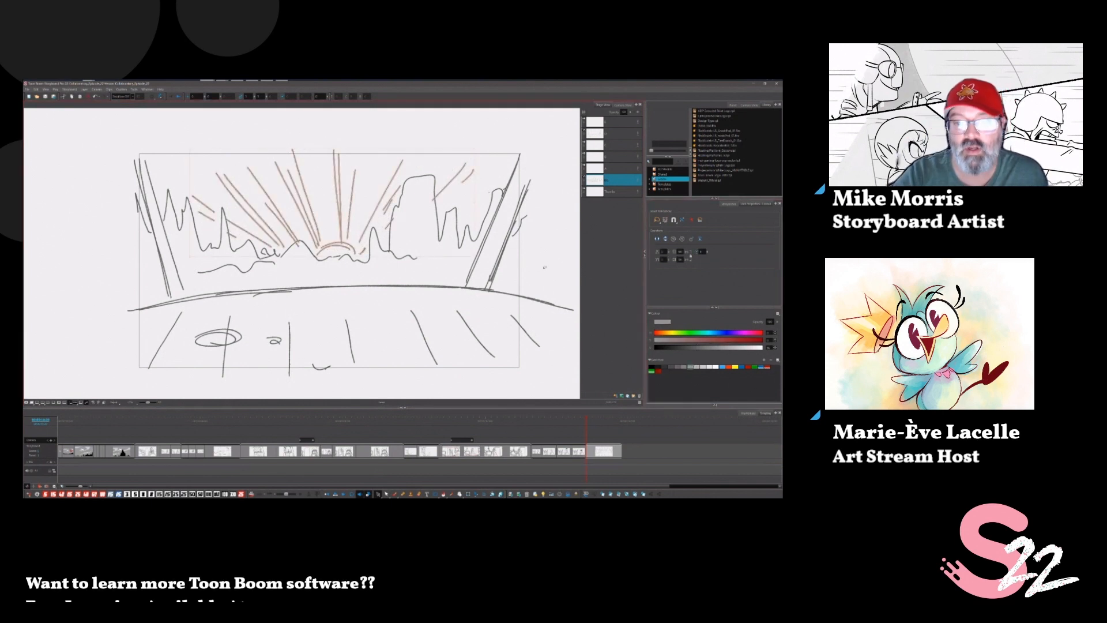
{"action": "key", "text": "Escape"}
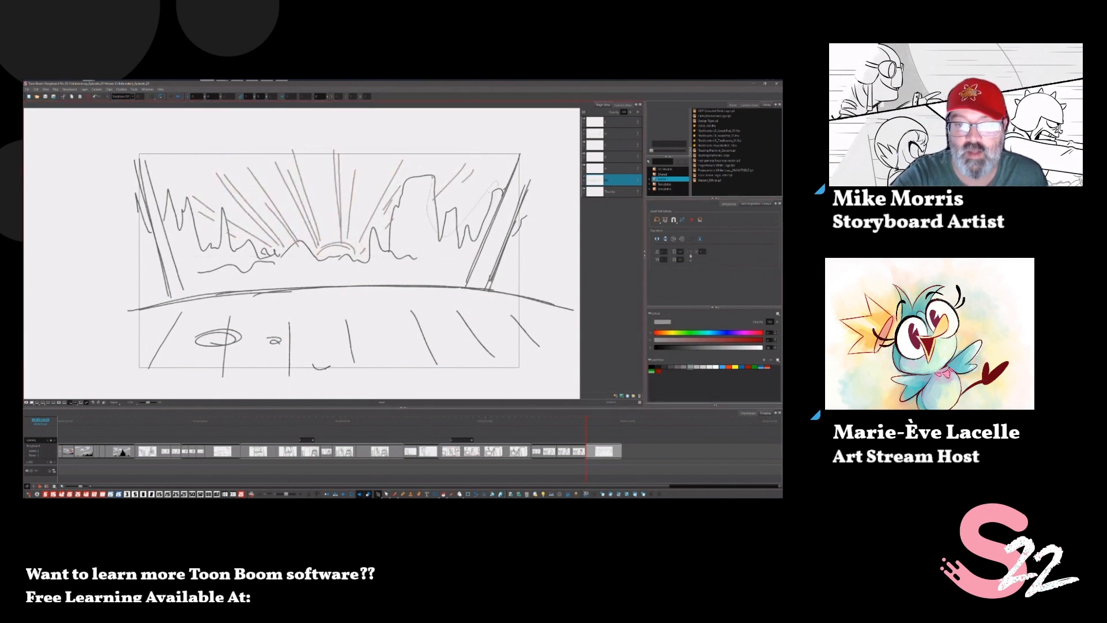
Select all the jagged skyline strokes around the sun rays and recolour them black.
{"action": "left_click_drag", "start_coordinate": [398, 225], "coordinate": [496, 191]}
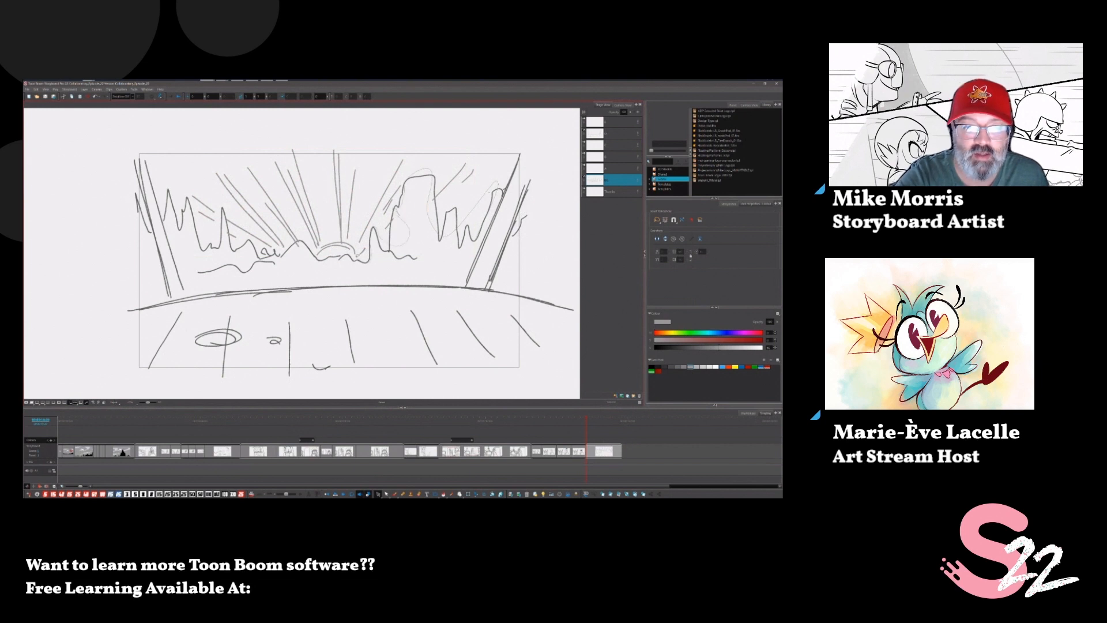
{"action": "left_click_drag", "start_coordinate": [288, 254], "coordinate": [369, 257]}
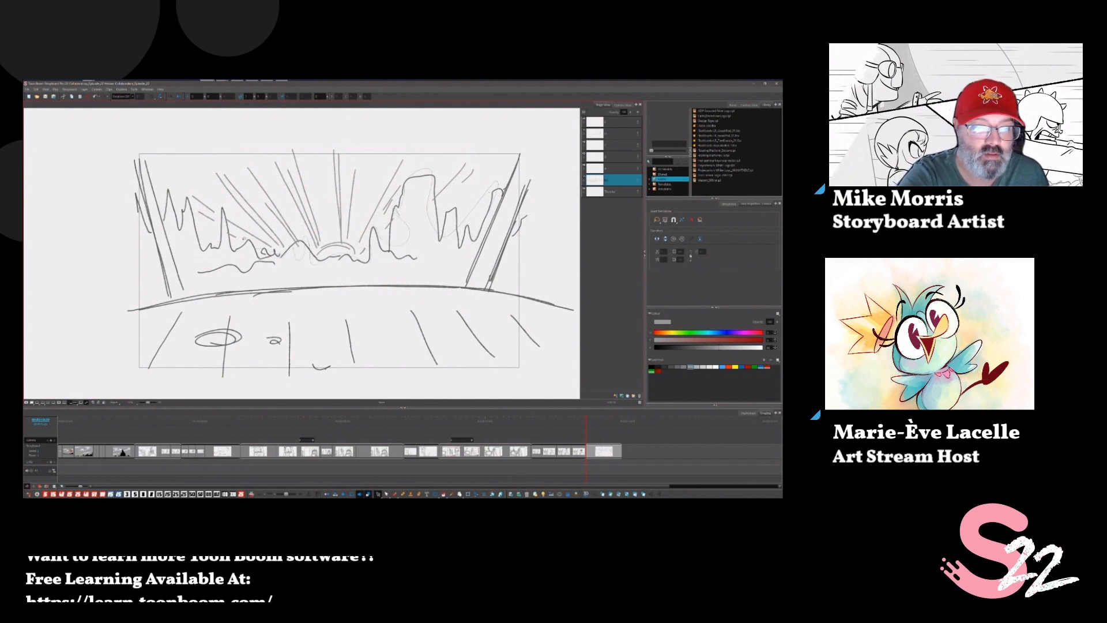
{"action": "left_click_drag", "start_coordinate": [159, 171], "coordinate": [198, 242]}
{"action": "left_click_drag", "start_coordinate": [275, 273], "coordinate": [442, 270]}
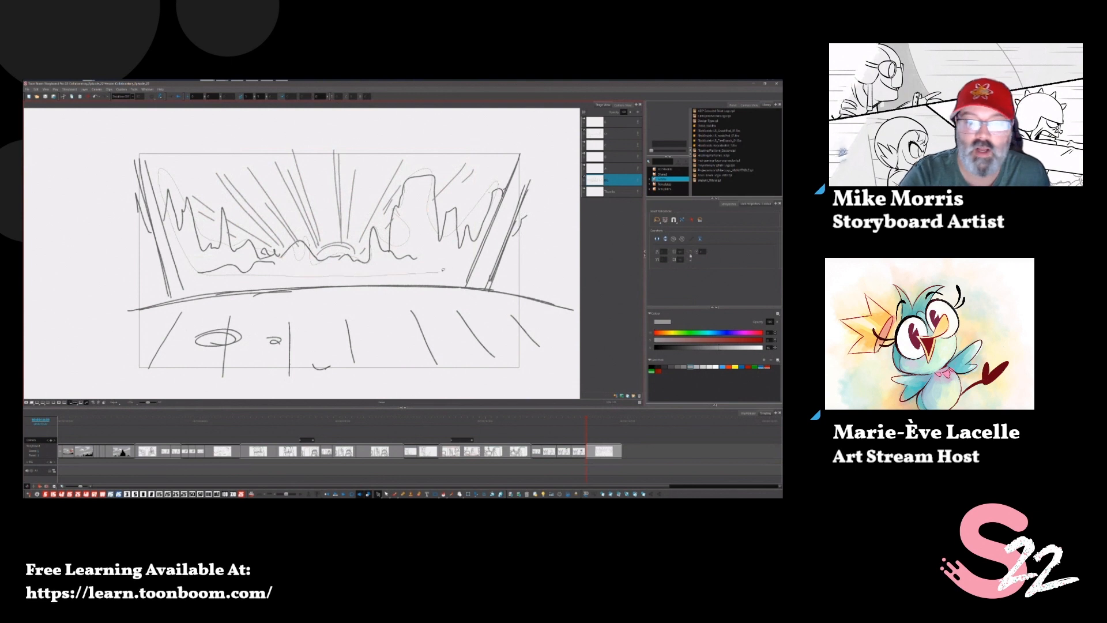
{"action": "key", "text": "ctrl+a"}
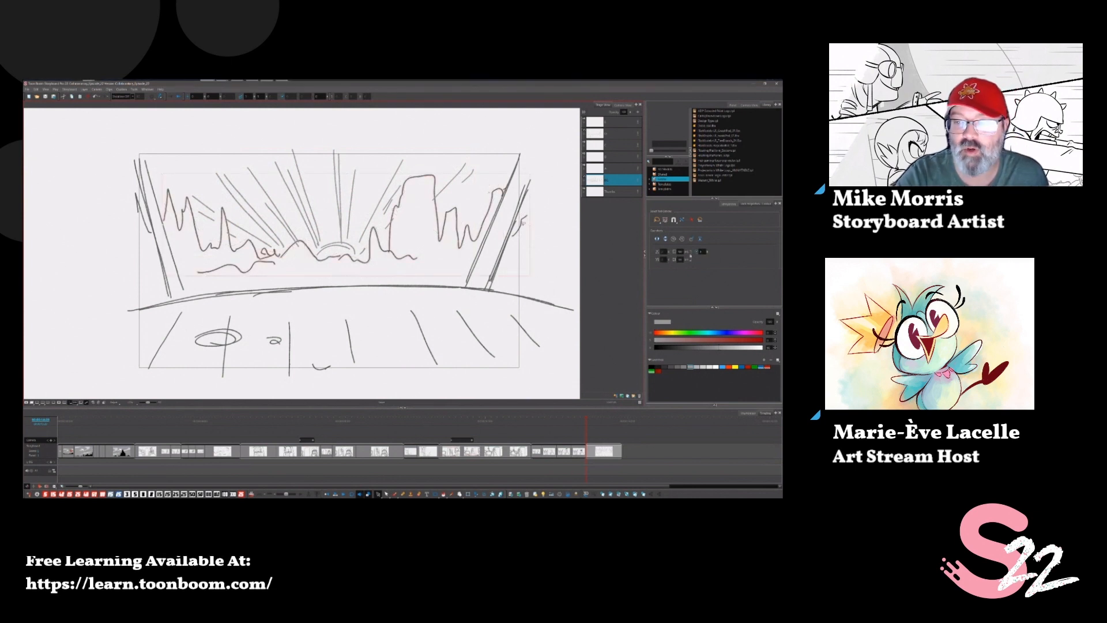
{"action": "left_click", "coordinate": [651, 367]}
{"action": "left_click", "coordinate": [551, 271]}
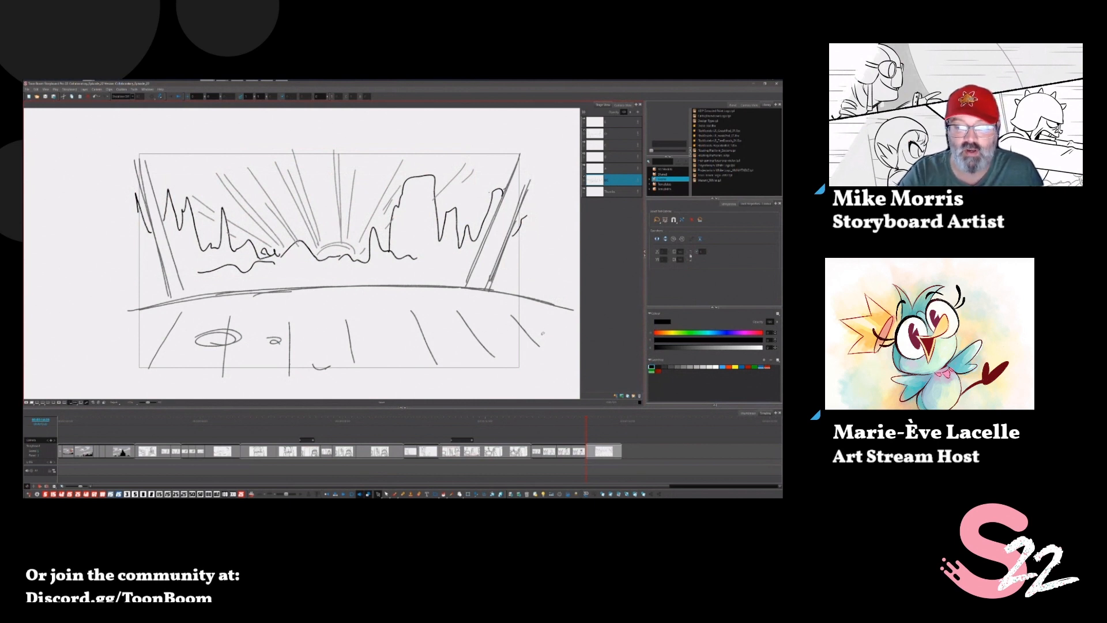
On the second layer from the top, outline and fill the dashboard and both windshield posts with solid mid grey.
{"action": "left_click", "coordinate": [619, 135]}
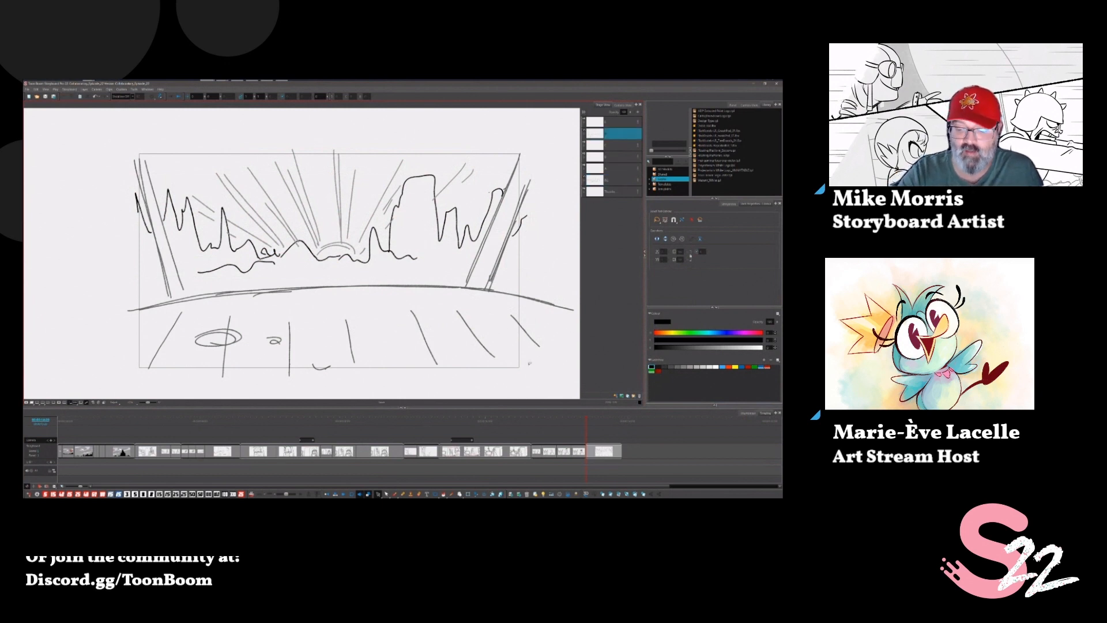
{"action": "key", "text": "alt+b"}
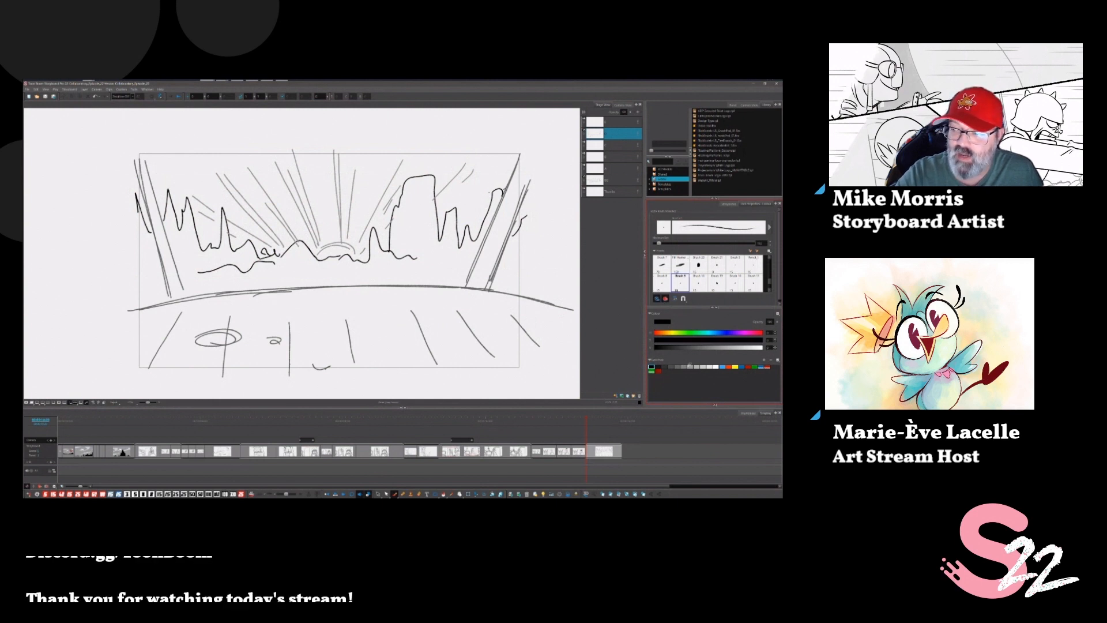
{"action": "left_click", "coordinate": [691, 366]}
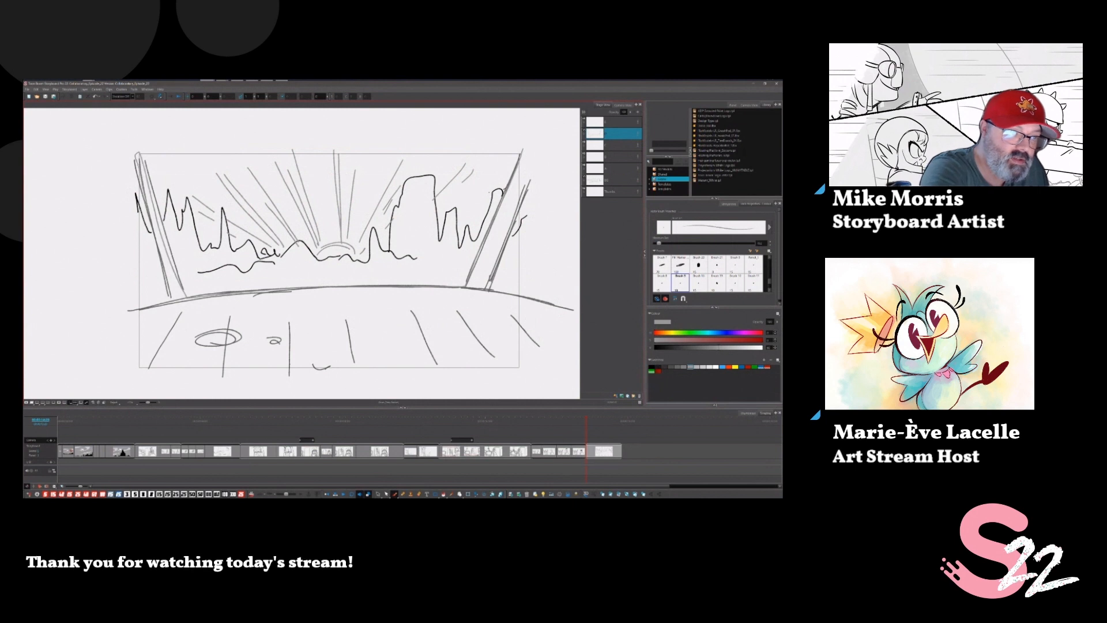
{"action": "mouse_move", "coordinate": [142, 308]}
{"action": "left_mouse_down"}
{"action": "mouse_move", "coordinate": [202, 383]}
{"action": "mouse_move", "coordinate": [567, 396]}
{"action": "mouse_move", "coordinate": [576, 310]}
{"action": "mouse_move", "coordinate": [490, 297]}
{"action": "left_mouse_up"}
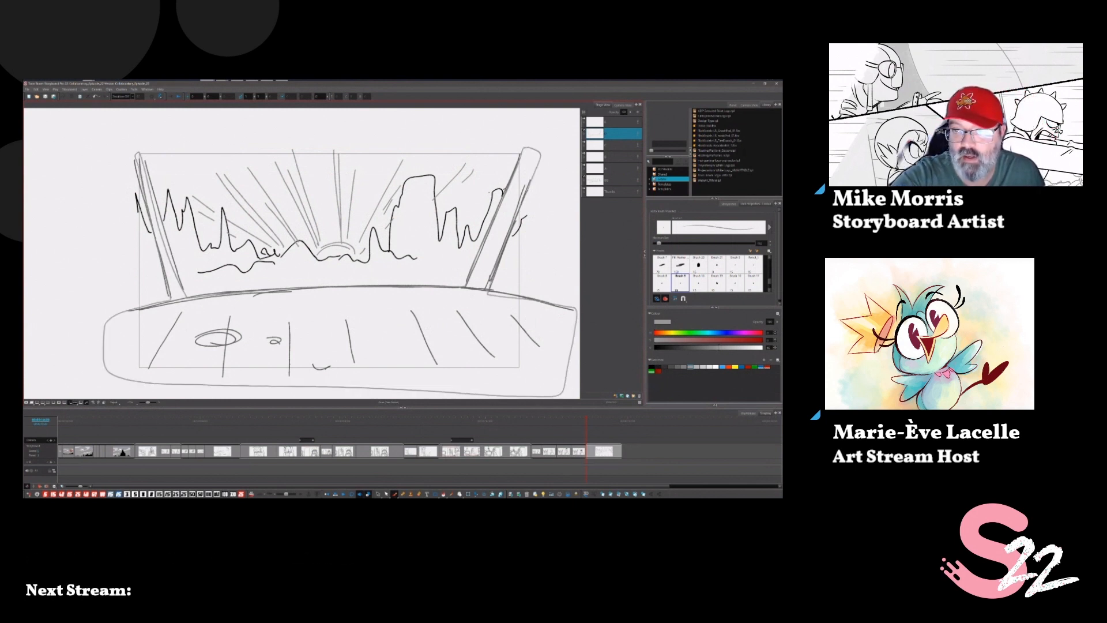
{"action": "left_click_drag", "start_coordinate": [522, 196], "coordinate": [141, 309]}
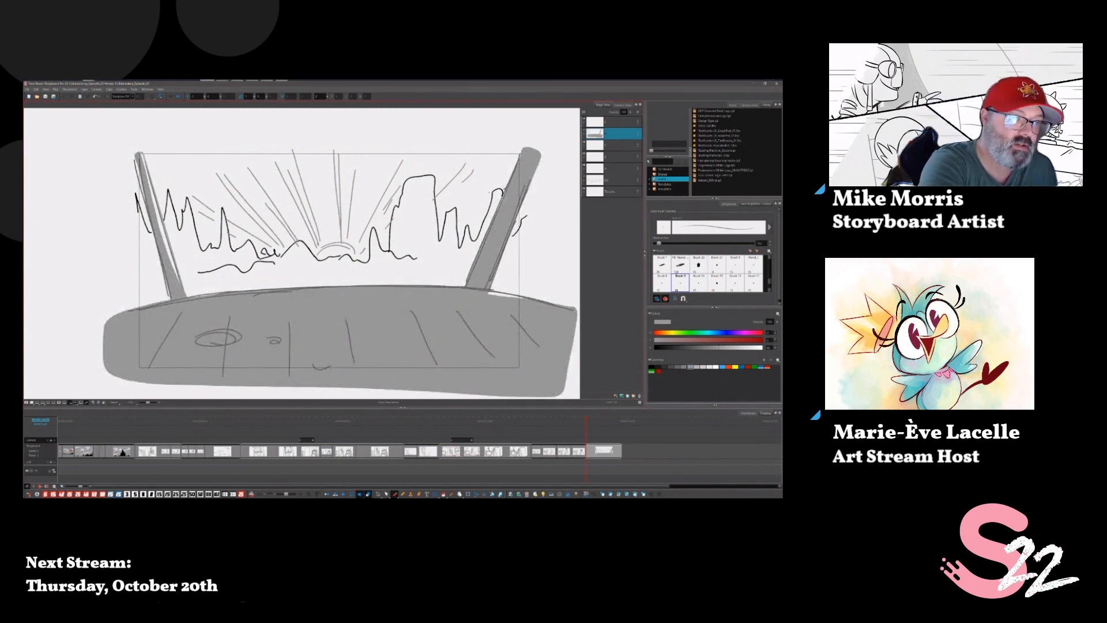
{"action": "left_click", "coordinate": [159, 222]}
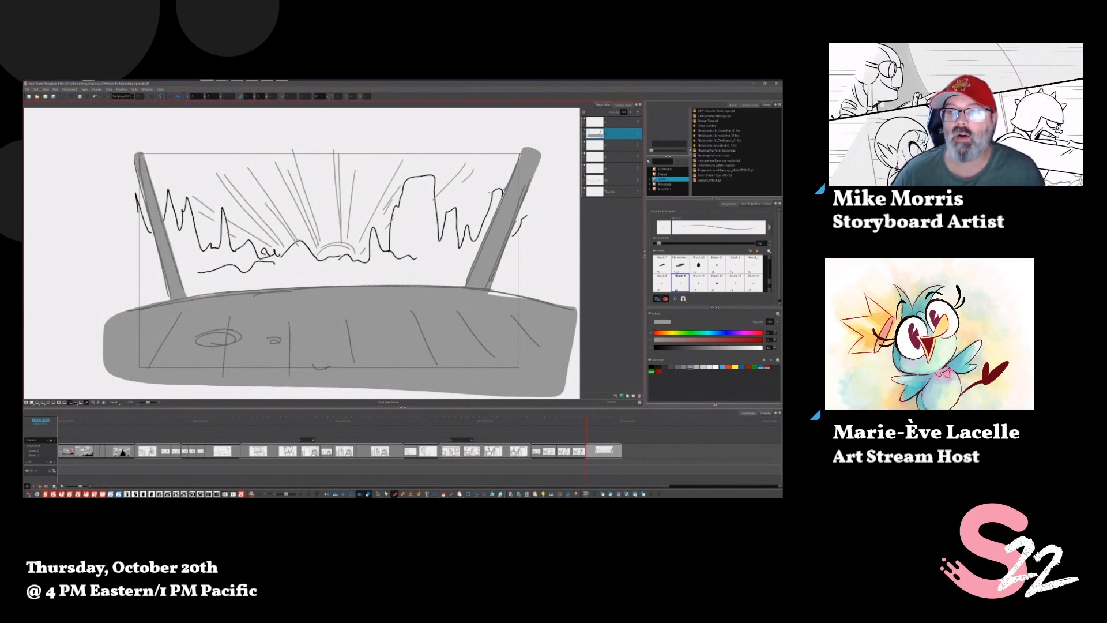
Animate the skyline and sun layer to enlarge and shift slightly down by the end of the panel.
{"action": "left_click", "coordinate": [611, 182]}
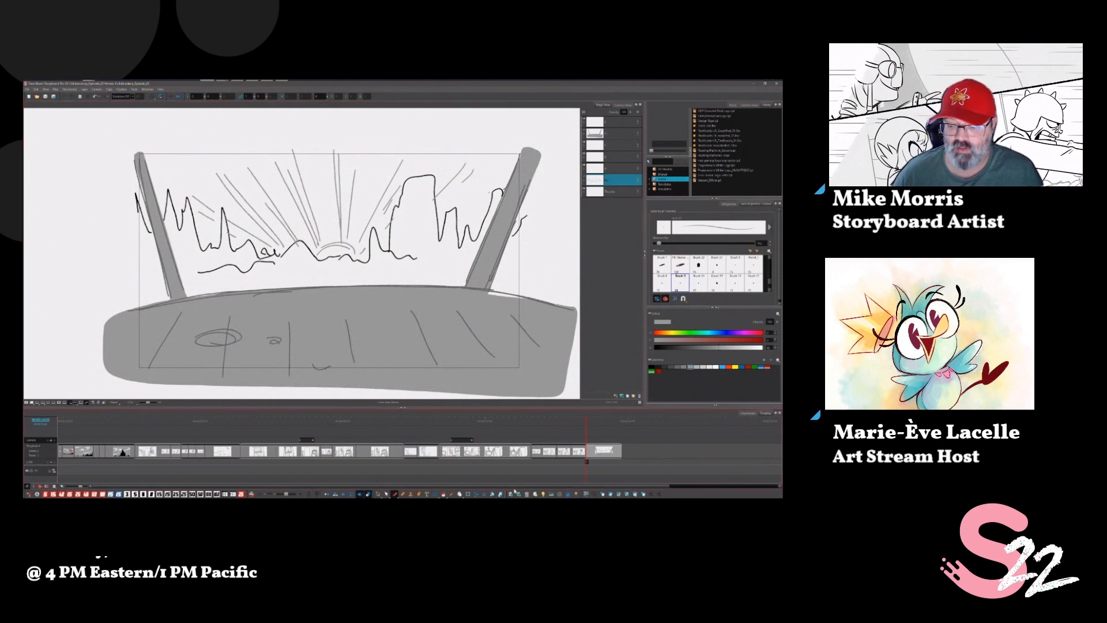
{"action": "left_click", "coordinate": [468, 494]}
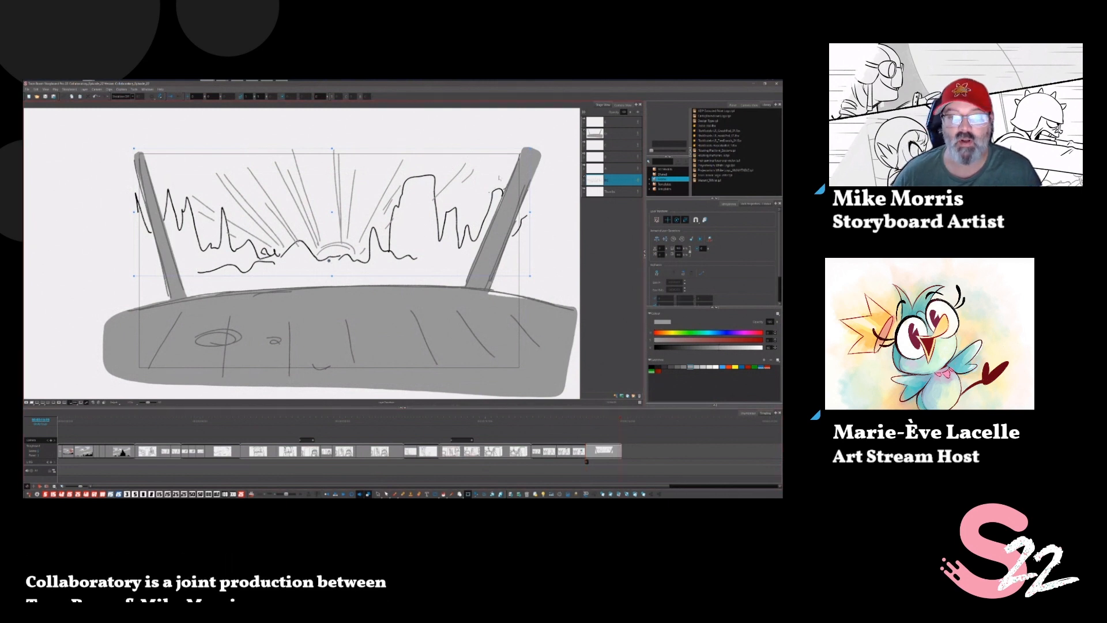
{"action": "left_click_drag", "start_coordinate": [530, 149], "coordinate": [572, 123]}
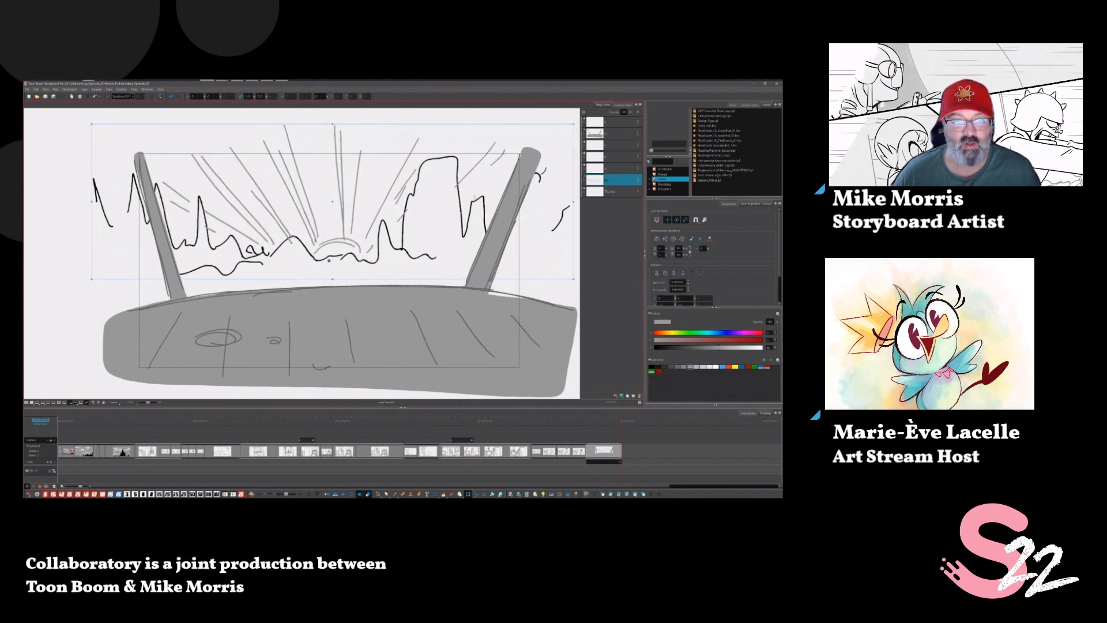
{"action": "left_click_drag", "start_coordinate": [329, 261], "coordinate": [329, 267]}
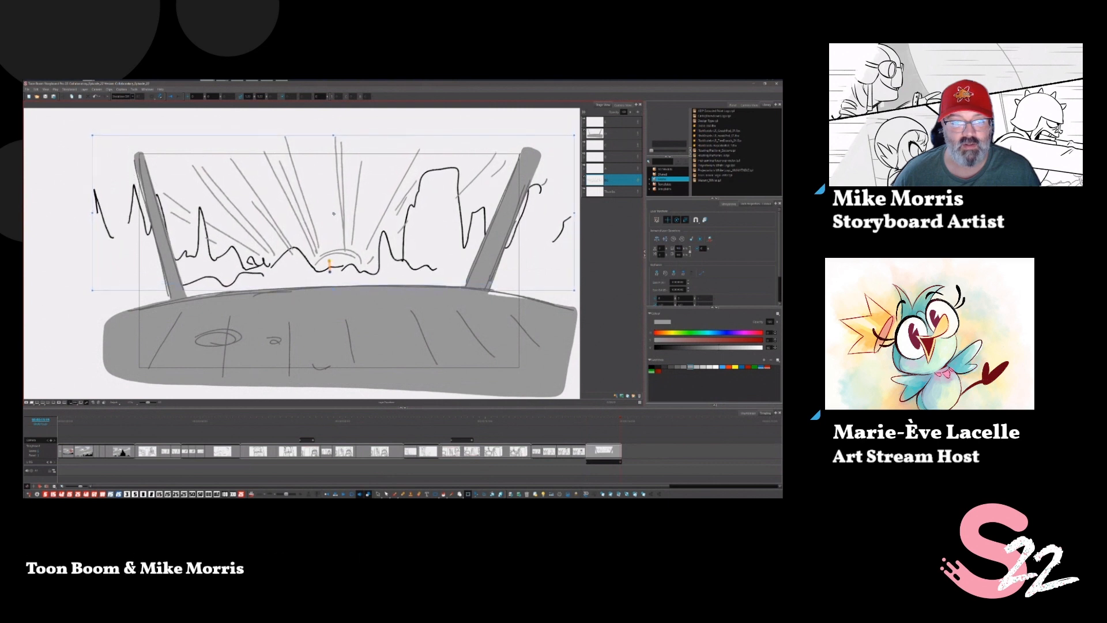
{"action": "left_click_drag", "start_coordinate": [616, 422], "coordinate": [555, 415]}
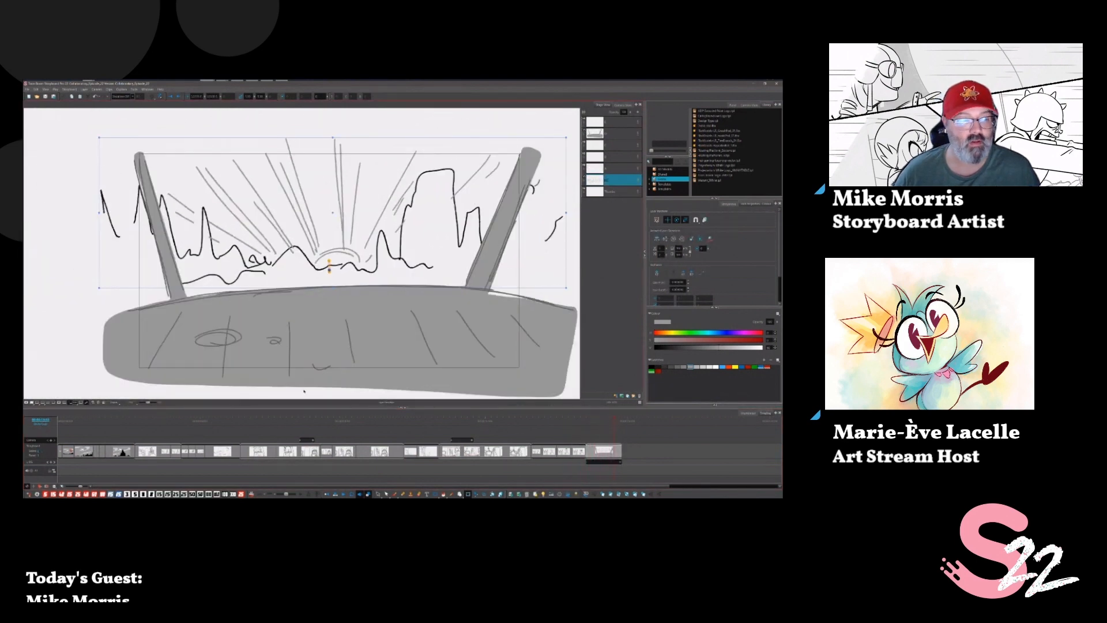
Raise the camera frame to crop the lower part of the dashboard, and preview the windshield scene.
{"action": "left_click", "coordinate": [475, 494]}
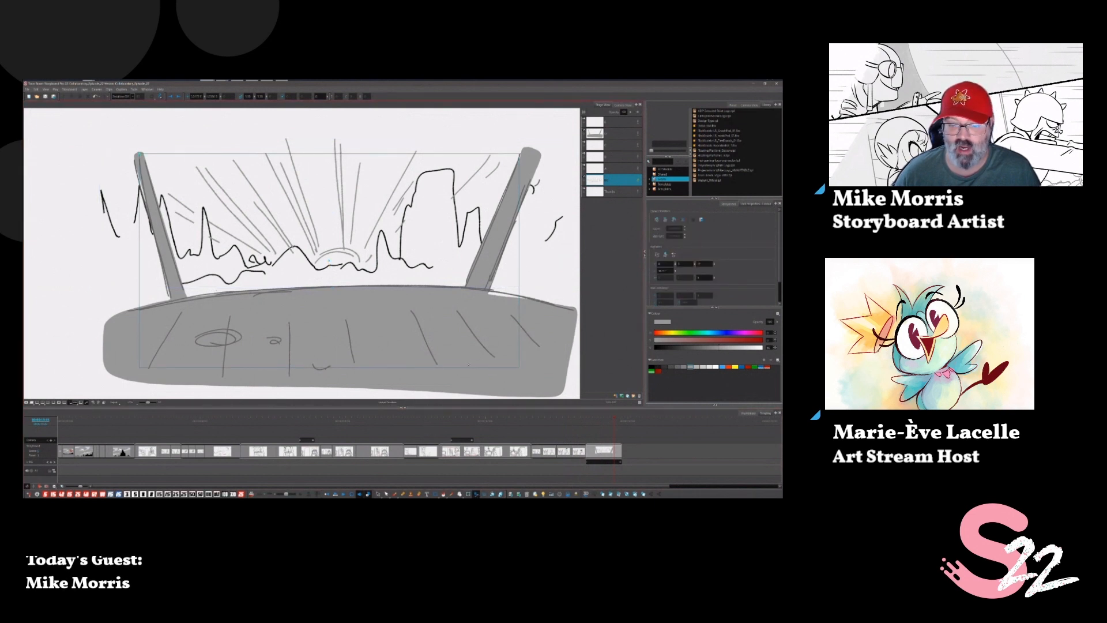
{"action": "left_click_drag", "start_coordinate": [469, 364], "coordinate": [468, 334]}
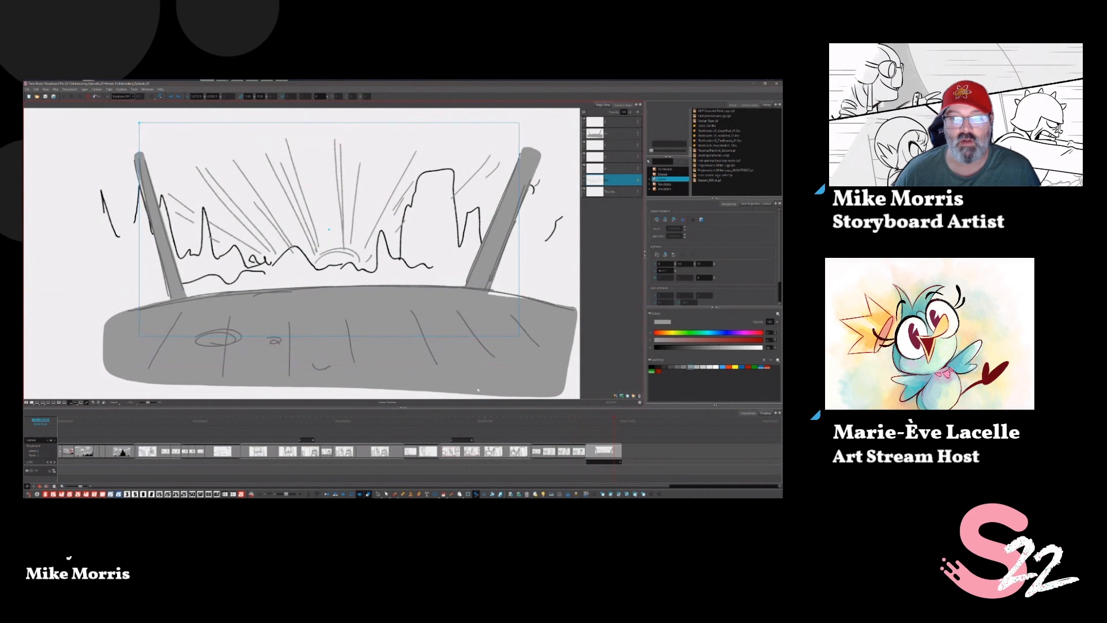
{"action": "key", "text": "space"}
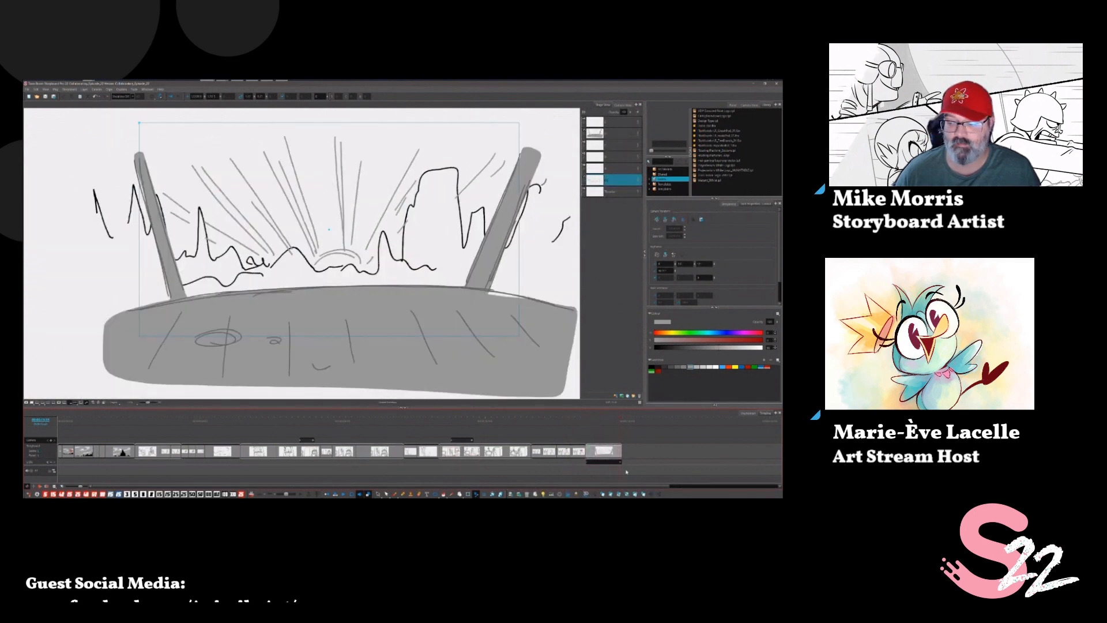
Duplicate the last cockpit panel with the uniformed pilot, and move the copy to the timeline's end after the windshield scene.
{"action": "left_click", "coordinate": [576, 440]}
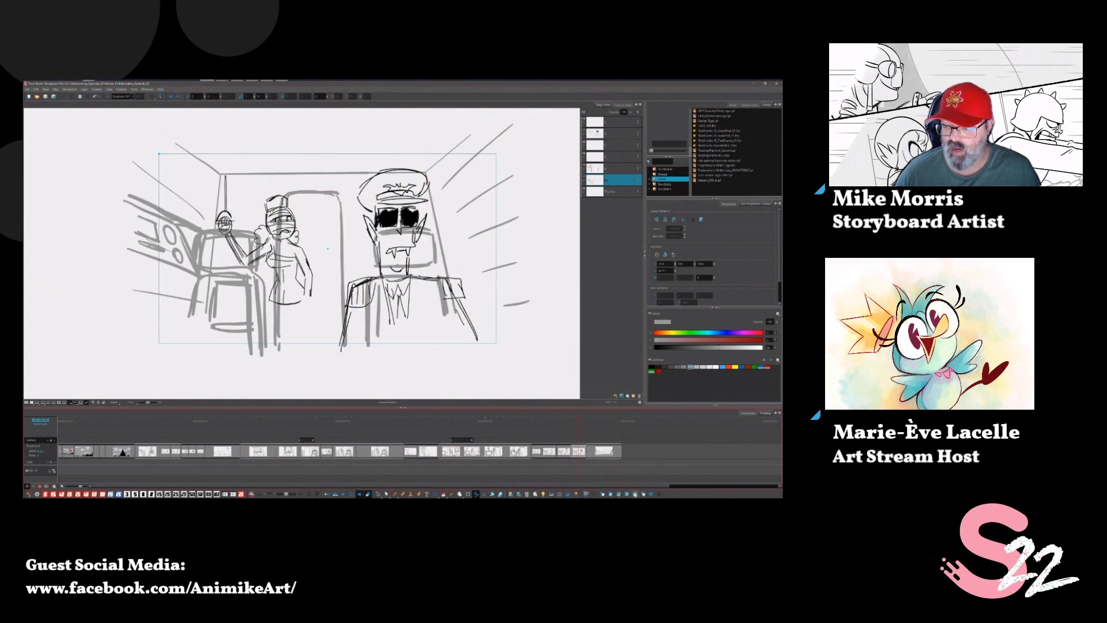
{"action": "key", "text": "ctrl+d"}
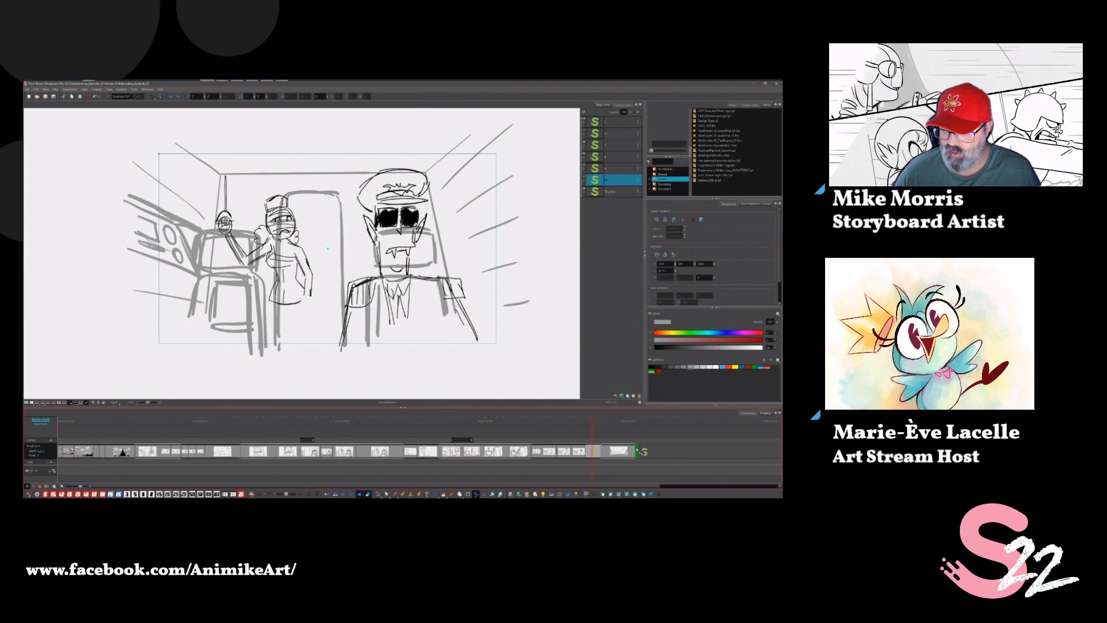
{"action": "double_click", "coordinate": [637, 451]}
{"action": "left_click", "coordinate": [408, 329]}
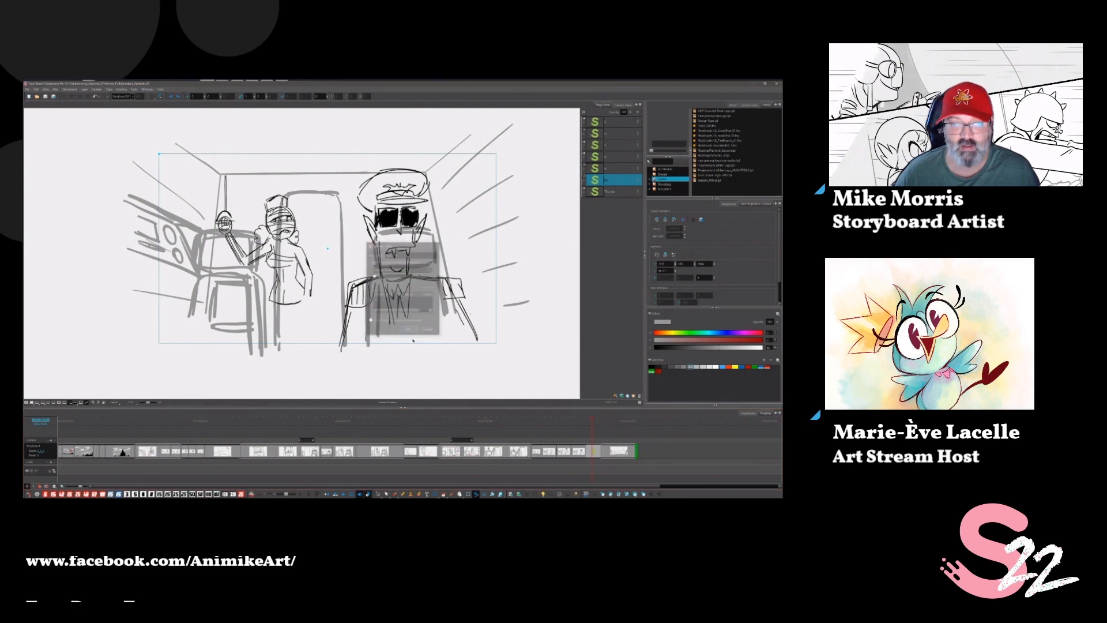
{"action": "scroll", "coordinate": [421, 352], "scroll_direction": "up", "scroll_amount": 2}
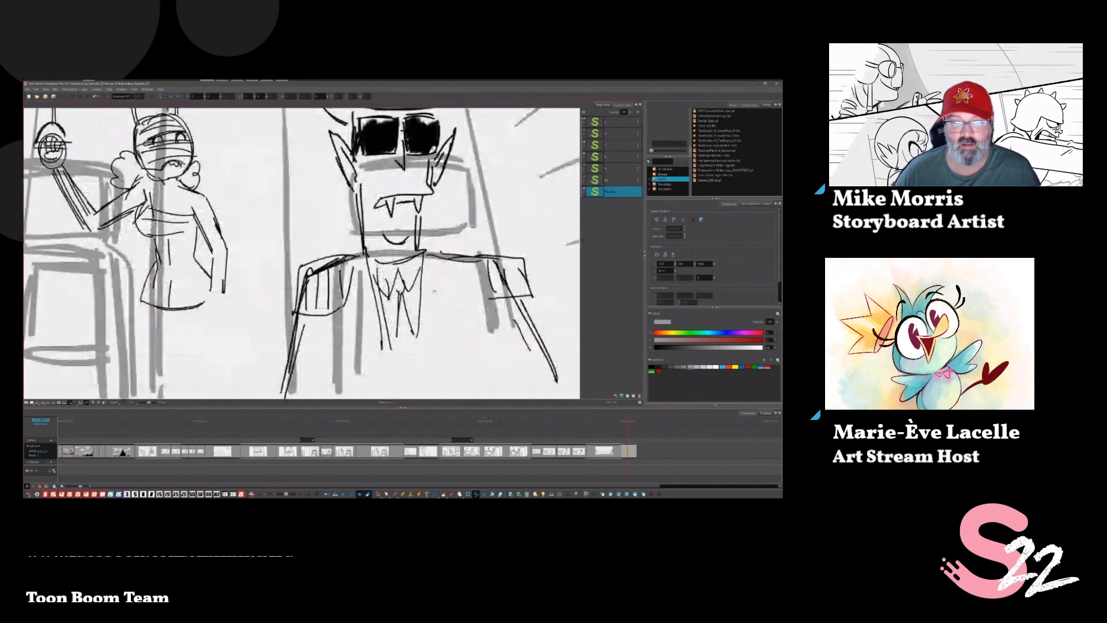
{"action": "key", "text": "shift+z"}
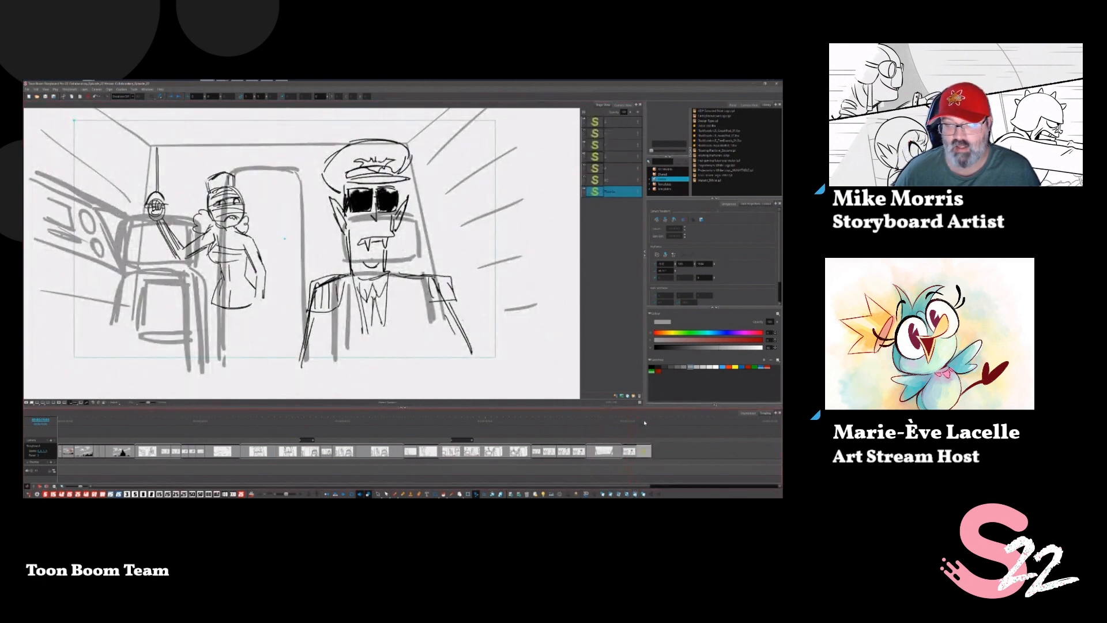
On the second layer from the top, shade the pilot's cap, face edge and sleeves with broad grey brush strokes.
{"action": "left_click", "coordinate": [394, 493]}
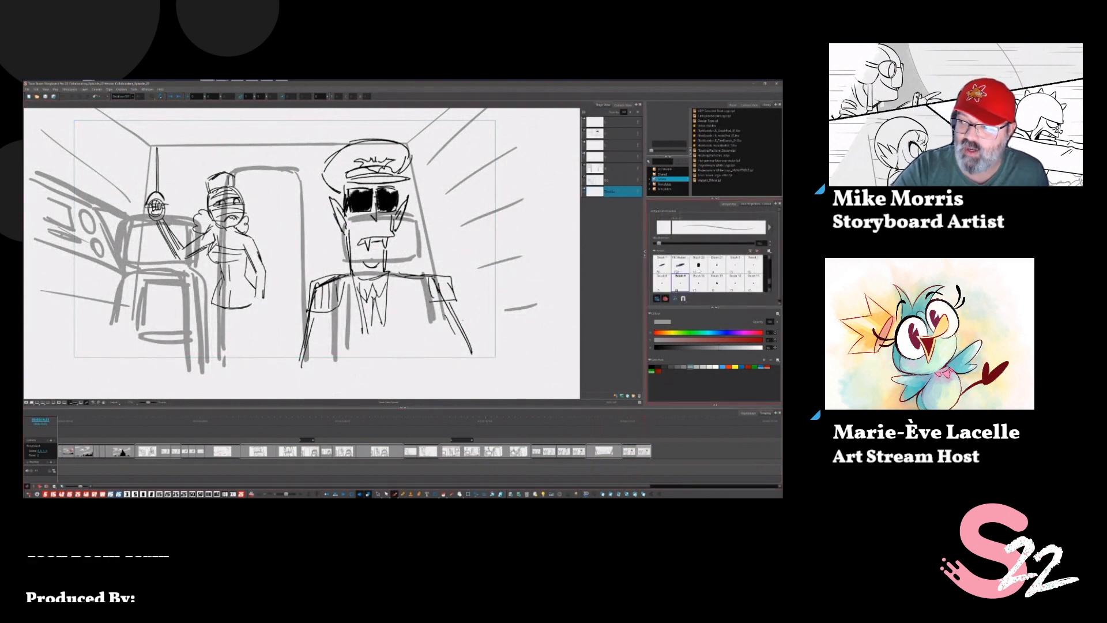
{"action": "left_click", "coordinate": [698, 264]}
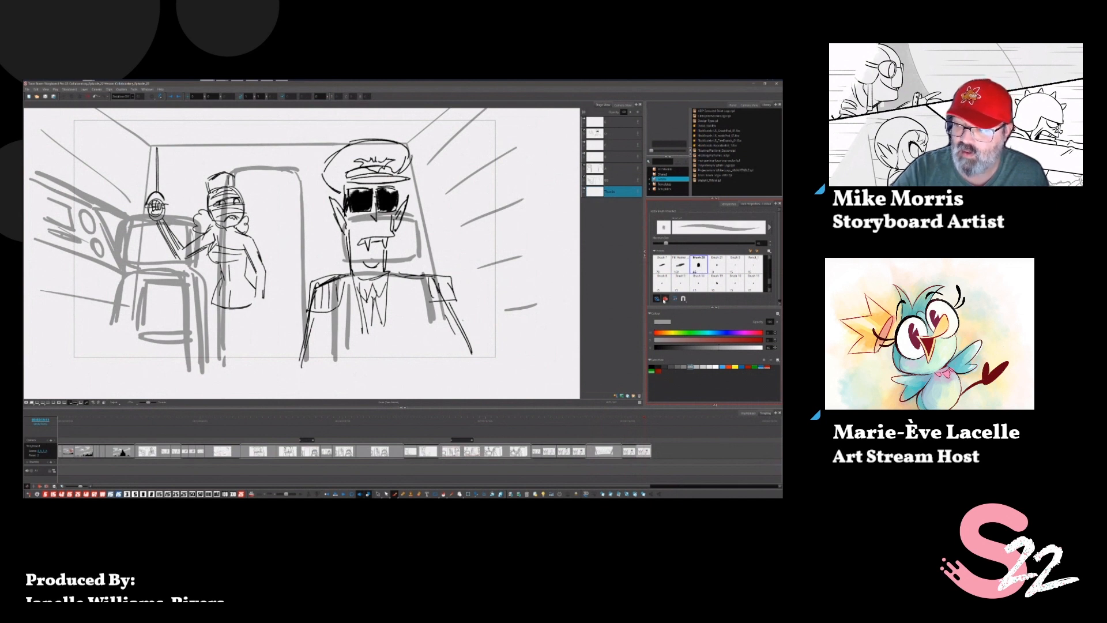
{"action": "left_click", "coordinate": [614, 134]}
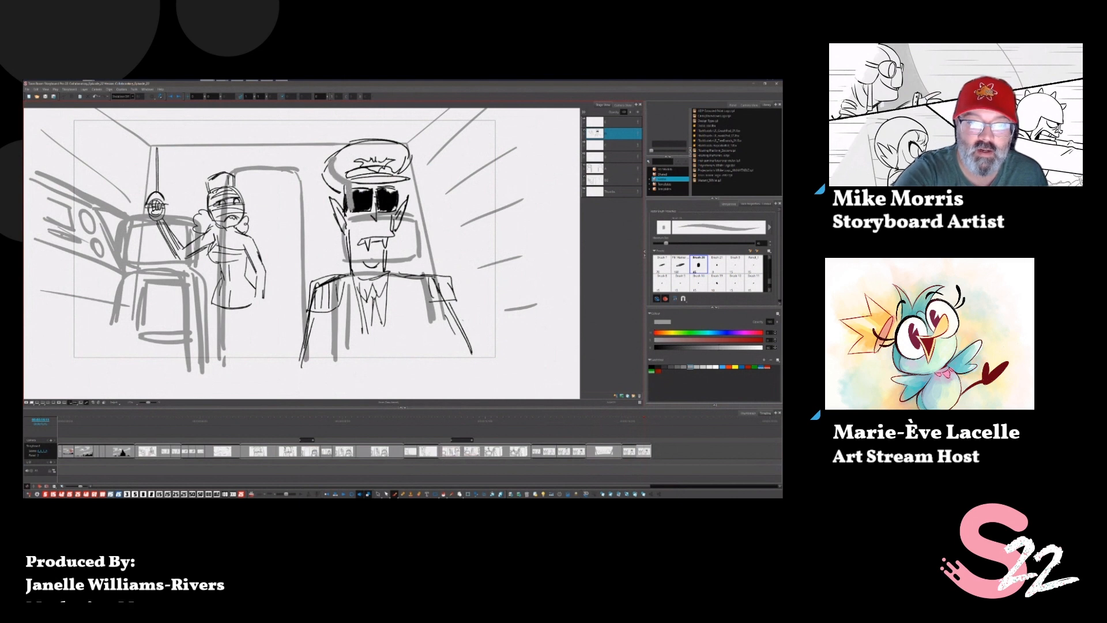
{"action": "mouse_move", "coordinate": [318, 305]}
{"action": "left_mouse_down"}
{"action": "mouse_move", "coordinate": [304, 367]}
{"action": "mouse_move", "coordinate": [334, 277]}
{"action": "mouse_move", "coordinate": [340, 193]}
{"action": "mouse_move", "coordinate": [323, 173]}
{"action": "mouse_move", "coordinate": [303, 363]}
{"action": "left_mouse_up"}
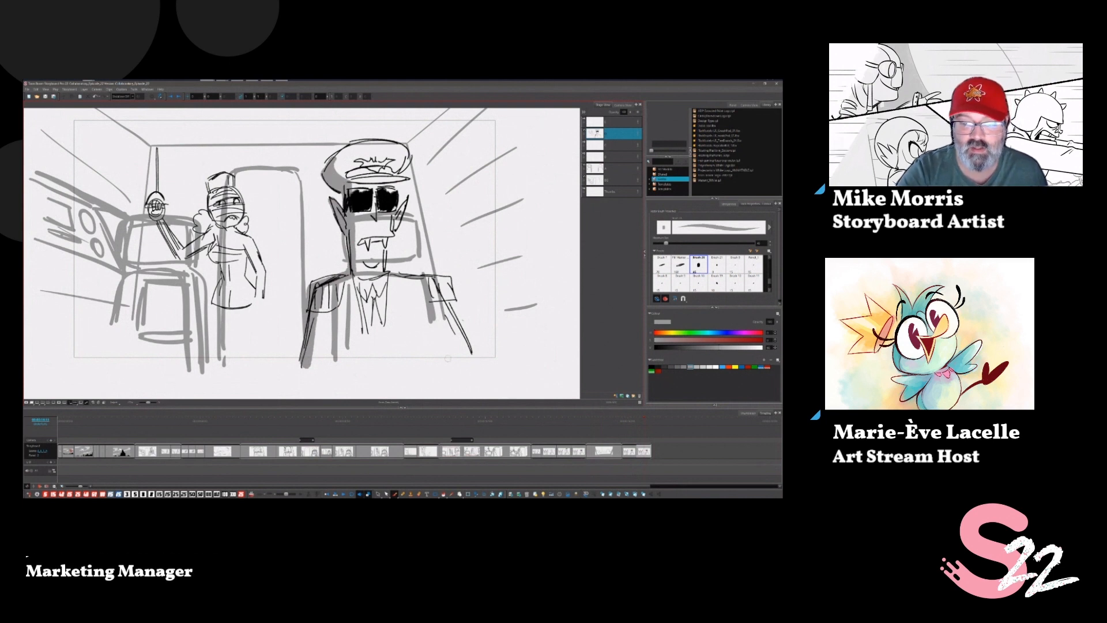
{"action": "left_click_drag", "start_coordinate": [448, 358], "coordinate": [434, 323]}
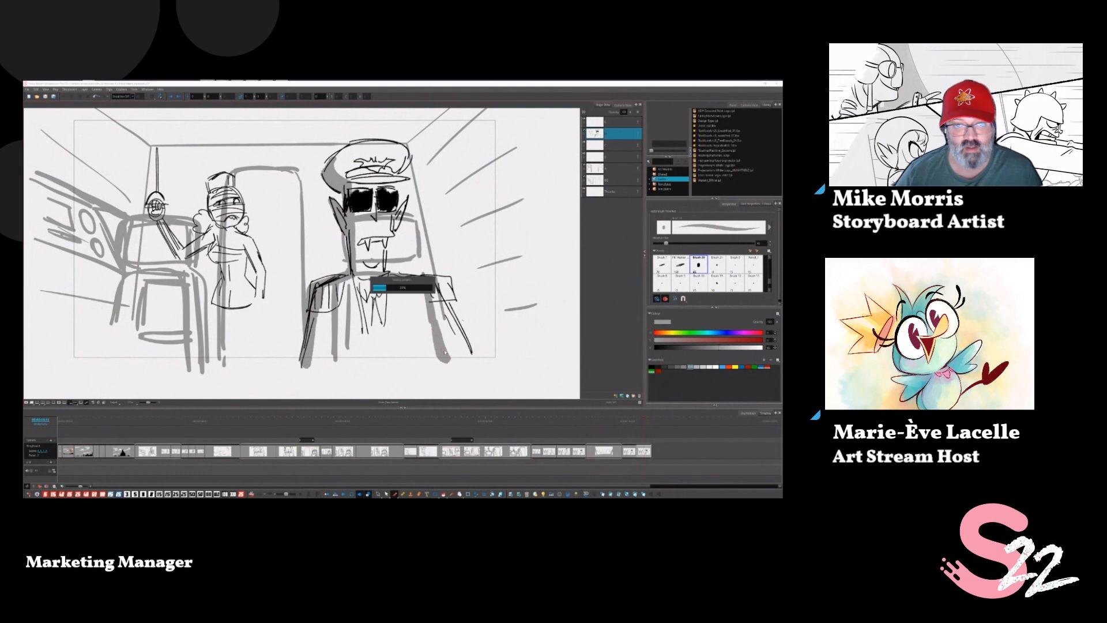
Duplicate the shaded pilot panel, delete the upper mouth line above the fangs, and redraw the mouth in black with a thin brush.
{"action": "key", "text": "ctrl+d"}
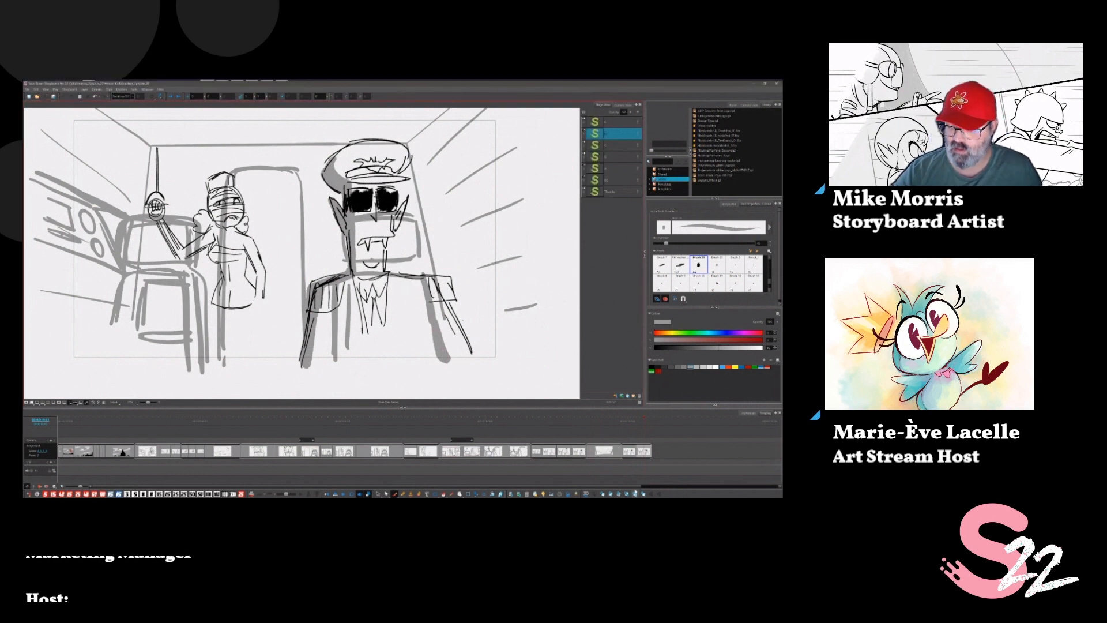
{"action": "key", "text": "alt+s"}
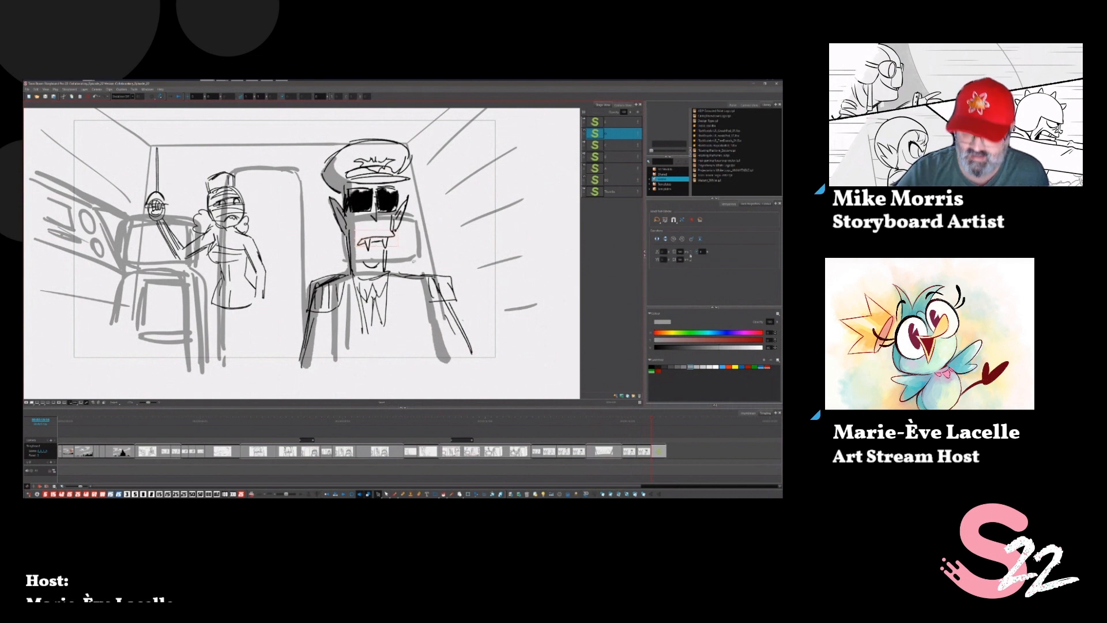
{"action": "key", "text": "Delete"}
{"action": "key", "text": "alt+b"}
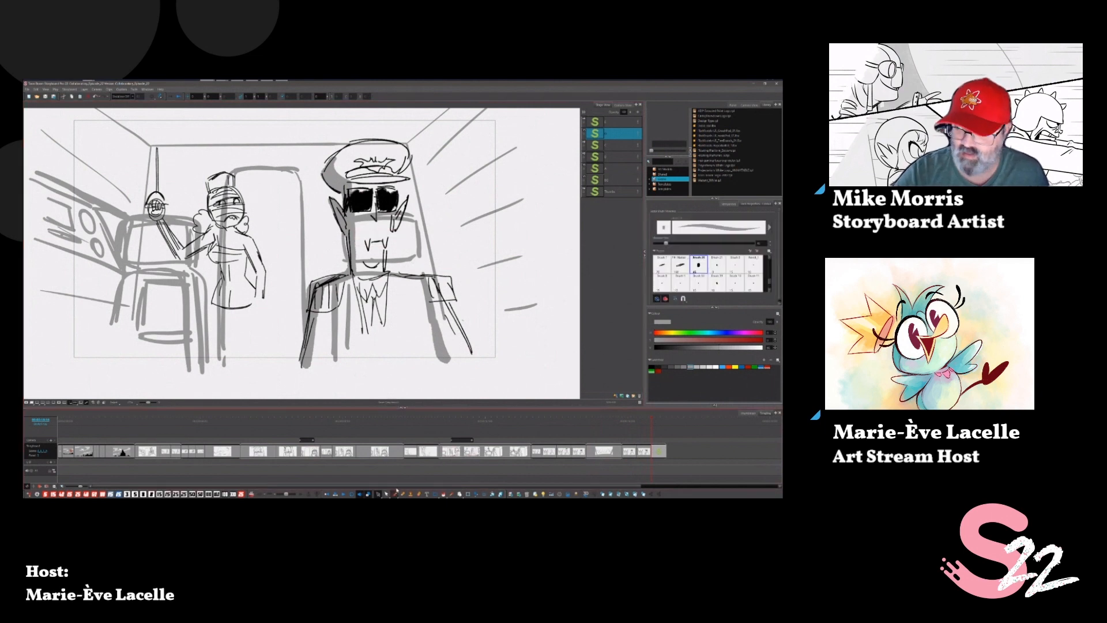
{"action": "left_click", "coordinate": [677, 284]}
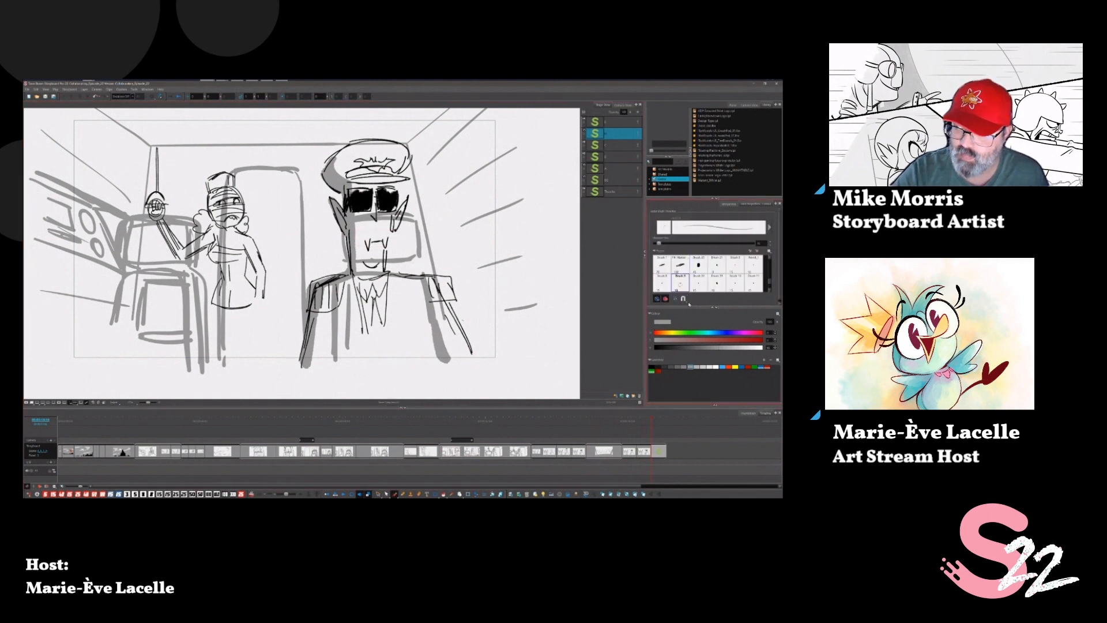
{"action": "left_click", "coordinate": [651, 367]}
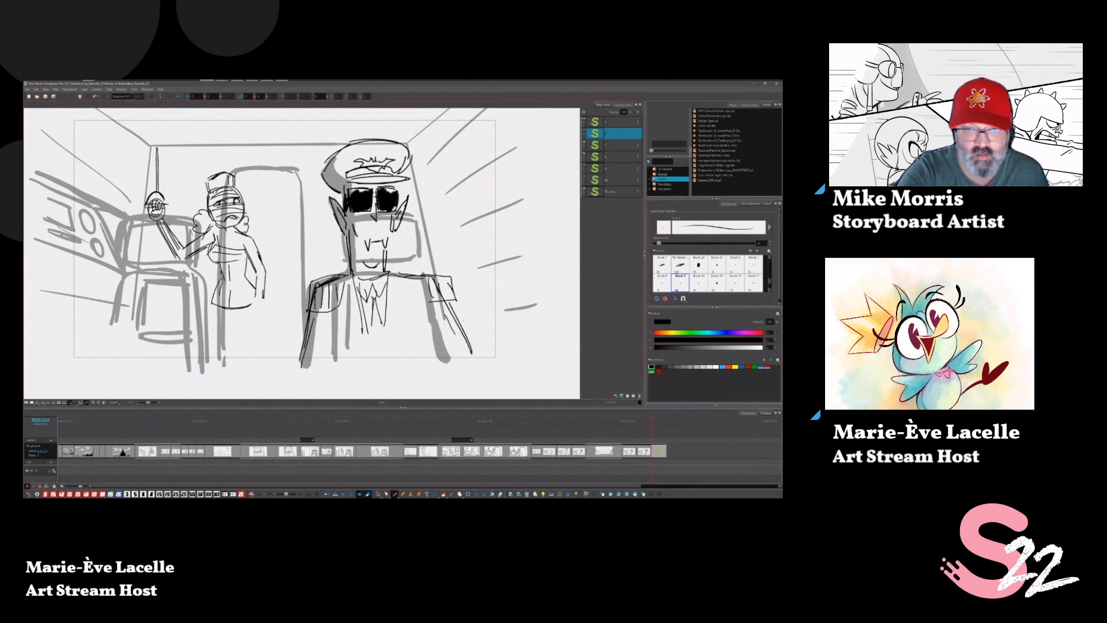
{"action": "left_click_drag", "start_coordinate": [358, 238], "coordinate": [396, 234]}
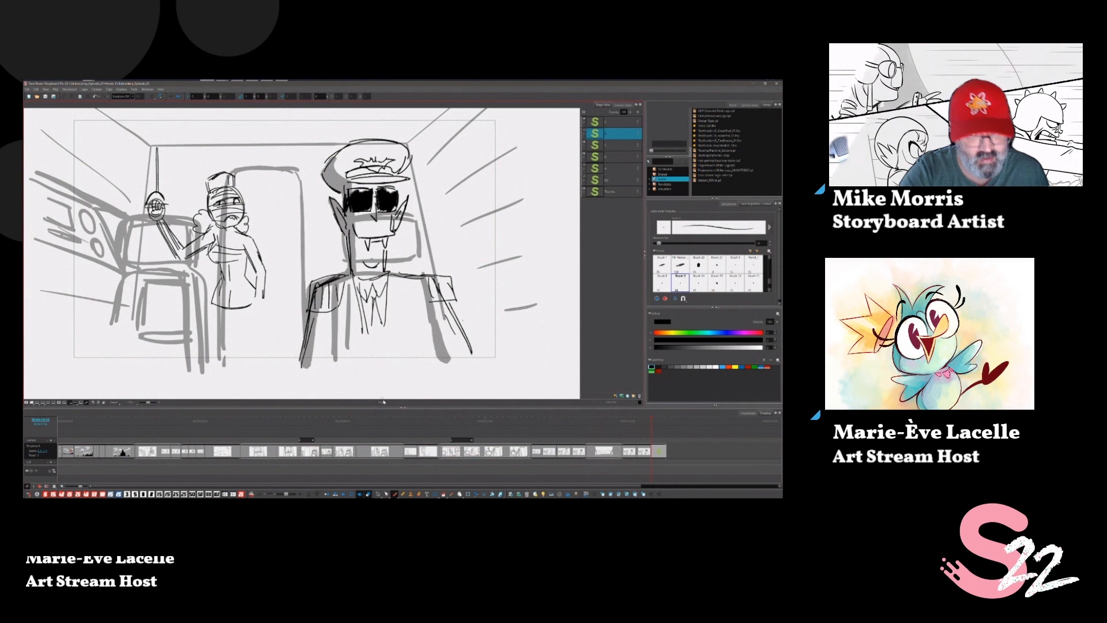
Duplicate the panel again and delete the pilot's head and cap from the copy, keeping his shoulders and collar.
{"action": "left_click", "coordinate": [378, 494]}
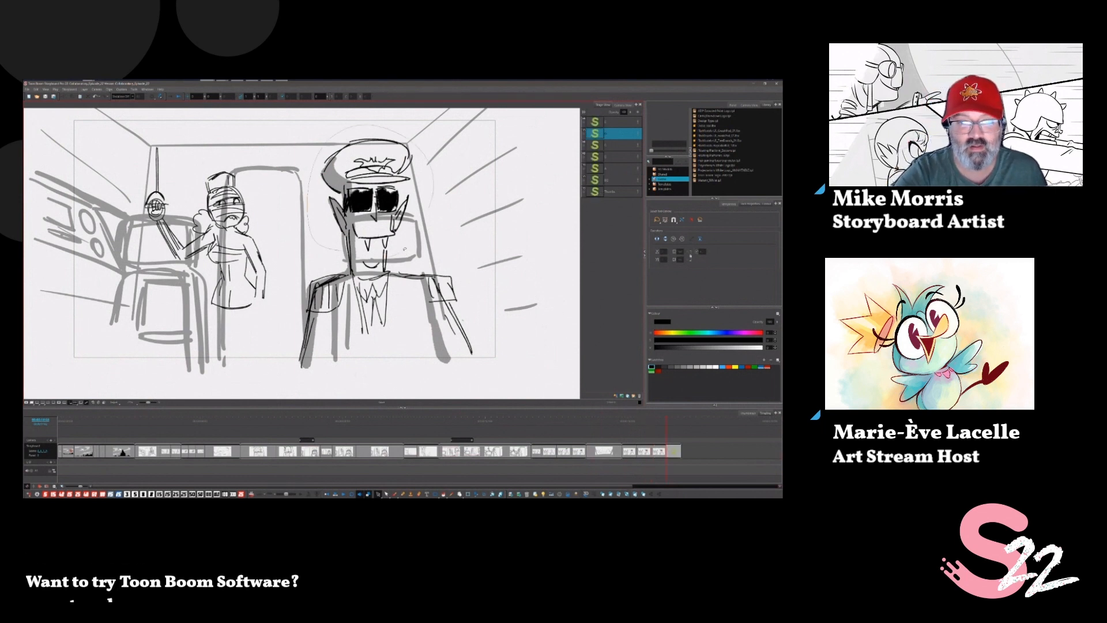
{"action": "key", "text": "ctrl+a"}
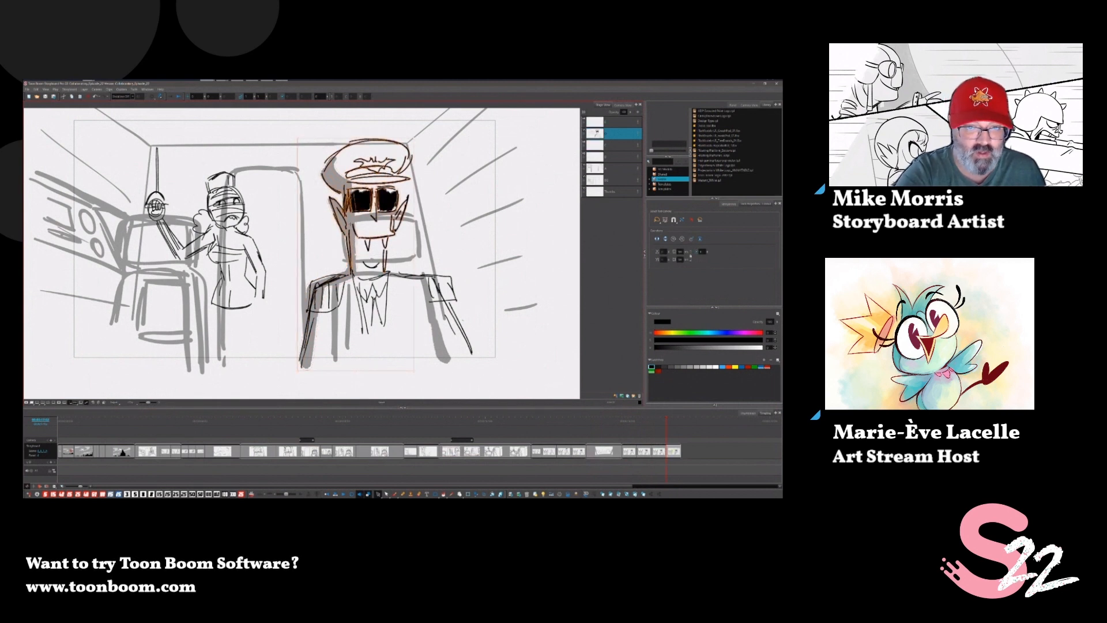
{"action": "left_click", "coordinate": [427, 245]}
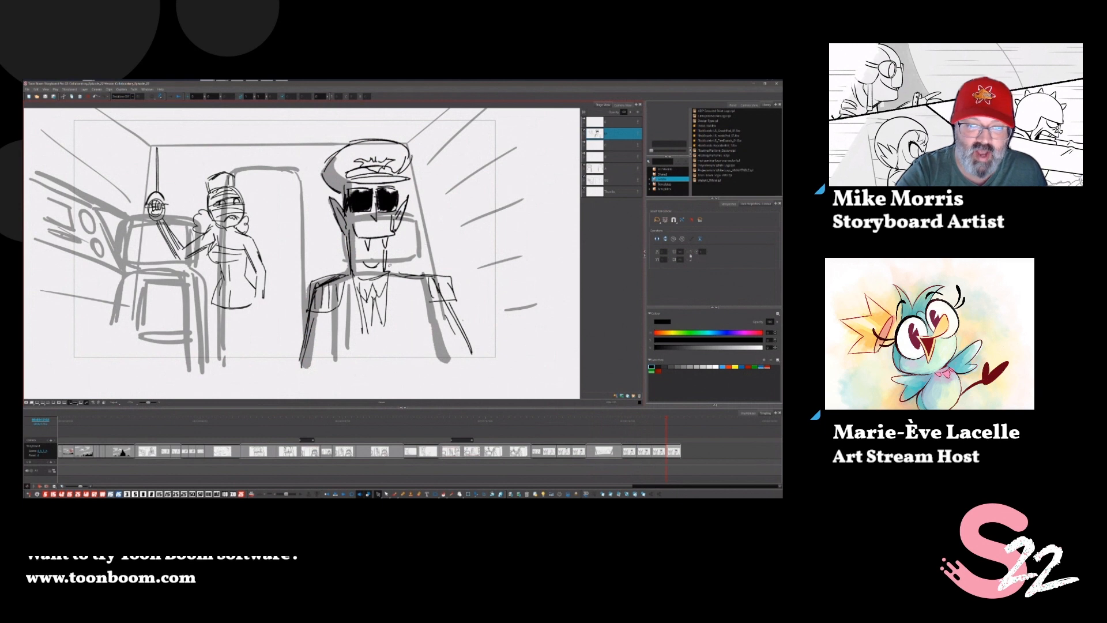
{"action": "left_click", "coordinate": [348, 262]}
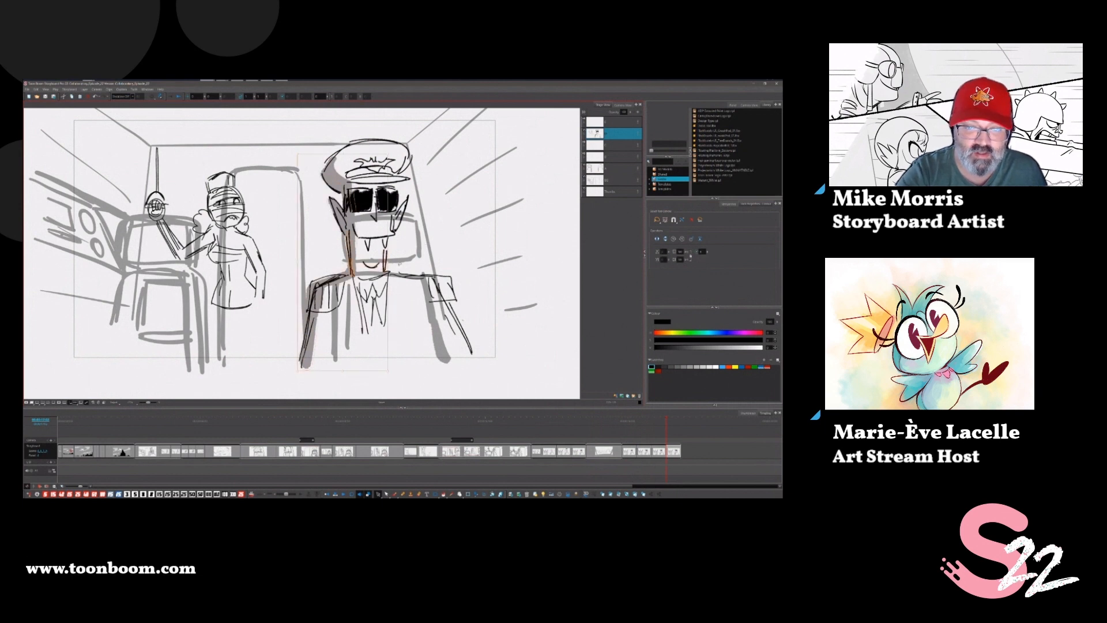
{"action": "key", "text": "alt+b"}
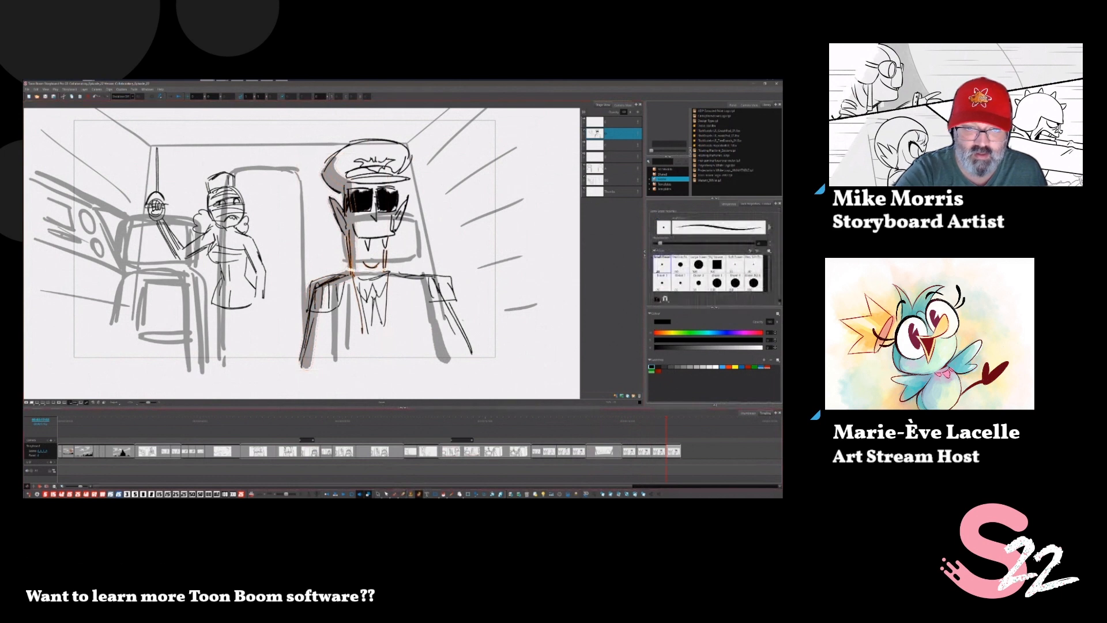
{"action": "key", "text": "alt+s"}
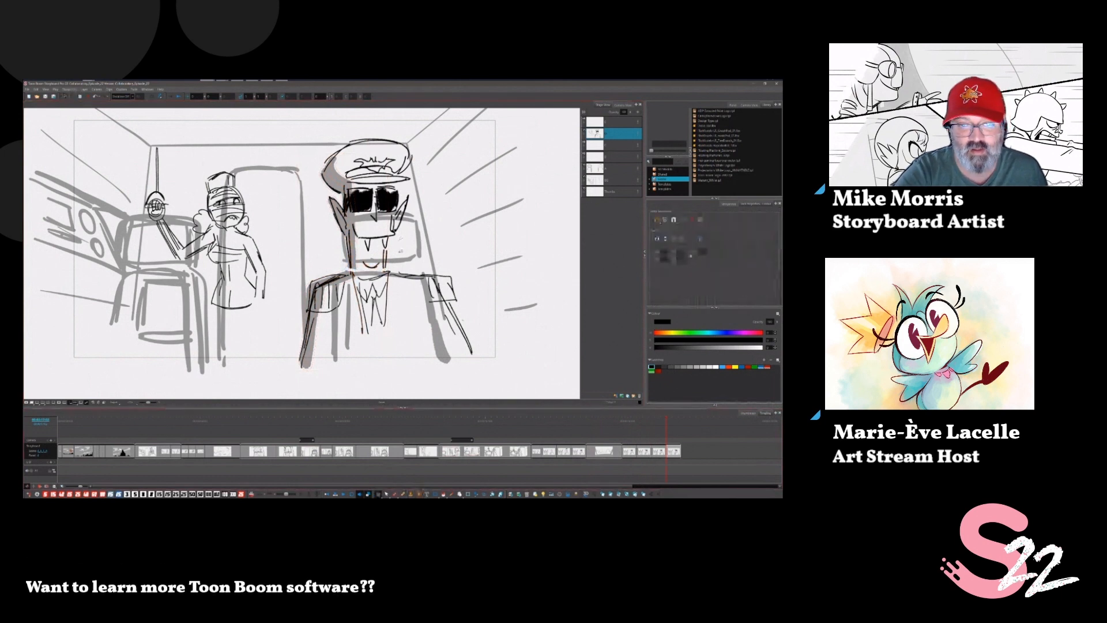
{"action": "left_click", "coordinate": [363, 201]}
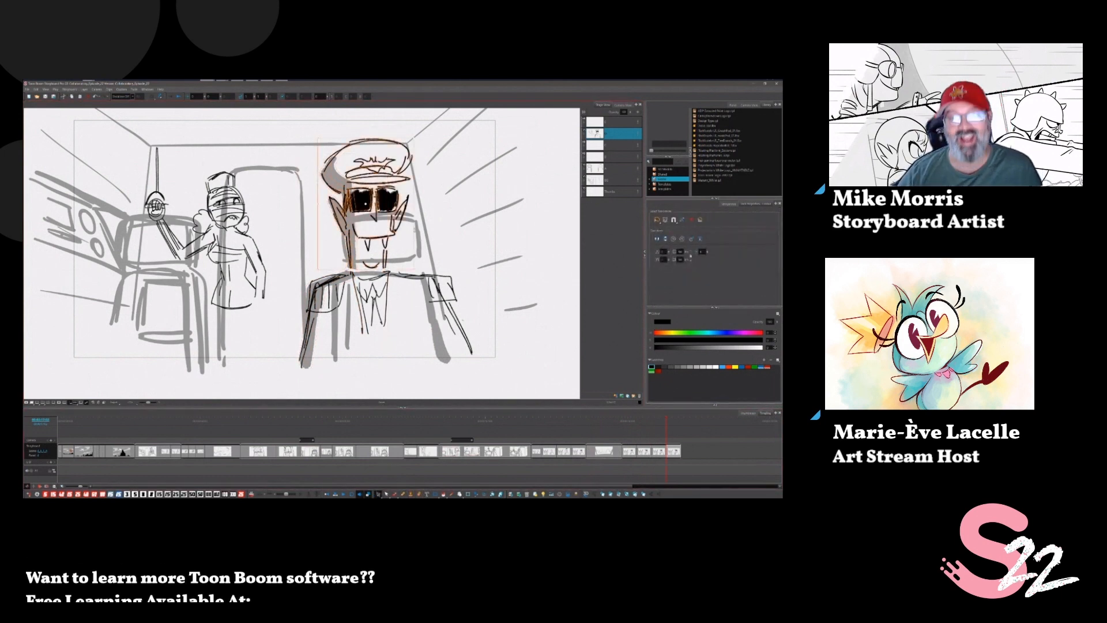
{"action": "key", "text": "Delete"}
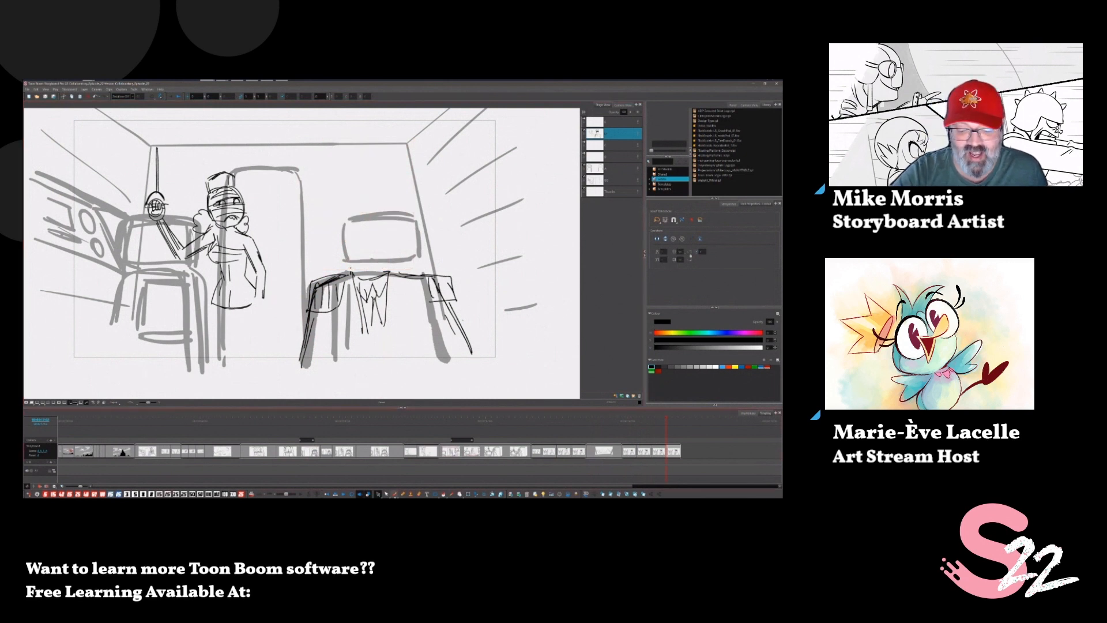
Sketch the front sunglasses lens of the pilot's turned head in black, and draw his thumbs-up hand and forearm beside the mummy stewardess.
{"action": "key", "text": "alt+b"}
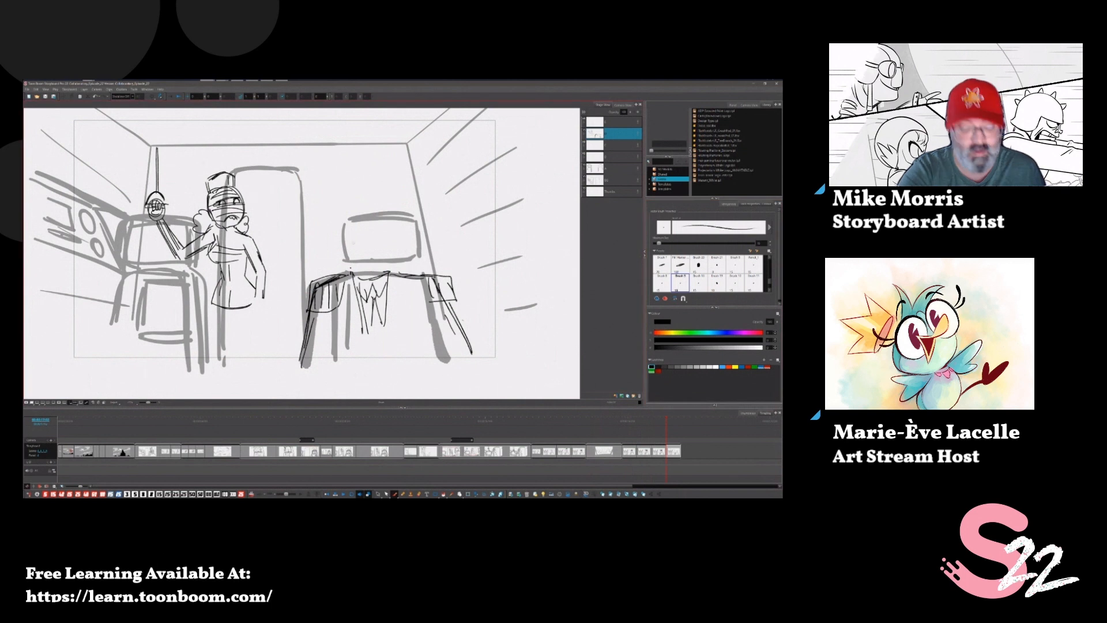
{"action": "key", "text": "ctrl+z"}
{"action": "key", "text": "ctrl+shift+z"}
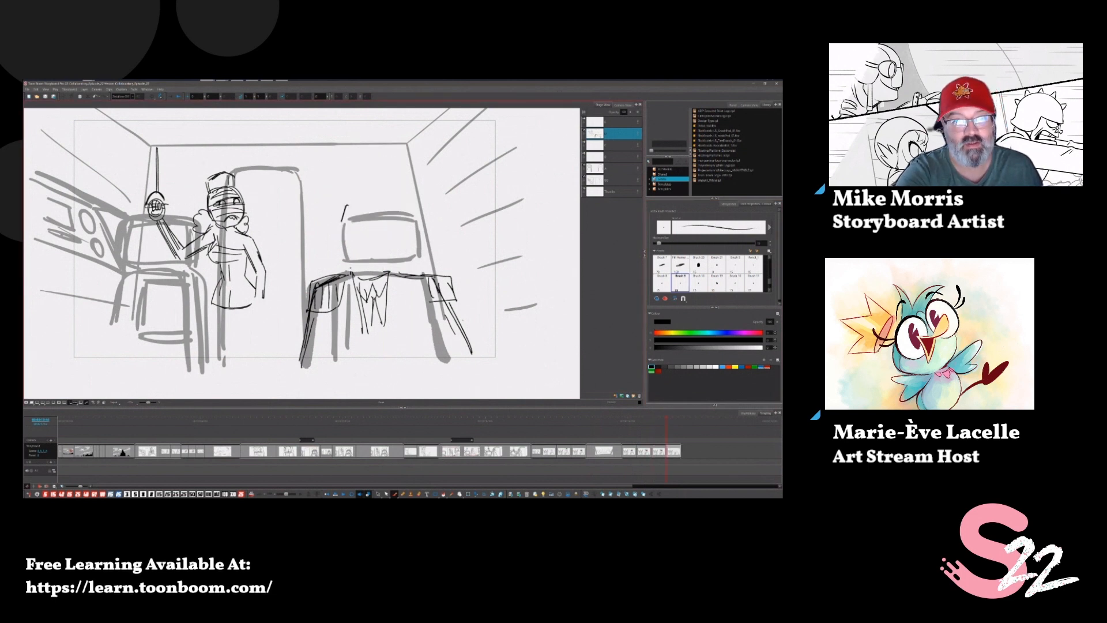
{"action": "left_click_drag", "start_coordinate": [350, 189], "coordinate": [359, 211]}
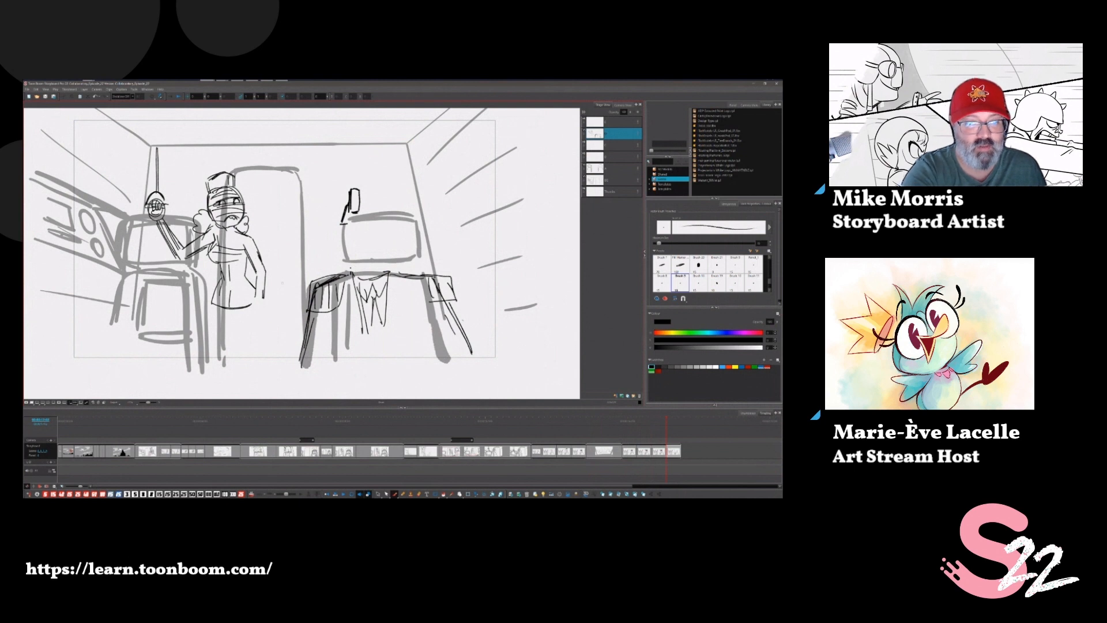
{"action": "left_click_drag", "start_coordinate": [280, 240], "coordinate": [282, 282]}
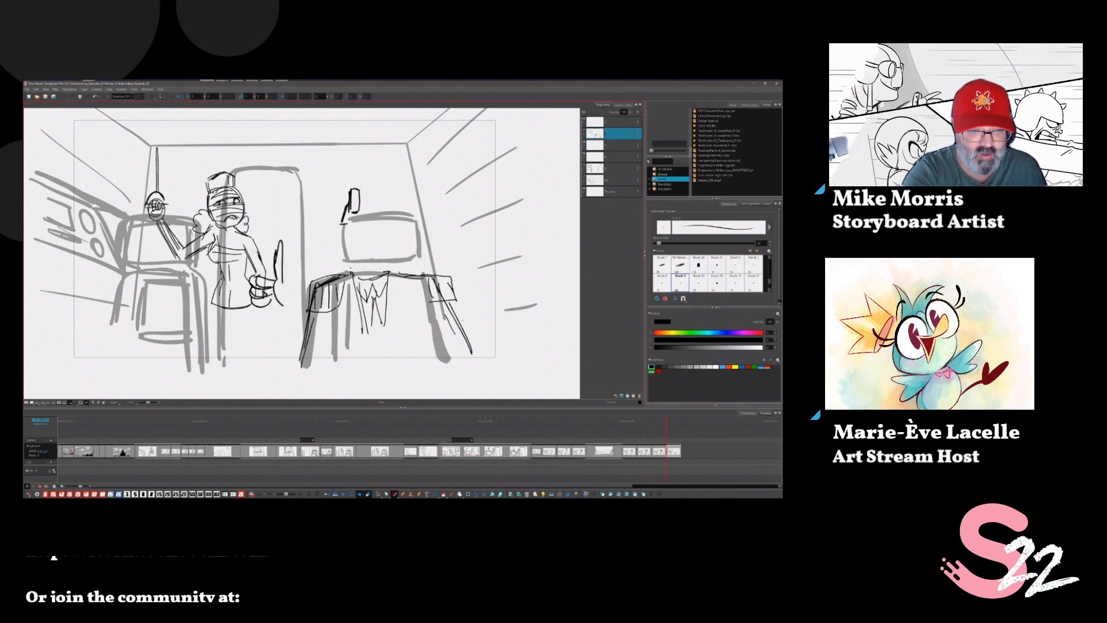
{"action": "mouse_move", "coordinate": [297, 303]}
{"action": "left_mouse_down"}
{"action": "mouse_move", "coordinate": [314, 345]}
{"action": "mouse_move", "coordinate": [271, 357]}
{"action": "left_mouse_up"}
{"action": "left_click_drag", "start_coordinate": [282, 279], "coordinate": [295, 300]}
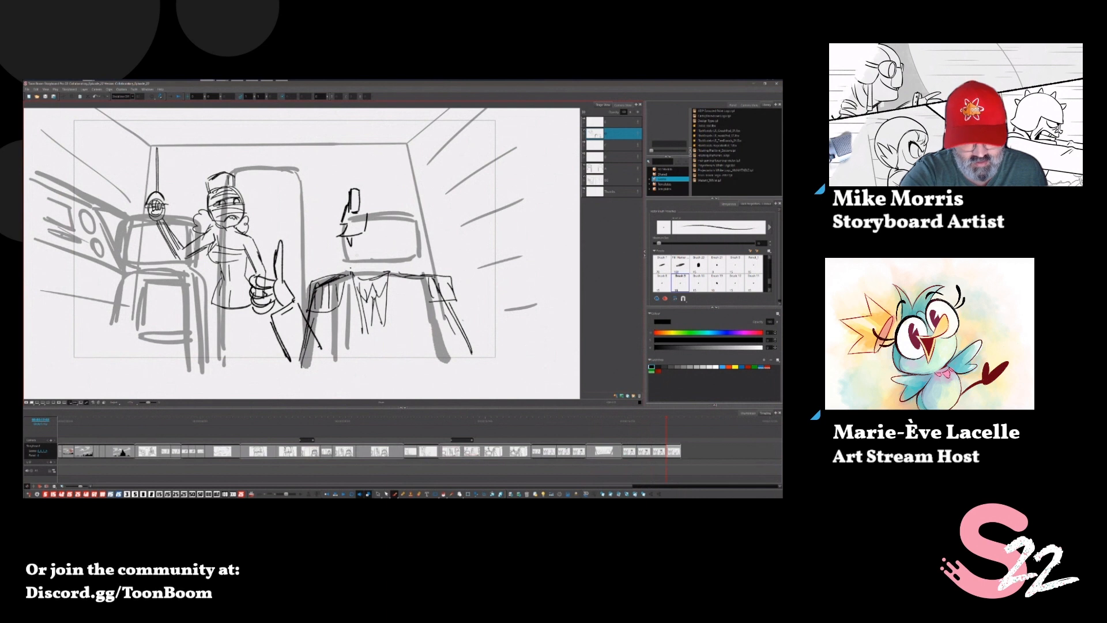
Draw the pilot's neck, pointed ear and tilted cap for a head turned towards the stewardess, and fill both sunglasses lenses with black.
{"action": "left_click_drag", "start_coordinate": [350, 246], "coordinate": [357, 275]}
{"action": "left_click_drag", "start_coordinate": [385, 232], "coordinate": [392, 268]}
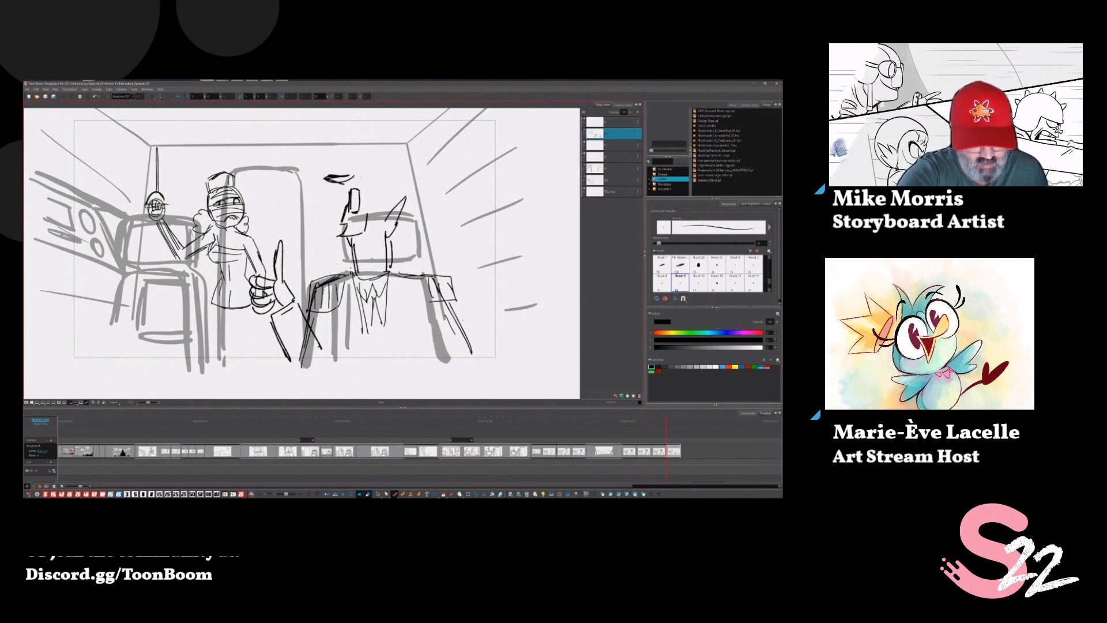
{"action": "mouse_move", "coordinate": [334, 172]}
{"action": "left_mouse_down"}
{"action": "mouse_move", "coordinate": [398, 151]}
{"action": "mouse_move", "coordinate": [408, 186]}
{"action": "mouse_move", "coordinate": [380, 215]}
{"action": "left_mouse_up"}
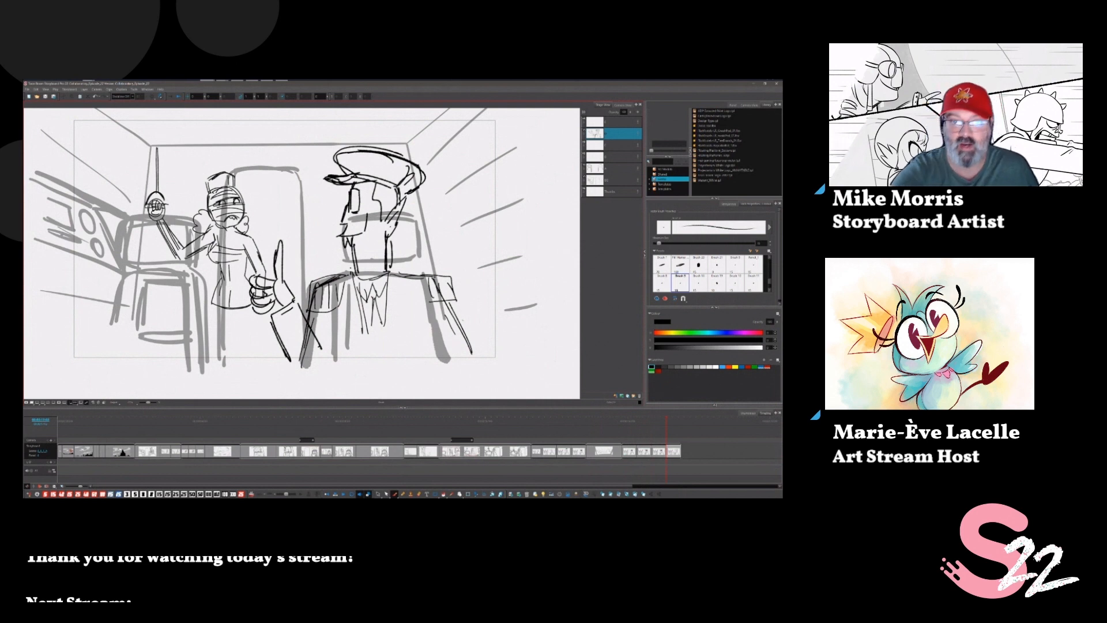
{"action": "left_click_drag", "start_coordinate": [354, 191], "coordinate": [356, 210]}
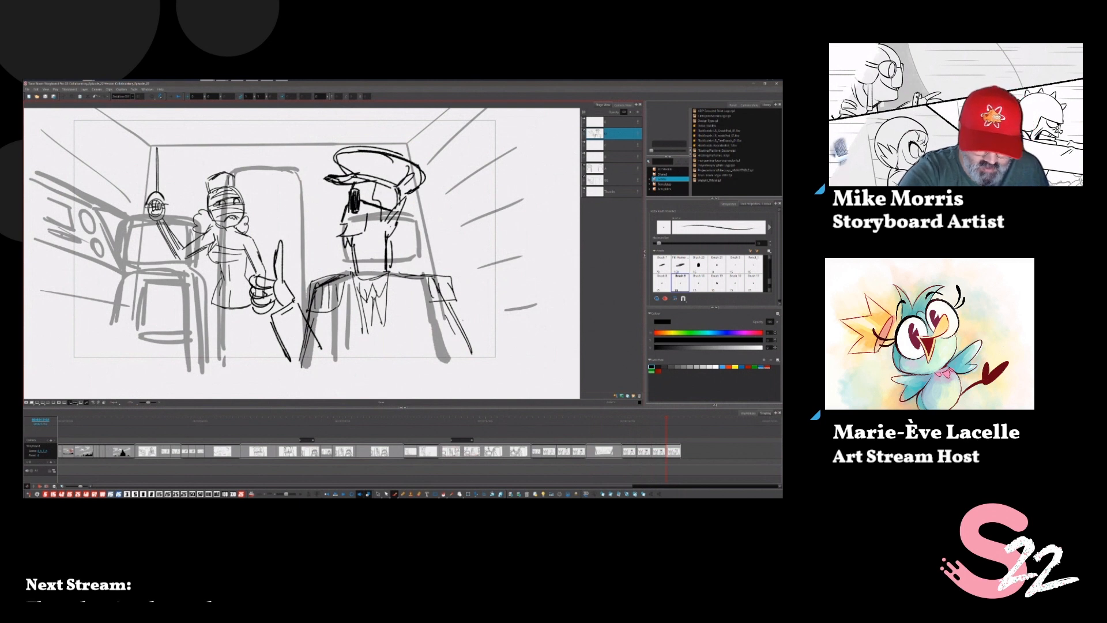
{"action": "left_click_drag", "start_coordinate": [377, 184], "coordinate": [395, 217]}
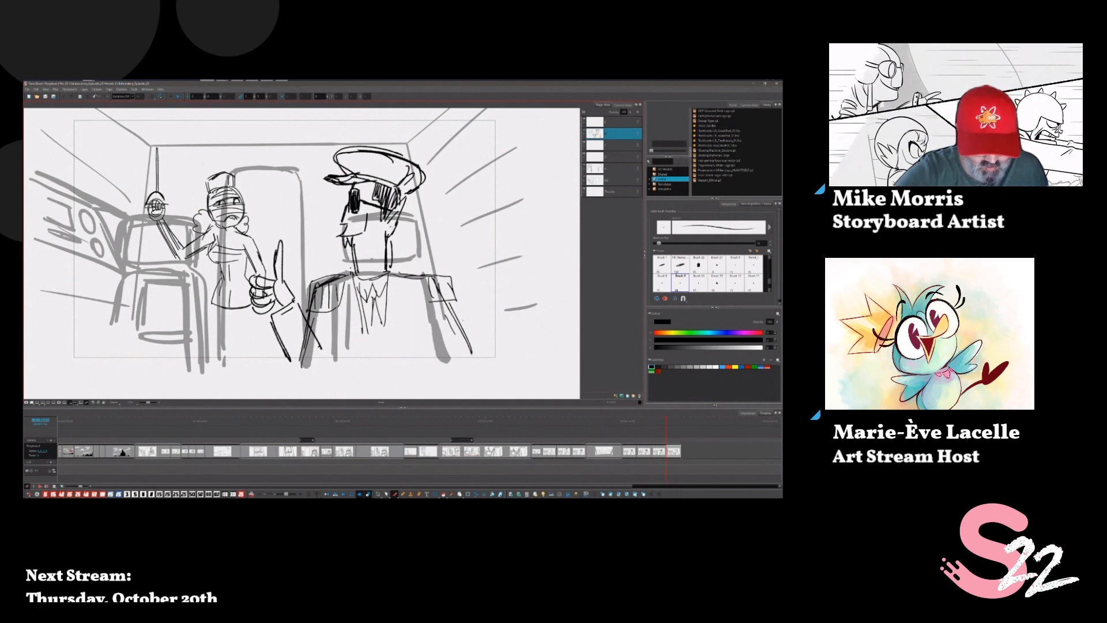
Duplicate the thumbs-up panel and draw grey wavy smoke lines rising around the pilot's head and hand.
{"action": "key", "text": "ctrl+d"}
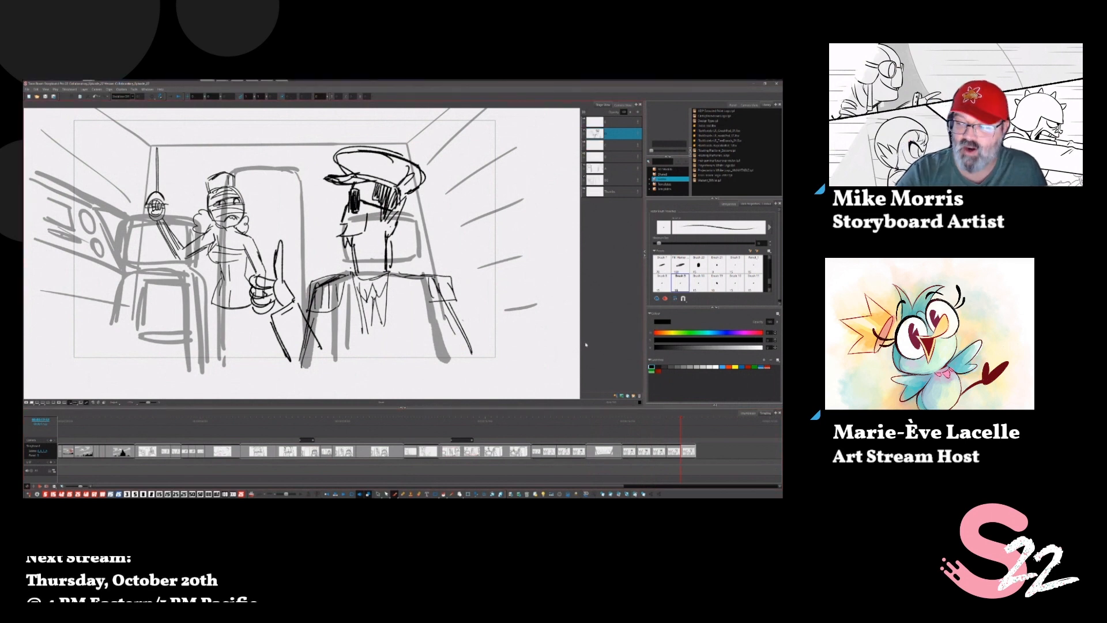
{"action": "left_click", "coordinate": [684, 366]}
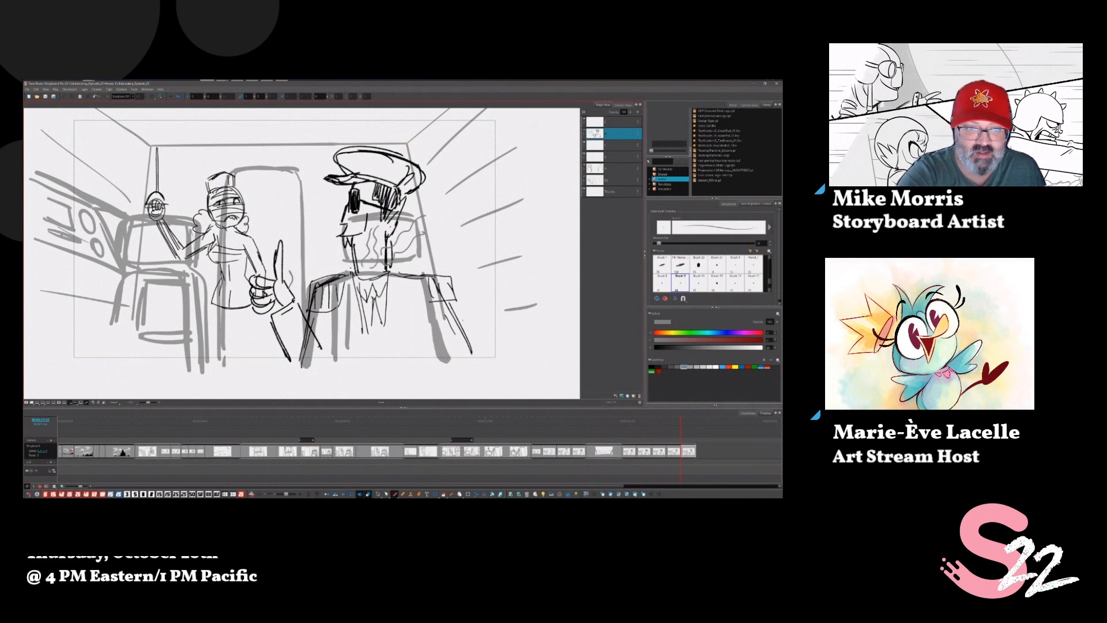
{"action": "left_click_drag", "start_coordinate": [293, 248], "coordinate": [294, 271]}
{"action": "left_click_drag", "start_coordinate": [292, 215], "coordinate": [293, 247]}
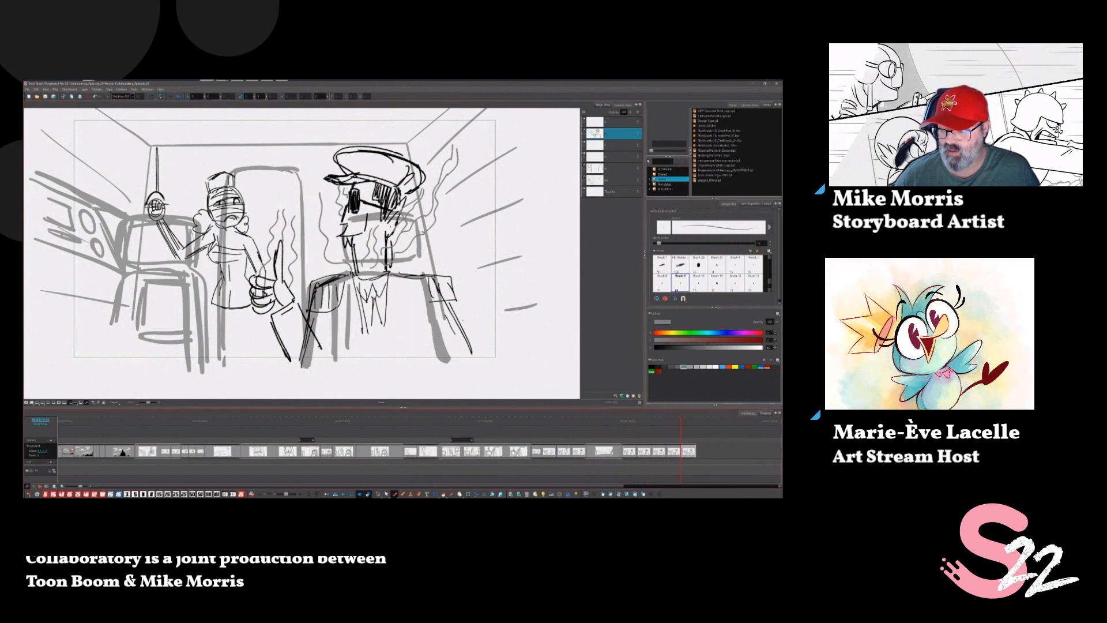
Duplicate the smoke panel and delete the pilot, his thumbs-up hand and the smoke from the copy.
{"action": "key", "text": "p"}
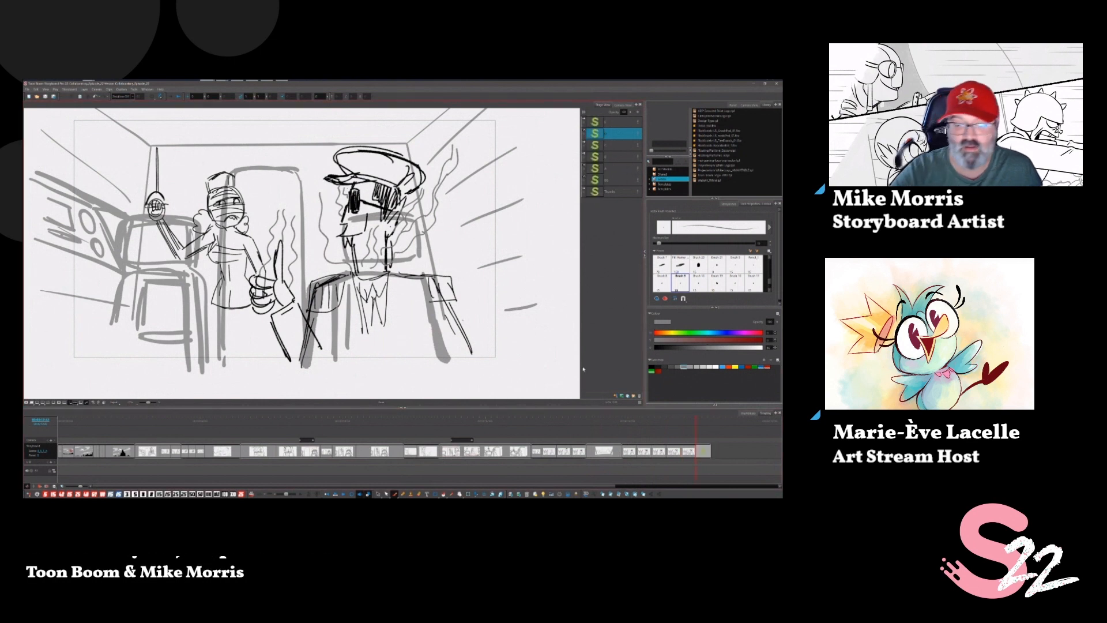
{"action": "key", "text": "alt+s"}
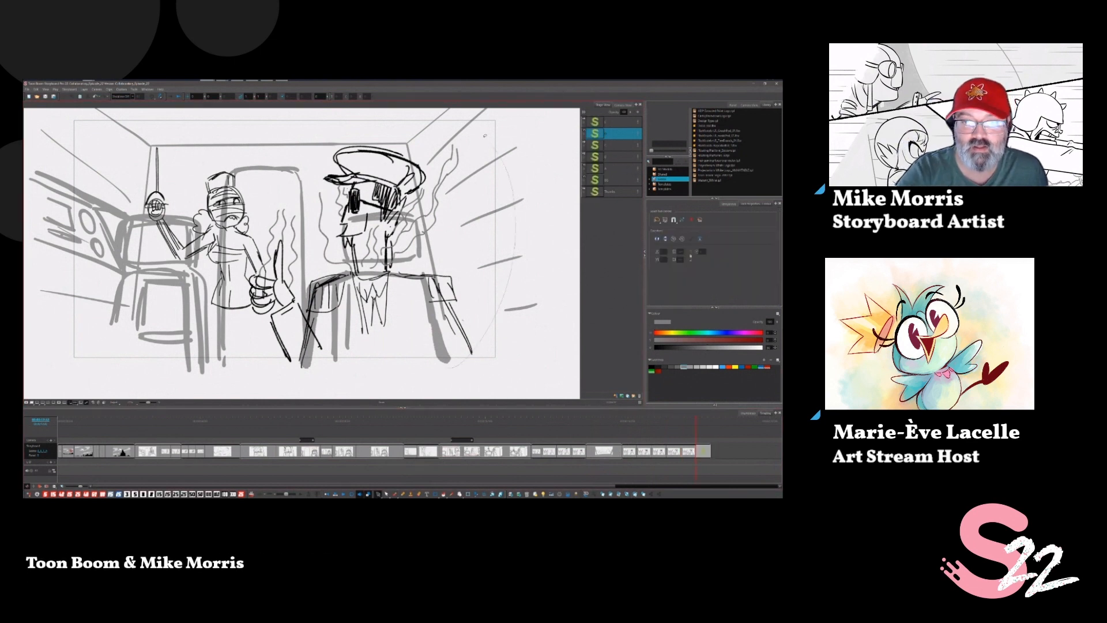
{"action": "key", "text": "ctrl+a"}
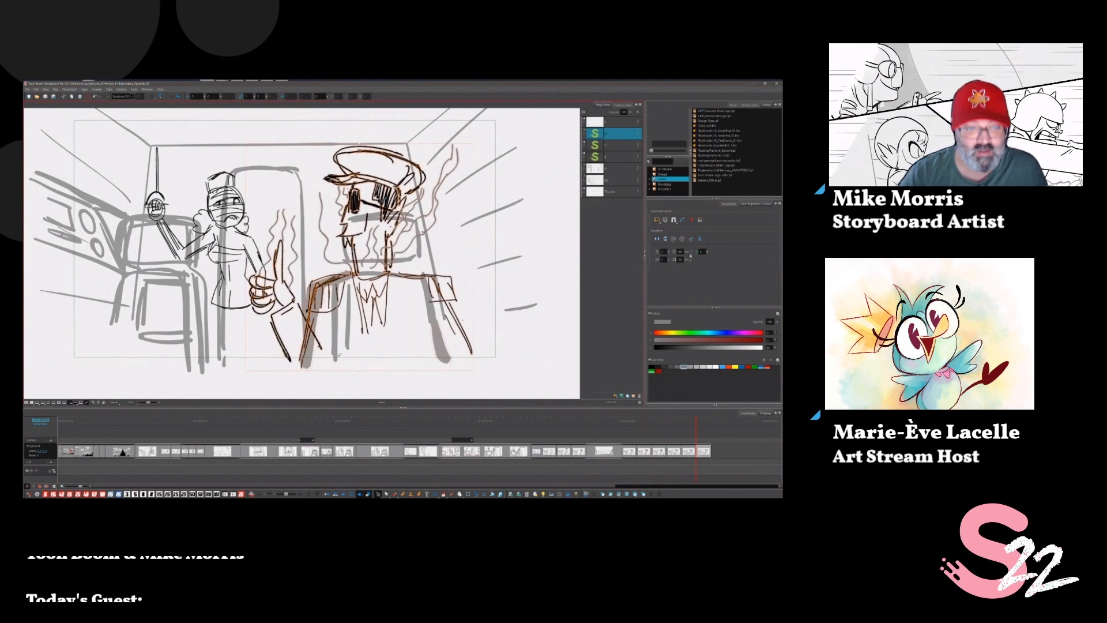
{"action": "key", "text": "Delete"}
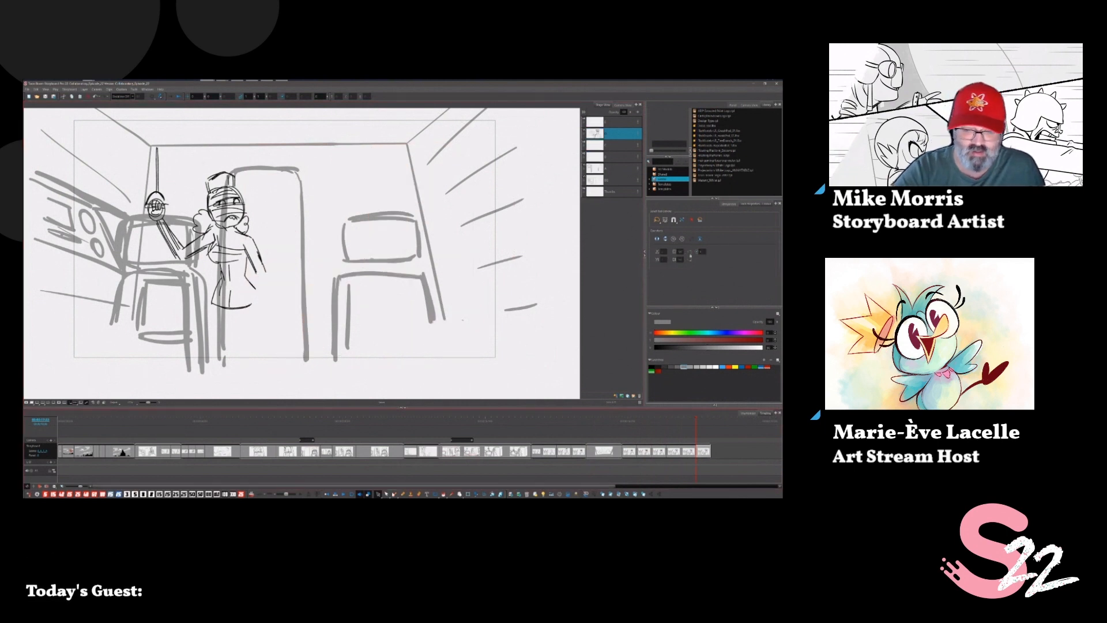
Sketch the pilot's sunglasses, open fanged mouth, brow and tilted cap in black in front of the empty seat.
{"action": "key", "text": "alt+b"}
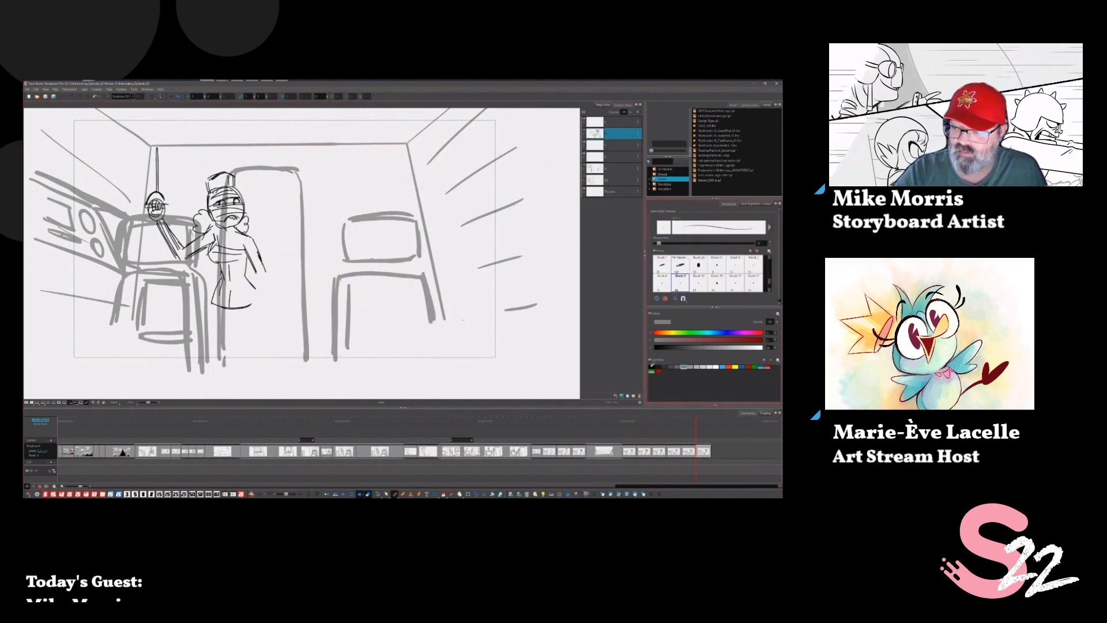
{"action": "left_click", "coordinate": [652, 366]}
{"action": "left_click_drag", "start_coordinate": [339, 208], "coordinate": [362, 196]}
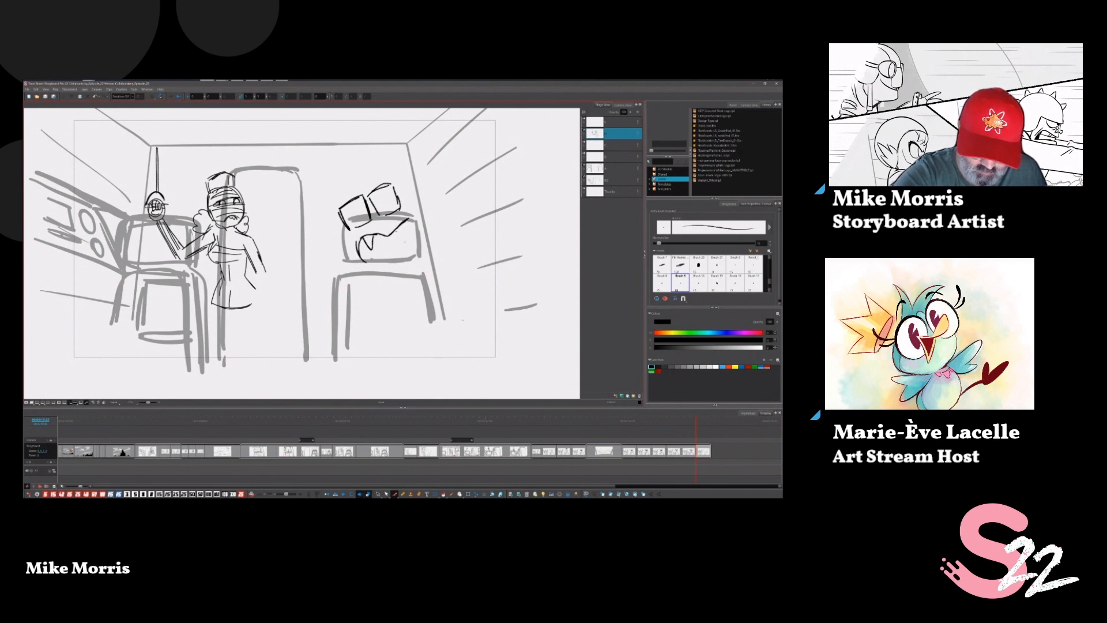
{"action": "left_click_drag", "start_coordinate": [397, 223], "coordinate": [410, 222]}
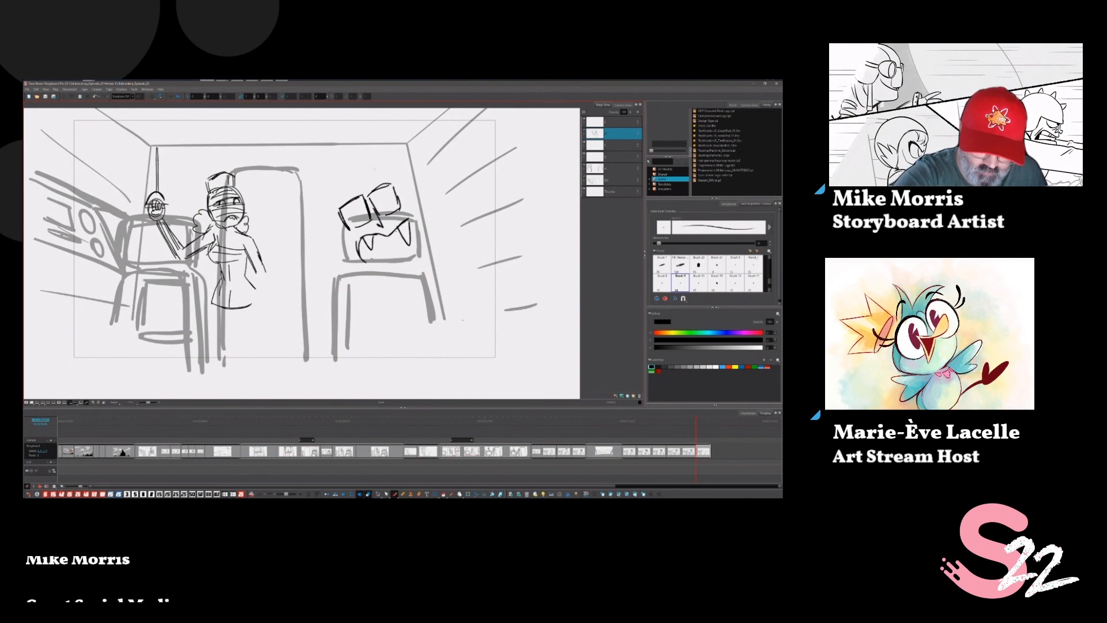
{"action": "left_click_drag", "start_coordinate": [340, 197], "coordinate": [381, 172]}
{"action": "left_click_drag", "start_coordinate": [341, 193], "coordinate": [389, 165]}
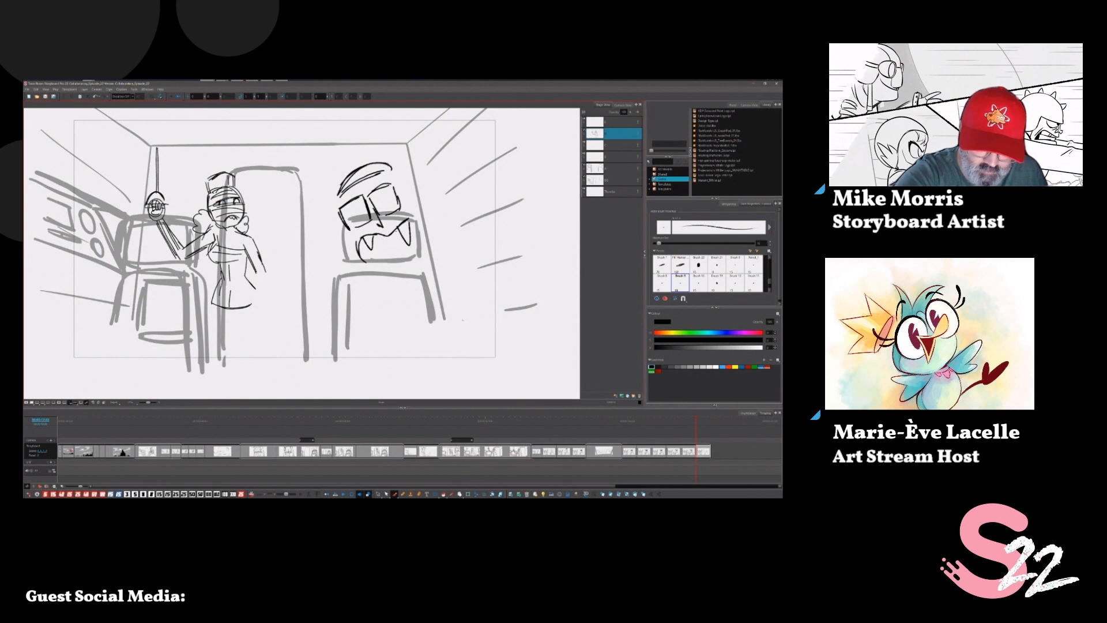
{"action": "mouse_move", "coordinate": [322, 163]}
{"action": "left_mouse_down"}
{"action": "mouse_move", "coordinate": [377, 163]}
{"action": "mouse_move", "coordinate": [317, 183]}
{"action": "left_mouse_up"}
{"action": "mouse_move", "coordinate": [297, 252]}
{"action": "left_mouse_down"}
{"action": "mouse_move", "coordinate": [339, 262]}
{"action": "mouse_move", "coordinate": [245, 311]}
{"action": "left_mouse_up"}
{"action": "left_click_drag", "start_coordinate": [297, 255], "coordinate": [234, 321]}
{"action": "left_click_drag", "start_coordinate": [299, 283], "coordinate": [258, 332]}
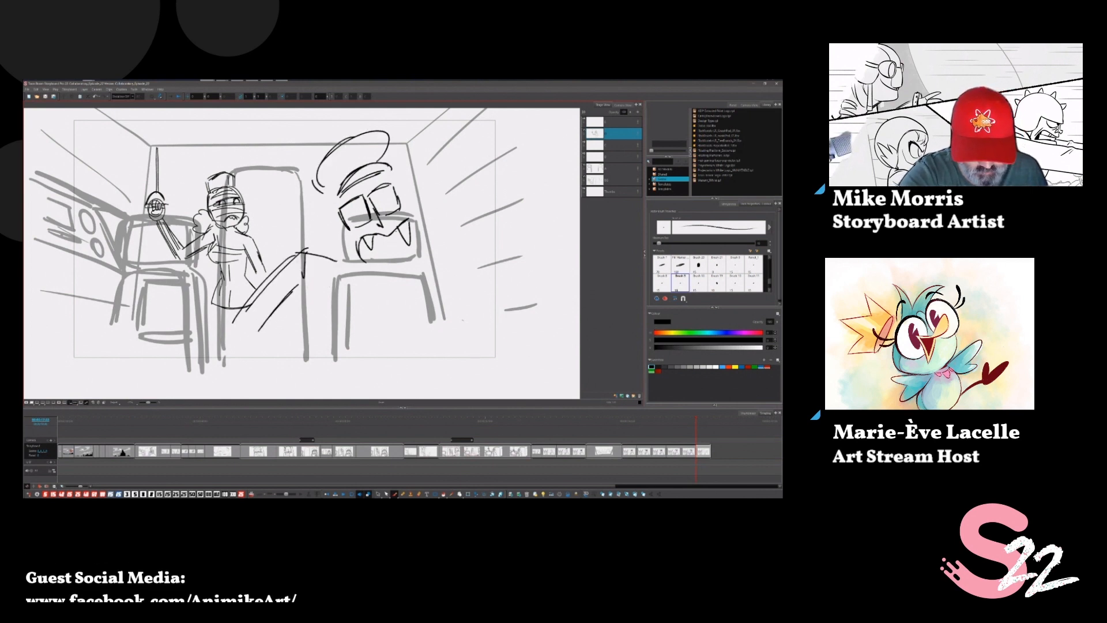
{"action": "left_click_drag", "start_coordinate": [331, 261], "coordinate": [297, 287]}
{"action": "key", "text": "ctrl+z"}
{"action": "key", "text": "ctrl+z"}
{"action": "key", "text": "ctrl+z"}
{"action": "key", "text": "ctrl+z"}
{"action": "key", "text": "ctrl+z"}
{"action": "key", "text": "ctrl+z"}
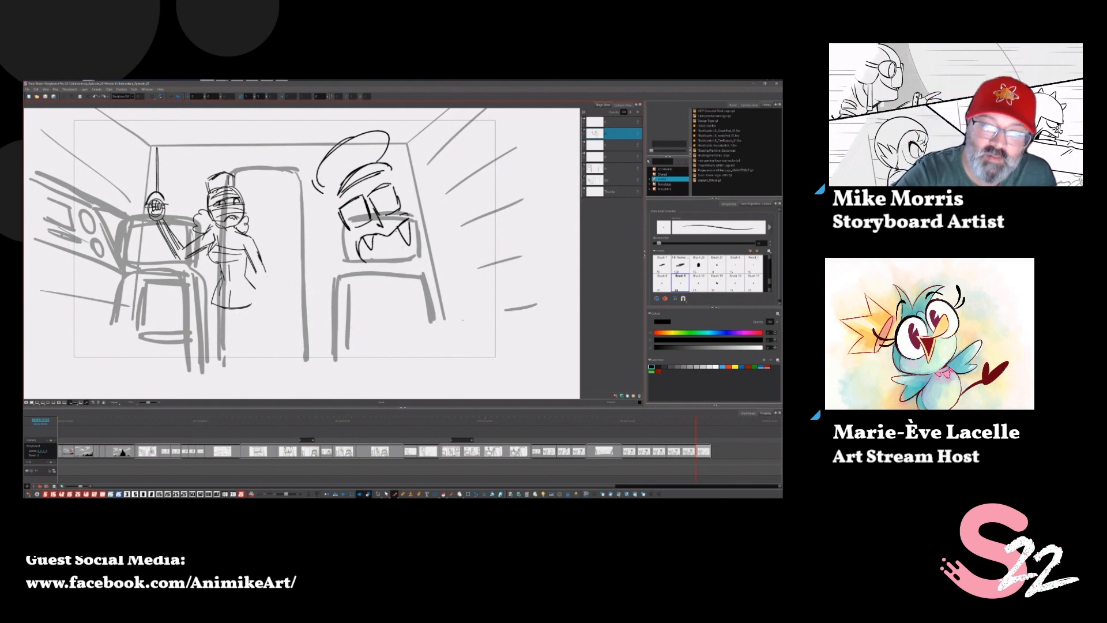
Draw the pilot's jaw and chin, pointed ear and the side of his face around the sunglasses.
{"action": "mouse_move", "coordinate": [407, 236]}
{"action": "left_mouse_down"}
{"action": "mouse_move", "coordinate": [387, 278]}
{"action": "mouse_move", "coordinate": [413, 260]}
{"action": "mouse_move", "coordinate": [397, 267]}
{"action": "left_mouse_up"}
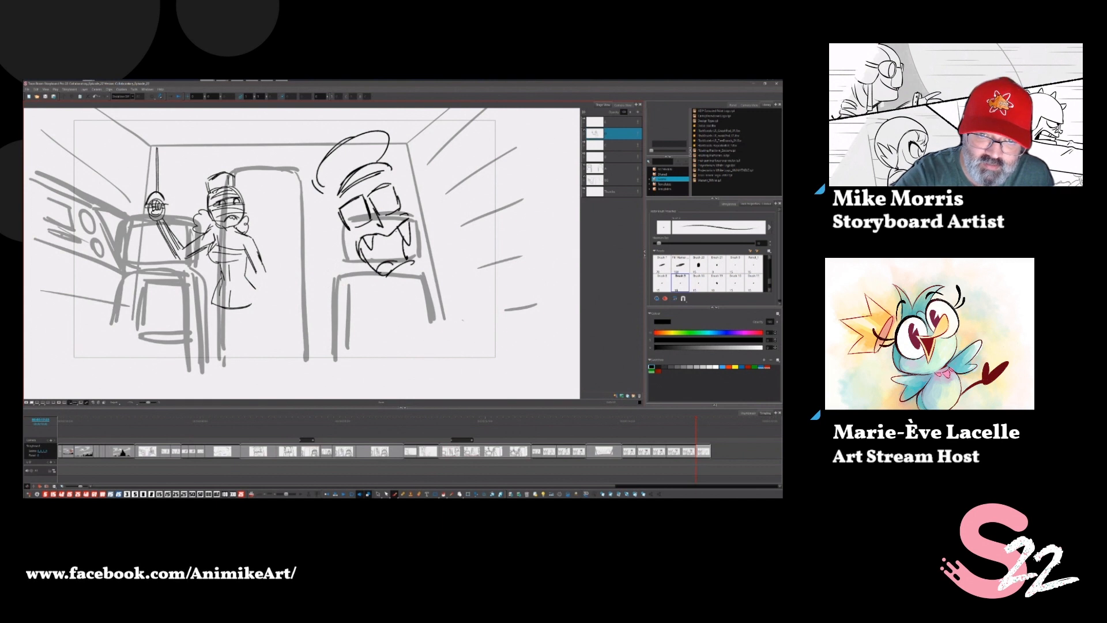
{"action": "left_click_drag", "start_coordinate": [348, 232], "coordinate": [351, 258]}
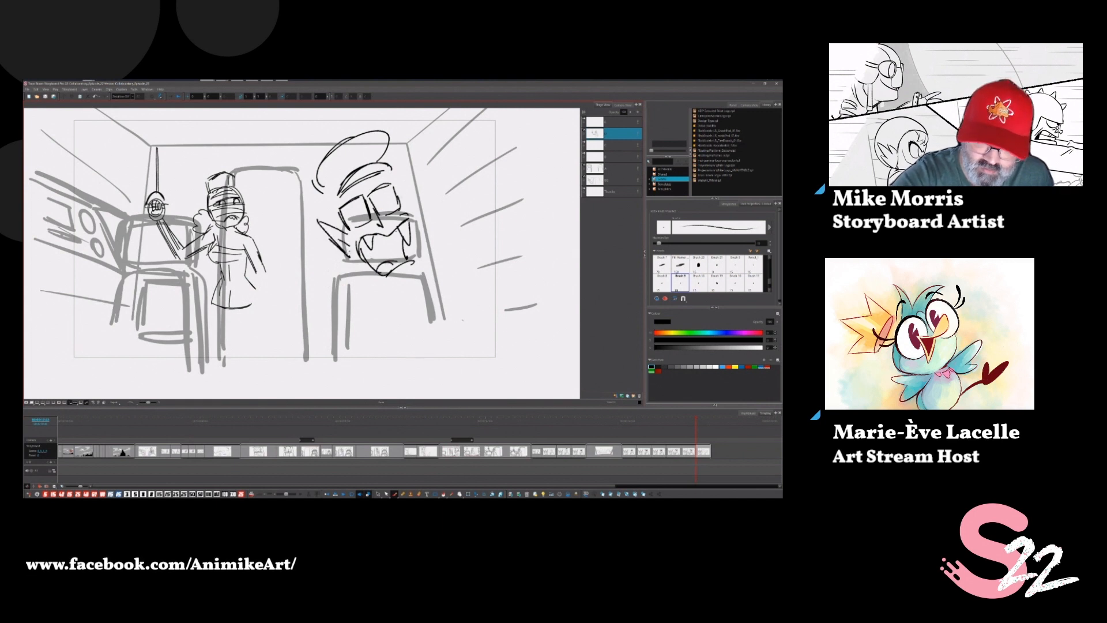
{"action": "left_click_drag", "start_coordinate": [401, 198], "coordinate": [407, 175]}
{"action": "mouse_move", "coordinate": [407, 177]}
{"action": "left_mouse_down"}
{"action": "mouse_move", "coordinate": [410, 212]}
{"action": "mouse_move", "coordinate": [394, 190]}
{"action": "mouse_move", "coordinate": [338, 205]}
{"action": "left_mouse_up"}
Close the back of the cap, and draw the pilot's bent near arm and outstretched far arm.
{"action": "mouse_move", "coordinate": [324, 162]}
{"action": "left_mouse_down"}
{"action": "mouse_move", "coordinate": [308, 208]}
{"action": "mouse_move", "coordinate": [343, 230]}
{"action": "mouse_move", "coordinate": [351, 270]}
{"action": "mouse_move", "coordinate": [306, 262]}
{"action": "mouse_move", "coordinate": [236, 314]}
{"action": "left_mouse_up"}
{"action": "left_click_drag", "start_coordinate": [305, 262], "coordinate": [228, 317]}
{"action": "mouse_move", "coordinate": [227, 317]}
{"action": "left_mouse_down"}
{"action": "mouse_move", "coordinate": [235, 361]}
{"action": "mouse_move", "coordinate": [265, 367]}
{"action": "left_mouse_up"}
{"action": "mouse_move", "coordinate": [308, 292]}
{"action": "left_mouse_down"}
{"action": "mouse_move", "coordinate": [245, 331]}
{"action": "mouse_move", "coordinate": [254, 326]}
{"action": "left_mouse_up"}
{"action": "left_click_drag", "start_coordinate": [253, 326], "coordinate": [268, 369]}
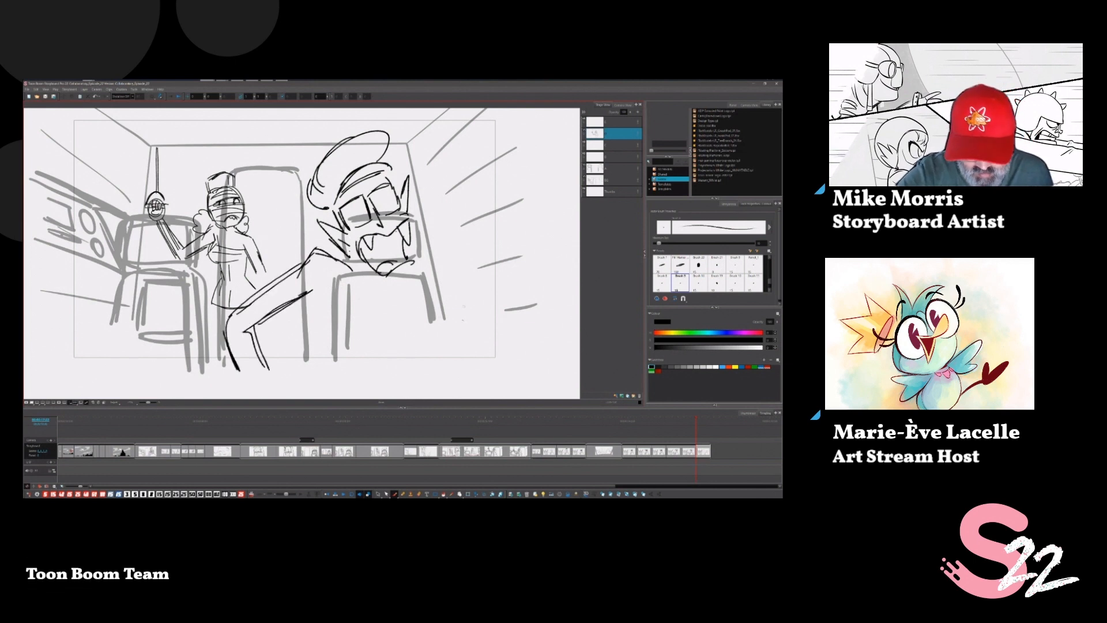
{"action": "left_click_drag", "start_coordinate": [426, 241], "coordinate": [492, 198]}
{"action": "left_click_drag", "start_coordinate": [444, 271], "coordinate": [503, 234]}
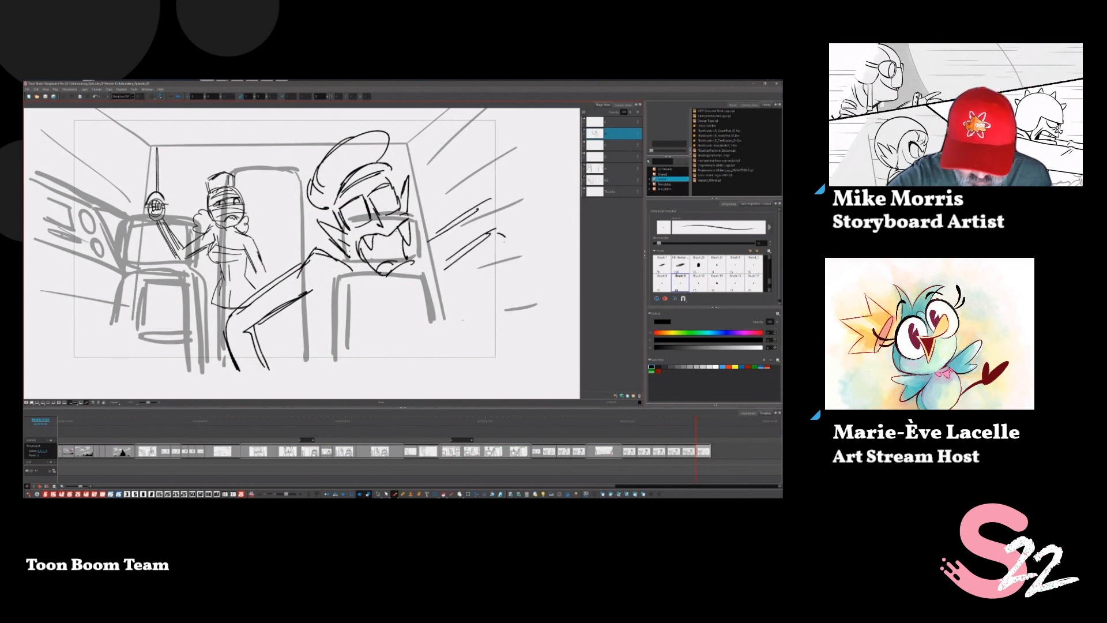
Draw cape folds under the bent arm, extend the far arm outward and outline the far side of the torso.
{"action": "left_click_drag", "start_coordinate": [300, 312], "coordinate": [279, 369]}
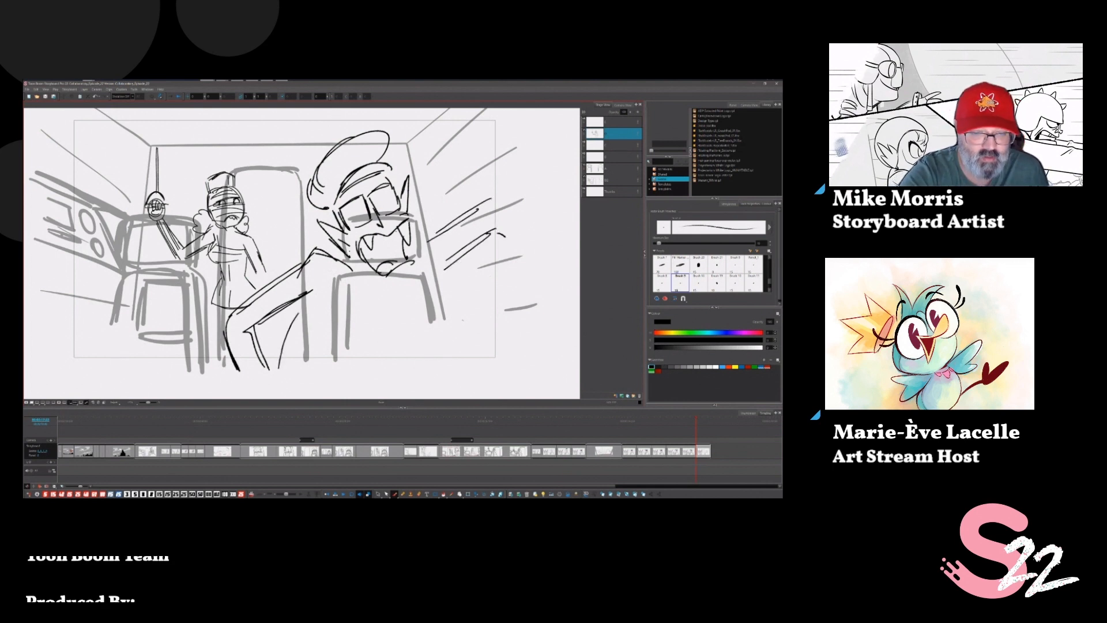
{"action": "left_click_drag", "start_coordinate": [302, 310], "coordinate": [288, 365]}
{"action": "left_click_drag", "start_coordinate": [275, 316], "coordinate": [265, 369]}
{"action": "left_click_drag", "start_coordinate": [325, 316], "coordinate": [293, 360]}
{"action": "left_click_drag", "start_coordinate": [305, 350], "coordinate": [300, 363]}
{"action": "left_click_drag", "start_coordinate": [482, 199], "coordinate": [524, 214]}
{"action": "left_click_drag", "start_coordinate": [439, 266], "coordinate": [420, 362]}
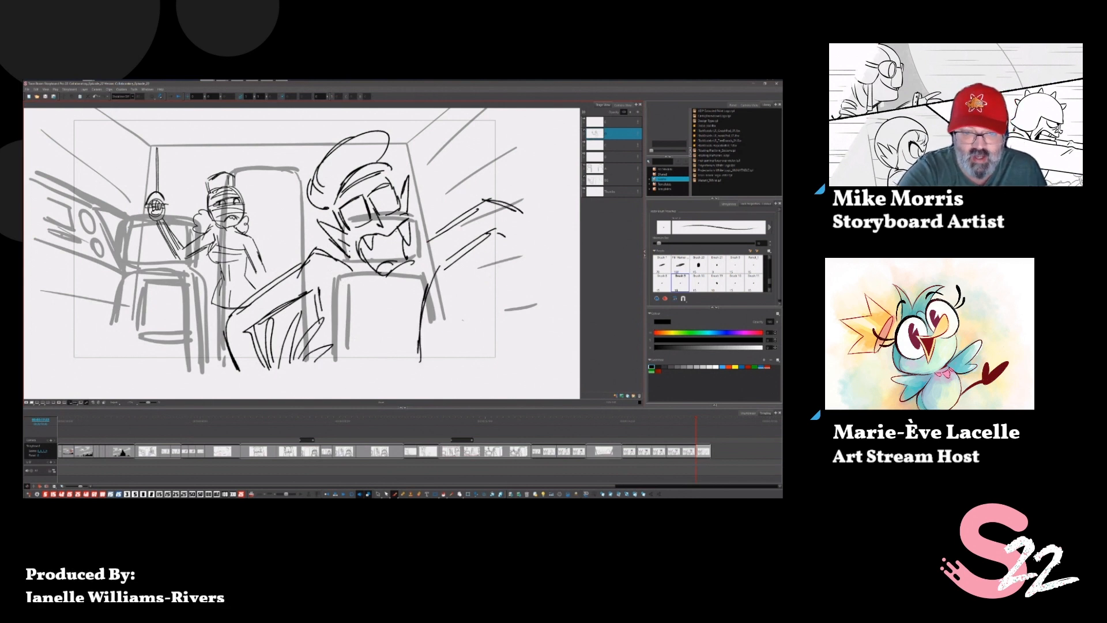
Draw the near side of the jacket opening and fringed epaulettes on both of the pilot's shoulders.
{"action": "left_click_drag", "start_coordinate": [338, 363], "coordinate": [332, 382]}
{"action": "left_click_drag", "start_coordinate": [363, 275], "coordinate": [355, 361]}
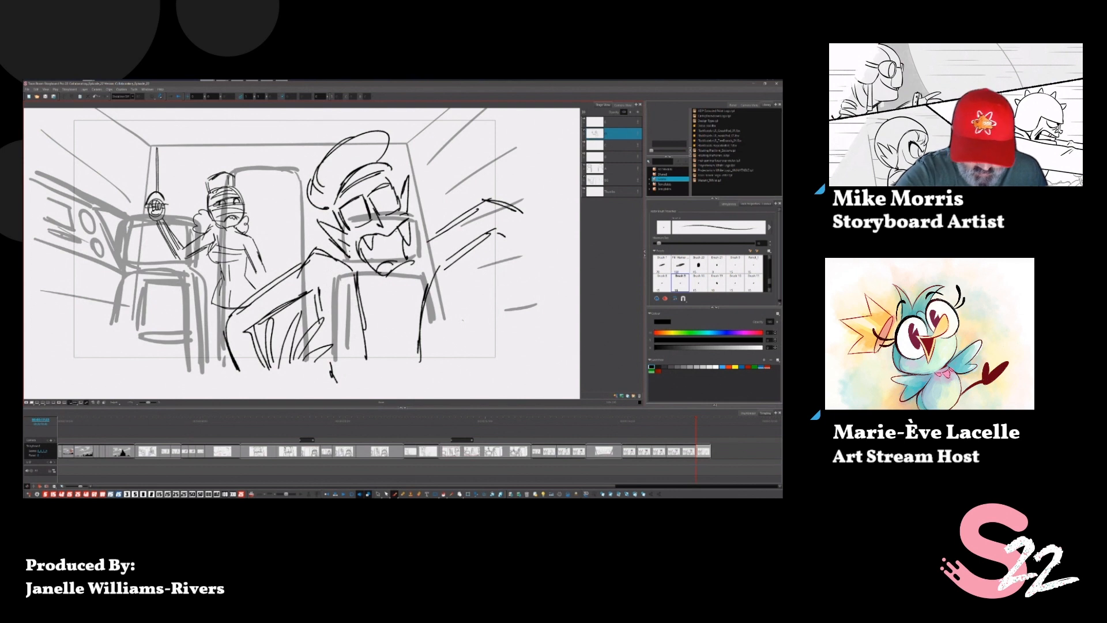
{"action": "mouse_move", "coordinate": [341, 235]}
{"action": "left_mouse_down"}
{"action": "mouse_move", "coordinate": [310, 258]}
{"action": "mouse_move", "coordinate": [276, 258]}
{"action": "mouse_move", "coordinate": [302, 276]}
{"action": "left_mouse_up"}
{"action": "left_click_drag", "start_coordinate": [331, 264], "coordinate": [320, 280]}
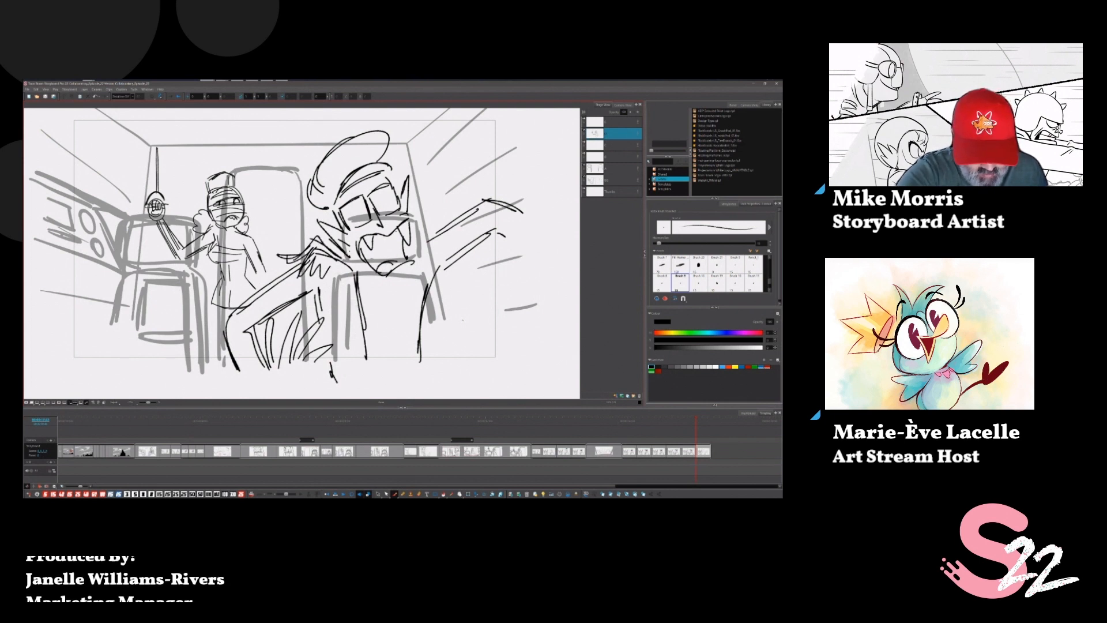
{"action": "mouse_move", "coordinate": [425, 234]}
{"action": "left_mouse_down"}
{"action": "mouse_move", "coordinate": [454, 223]}
{"action": "mouse_move", "coordinate": [424, 254]}
{"action": "left_mouse_up"}
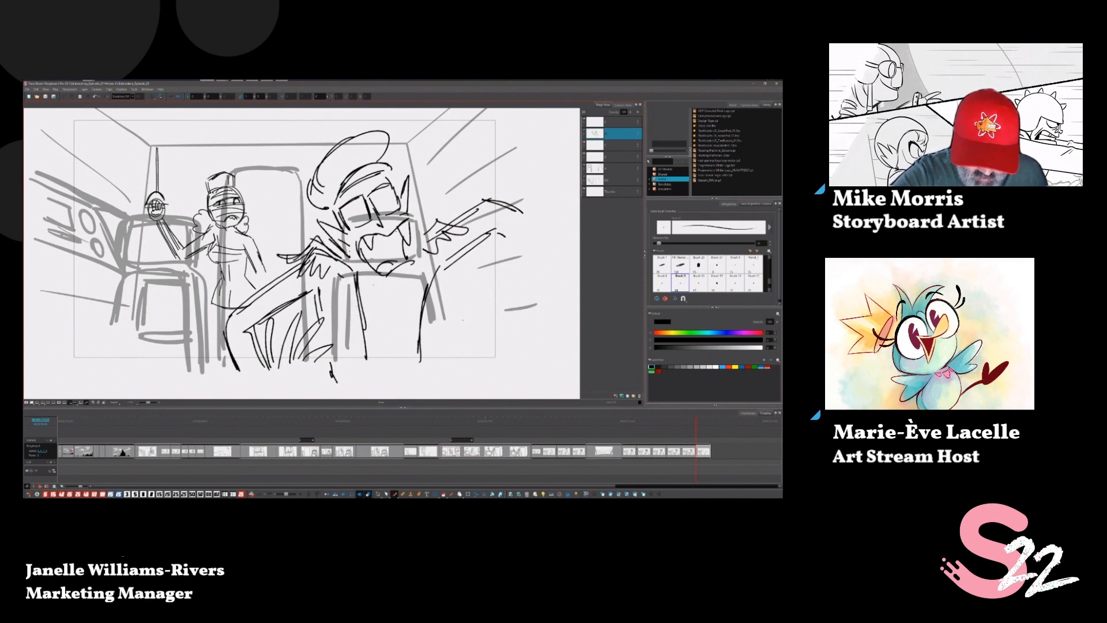
Draw the pilot's shirt collar, lapels and necktie, and reinforce the far side of his jacket.
{"action": "mouse_move", "coordinate": [365, 274]}
{"action": "left_mouse_down"}
{"action": "mouse_move", "coordinate": [382, 318]}
{"action": "mouse_move", "coordinate": [411, 262]}
{"action": "mouse_move", "coordinate": [375, 352]}
{"action": "left_mouse_up"}
{"action": "key", "text": "ctrl+z"}
{"action": "left_click_drag", "start_coordinate": [382, 296], "coordinate": [388, 340]}
{"action": "left_click_drag", "start_coordinate": [361, 261], "coordinate": [404, 348]}
{"action": "left_click_drag", "start_coordinate": [433, 281], "coordinate": [425, 368]}
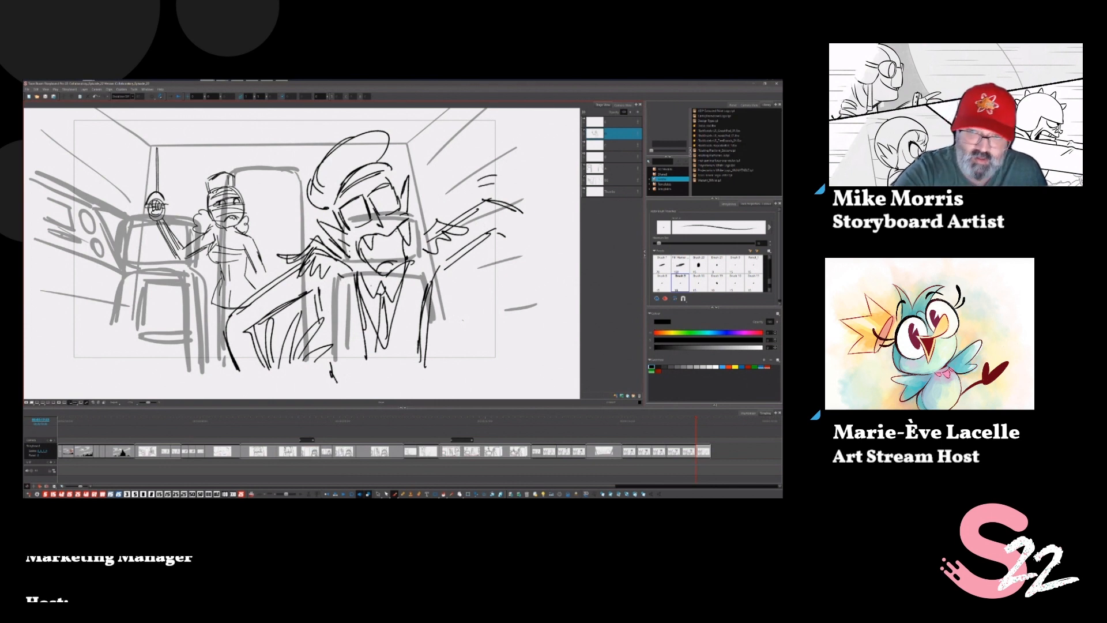
Add a line beside the bent arm, curved cape folds under the far arm and lines inside the open mouth.
{"action": "left_click_drag", "start_coordinate": [214, 312], "coordinate": [225, 366]}
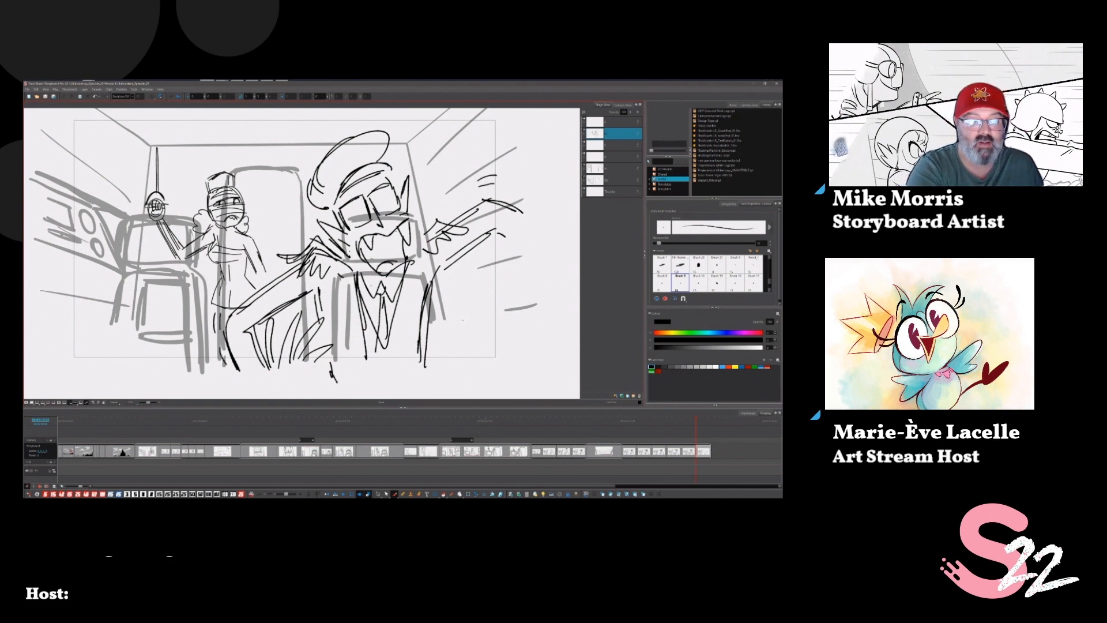
{"action": "left_click_drag", "start_coordinate": [494, 228], "coordinate": [505, 237]}
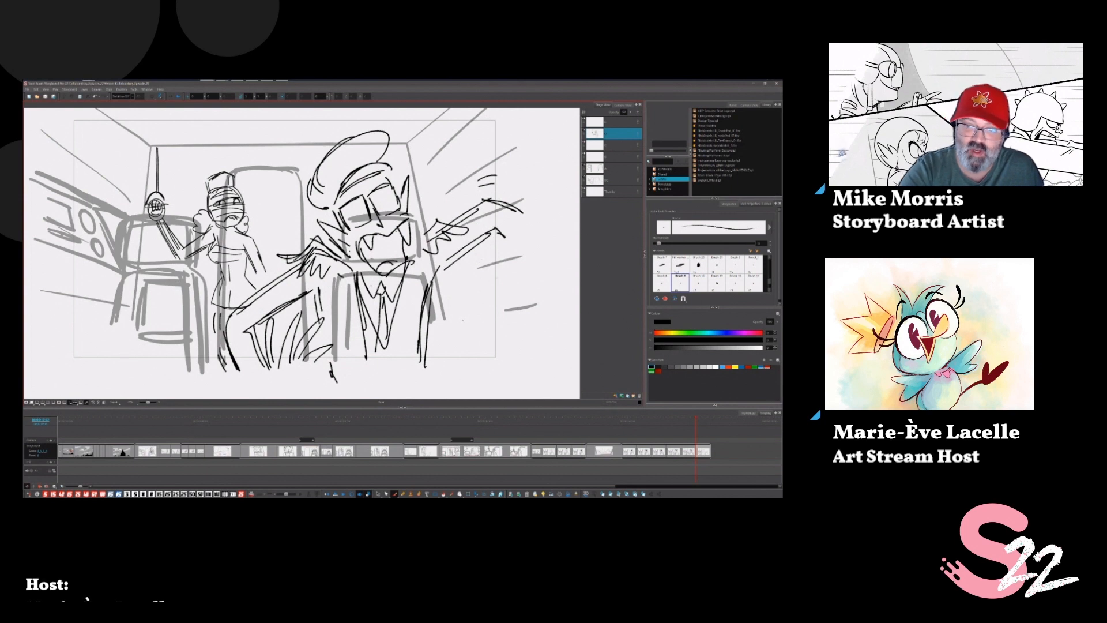
{"action": "mouse_move", "coordinate": [497, 274]}
{"action": "left_mouse_down"}
{"action": "mouse_move", "coordinate": [456, 301]}
{"action": "mouse_move", "coordinate": [487, 320]}
{"action": "mouse_move", "coordinate": [461, 275]}
{"action": "mouse_move", "coordinate": [399, 286]}
{"action": "left_mouse_up"}
{"action": "mouse_move", "coordinate": [354, 257]}
{"action": "left_mouse_down"}
{"action": "mouse_move", "coordinate": [368, 279]}
{"action": "mouse_move", "coordinate": [401, 275]}
{"action": "left_mouse_up"}
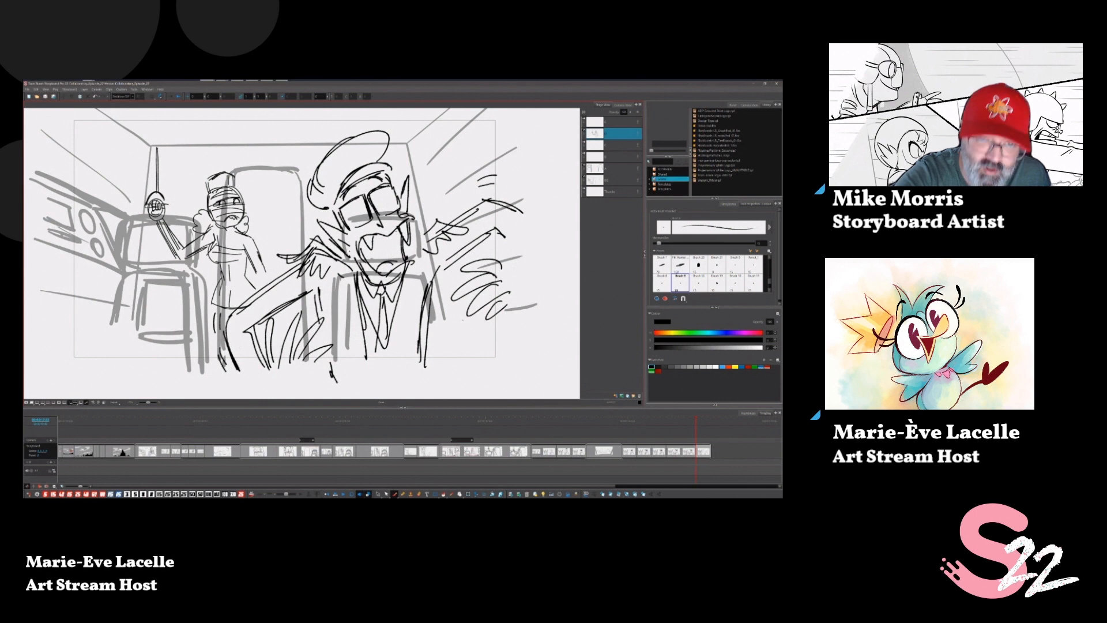
Fill both sunglasses lenses black with a thicker brush, and draw a winged badge on the cap with a thinner one.
{"action": "left_click", "coordinate": [682, 281]}
{"action": "left_click_drag", "start_coordinate": [661, 243], "coordinate": [666, 243]}
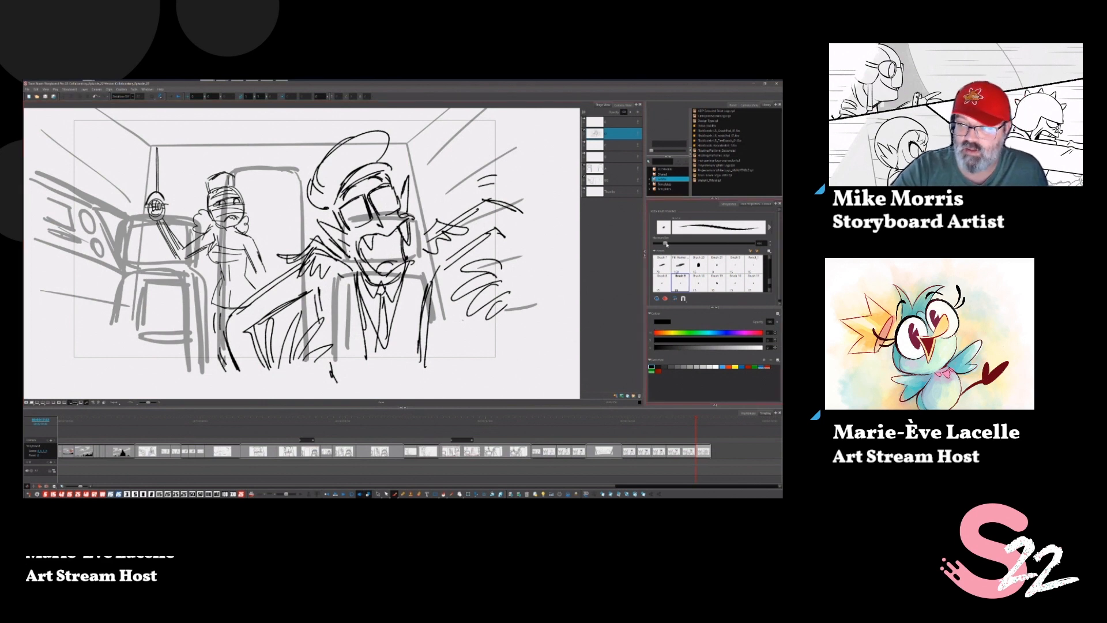
{"action": "mouse_move", "coordinate": [341, 224]}
{"action": "left_mouse_down"}
{"action": "mouse_move", "coordinate": [364, 202]}
{"action": "mouse_move", "coordinate": [398, 197]}
{"action": "left_mouse_up"}
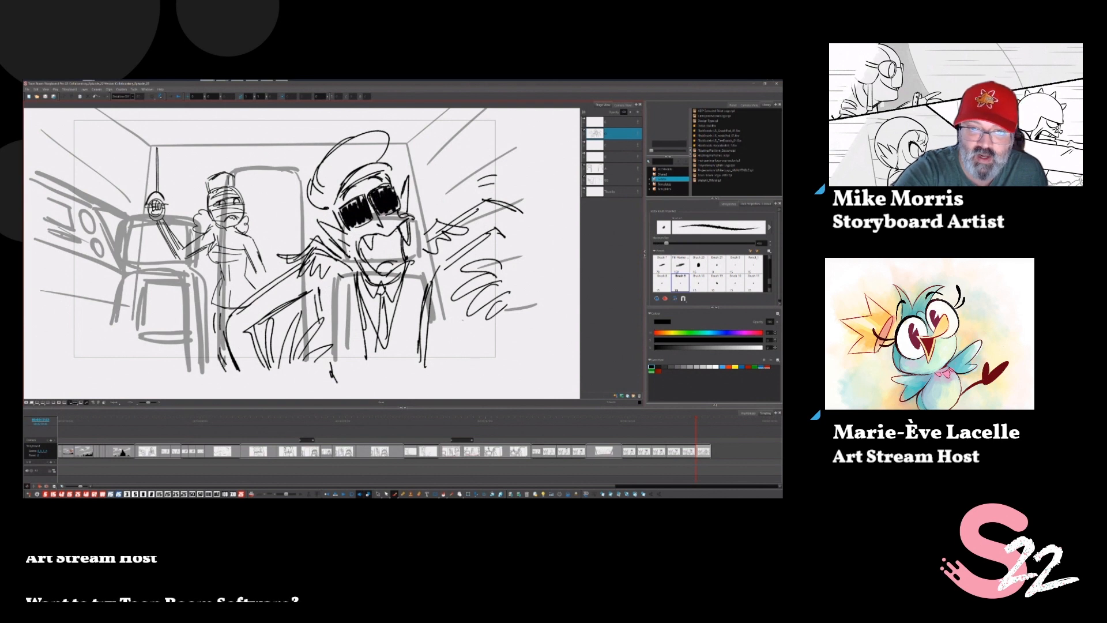
{"action": "left_click", "coordinate": [687, 307]}
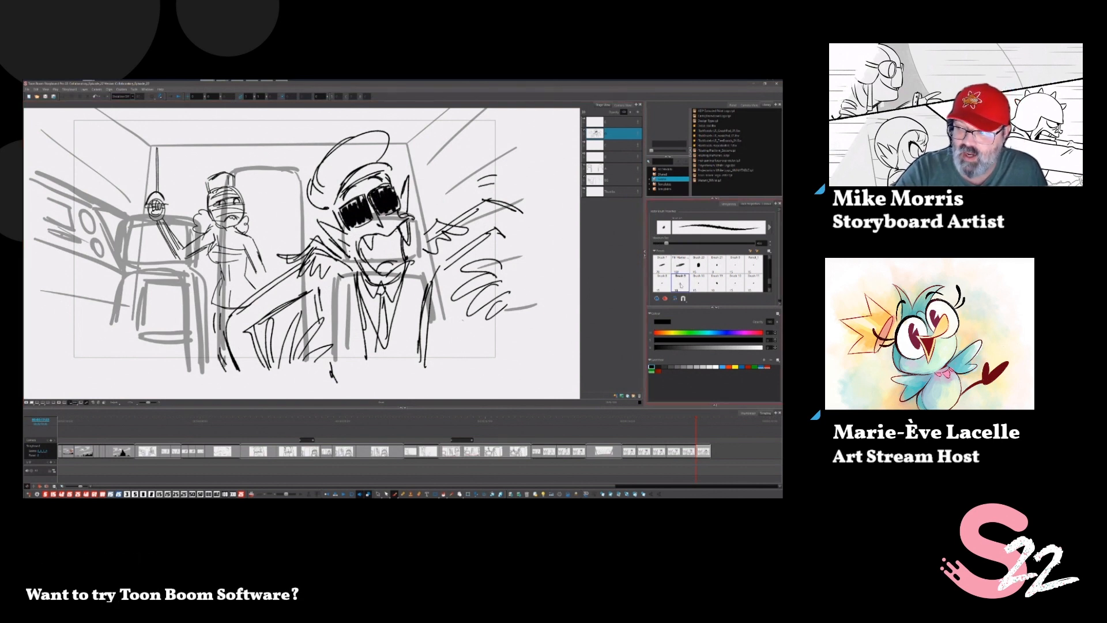
{"action": "left_click_drag", "start_coordinate": [666, 244], "coordinate": [659, 243]}
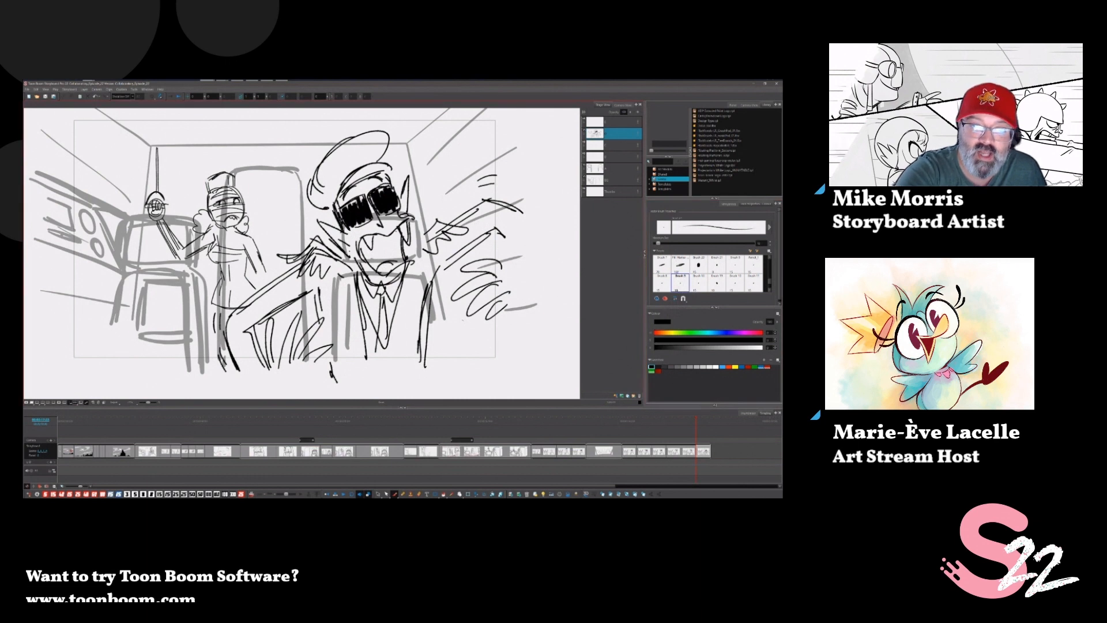
{"action": "mouse_move", "coordinate": [359, 161]}
{"action": "left_mouse_down"}
{"action": "mouse_move", "coordinate": [377, 151]}
{"action": "mouse_move", "coordinate": [352, 166]}
{"action": "left_mouse_up"}
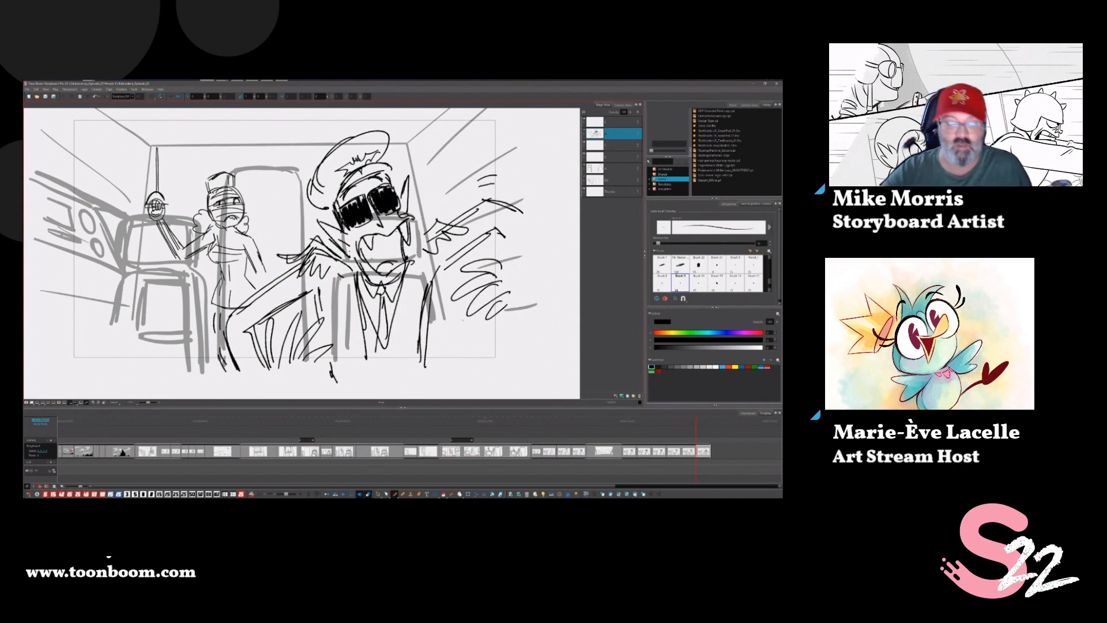
Rework the fang stroke at the far corner of the pilot's open mouth.
{"action": "key", "text": "alt+s"}
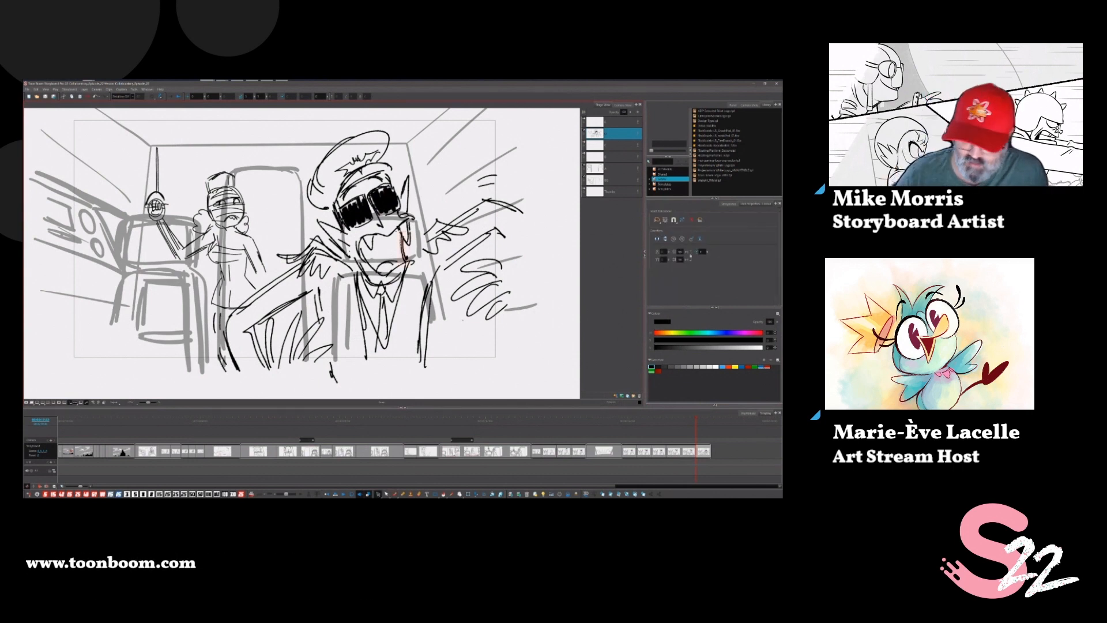
{"action": "key", "text": "Escape"}
{"action": "key", "text": "alt+b"}
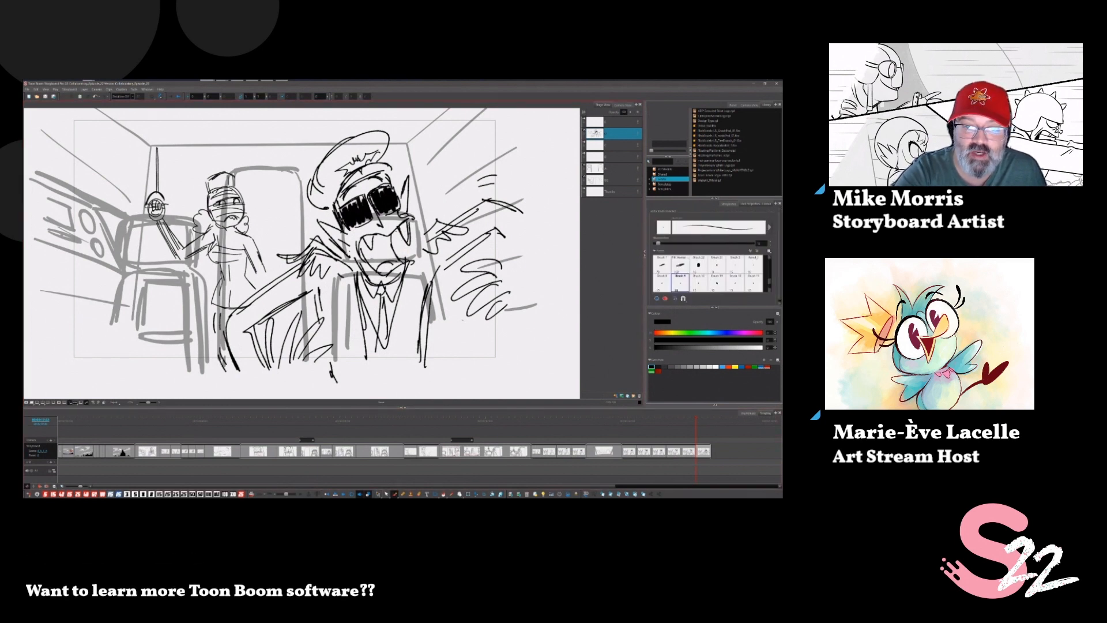
Move the pilot's tie and collar downward and draw a lower chin for a wider open mouth.
{"action": "key", "text": "alt+s"}
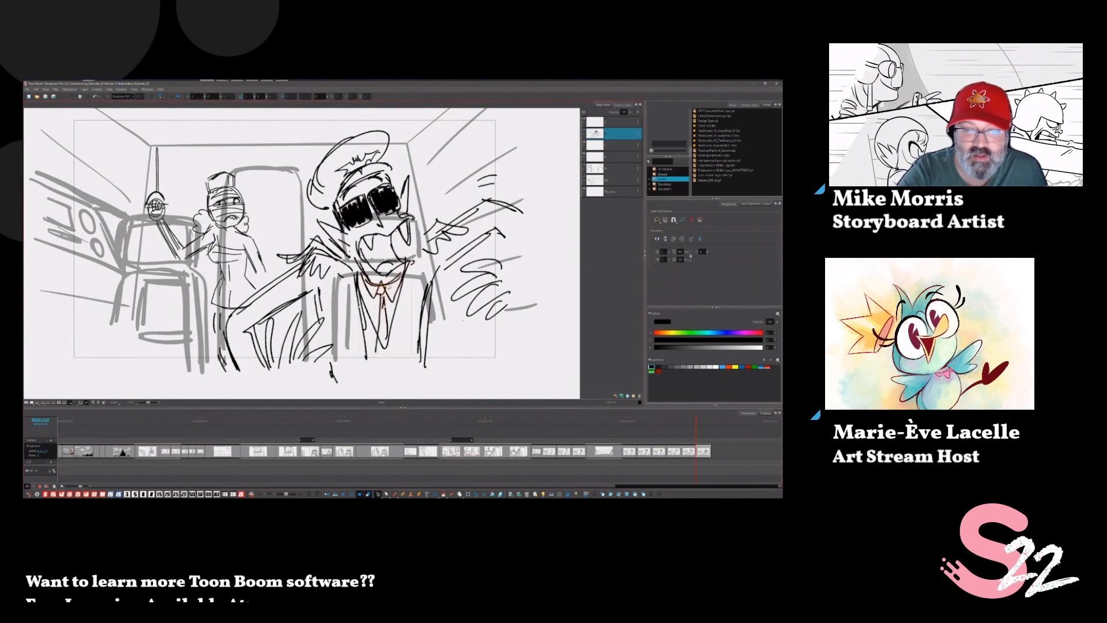
{"action": "left_click_drag", "start_coordinate": [384, 284], "coordinate": [390, 291]}
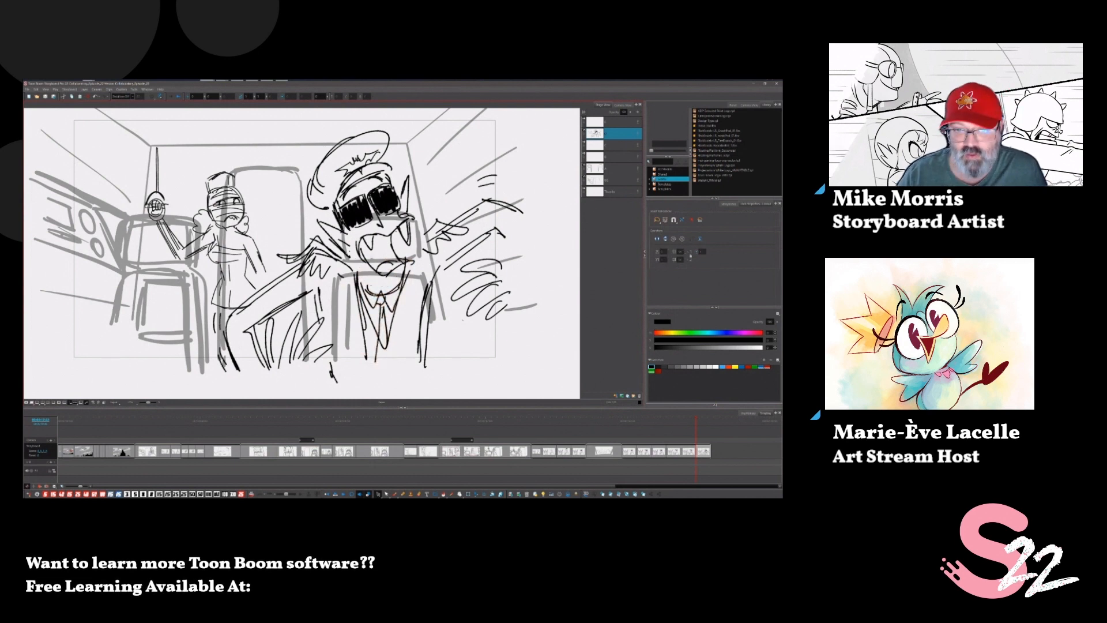
{"action": "key", "text": "alt+b"}
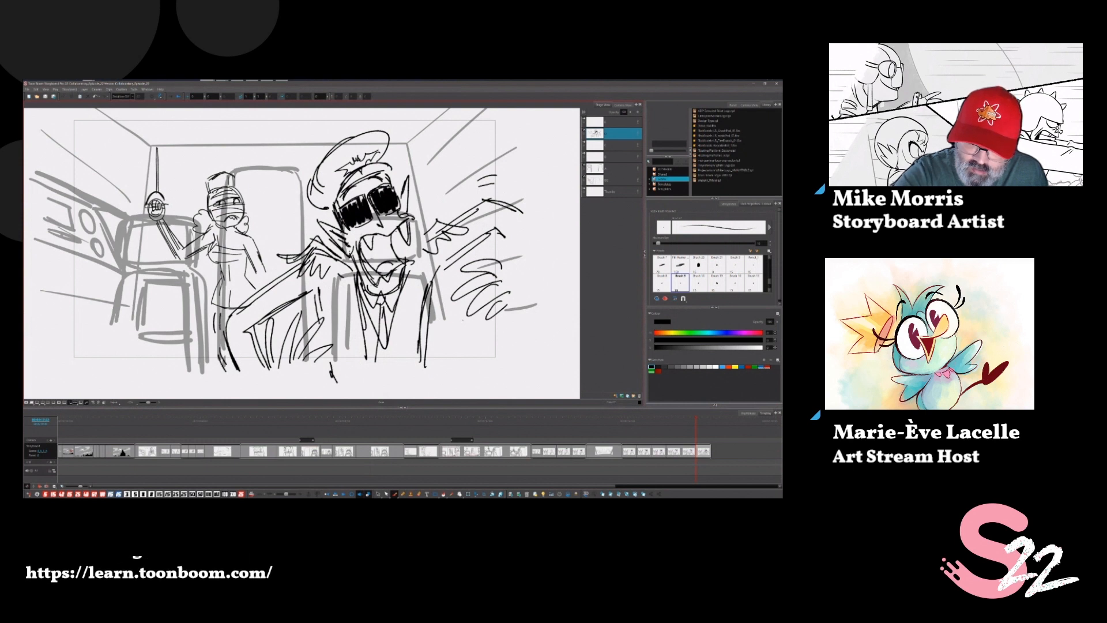
Delete the old chin line and shade the inside of the pilot's open mouth black.
{"action": "key", "text": "alt+s"}
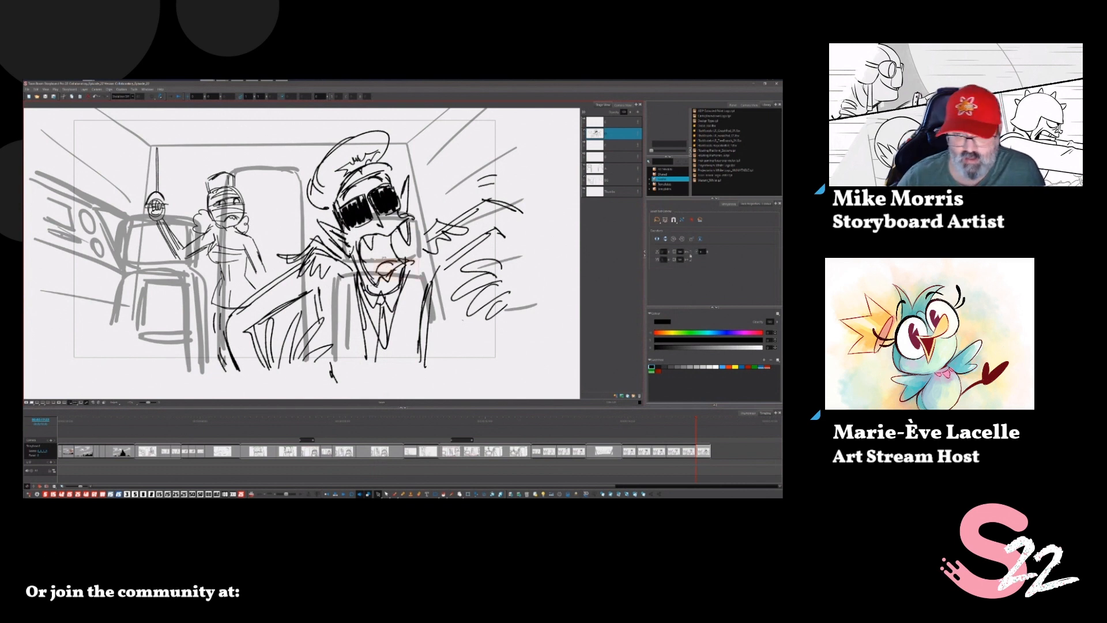
{"action": "key", "text": "Delete"}
{"action": "key", "text": "alt+b"}
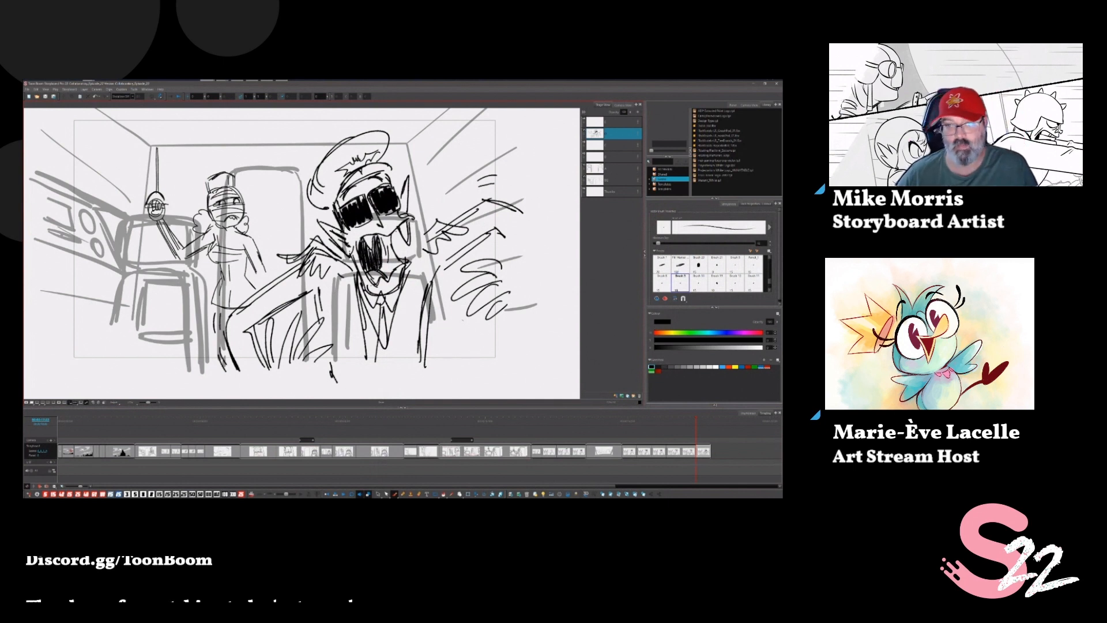
Adjust the wavy strokes beneath the pilot's outstretched far arm and rework the arm lines and shoulder fringe.
{"action": "key", "text": "alt+s"}
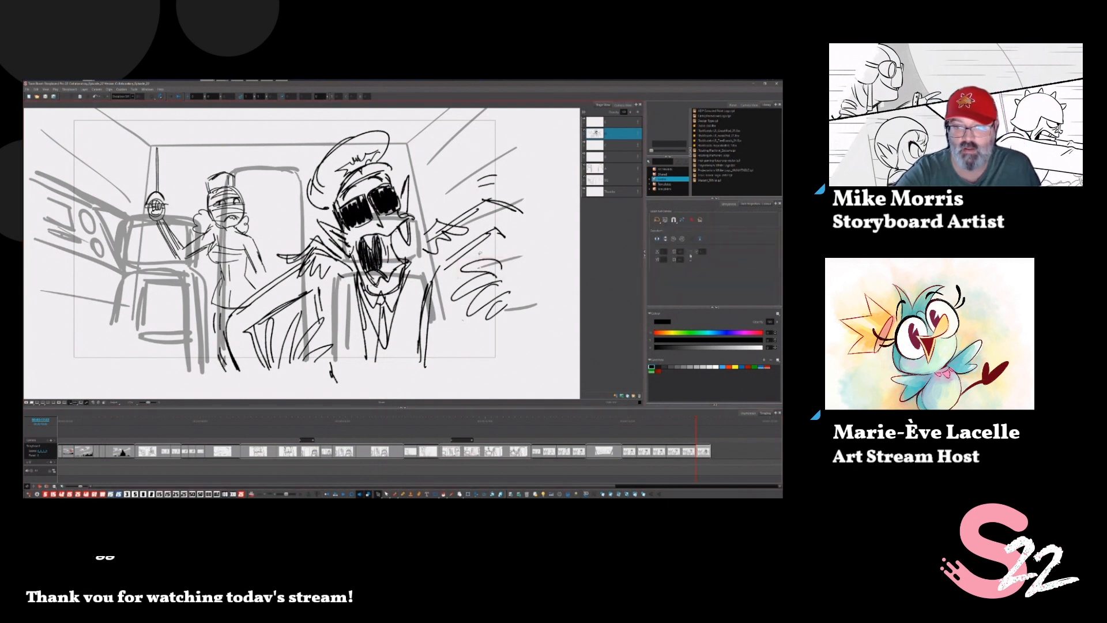
{"action": "key", "text": "Delete"}
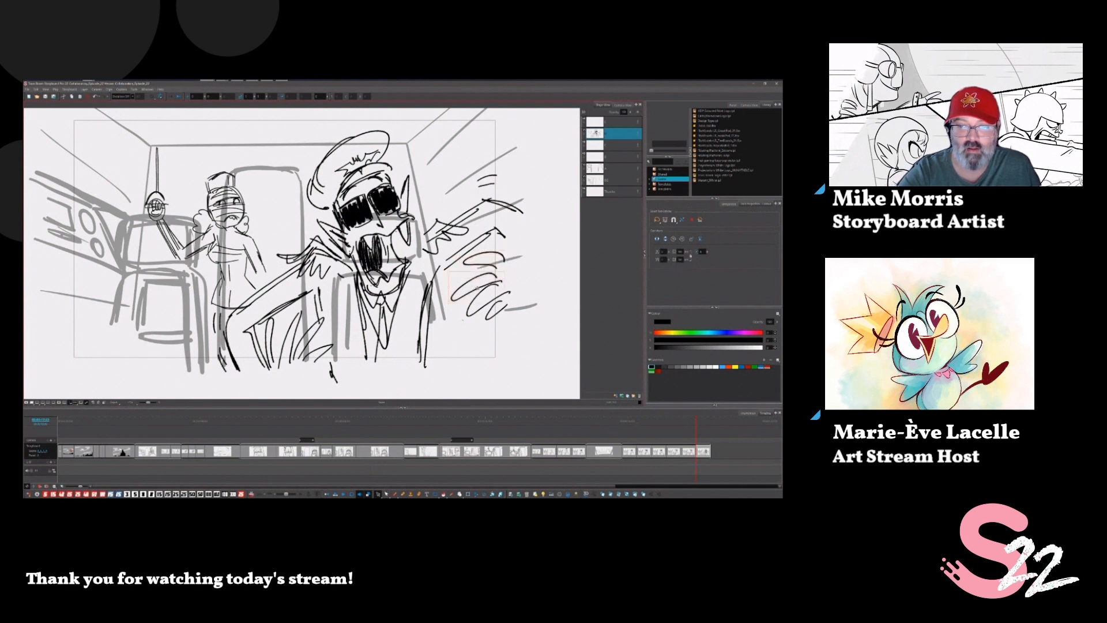
{"action": "key", "text": "ctrl+z"}
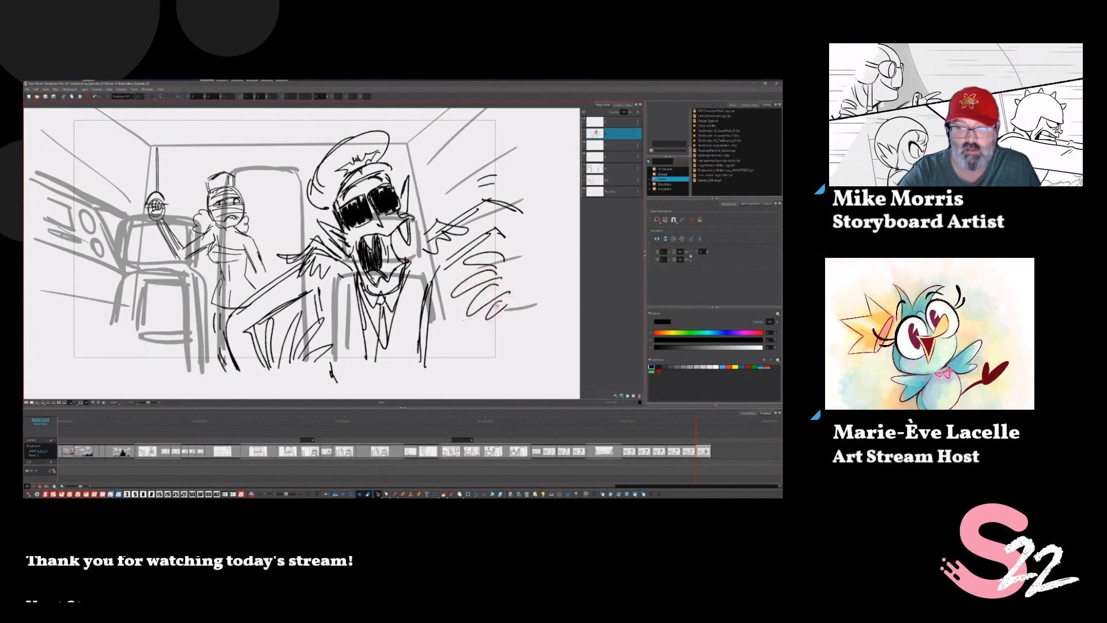
{"action": "left_click", "coordinate": [501, 324]}
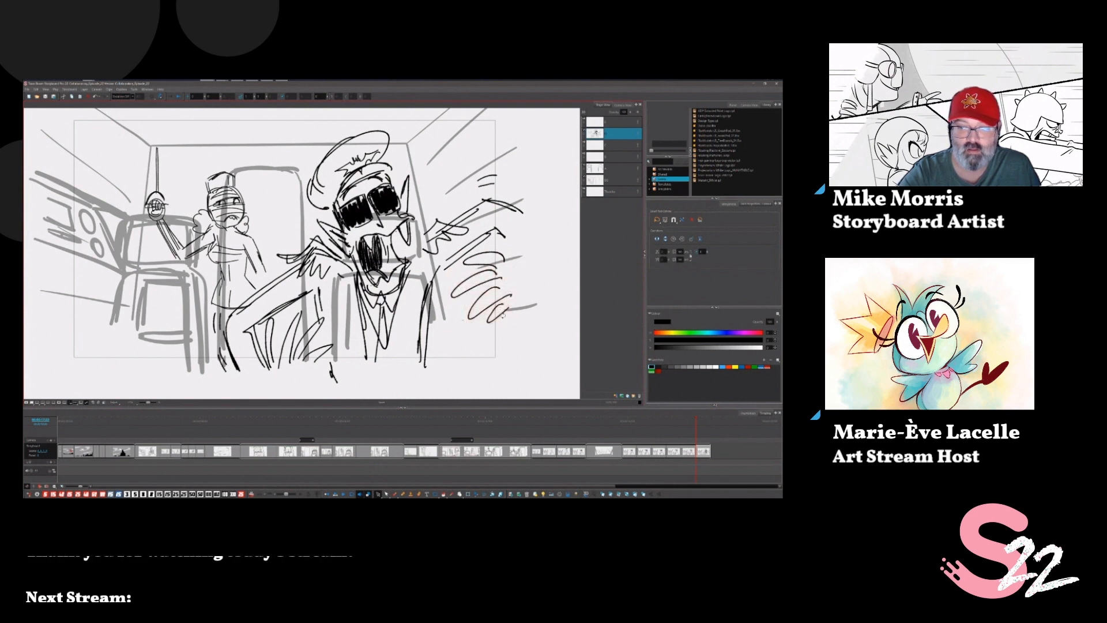
{"action": "left_click", "coordinate": [519, 323]}
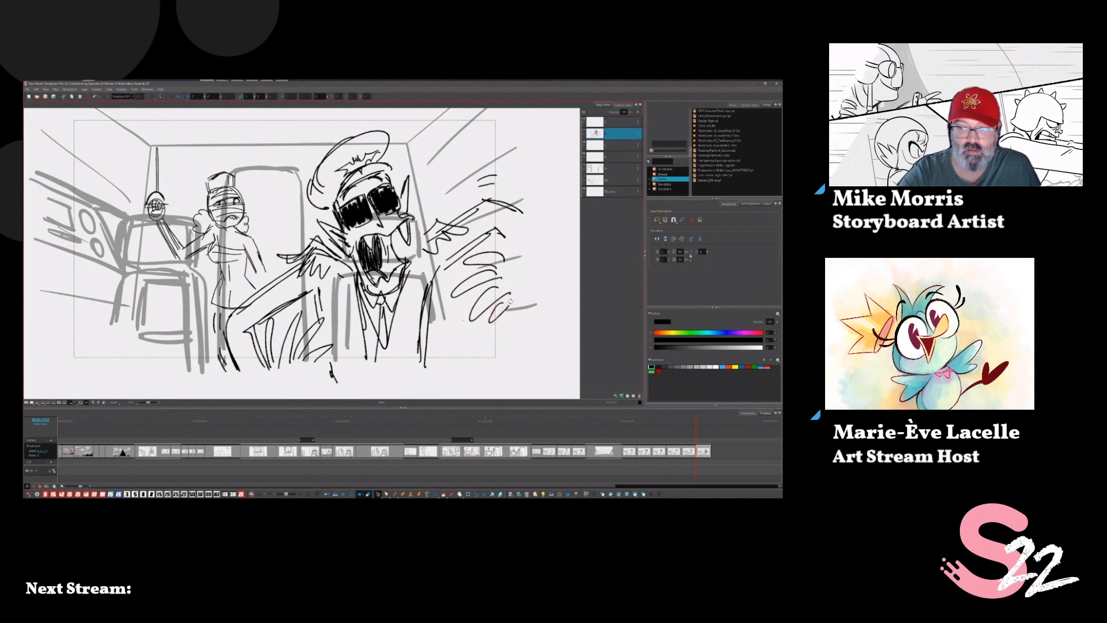
{"action": "left_click", "coordinate": [510, 300]}
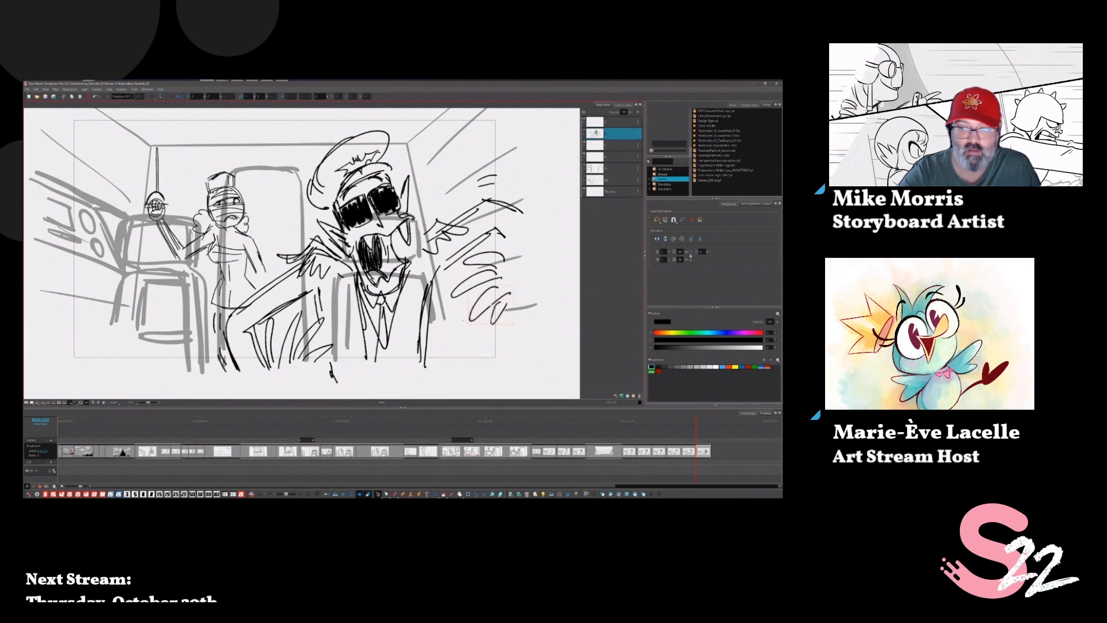
{"action": "left_click_drag", "start_coordinate": [489, 313], "coordinate": [518, 283]}
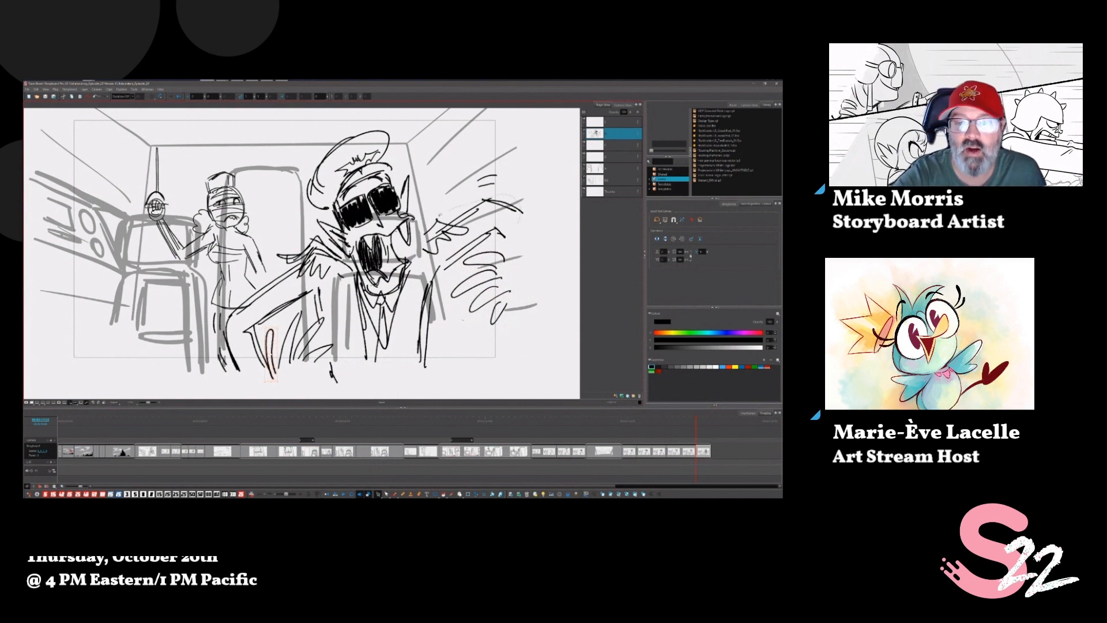
{"action": "left_click", "coordinate": [472, 233]}
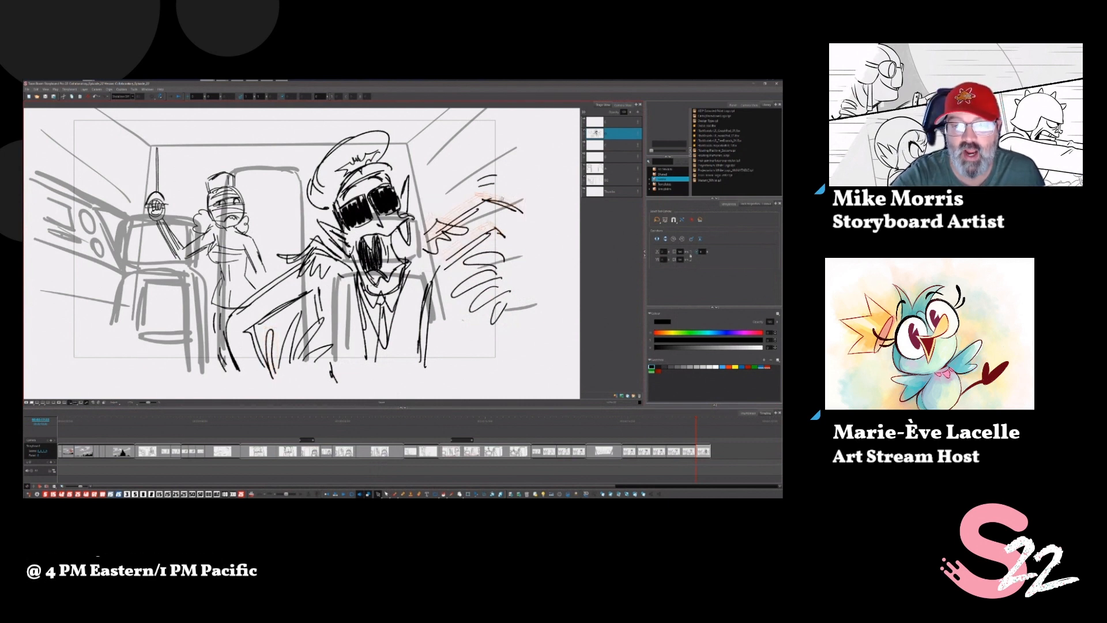
{"action": "key", "text": "Escape"}
{"action": "key", "text": "alt+b"}
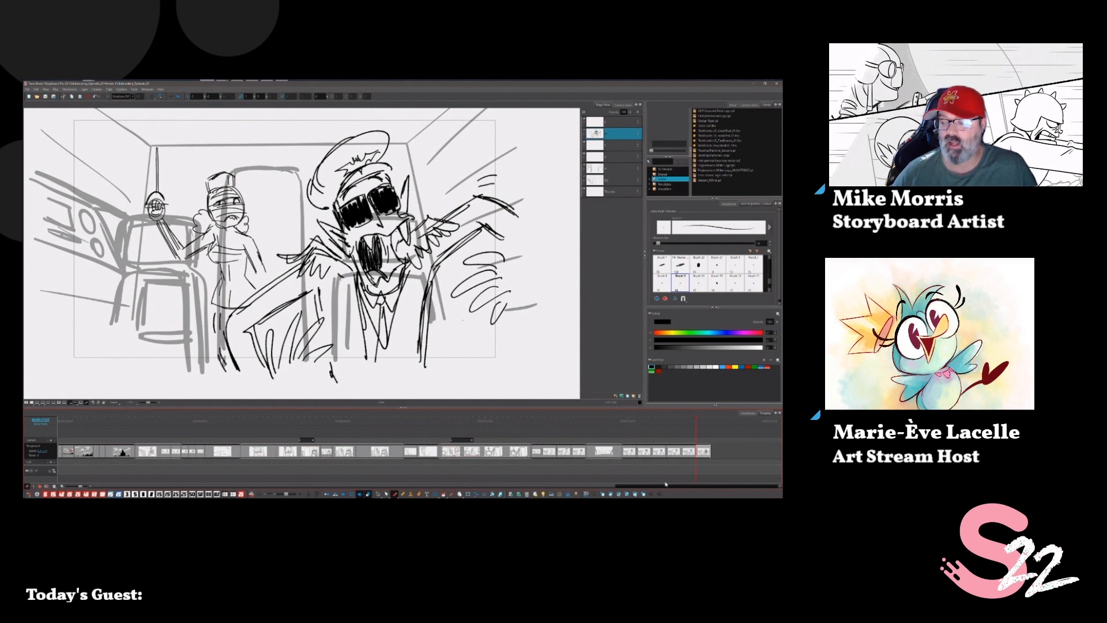
Duplicate the screaming-pilot panel at the end of the timeline.
{"action": "left_click", "coordinate": [635, 494]}
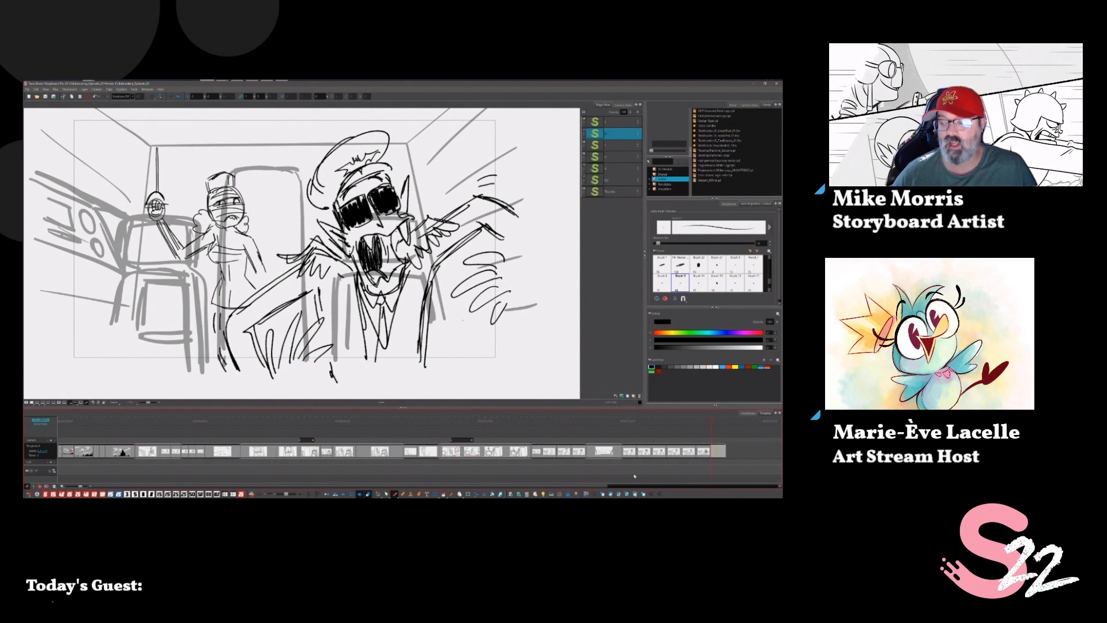
{"action": "left_click", "coordinate": [379, 494]}
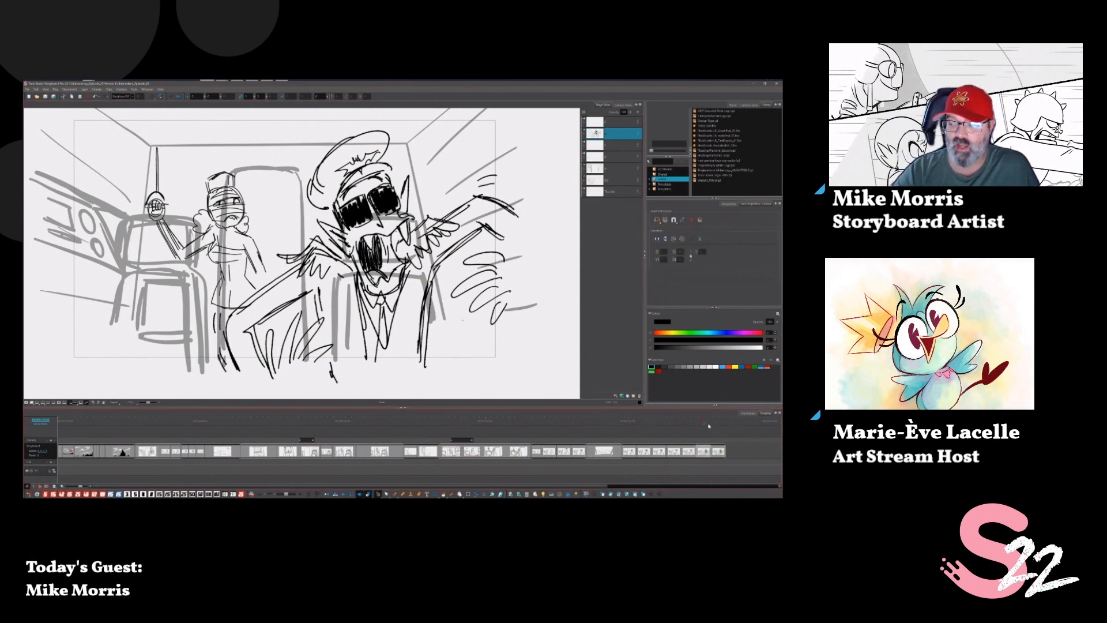
{"action": "left_click", "coordinate": [395, 494]}
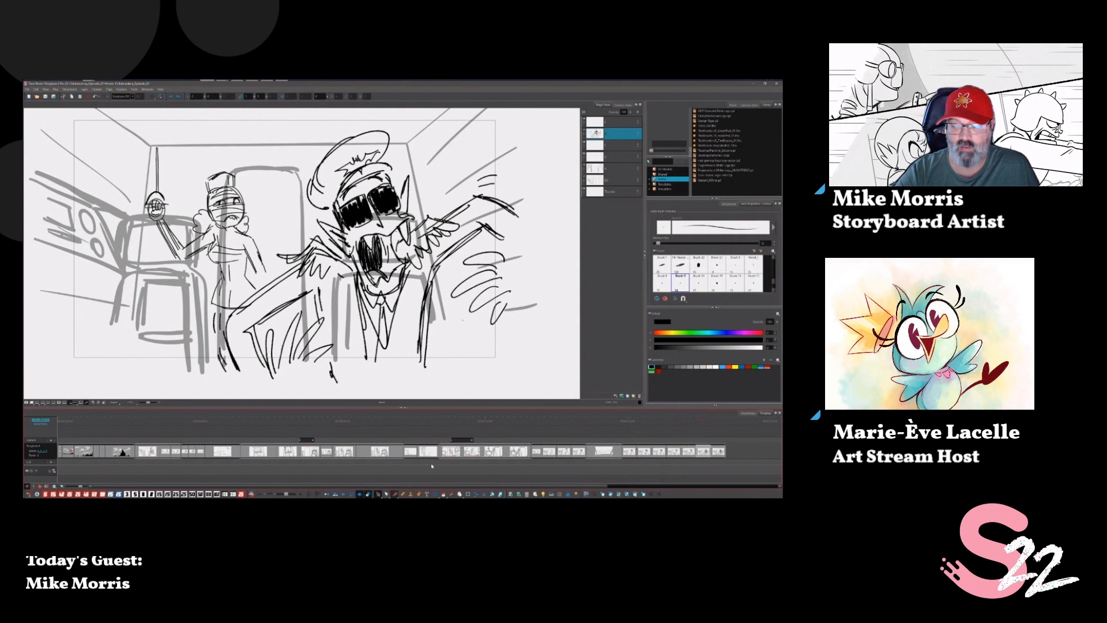
Draw wavy dark grey smoke lines rising between the pilot's cap and his raised far arm in the original panel.
{"action": "left_click", "coordinate": [698, 366]}
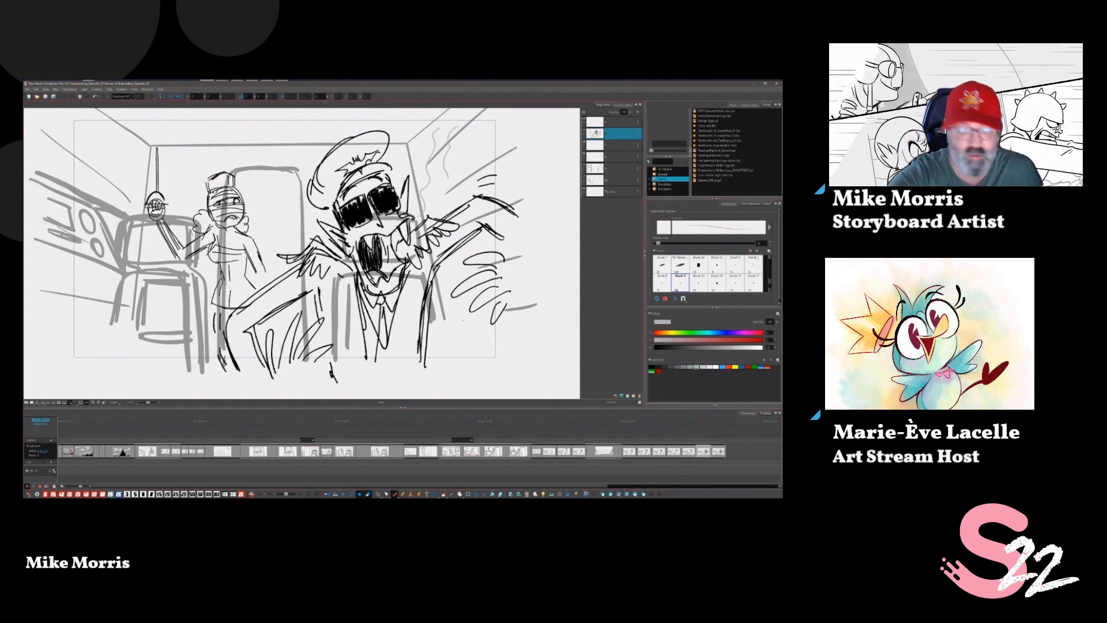
{"action": "key", "text": "ctrl+z"}
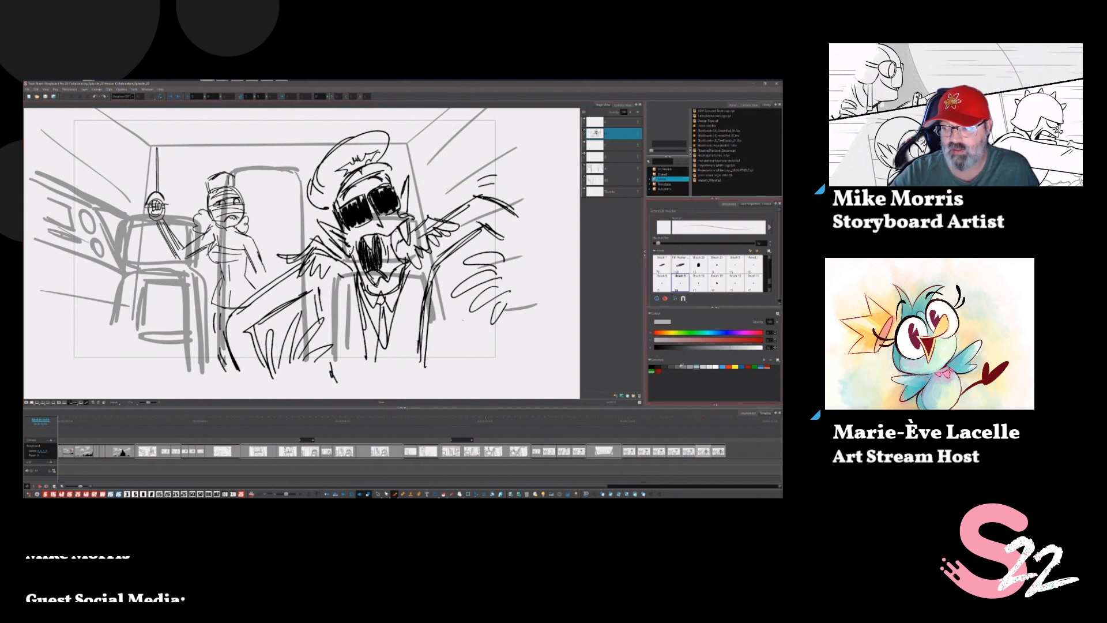
{"action": "left_click", "coordinate": [678, 367]}
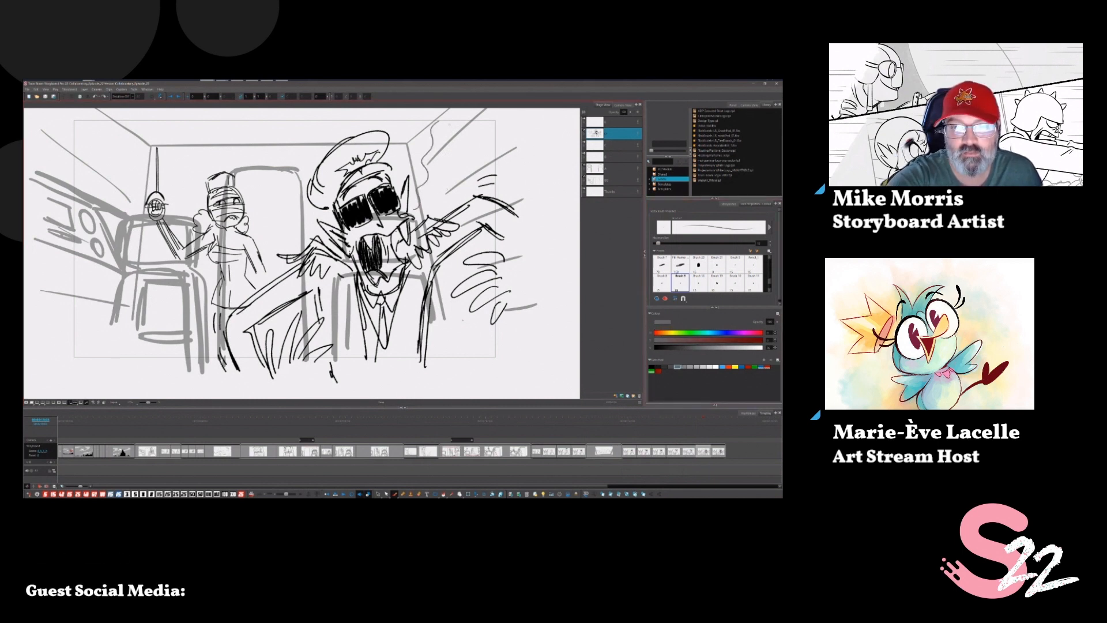
{"action": "left_click_drag", "start_coordinate": [439, 122], "coordinate": [458, 186]}
{"action": "left_click_drag", "start_coordinate": [454, 122], "coordinate": [472, 178]}
{"action": "mouse_move", "coordinate": [398, 124]}
{"action": "left_mouse_down"}
{"action": "mouse_move", "coordinate": [405, 177]}
{"action": "mouse_move", "coordinate": [415, 172]}
{"action": "left_mouse_up"}
{"action": "left_click_drag", "start_coordinate": [394, 125], "coordinate": [397, 154]}
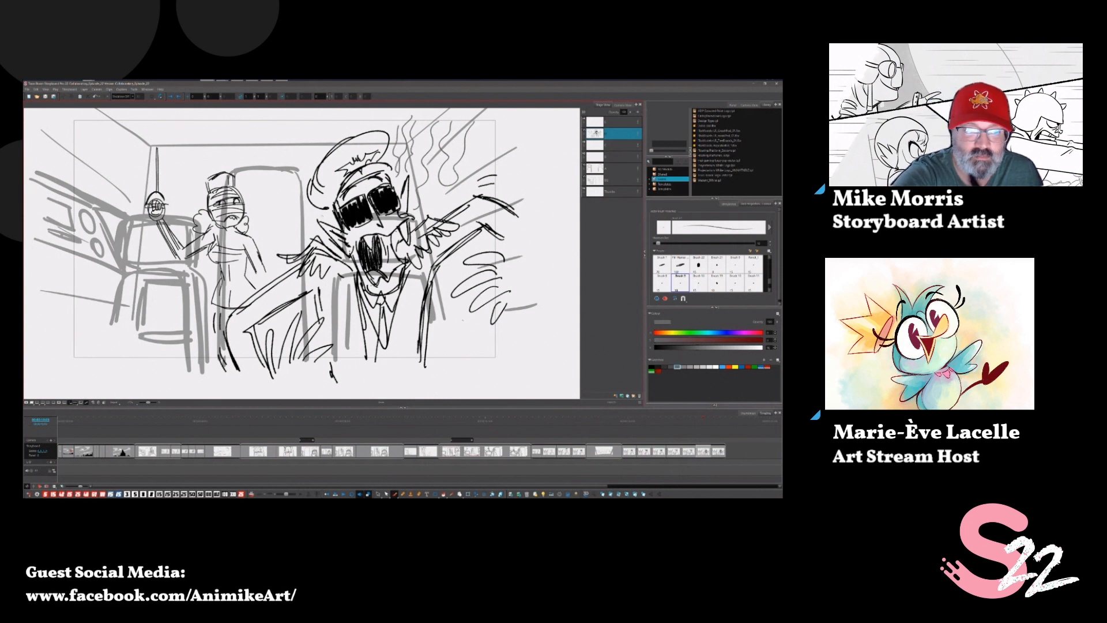
Draw grey smoke lines rising from the pilot's near shoulder and arm, and add more around his raised far arm.
{"action": "mouse_move", "coordinate": [316, 215]}
{"action": "left_mouse_down"}
{"action": "mouse_move", "coordinate": [297, 132]}
{"action": "mouse_move", "coordinate": [289, 157]}
{"action": "mouse_move", "coordinate": [305, 233]}
{"action": "left_mouse_up"}
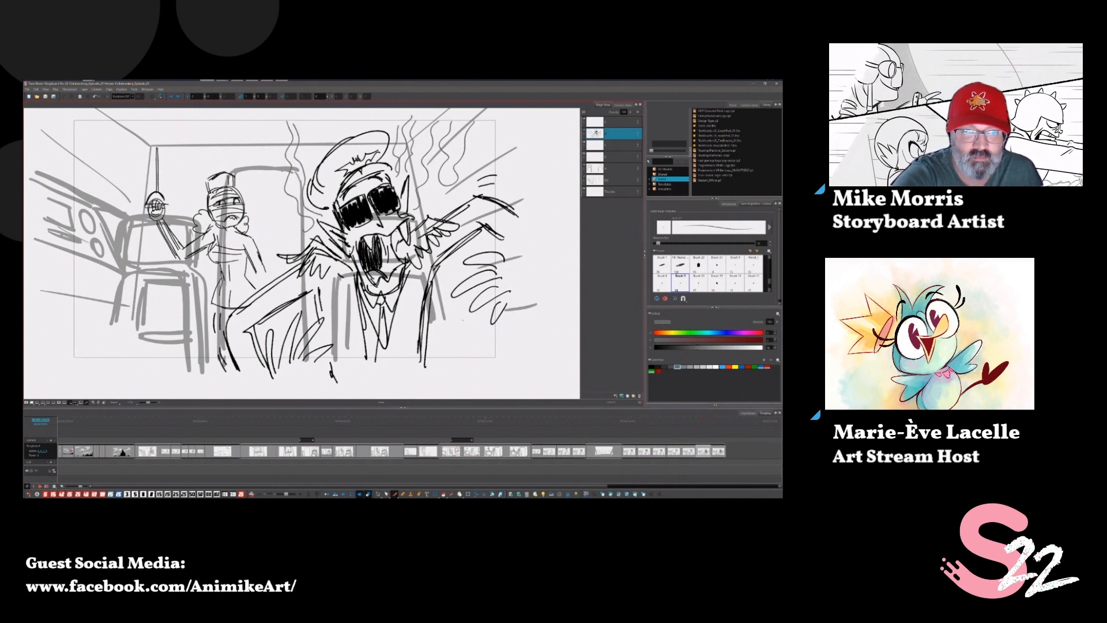
{"action": "left_click_drag", "start_coordinate": [302, 187], "coordinate": [275, 234]}
{"action": "left_click_drag", "start_coordinate": [270, 178], "coordinate": [272, 271]}
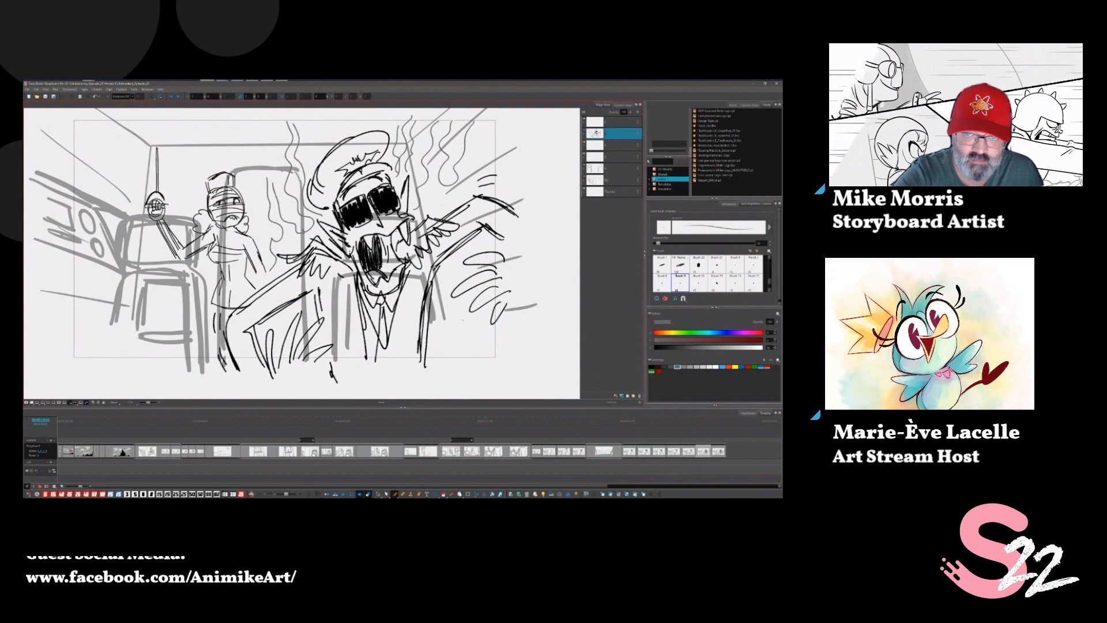
{"action": "left_click_drag", "start_coordinate": [464, 139], "coordinate": [479, 186]}
{"action": "left_click_drag", "start_coordinate": [471, 188], "coordinate": [504, 178]}
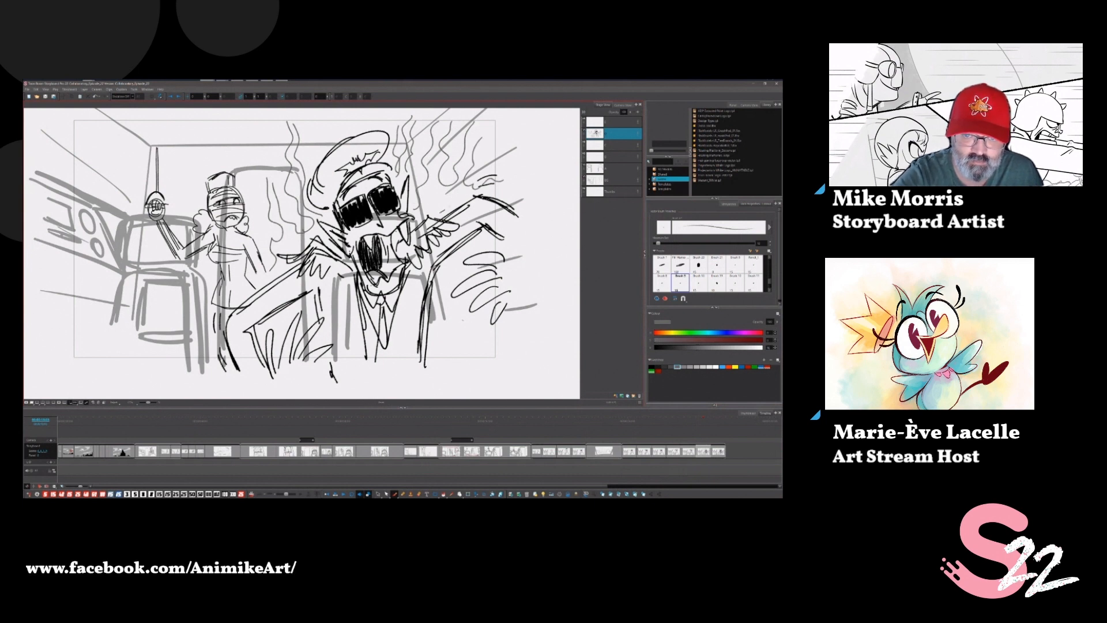
{"action": "left_click_drag", "start_coordinate": [451, 259], "coordinate": [432, 338]}
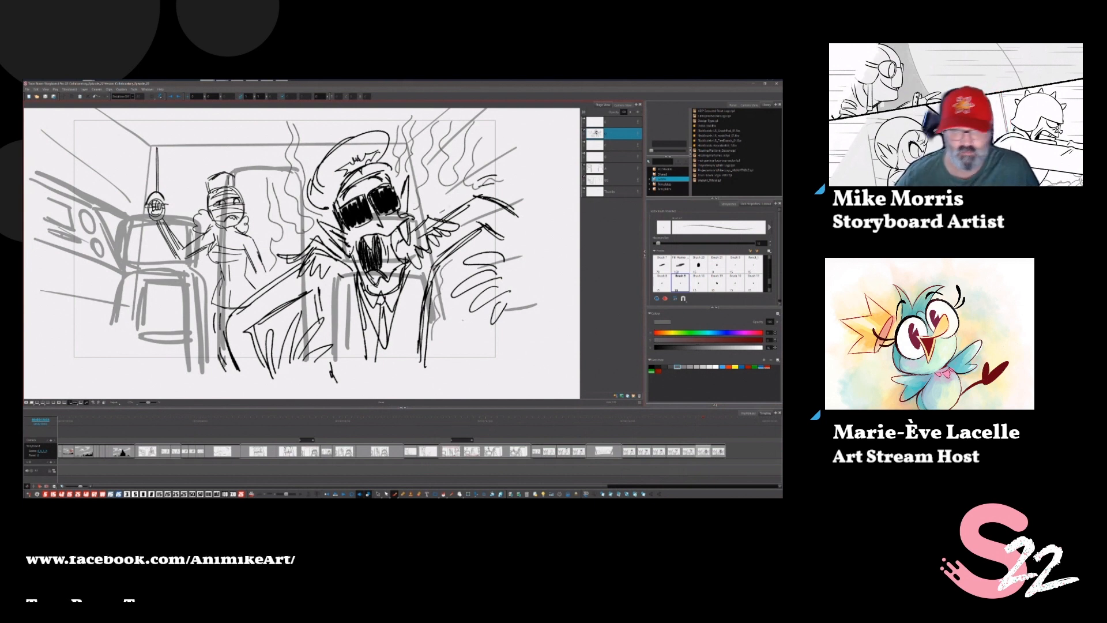
Delete both of the pilot's arms and shoulders in the last panel, keeping his head, collar and tie.
{"action": "mouse_move", "coordinate": [701, 420]}
{"action": "left_mouse_down"}
{"action": "mouse_move", "coordinate": [658, 420]}
{"action": "mouse_move", "coordinate": [717, 425]}
{"action": "left_mouse_up"}
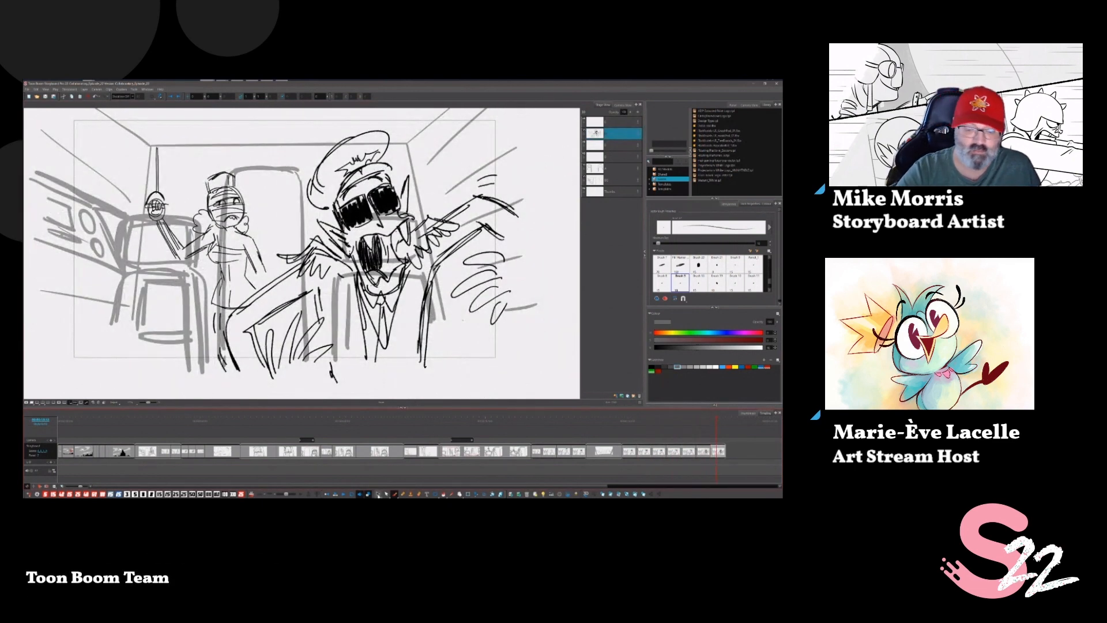
{"action": "key", "text": "alt+s"}
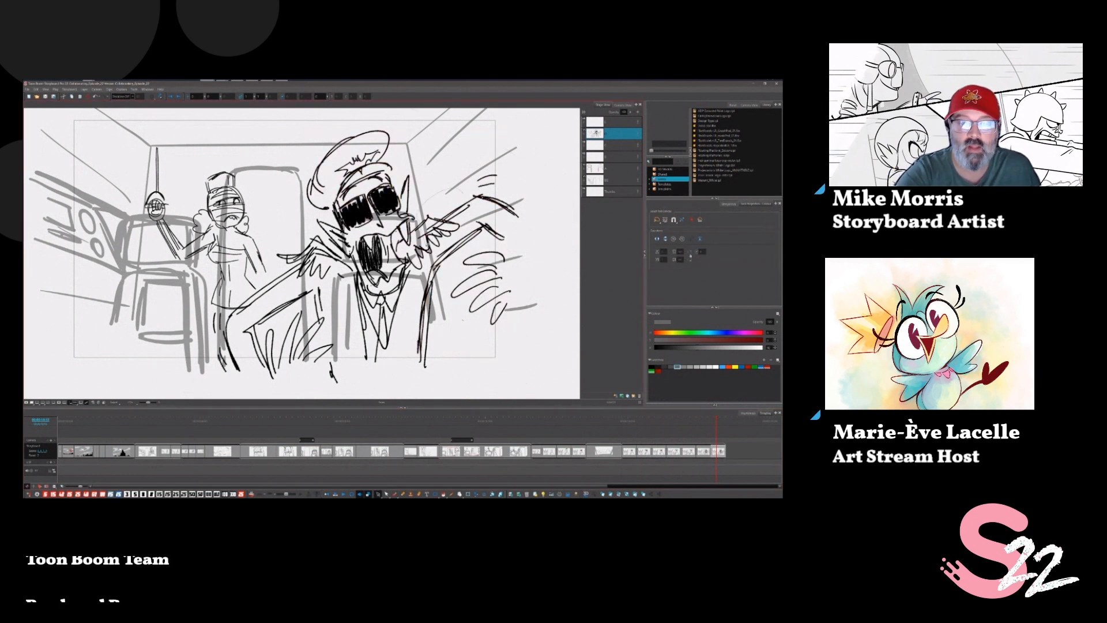
{"action": "left_click_drag", "start_coordinate": [546, 198], "coordinate": [436, 192]}
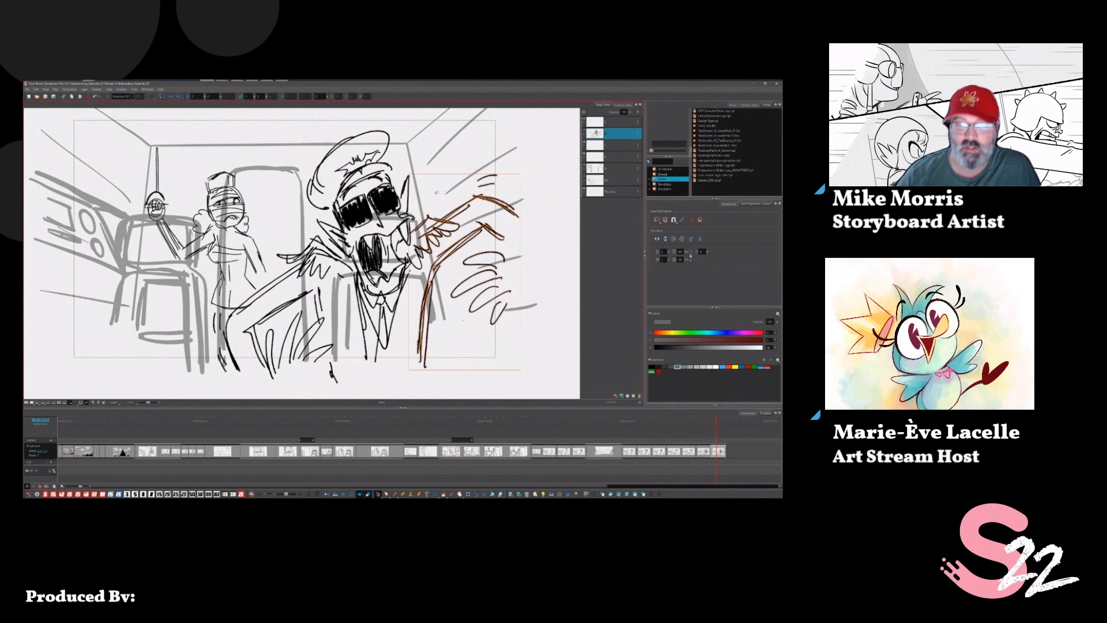
{"action": "key", "text": "Delete"}
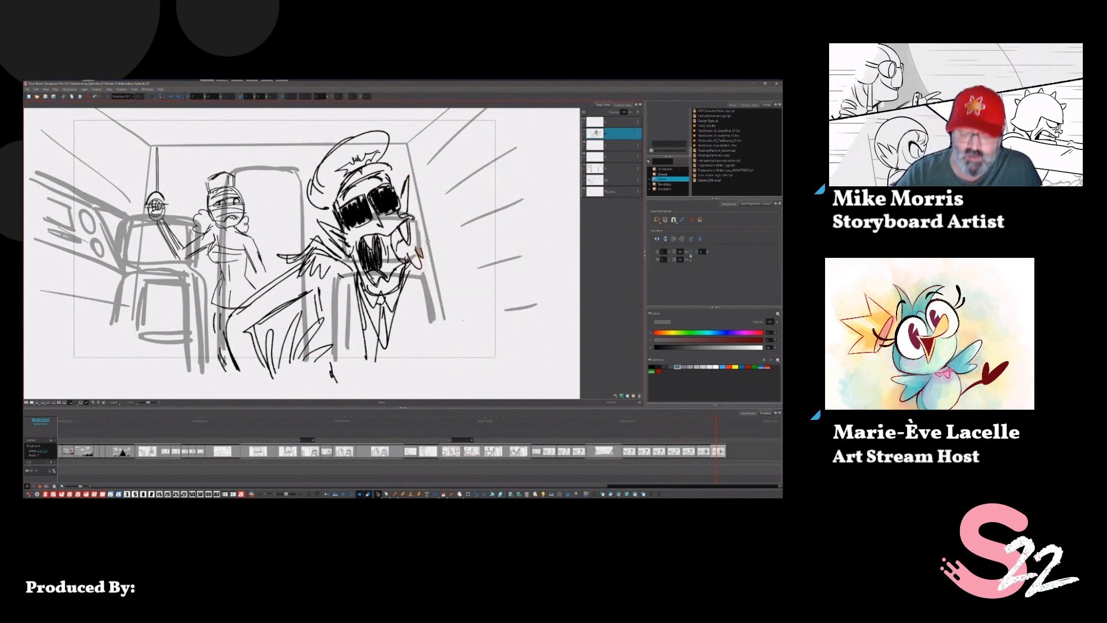
{"action": "key", "text": "Delete"}
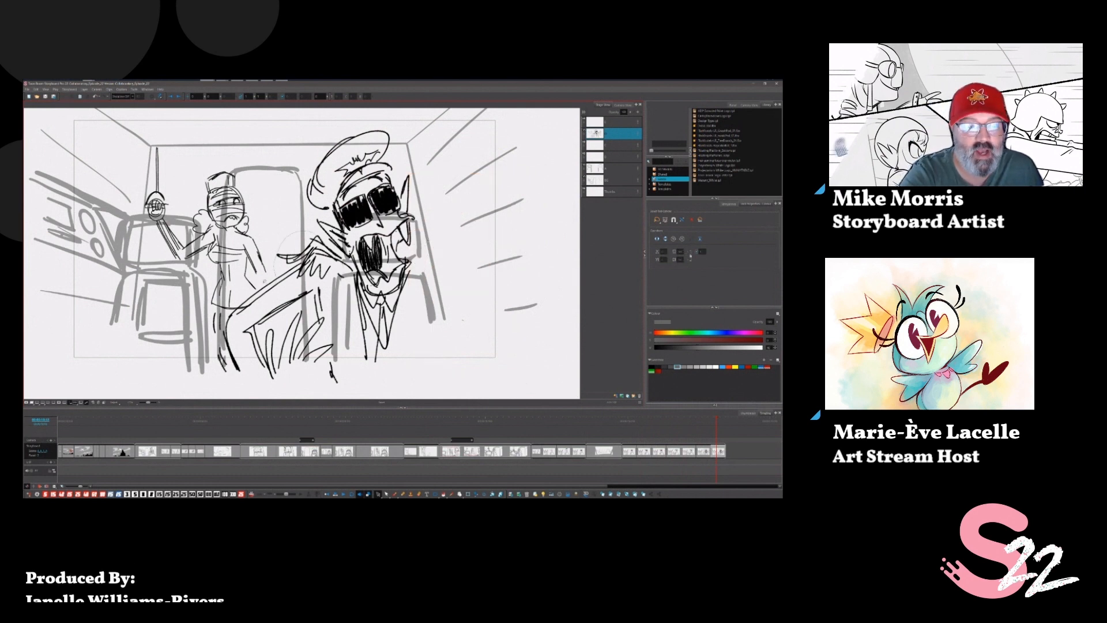
{"action": "mouse_move", "coordinate": [296, 230]}
{"action": "left_mouse_down"}
{"action": "mouse_move", "coordinate": [342, 326]}
{"action": "mouse_move", "coordinate": [296, 230]}
{"action": "left_mouse_up"}
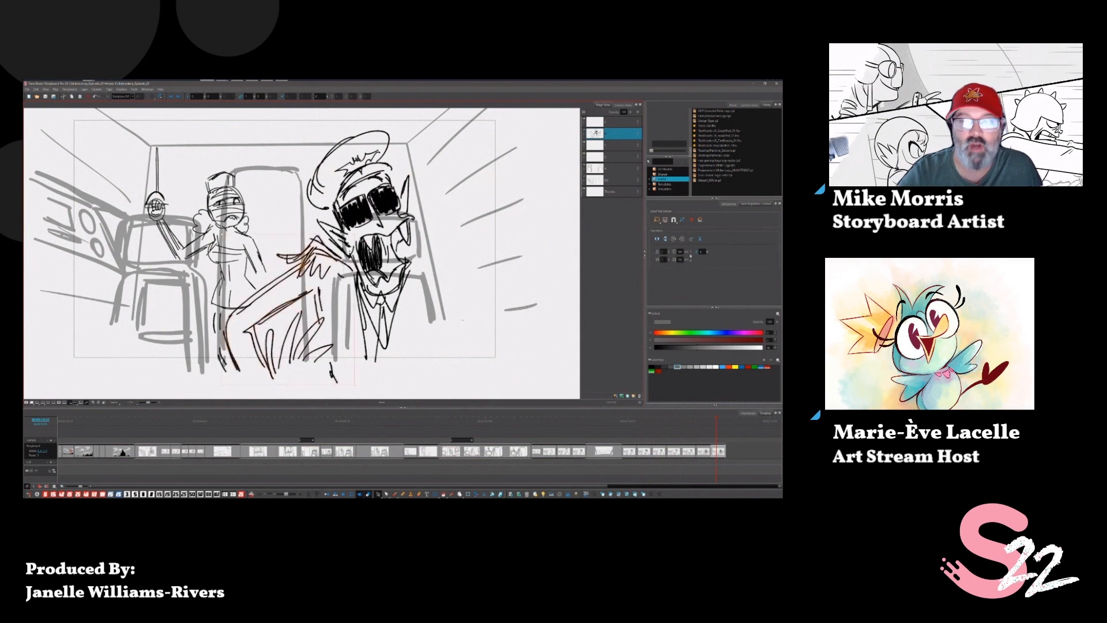
{"action": "key", "text": "Delete"}
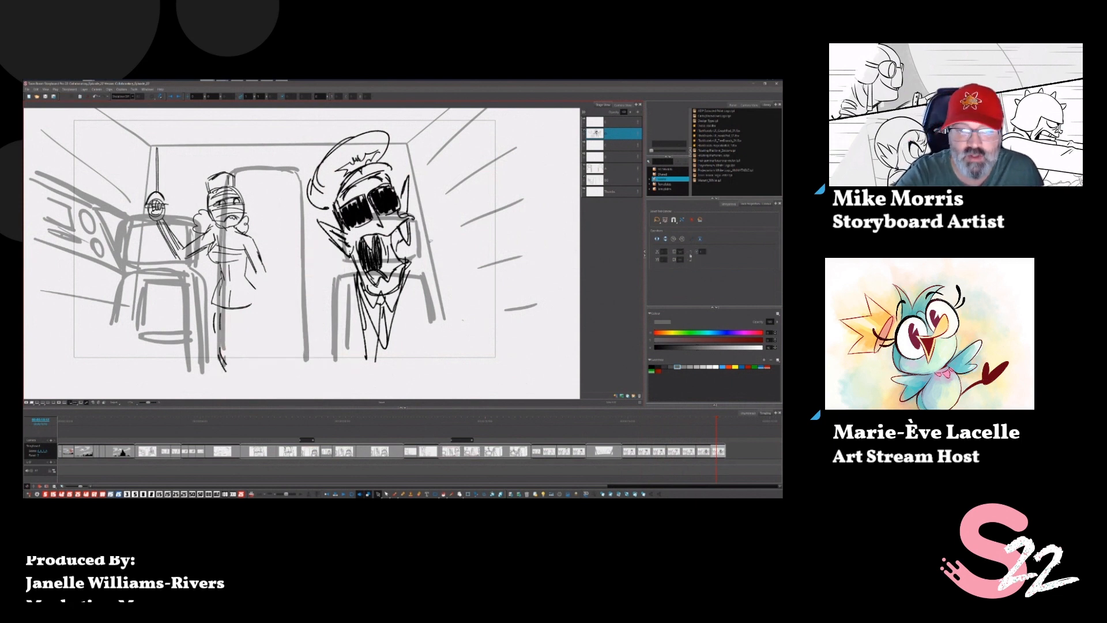
Flip the pilot's head, collar and tie horizontally and move them higher above his seat.
{"action": "left_click_drag", "start_coordinate": [303, 247], "coordinate": [411, 271]}
{"action": "left_click", "coordinate": [657, 238]}
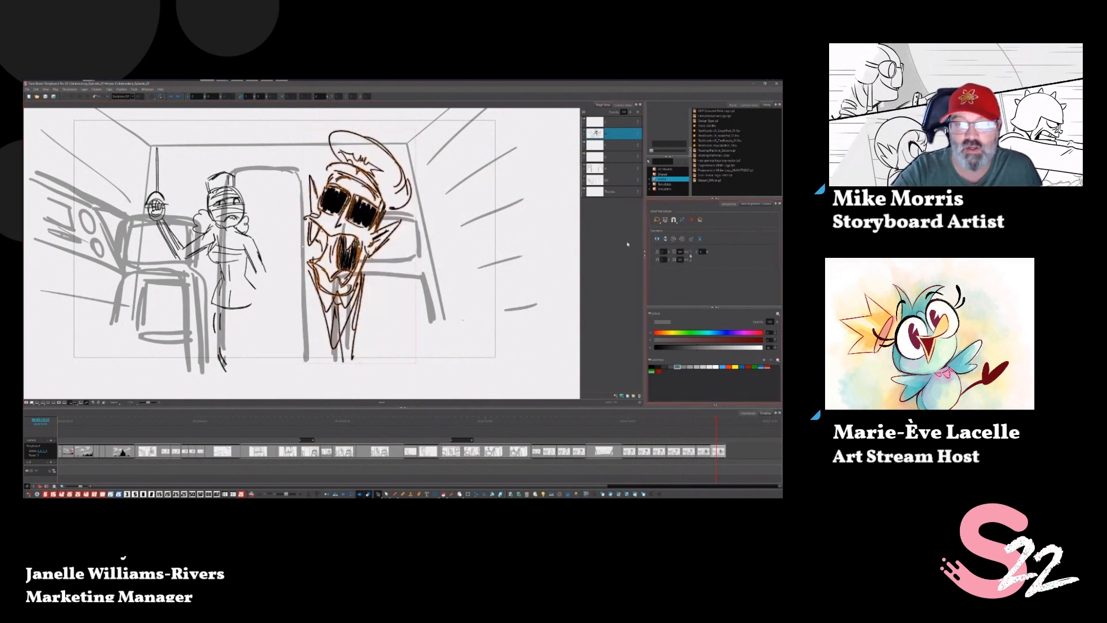
{"action": "left_click_drag", "start_coordinate": [391, 233], "coordinate": [430, 194]}
{"action": "left_click_drag", "start_coordinate": [466, 258], "coordinate": [451, 295]}
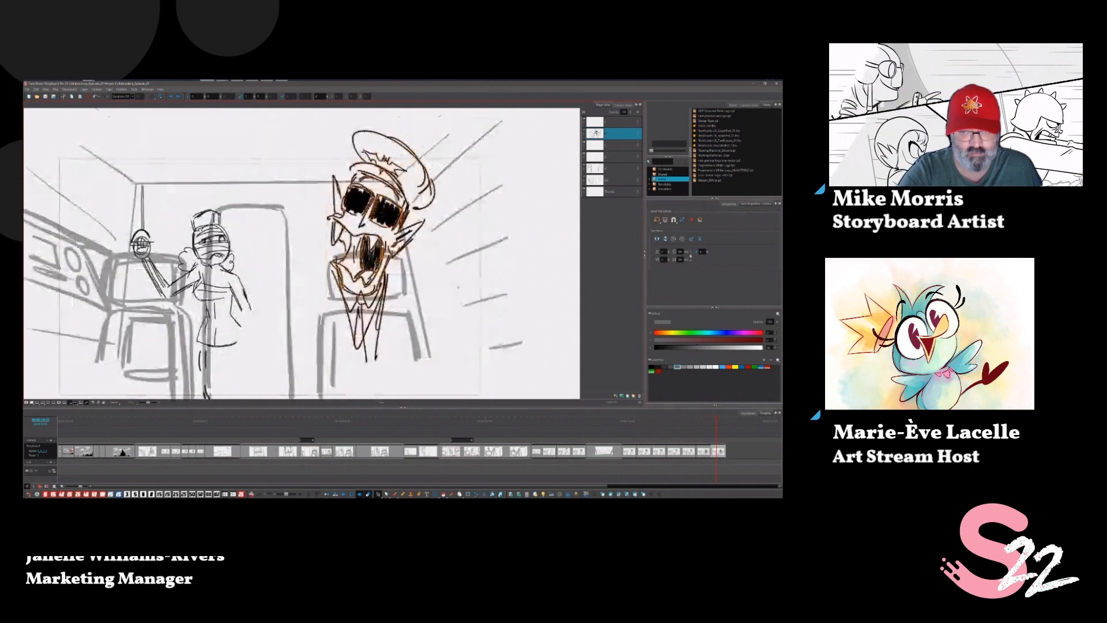
{"action": "left_click_drag", "start_coordinate": [695, 423], "coordinate": [719, 419]}
Select the pilot's tie and lapel strokes below his collar and reposition them slightly lower under his head.
{"action": "key", "text": "alt+b"}
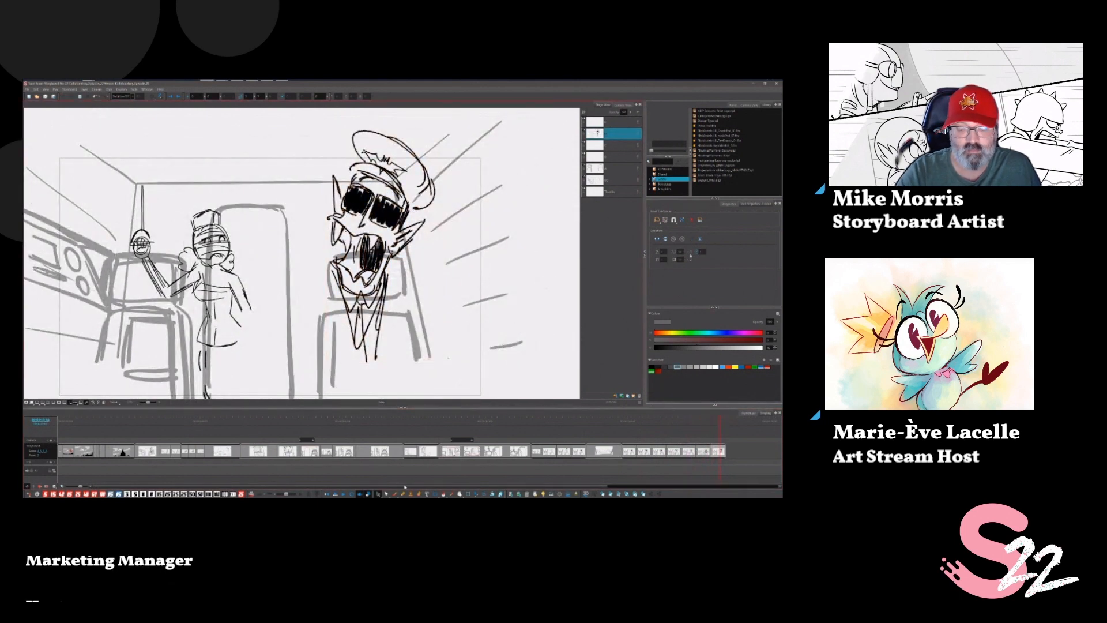
{"action": "left_click_drag", "start_coordinate": [424, 392], "coordinate": [413, 368]}
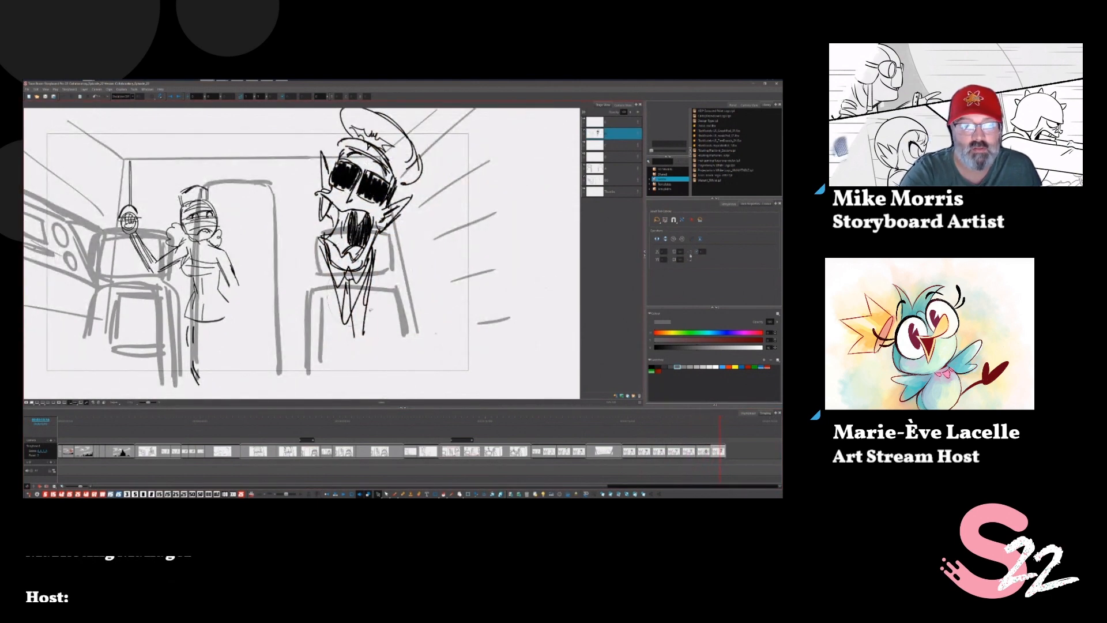
{"action": "left_click_drag", "start_coordinate": [319, 230], "coordinate": [377, 339]}
{"action": "left_click_drag", "start_coordinate": [347, 286], "coordinate": [353, 305]}
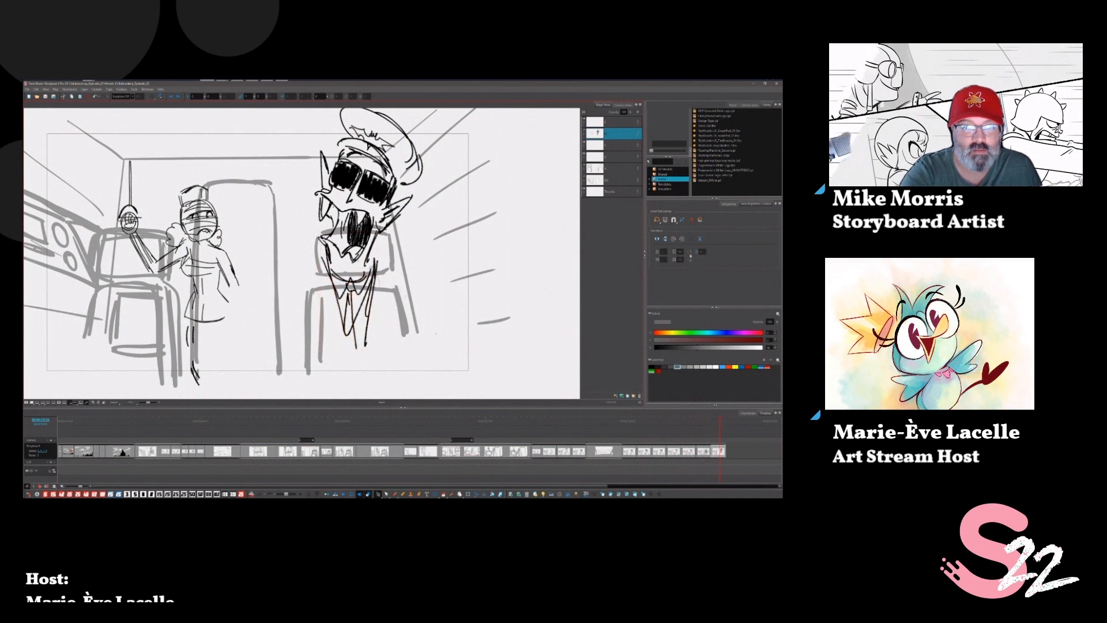
{"action": "left_click", "coordinate": [375, 264]}
{"action": "left_click_drag", "start_coordinate": [377, 294], "coordinate": [375, 295]}
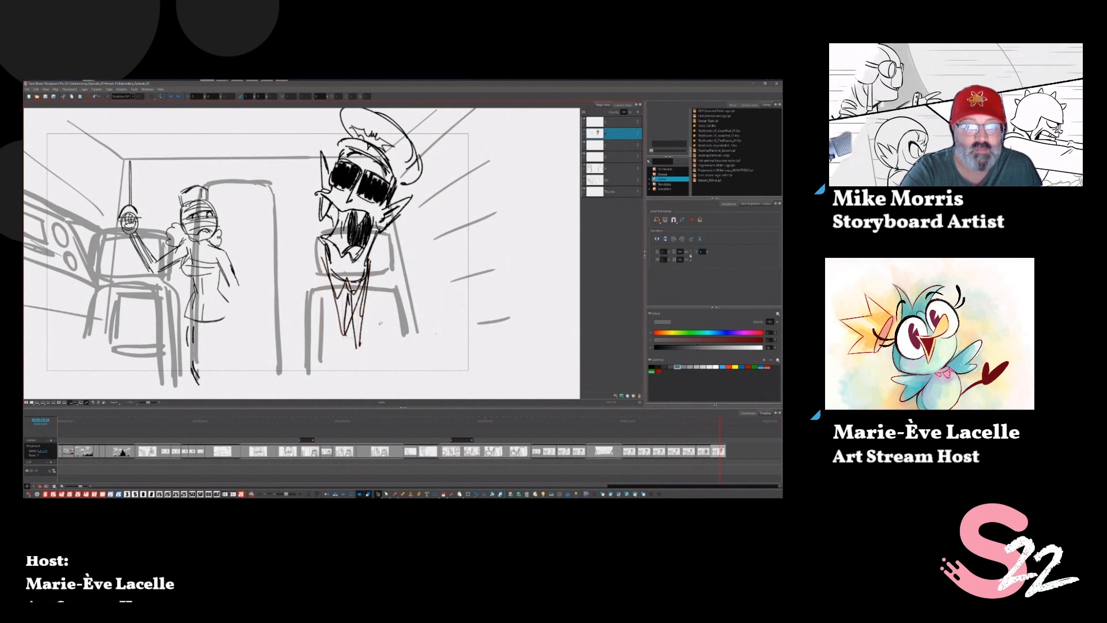
{"action": "left_click", "coordinate": [350, 345]}
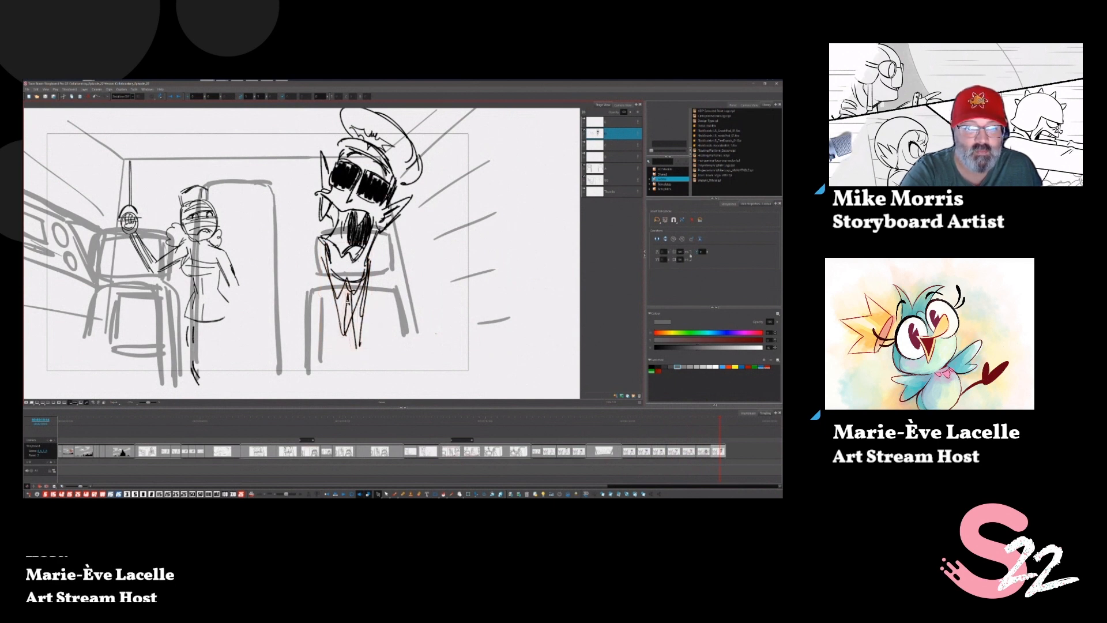
{"action": "left_click", "coordinate": [380, 308]}
{"action": "left_click", "coordinate": [346, 328]}
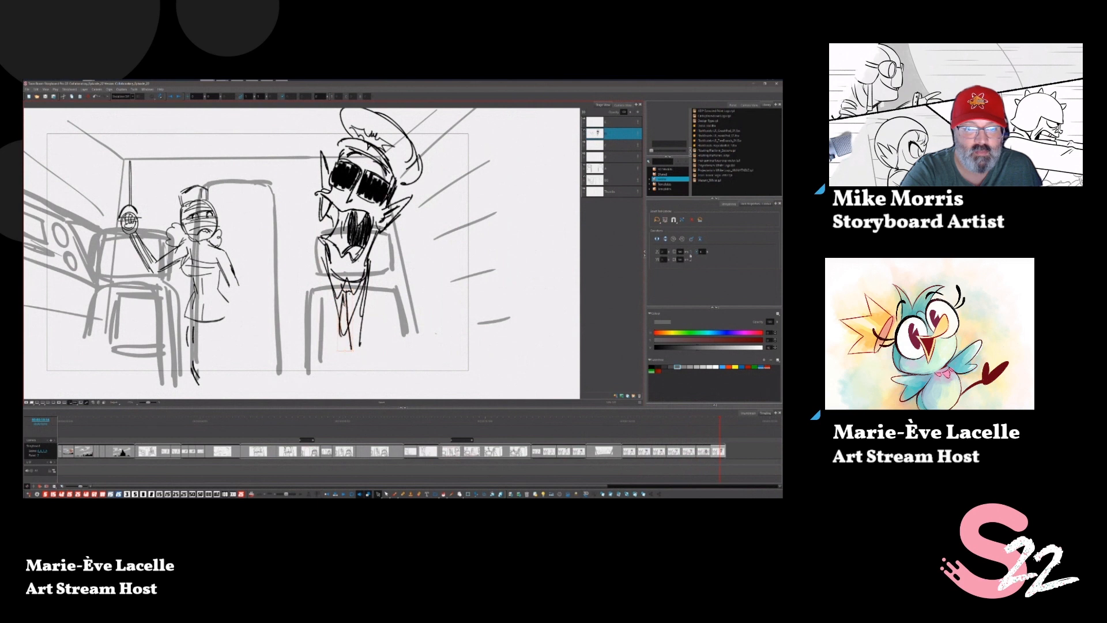
{"action": "left_click", "coordinate": [370, 344]}
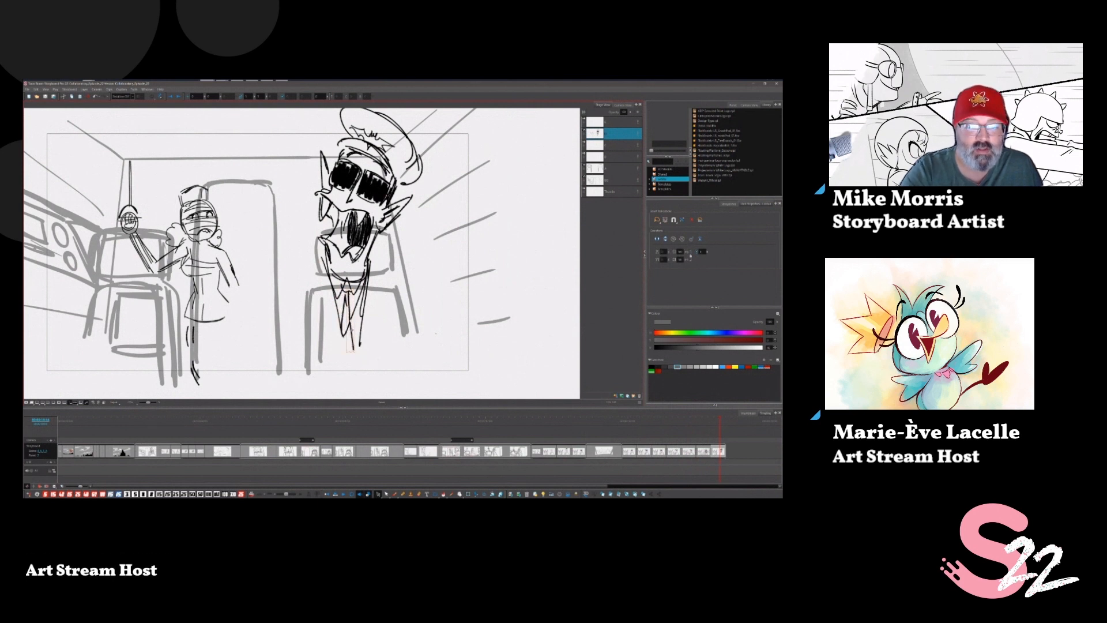
Draw the pilot's shoulders, epaulettes, arms and jacket sides in black on both sides of his tie, extending below the frame.
{"action": "key", "text": "alt+b"}
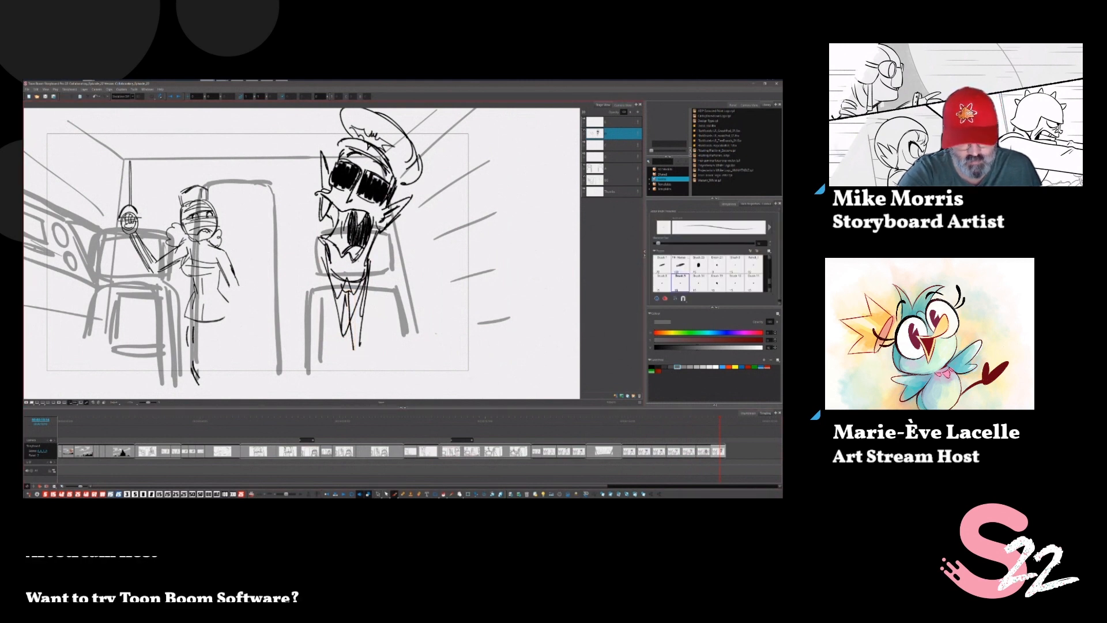
{"action": "left_click", "coordinate": [651, 367]}
{"action": "left_click_drag", "start_coordinate": [369, 253], "coordinate": [484, 358]}
{"action": "left_click_drag", "start_coordinate": [417, 321], "coordinate": [448, 370]}
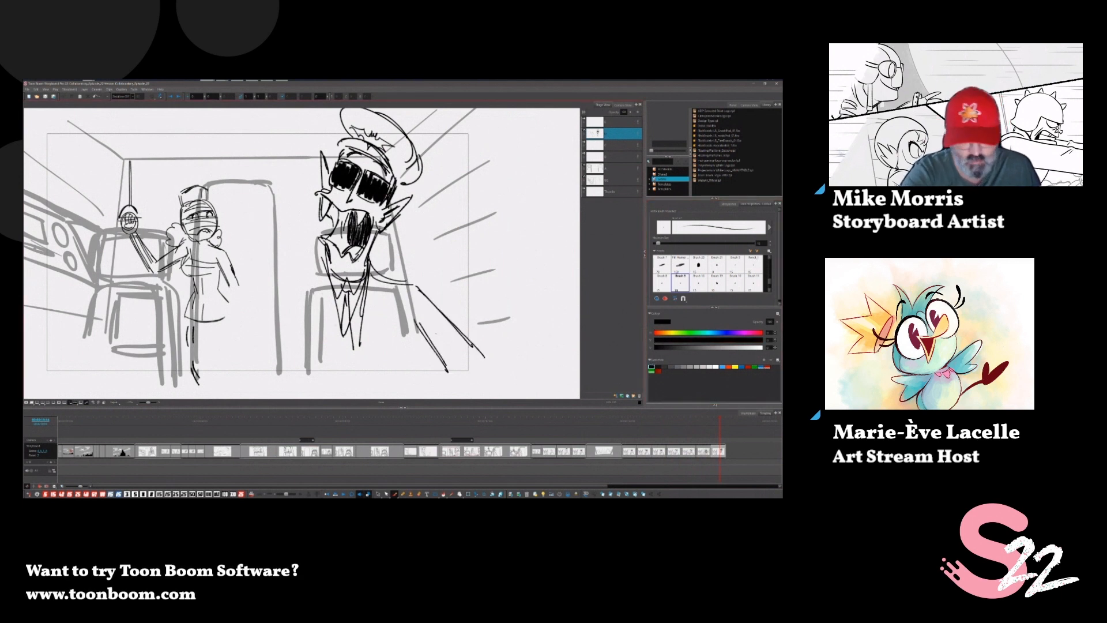
{"action": "mouse_move", "coordinate": [327, 279]}
{"action": "left_mouse_down"}
{"action": "mouse_move", "coordinate": [281, 296]}
{"action": "mouse_move", "coordinate": [236, 393]}
{"action": "left_mouse_up"}
{"action": "left_click_drag", "start_coordinate": [291, 324], "coordinate": [277, 387]}
{"action": "left_click_drag", "start_coordinate": [257, 244], "coordinate": [254, 320]}
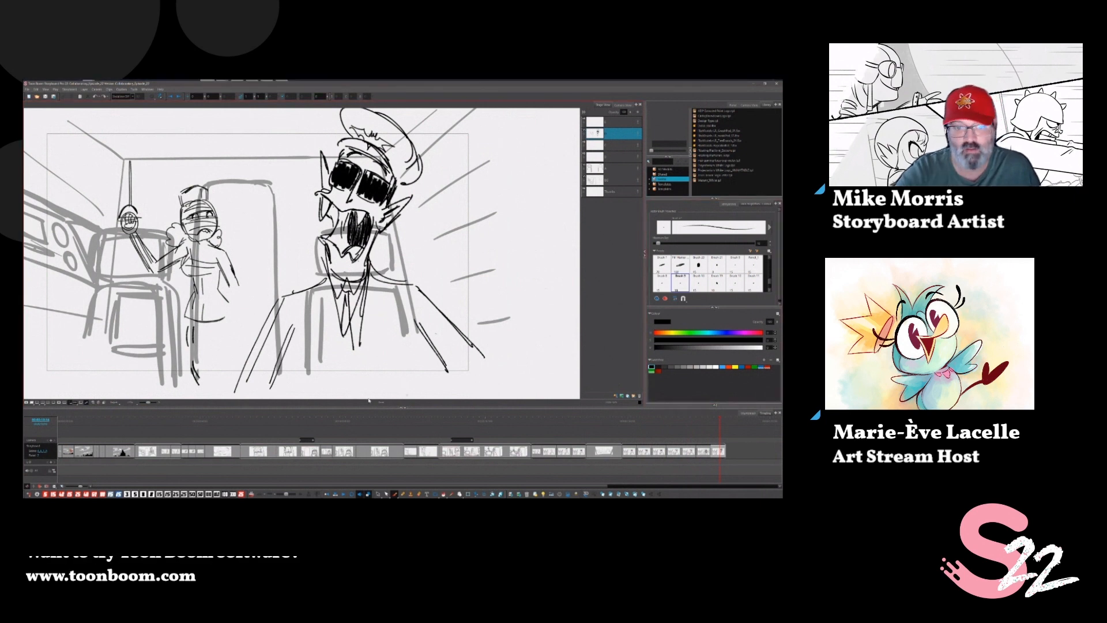
{"action": "left_click_drag", "start_coordinate": [410, 321], "coordinate": [415, 377]}
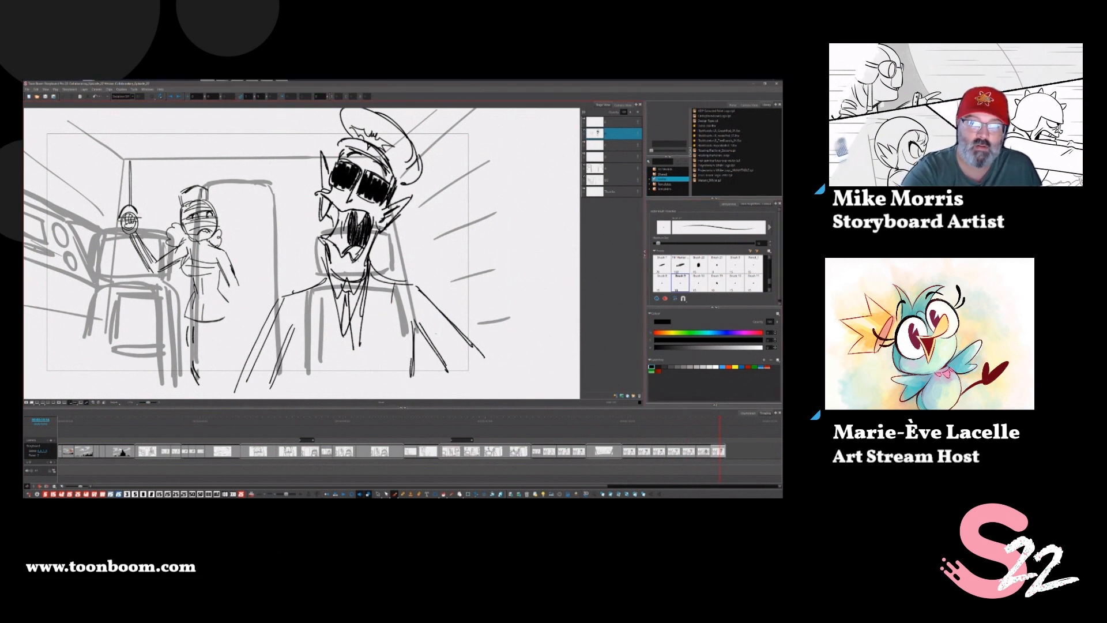
{"action": "left_click_drag", "start_coordinate": [389, 273], "coordinate": [439, 303]}
{"action": "mouse_move", "coordinate": [263, 320]}
{"action": "left_mouse_down"}
{"action": "mouse_move", "coordinate": [311, 275]}
{"action": "mouse_move", "coordinate": [312, 302]}
{"action": "left_mouse_up"}
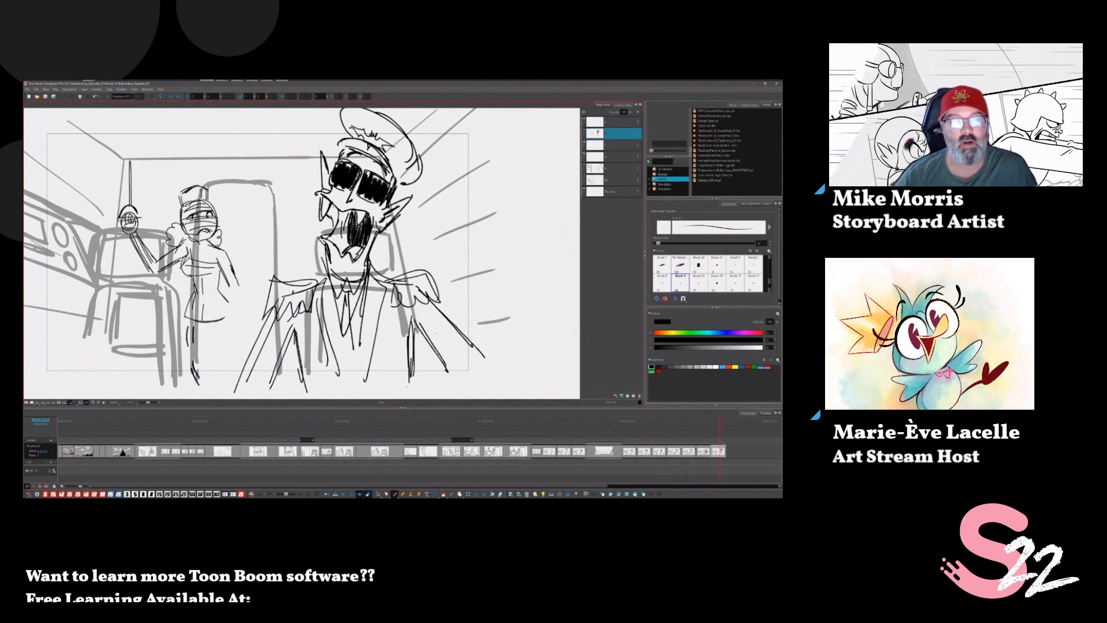
{"action": "left_click", "coordinate": [393, 494]}
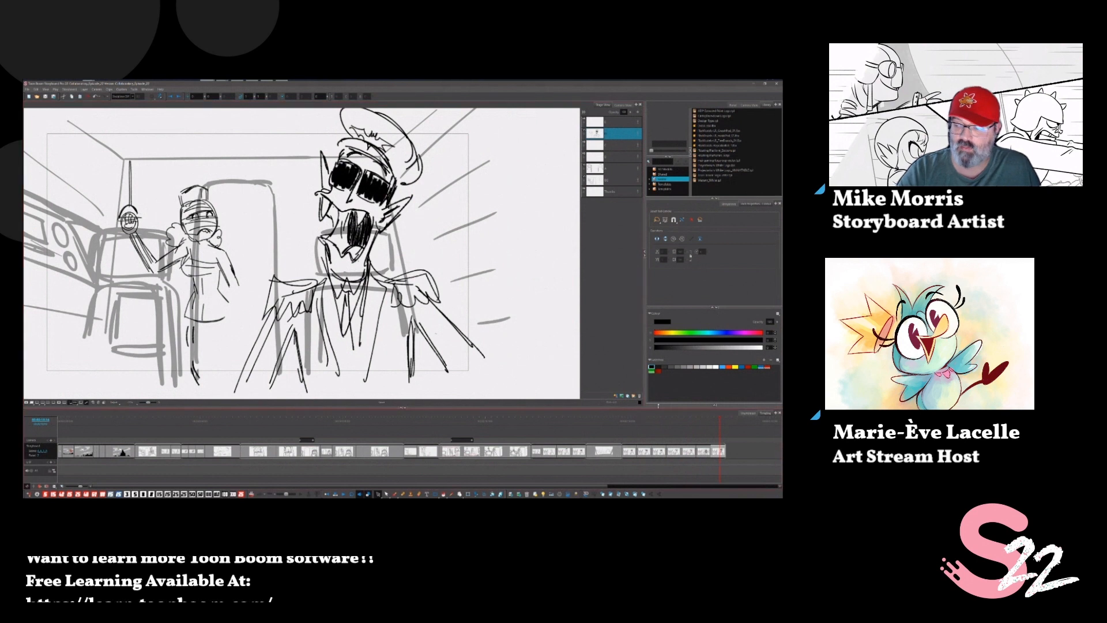
Draw wavy grey smoke lines rising on both sides of the pilot's head and shoulders.
{"action": "left_click", "coordinate": [690, 367]}
{"action": "key", "text": "alt+b"}
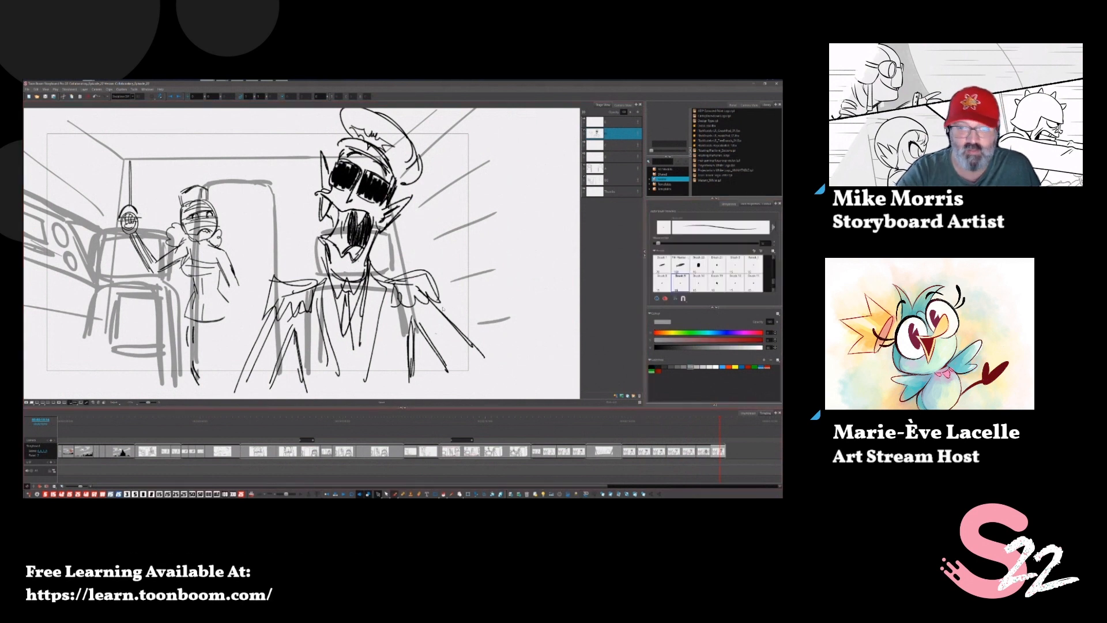
{"action": "left_click_drag", "start_coordinate": [417, 192], "coordinate": [407, 261]}
{"action": "left_click_drag", "start_coordinate": [441, 166], "coordinate": [461, 294]}
{"action": "mouse_move", "coordinate": [303, 208]}
{"action": "left_mouse_down"}
{"action": "mouse_move", "coordinate": [294, 257]}
{"action": "mouse_move", "coordinate": [274, 161]}
{"action": "left_mouse_up"}
{"action": "left_click_drag", "start_coordinate": [259, 223], "coordinate": [242, 340]}
{"action": "left_click_drag", "start_coordinate": [429, 221], "coordinate": [430, 242]}
{"action": "mouse_move", "coordinate": [430, 145]}
{"action": "left_mouse_down"}
{"action": "mouse_move", "coordinate": [426, 184]}
{"action": "mouse_move", "coordinate": [461, 275]}
{"action": "left_mouse_up"}
{"action": "left_click_drag", "start_coordinate": [305, 208], "coordinate": [303, 257]}
{"action": "left_click_drag", "start_coordinate": [301, 160], "coordinate": [288, 271]}
{"action": "mouse_move", "coordinate": [315, 141]}
{"action": "left_mouse_down"}
{"action": "mouse_move", "coordinate": [311, 205]}
{"action": "mouse_move", "coordinate": [329, 162]}
{"action": "left_mouse_up"}
{"action": "left_click_drag", "start_coordinate": [415, 168], "coordinate": [418, 196]}
{"action": "left_click_drag", "start_coordinate": [424, 130], "coordinate": [425, 158]}
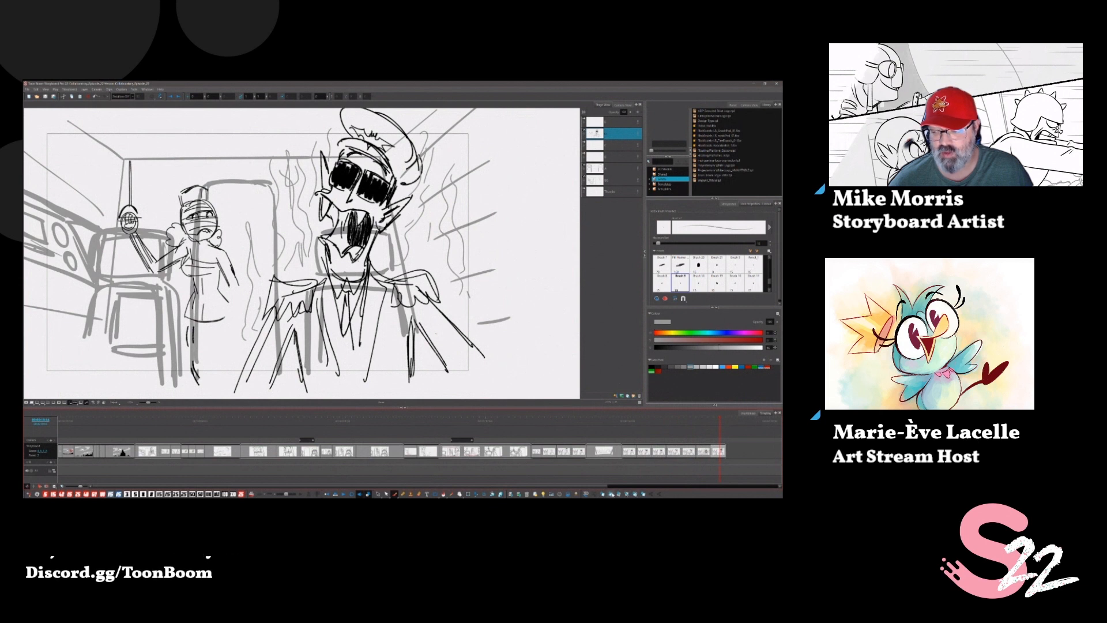
Duplicate the cockpit panel and delete the pilot and his smoke from the copy, keeping the mummy and the seats.
{"action": "left_click", "coordinate": [634, 493]}
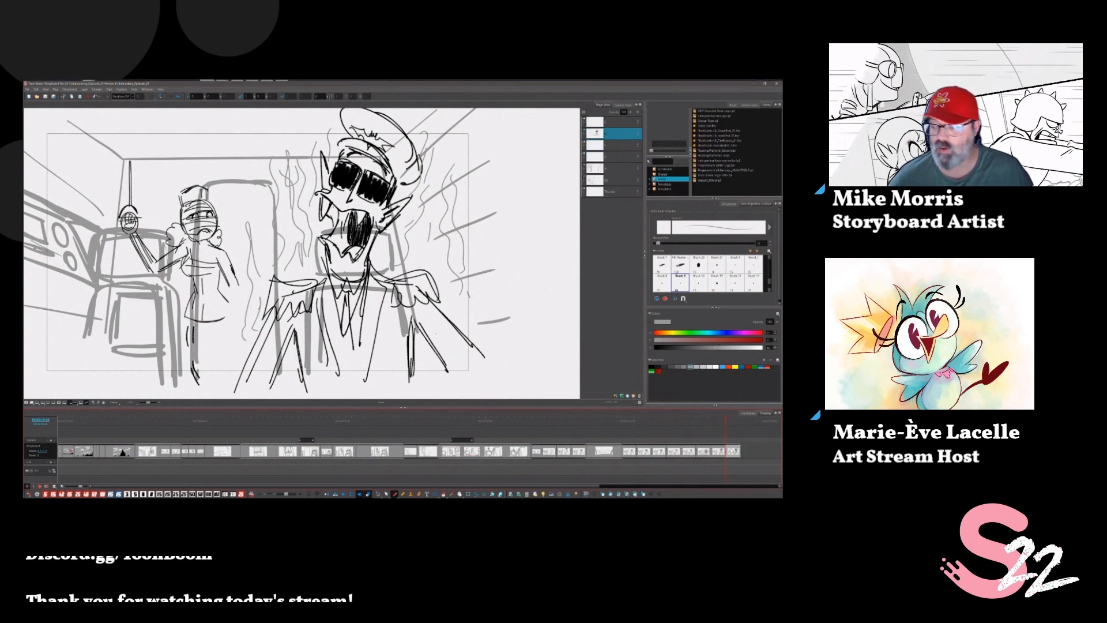
{"action": "key", "text": "Return"}
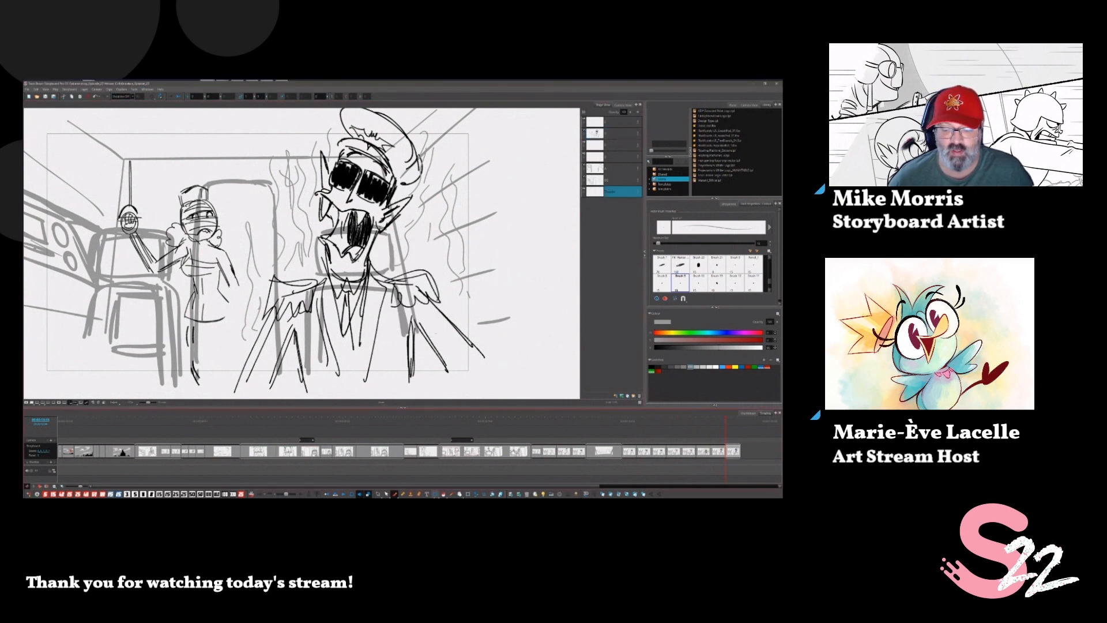
{"action": "key", "text": "alt+s"}
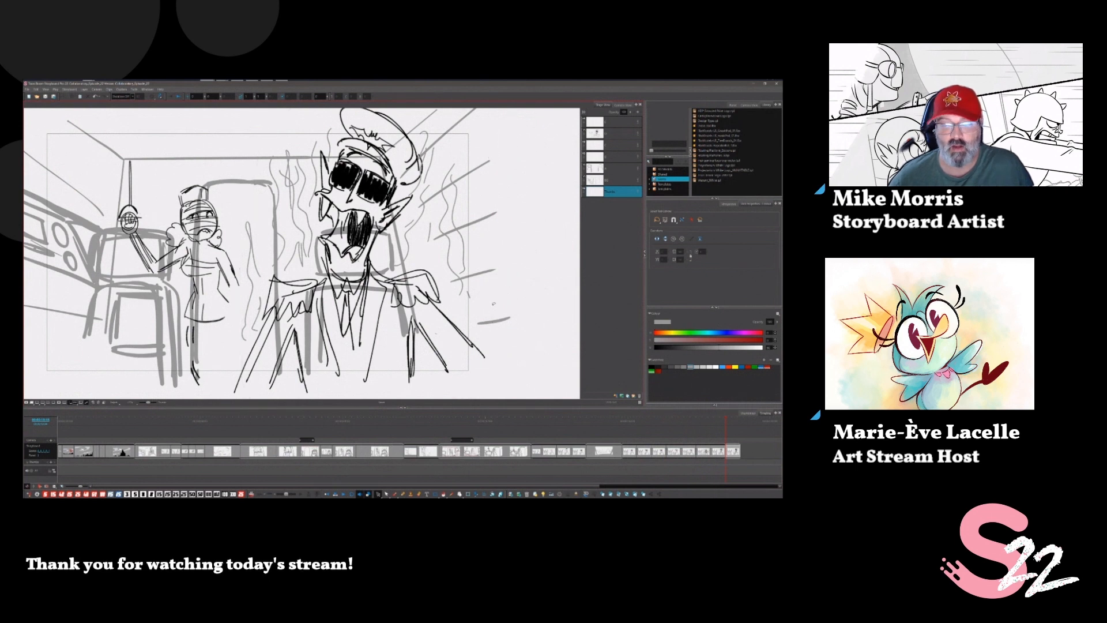
{"action": "left_click", "coordinate": [624, 133]}
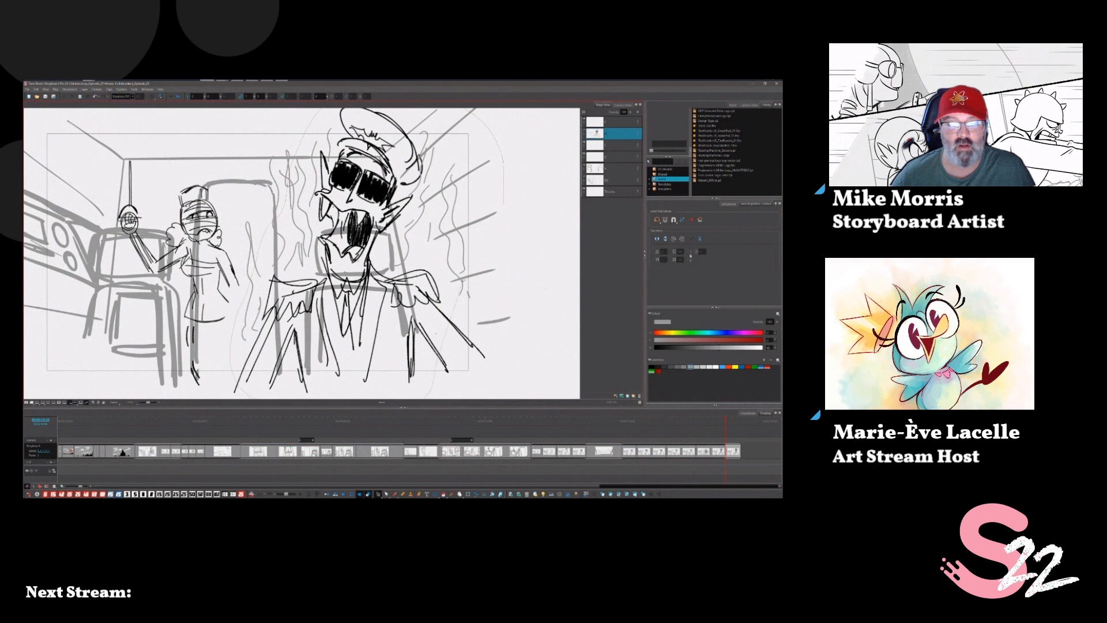
{"action": "key", "text": "ctrl+a"}
{"action": "key", "text": "Delete"}
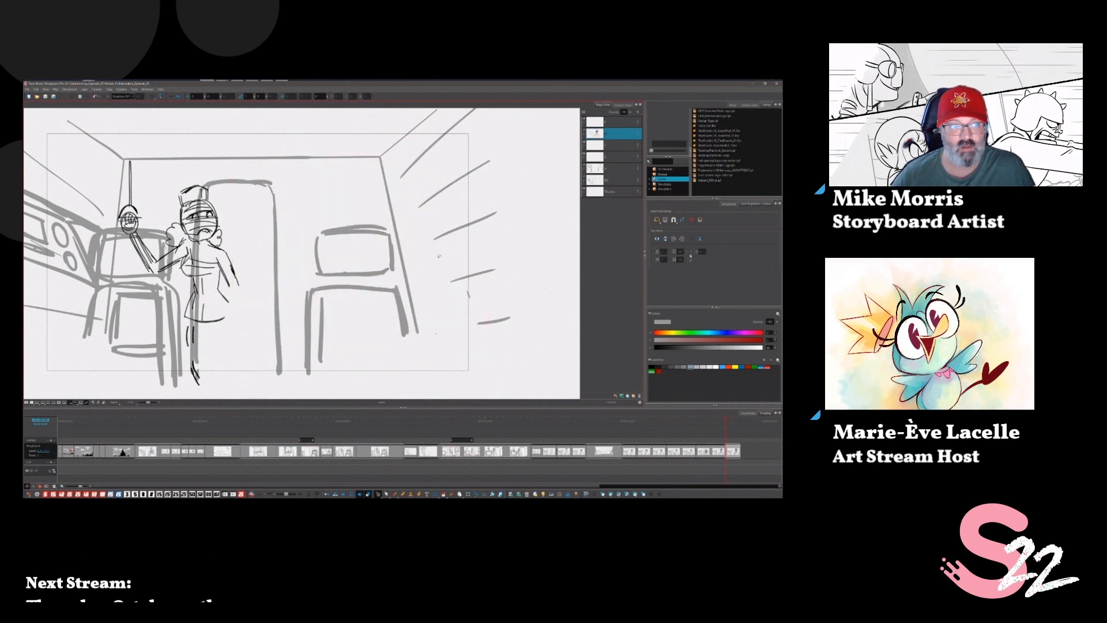
{"action": "left_click", "coordinate": [588, 473]}
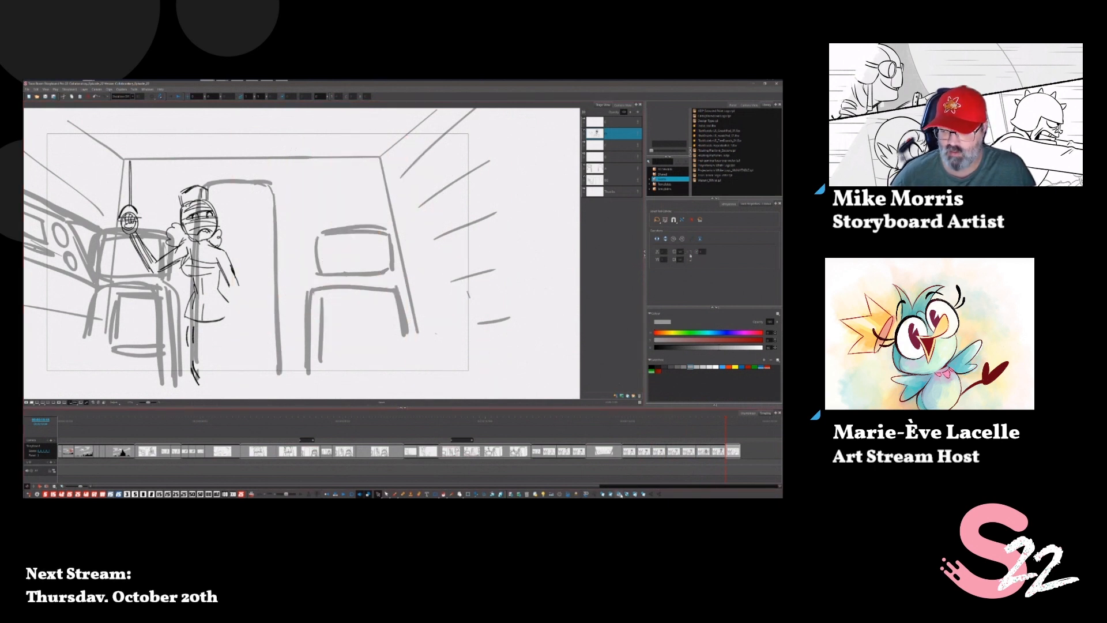
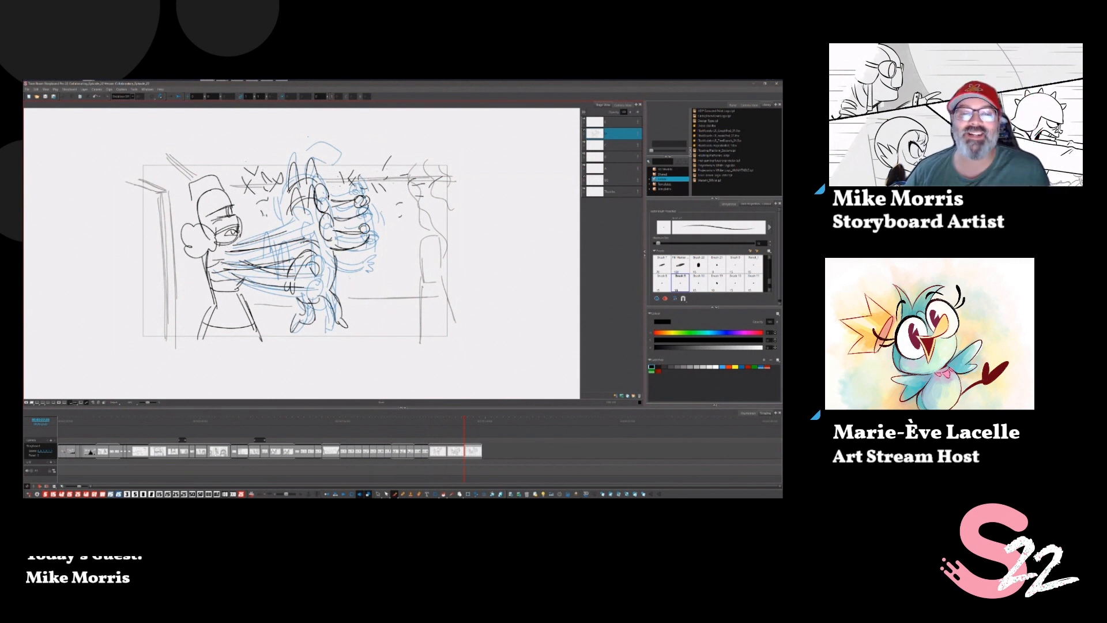
Go back to the panel where the mummy first grabs the wolf and draw the wolf's tail behind his legs.
{"action": "key", "text": "Left"}
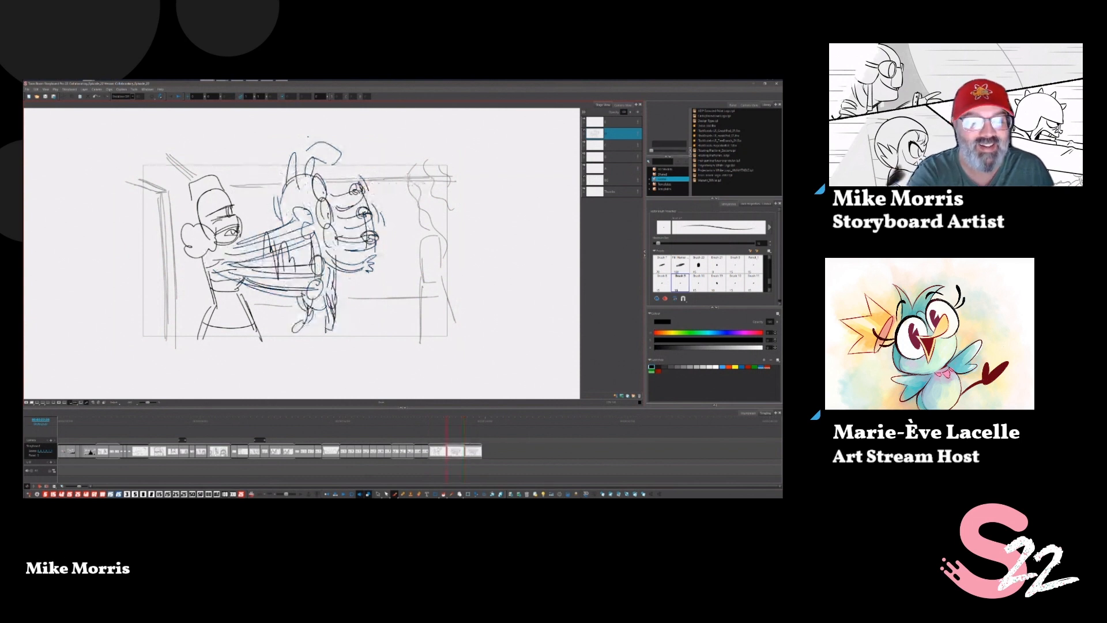
{"action": "key", "text": "Left"}
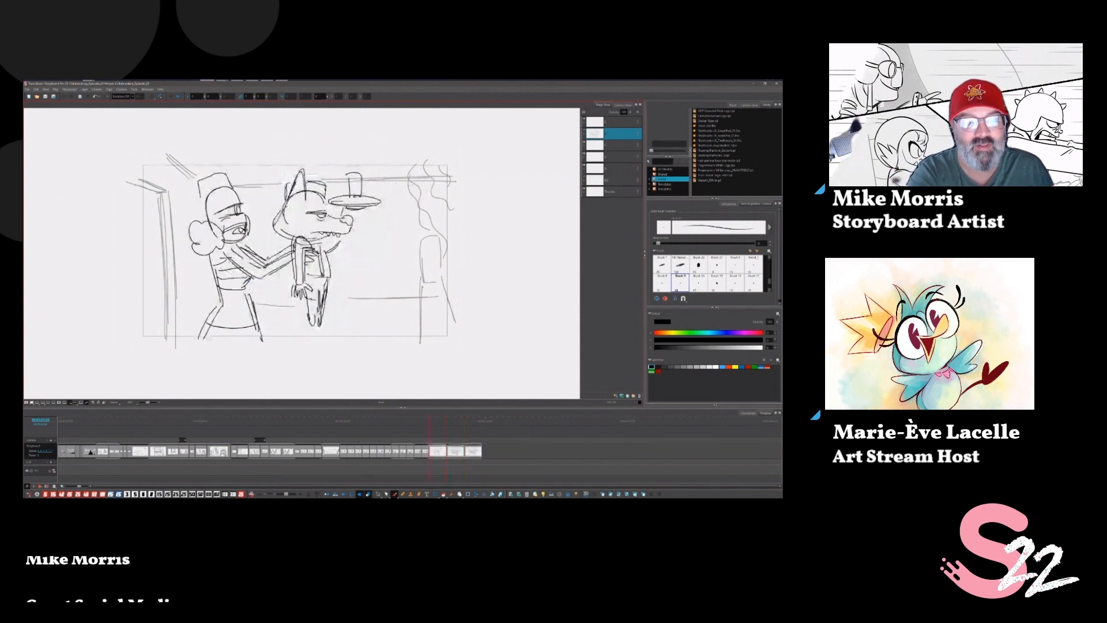
{"action": "left_click_drag", "start_coordinate": [285, 276], "coordinate": [276, 307]}
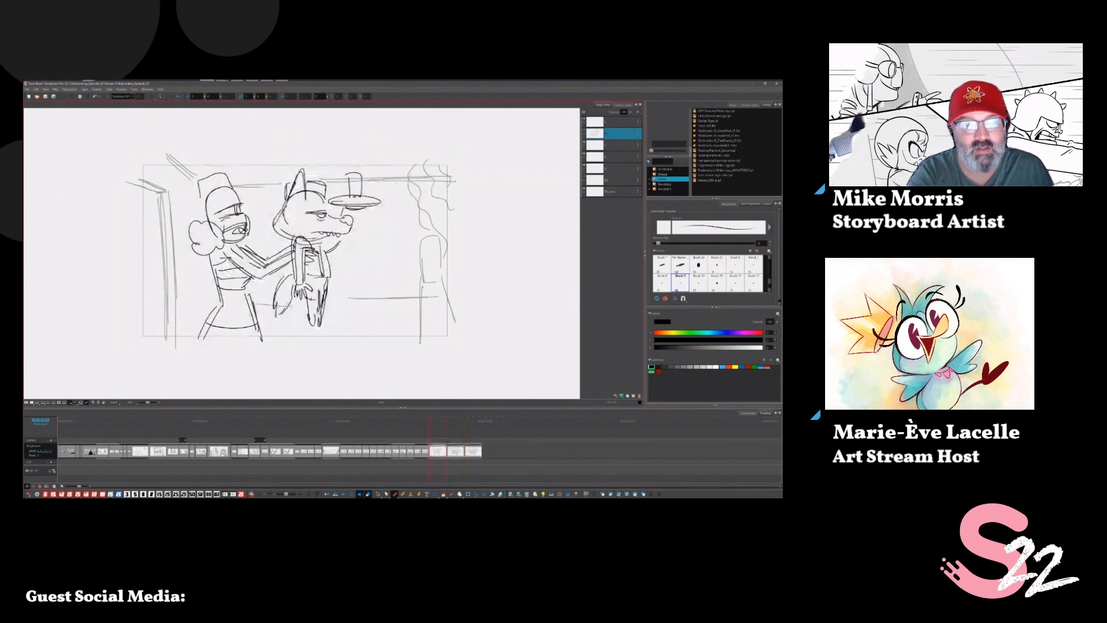
Flip back and forth through the panels of the mummy shaking the wolf to check the action, and hide the onion skin.
{"action": "key", "text": "Right"}
{"action": "key", "text": "Right"}
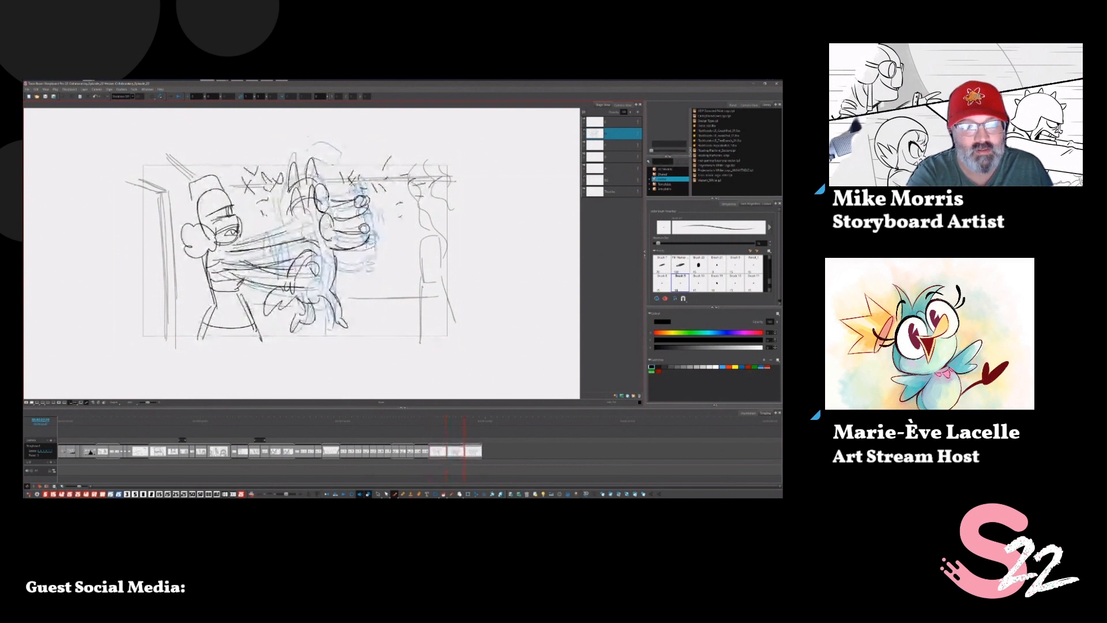
{"action": "key", "text": "Left"}
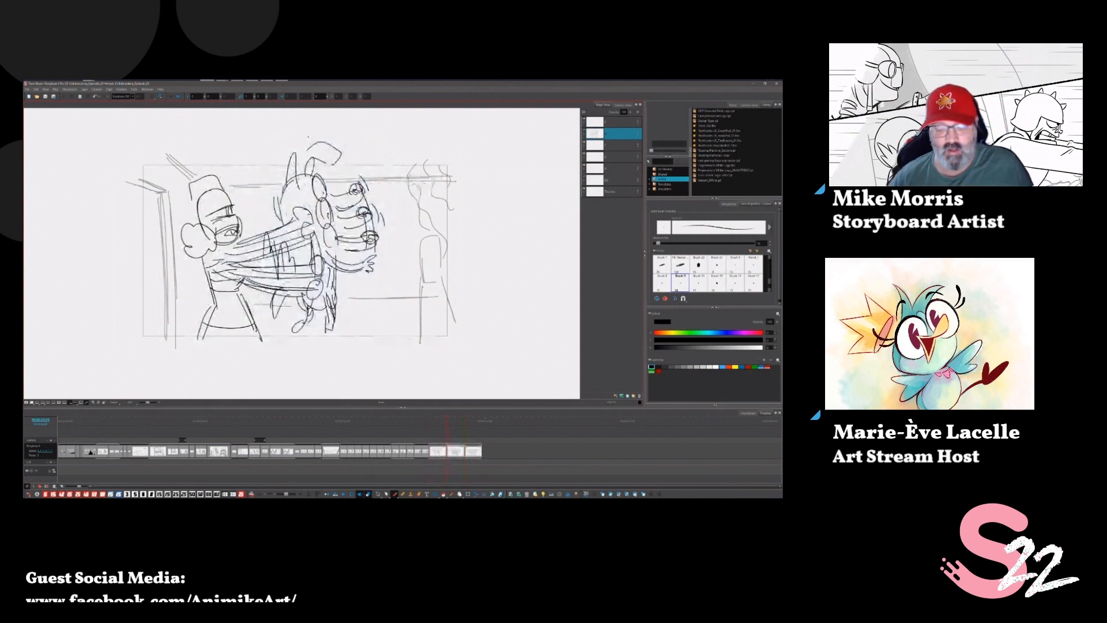
{"action": "key", "text": "Right"}
{"action": "key", "text": "alt+s"}
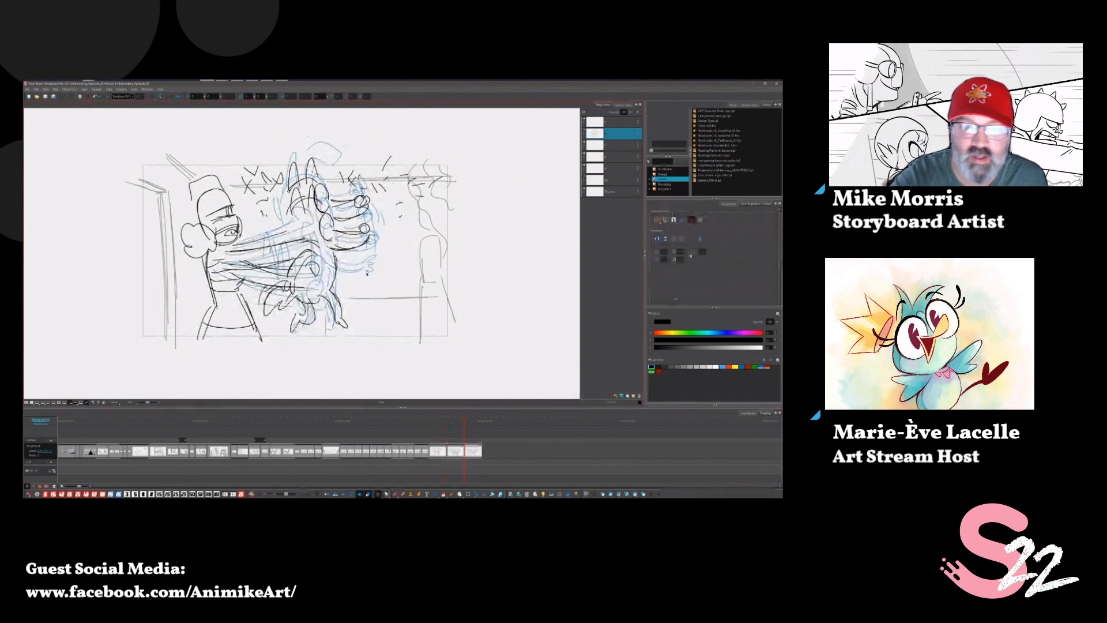
{"action": "key", "text": "Right"}
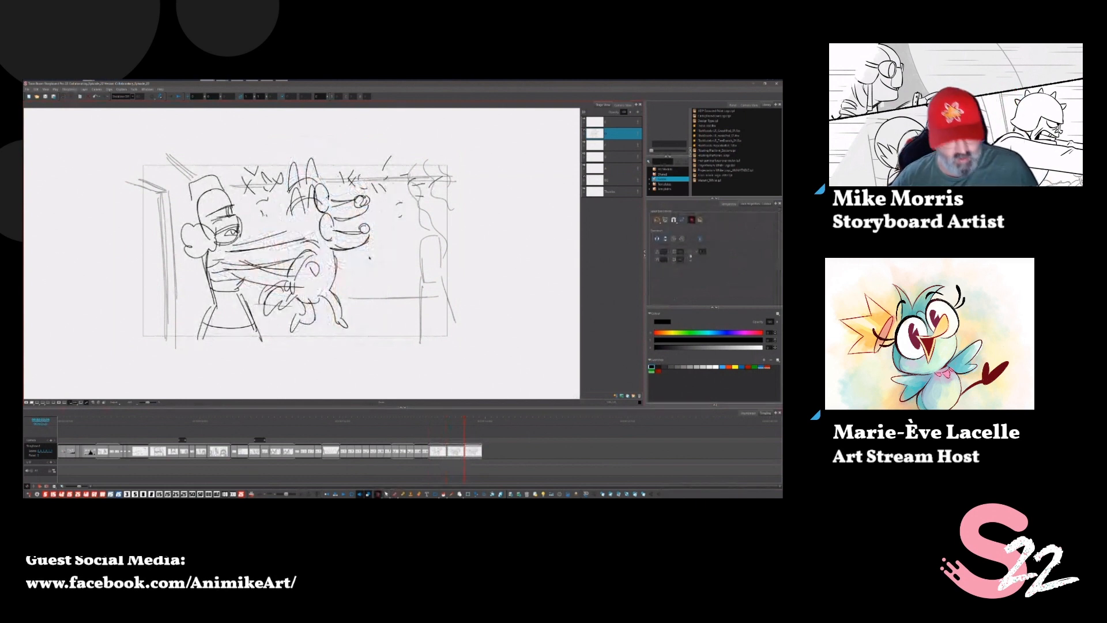
{"action": "key", "text": "Right"}
{"action": "key", "text": "Right"}
{"action": "key", "text": "Right"}
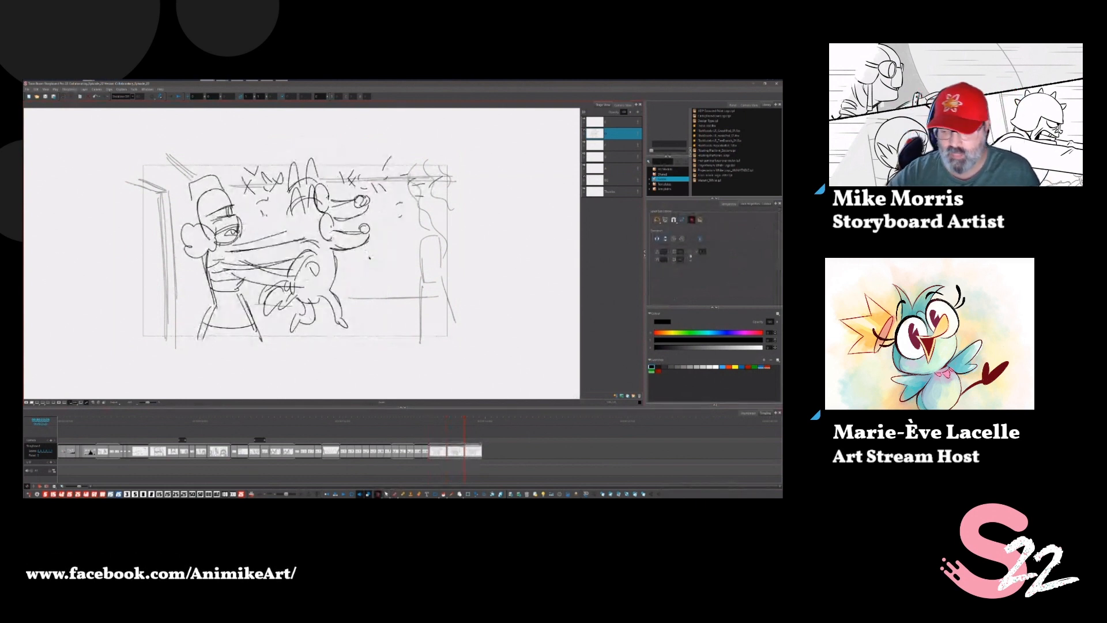
Copy the cockpit panel of the smoking, screaming pilot and paste it after the last panel of the storyboard.
{"action": "key", "text": "Right"}
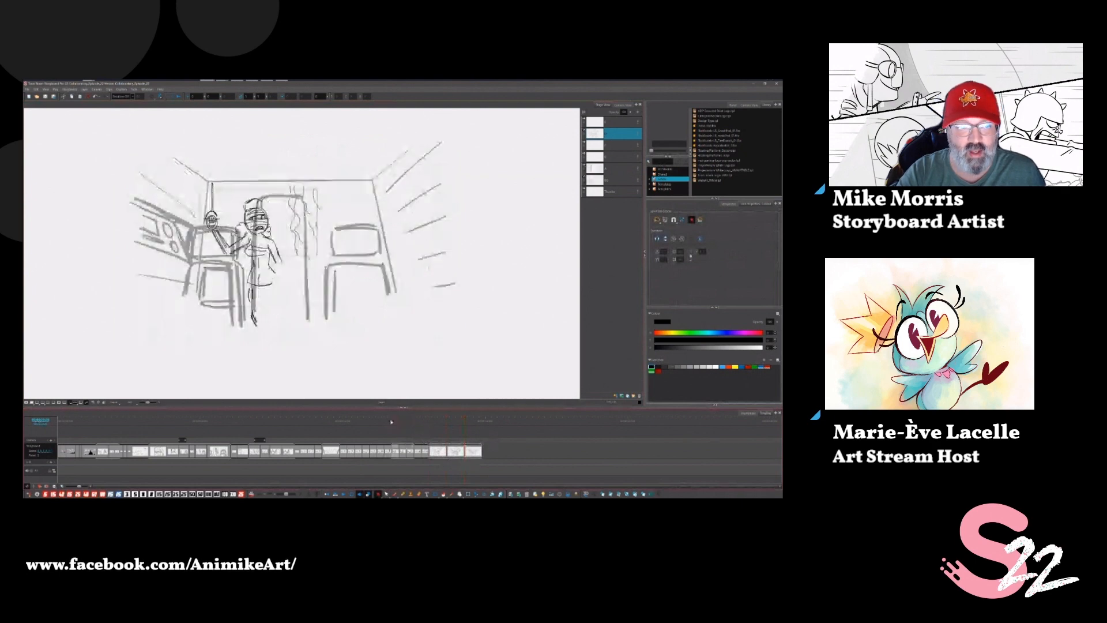
{"action": "key", "text": "Right"}
{"action": "key", "text": "Right"}
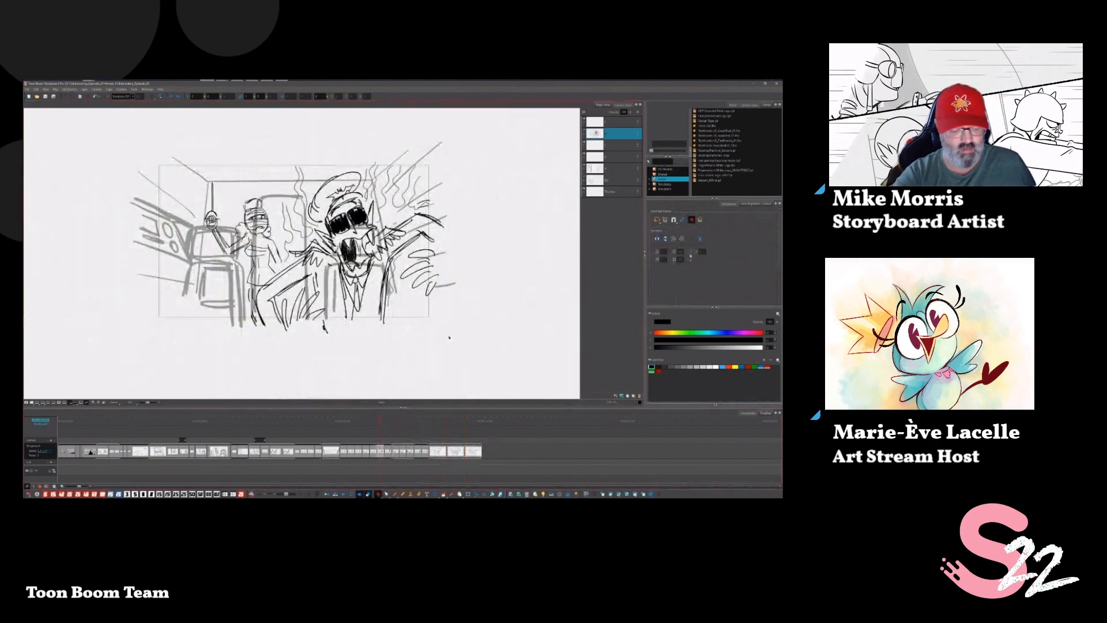
{"action": "key", "text": "alt+e"}
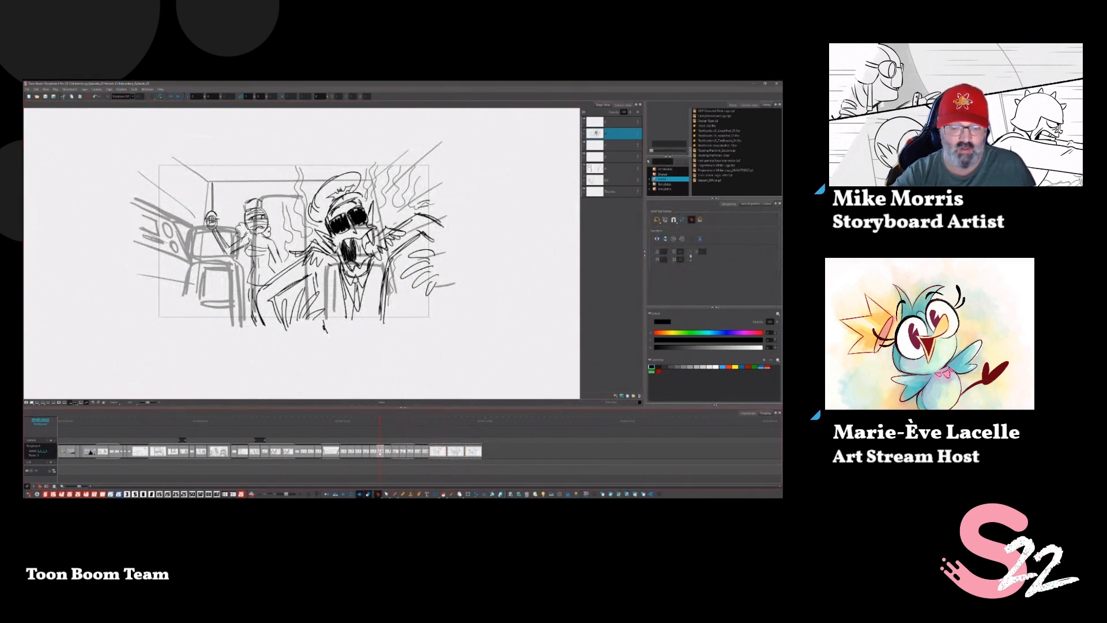
{"action": "left_click", "coordinate": [480, 422]}
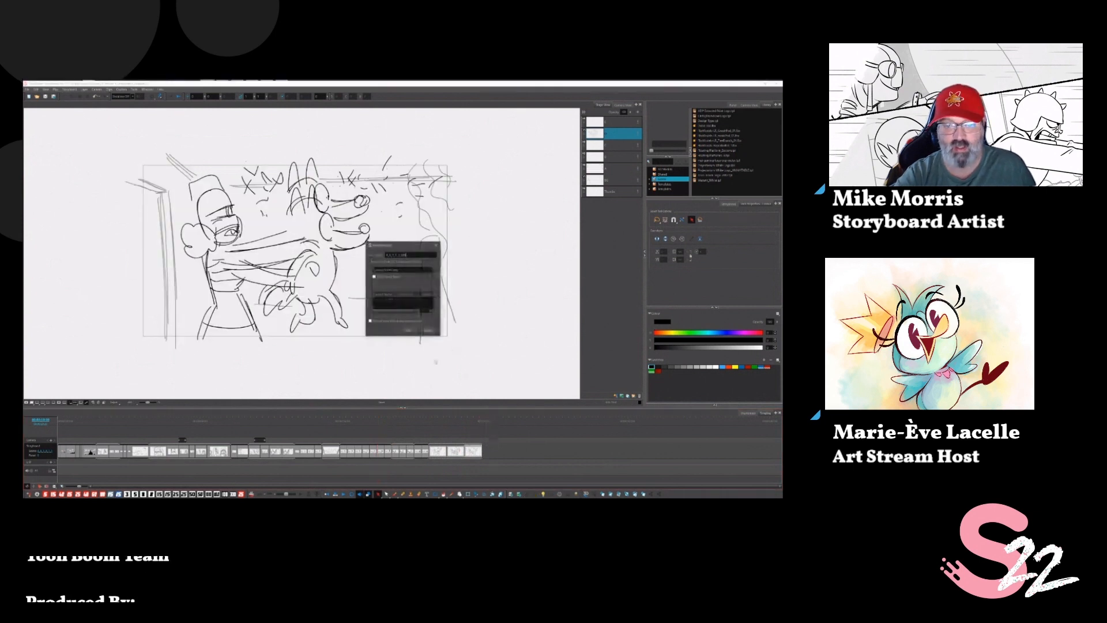
{"action": "left_click", "coordinate": [413, 330]}
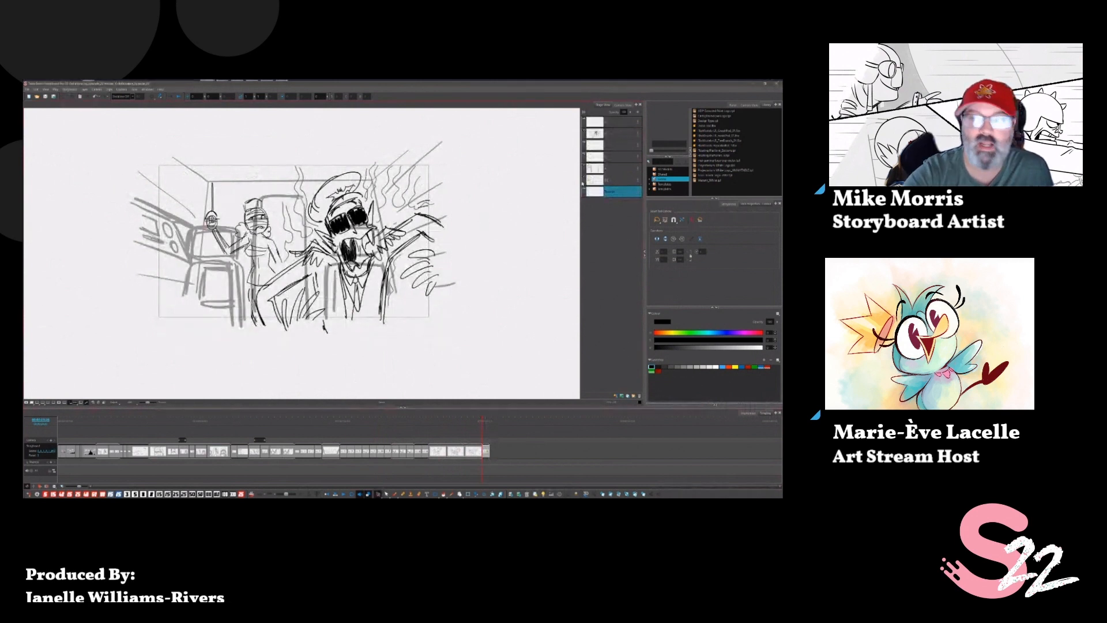
Replace the mummy in the pasted cockpit panel with the mummy holding the wolf, copied from the earlier cockpit panel and recoloured red.
{"action": "left_click", "coordinate": [461, 210]}
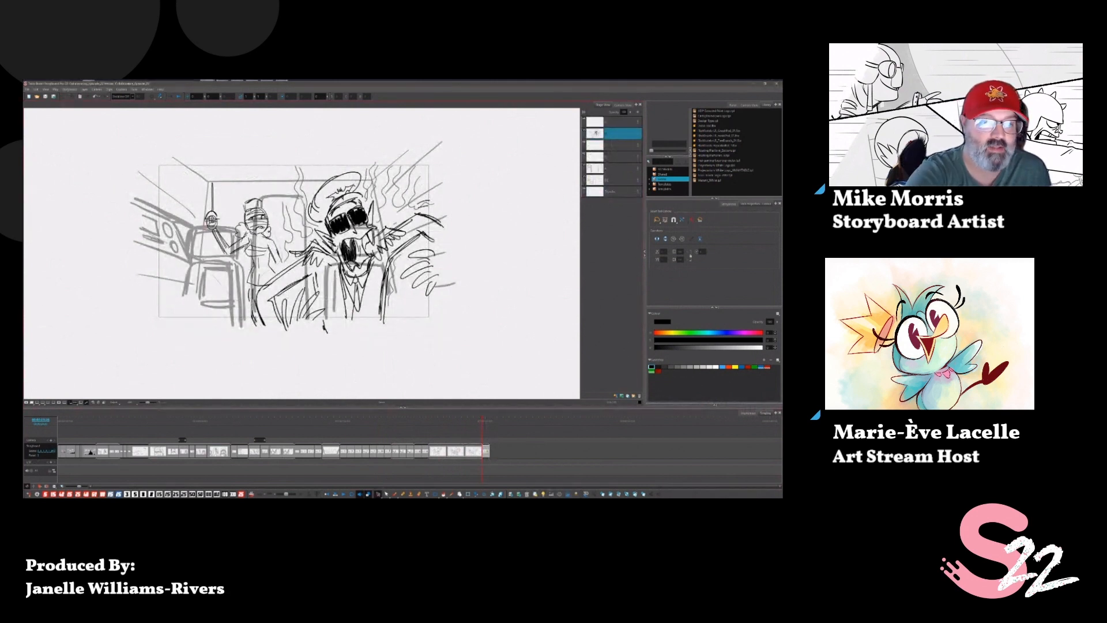
{"action": "key", "text": "Delete"}
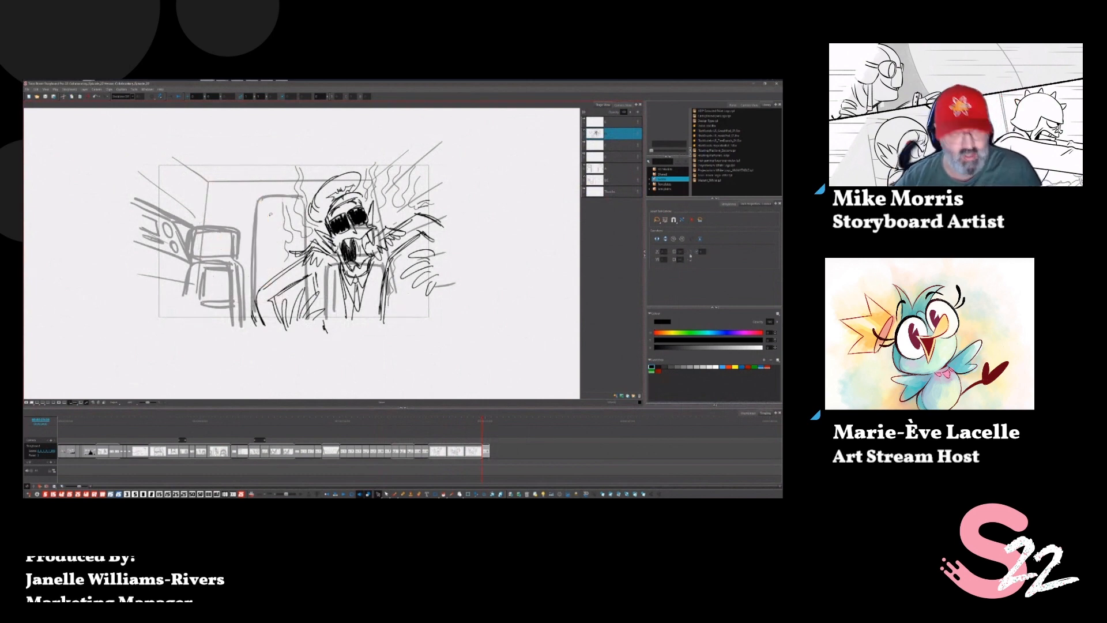
{"action": "key", "text": "Left"}
{"action": "key", "text": "Left"}
{"action": "key", "text": "Left"}
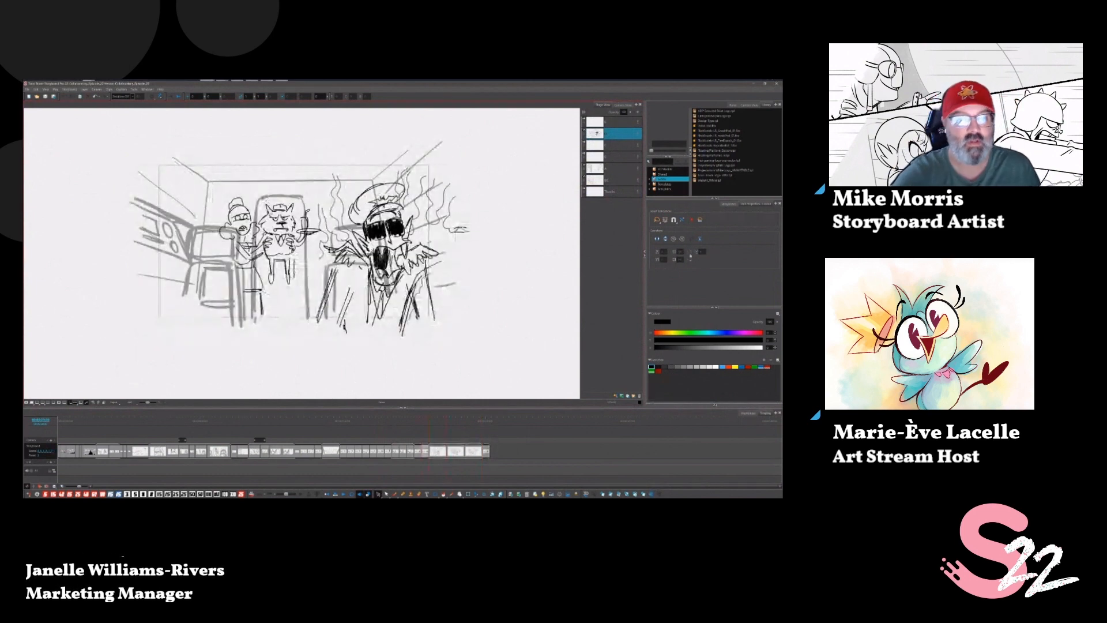
{"action": "key", "text": "Left"}
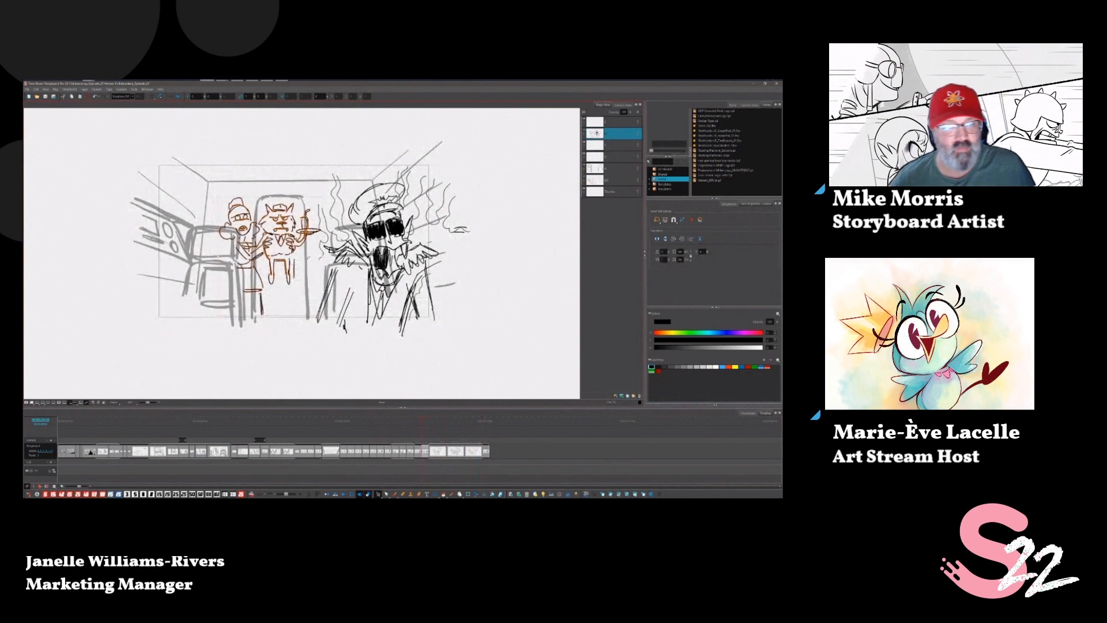
{"action": "key", "text": "Right"}
{"action": "key", "text": "Right"}
{"action": "key", "text": "Right"}
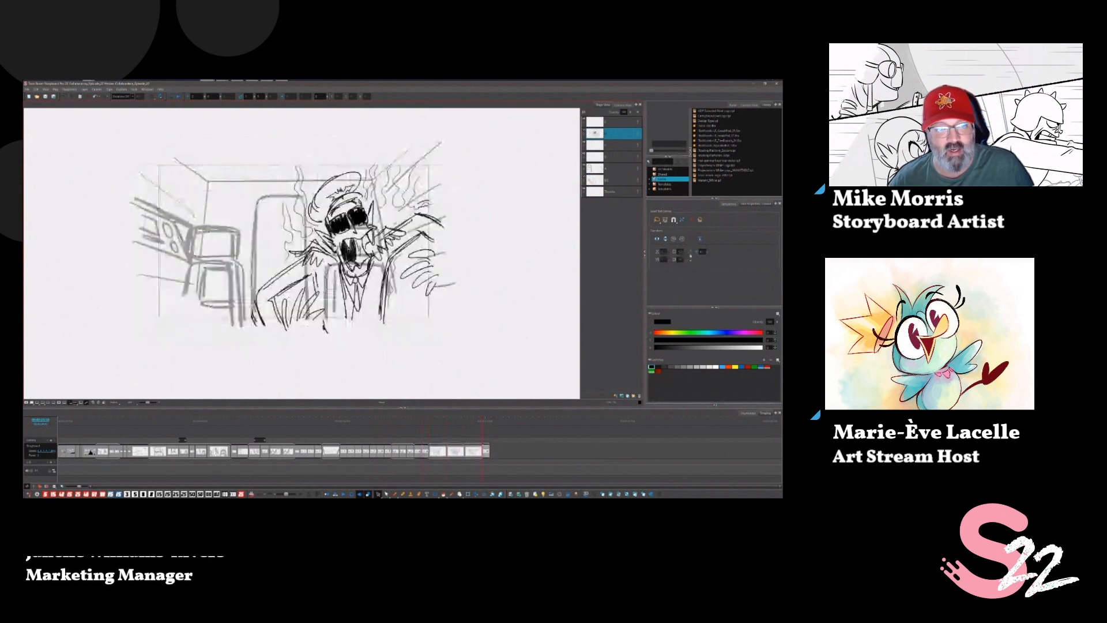
{"action": "key", "text": "alt+o"}
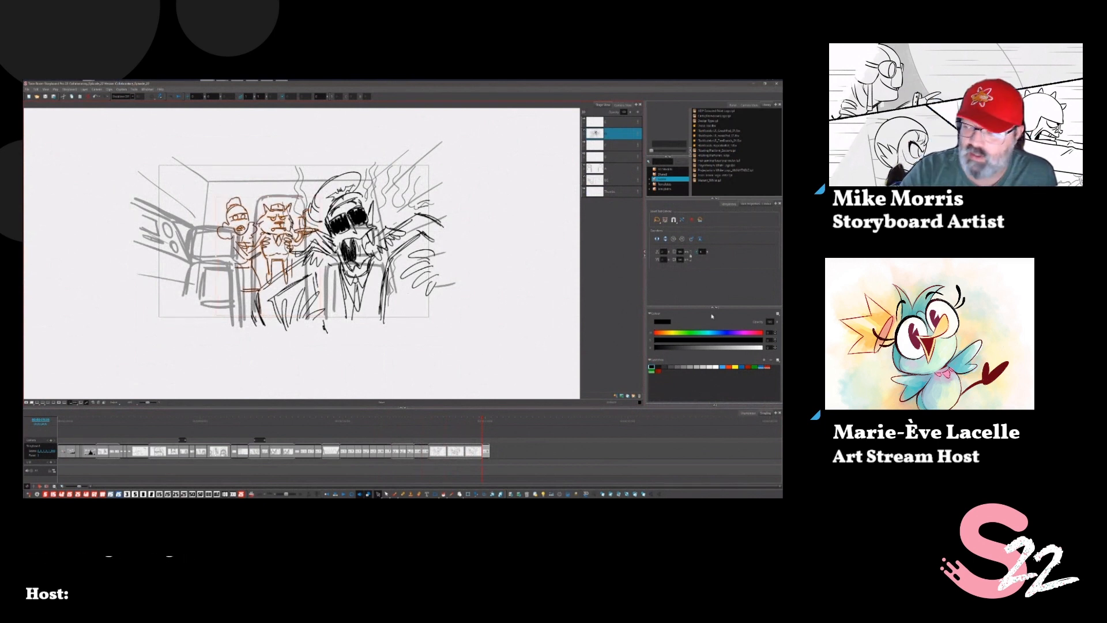
{"action": "left_click", "coordinate": [767, 366]}
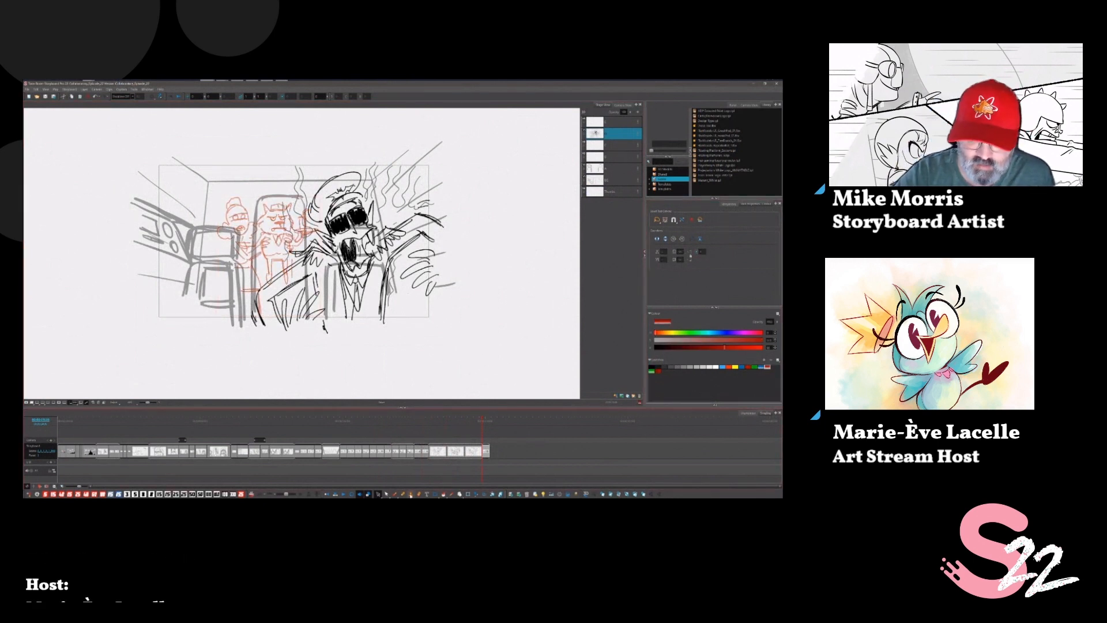
Draw the shaken, screaming wolf in black with the brush over the red guide drawing.
{"action": "key", "text": "alt+b"}
{"action": "left_click", "coordinate": [652, 367]}
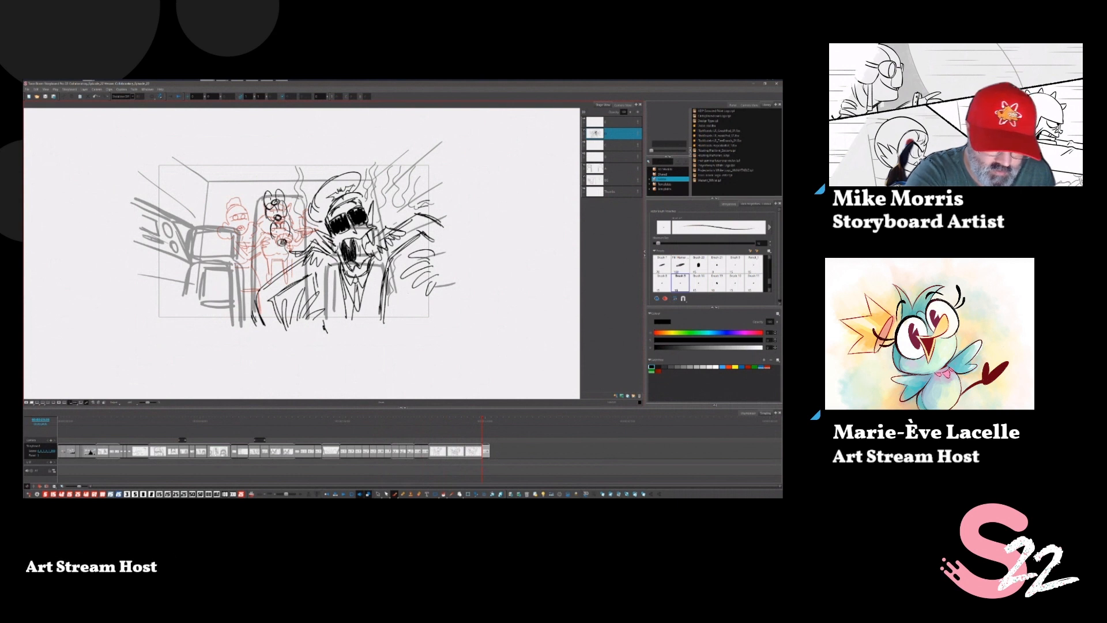
{"action": "left_click_drag", "start_coordinate": [264, 198], "coordinate": [259, 258]}
{"action": "mouse_move", "coordinate": [281, 191]}
{"action": "left_mouse_down"}
{"action": "mouse_move", "coordinate": [286, 175]}
{"action": "mouse_move", "coordinate": [263, 176]}
{"action": "mouse_move", "coordinate": [264, 201]}
{"action": "mouse_move", "coordinate": [287, 199]}
{"action": "left_mouse_up"}
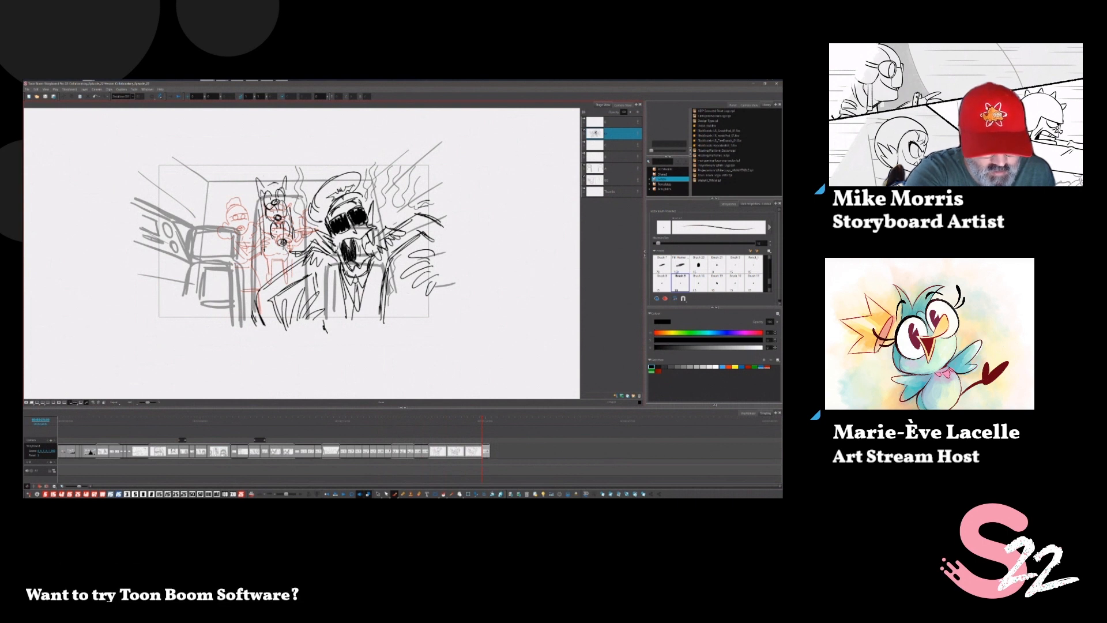
Scatter short flying-fur strokes across the upper part of the cockpit, continuing on the top layer with a thicker brush beside the pilot's head.
{"action": "left_click_drag", "start_coordinate": [241, 168], "coordinate": [249, 182]}
{"action": "mouse_move", "coordinate": [216, 170]}
{"action": "left_mouse_down"}
{"action": "mouse_move", "coordinate": [226, 187]}
{"action": "mouse_move", "coordinate": [207, 176]}
{"action": "left_mouse_up"}
{"action": "mouse_move", "coordinate": [185, 163]}
{"action": "left_mouse_down"}
{"action": "mouse_move", "coordinate": [196, 179]}
{"action": "mouse_move", "coordinate": [157, 199]}
{"action": "mouse_move", "coordinate": [161, 234]}
{"action": "mouse_move", "coordinate": [179, 241]}
{"action": "left_mouse_up"}
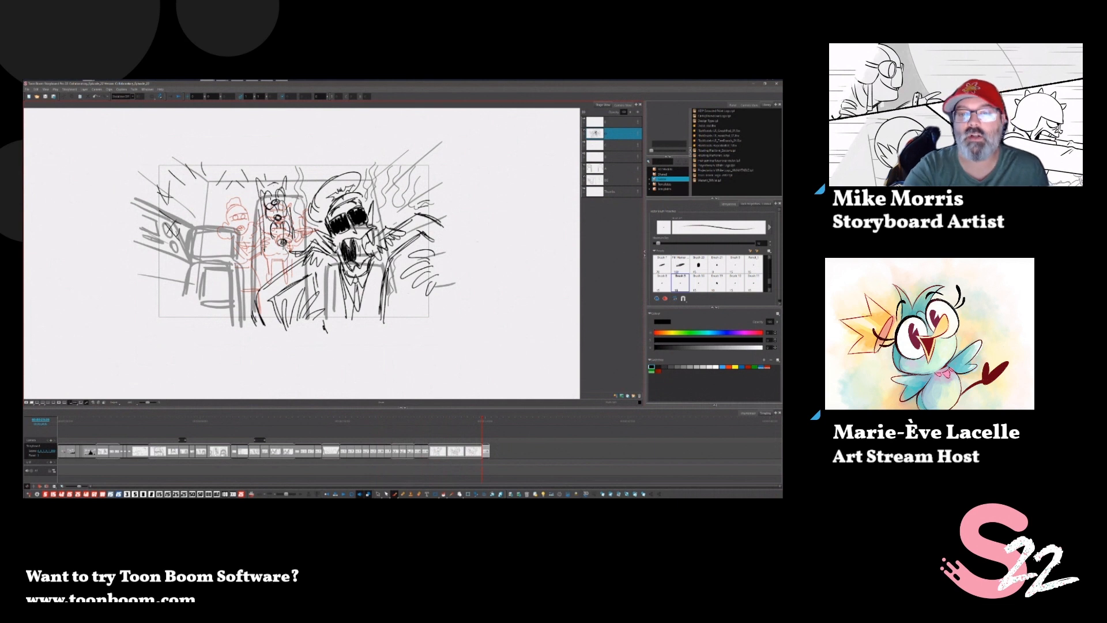
{"action": "left_click", "coordinate": [614, 122]}
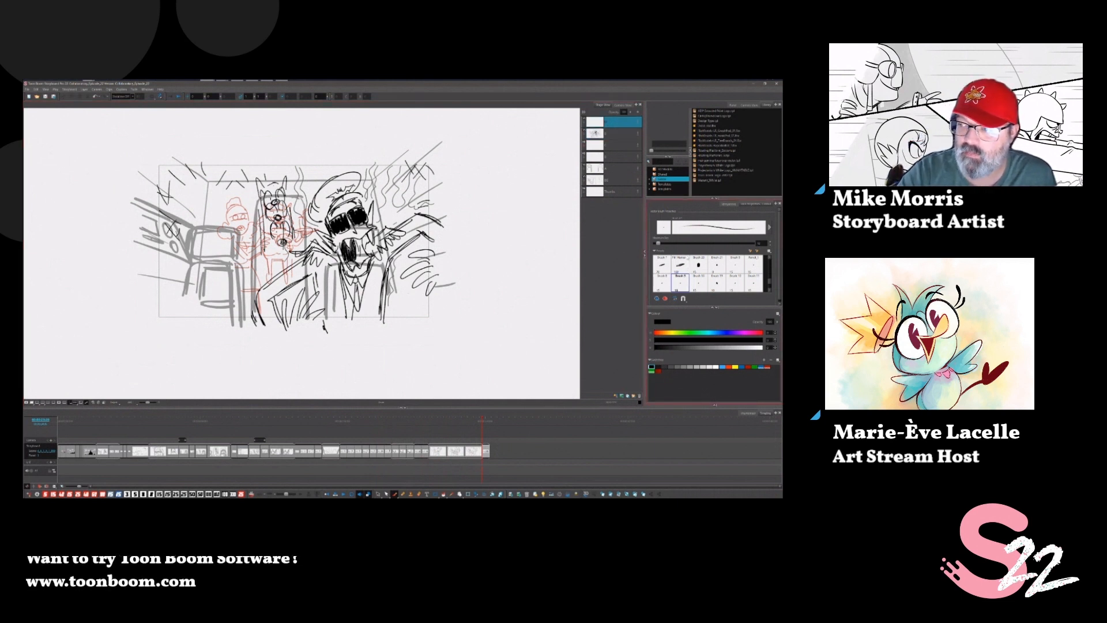
{"action": "left_click", "coordinate": [672, 245]}
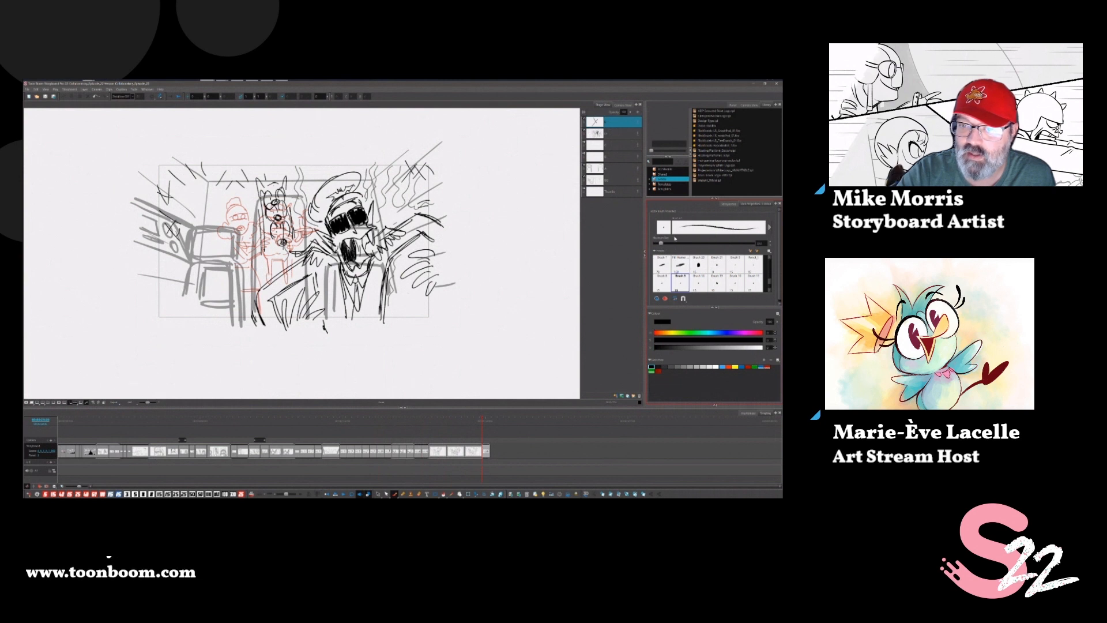
{"action": "left_click_drag", "start_coordinate": [392, 196], "coordinate": [407, 177]}
{"action": "mouse_move", "coordinate": [407, 195]}
{"action": "left_mouse_down"}
{"action": "mouse_move", "coordinate": [423, 179]}
{"action": "mouse_move", "coordinate": [418, 159]}
{"action": "left_mouse_up"}
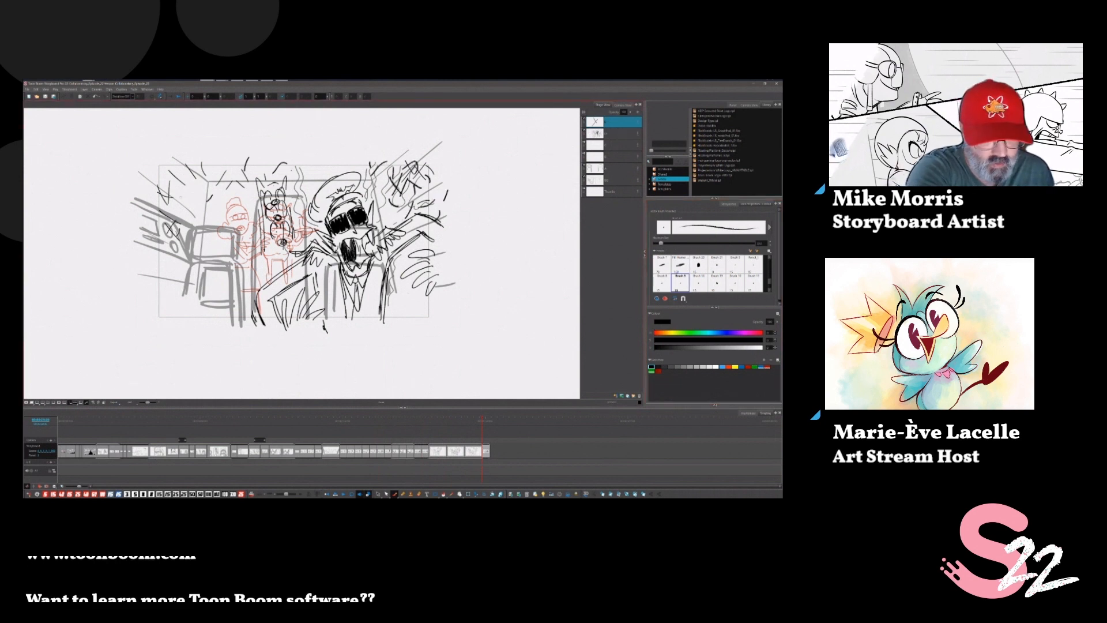
Scatter short fur strokes over the control panel and seats on the left side of the cockpit.
{"action": "left_click_drag", "start_coordinate": [196, 195], "coordinate": [170, 267]}
{"action": "left_click_drag", "start_coordinate": [176, 262], "coordinate": [155, 278]}
{"action": "mouse_move", "coordinate": [206, 302]}
{"action": "left_mouse_down"}
{"action": "mouse_move", "coordinate": [206, 326]}
{"action": "mouse_move", "coordinate": [213, 289]}
{"action": "mouse_move", "coordinate": [223, 308]}
{"action": "mouse_move", "coordinate": [166, 308]}
{"action": "left_mouse_up"}
{"action": "left_click_drag", "start_coordinate": [207, 297], "coordinate": [196, 316]}
{"action": "mouse_move", "coordinate": [216, 258]}
{"action": "left_mouse_down"}
{"action": "mouse_move", "coordinate": [200, 272]}
{"action": "mouse_move", "coordinate": [155, 241]}
{"action": "left_mouse_up"}
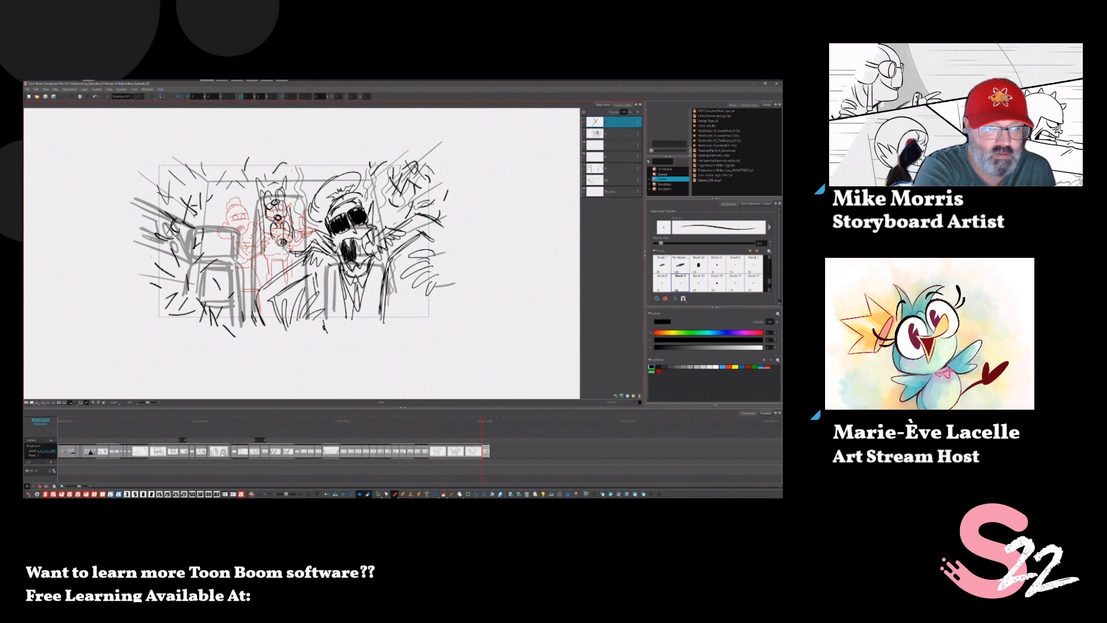
{"action": "left_click_drag", "start_coordinate": [164, 315], "coordinate": [160, 327]}
{"action": "left_click_drag", "start_coordinate": [218, 193], "coordinate": [213, 207]}
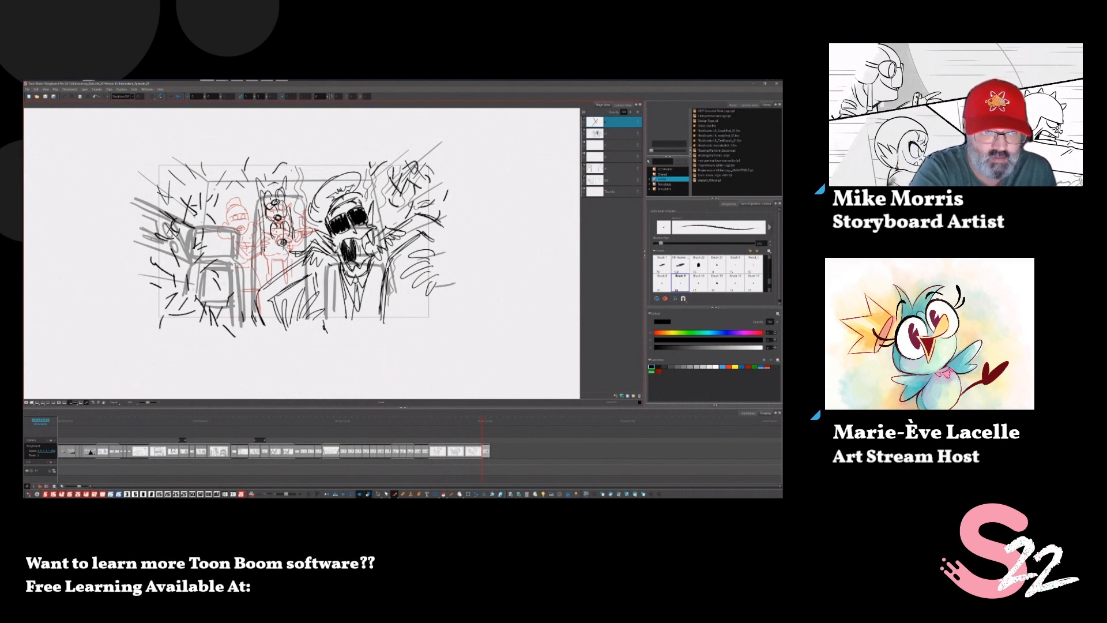
Fill the gaps along the cockpit's ceiling, upper-left corner and lower-left area with more short fur strokes.
{"action": "left_click_drag", "start_coordinate": [317, 161], "coordinate": [303, 178]}
{"action": "mouse_move", "coordinate": [343, 159]}
{"action": "left_mouse_down"}
{"action": "mouse_move", "coordinate": [325, 170]}
{"action": "mouse_move", "coordinate": [375, 172]}
{"action": "left_mouse_up"}
{"action": "left_click_drag", "start_coordinate": [309, 166], "coordinate": [320, 176]}
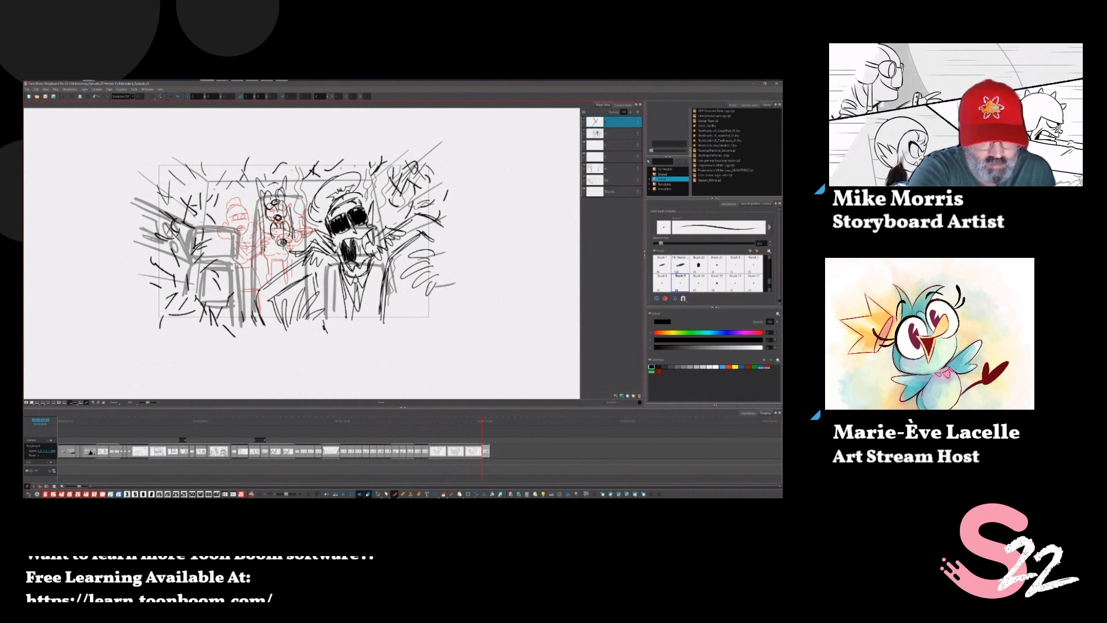
{"action": "mouse_move", "coordinate": [207, 158]}
{"action": "left_mouse_down"}
{"action": "mouse_move", "coordinate": [194, 182]}
{"action": "mouse_move", "coordinate": [173, 182]}
{"action": "left_mouse_up"}
{"action": "left_click_drag", "start_coordinate": [154, 155], "coordinate": [184, 192]}
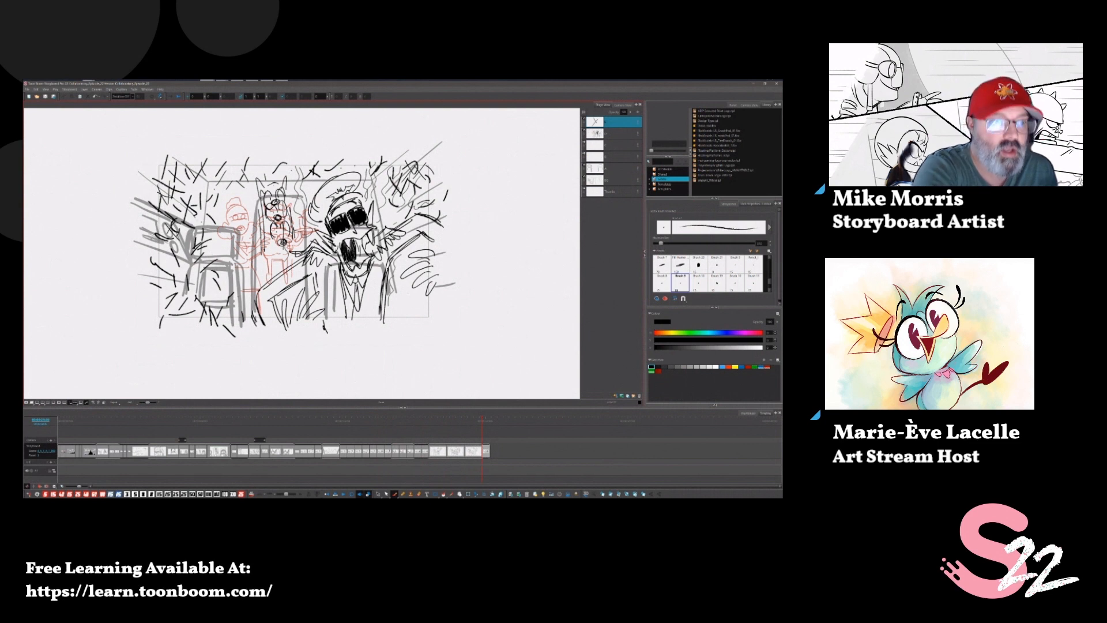
{"action": "left_click_drag", "start_coordinate": [185, 298], "coordinate": [177, 319]}
{"action": "left_click_drag", "start_coordinate": [191, 308], "coordinate": [184, 327]}
{"action": "left_click_drag", "start_coordinate": [195, 314], "coordinate": [190, 328]}
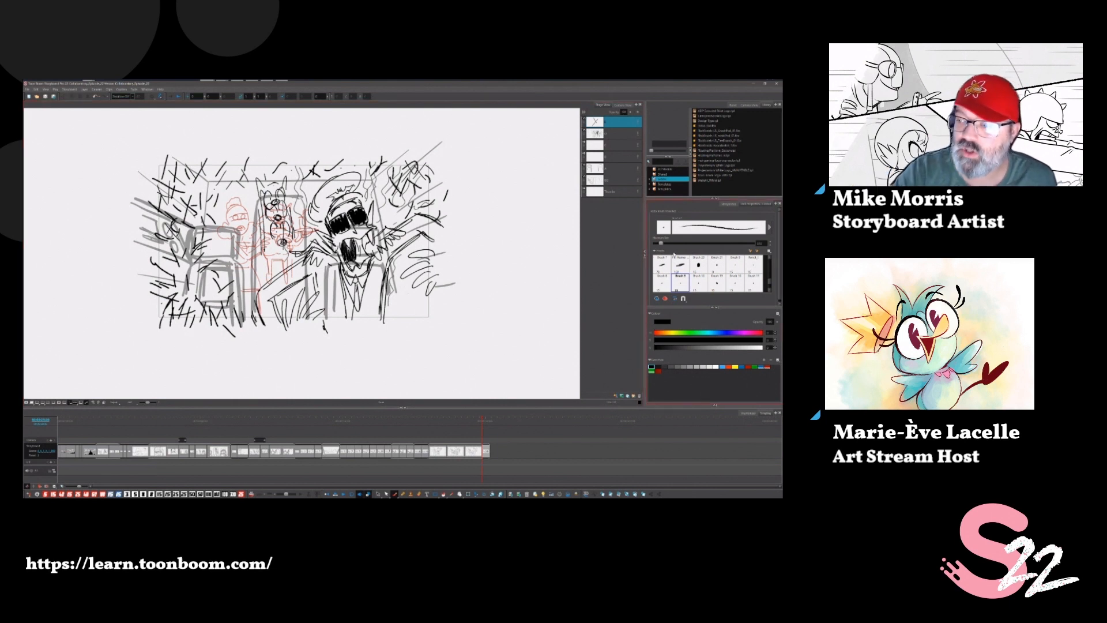
Draw the mummy in black over the guide with a thinner brush, and delete the red guide drawing.
{"action": "left_click_drag", "start_coordinate": [661, 243], "coordinate": [657, 243]}
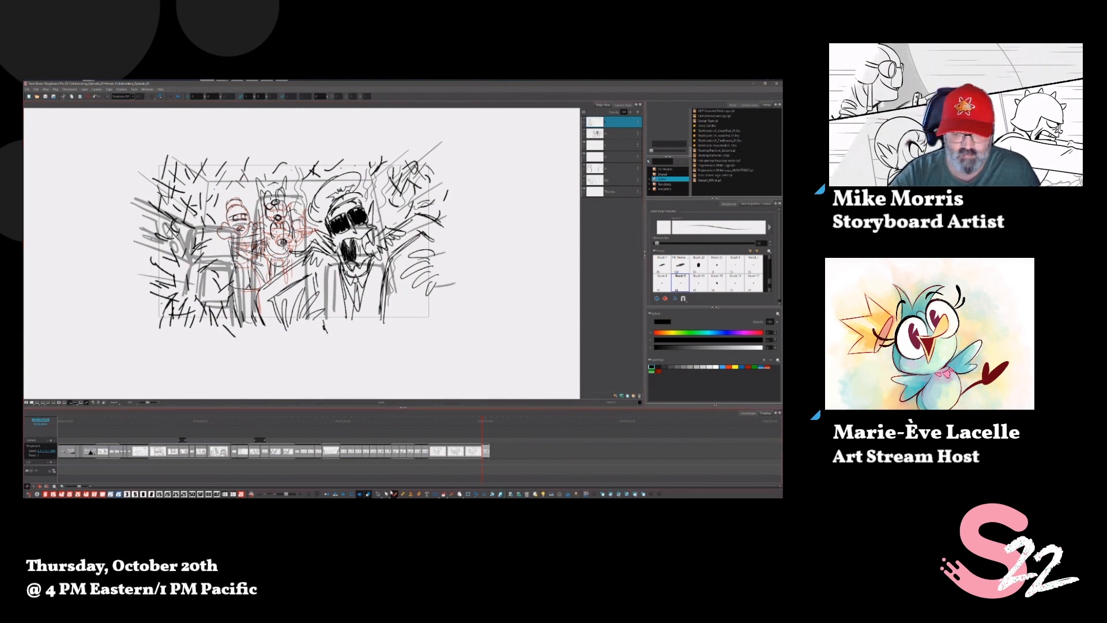
{"action": "left_click", "coordinate": [378, 493]}
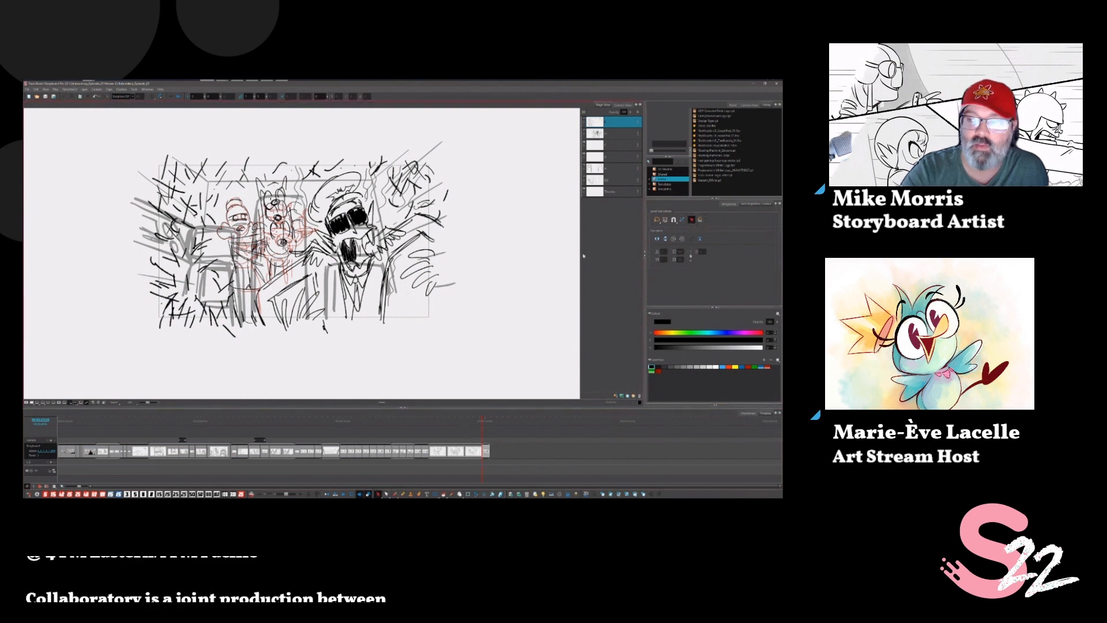
{"action": "left_click", "coordinate": [619, 133]}
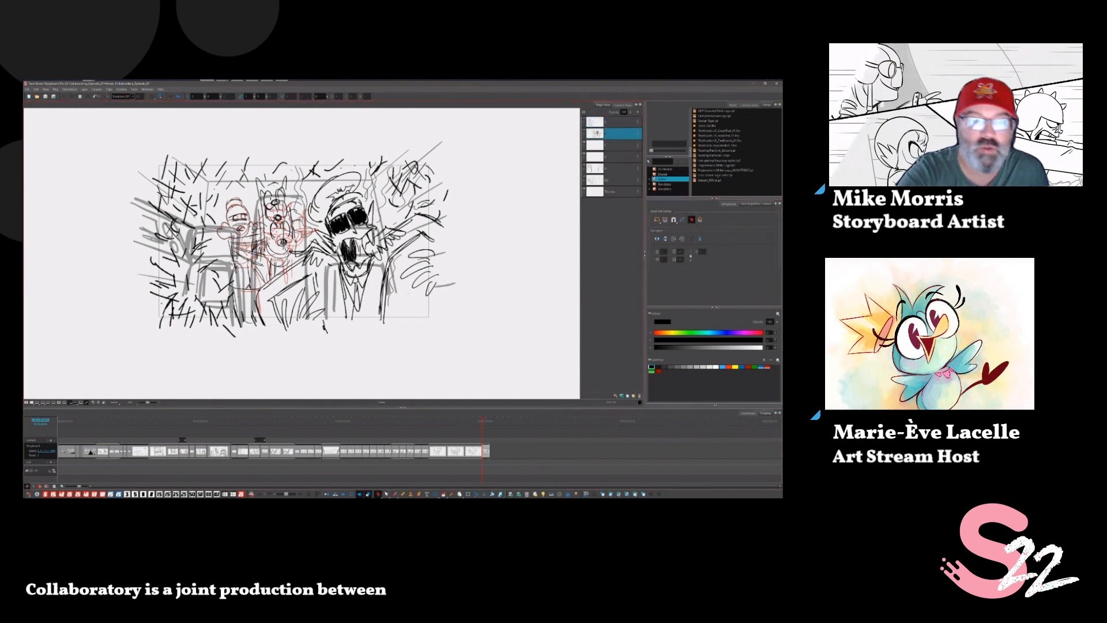
{"action": "key", "text": "Delete"}
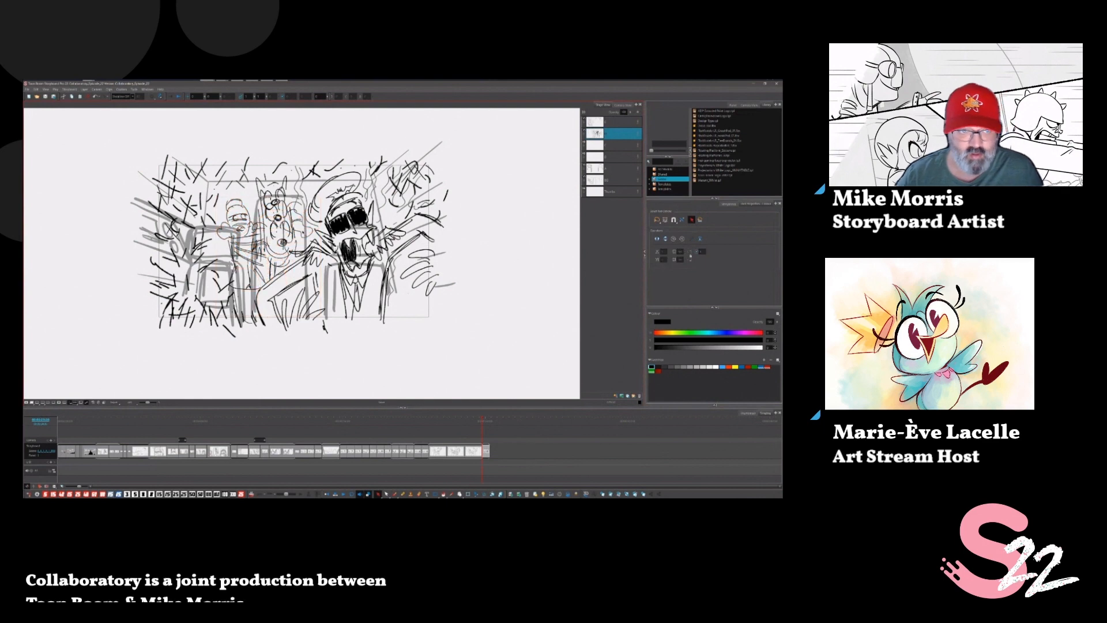
Duplicate the cockpit panel and thicken the flying fur in the copy by pasting the fur strokes again and flipping them horizontally.
{"action": "key", "text": "Left"}
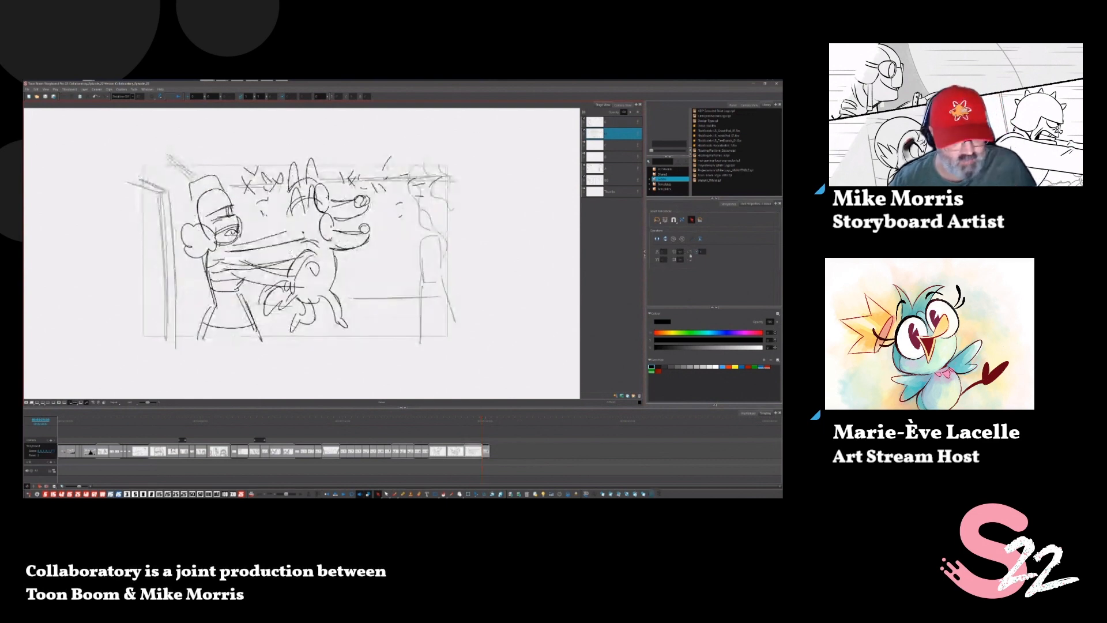
{"action": "key", "text": "Right"}
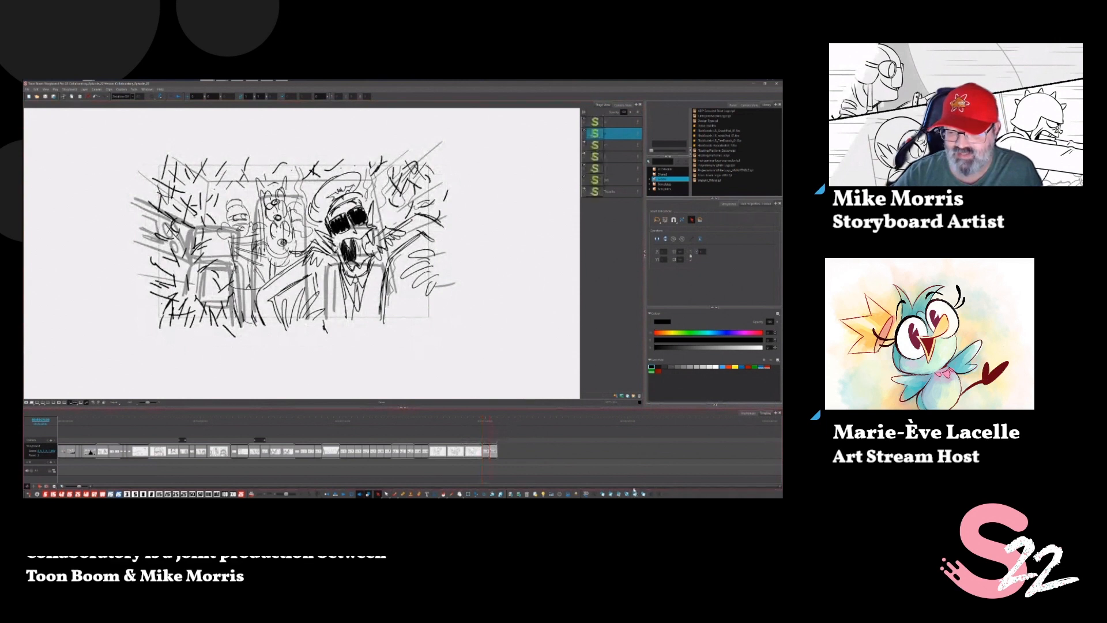
{"action": "left_click", "coordinate": [617, 125]}
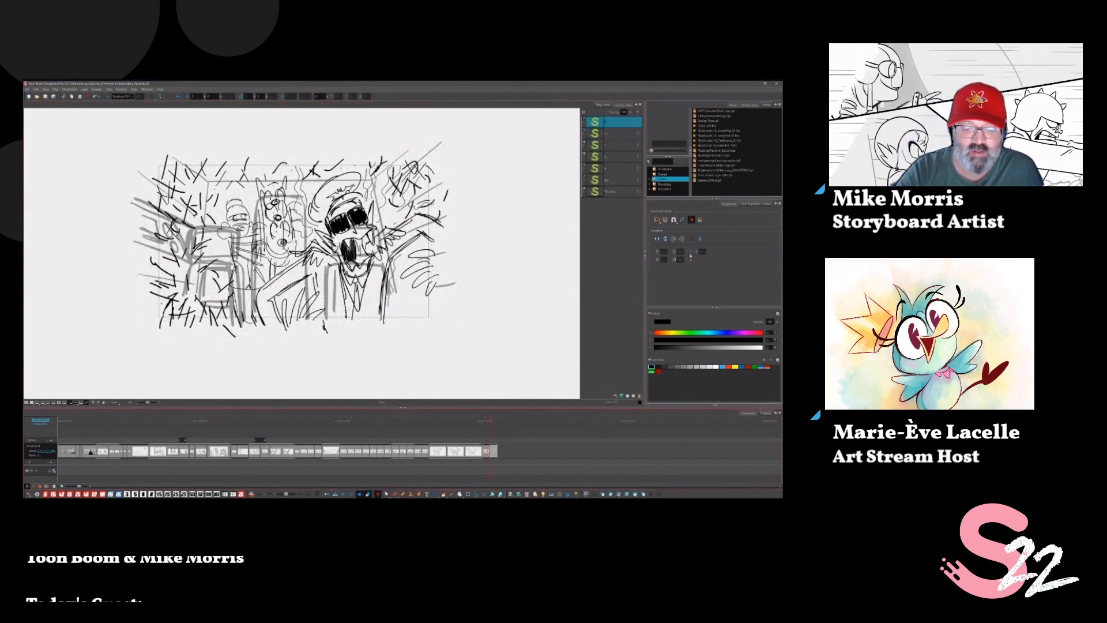
{"action": "mouse_move", "coordinate": [451, 301]}
{"action": "left_mouse_down"}
{"action": "mouse_move", "coordinate": [128, 191]}
{"action": "mouse_move", "coordinate": [418, 316]}
{"action": "left_mouse_up"}
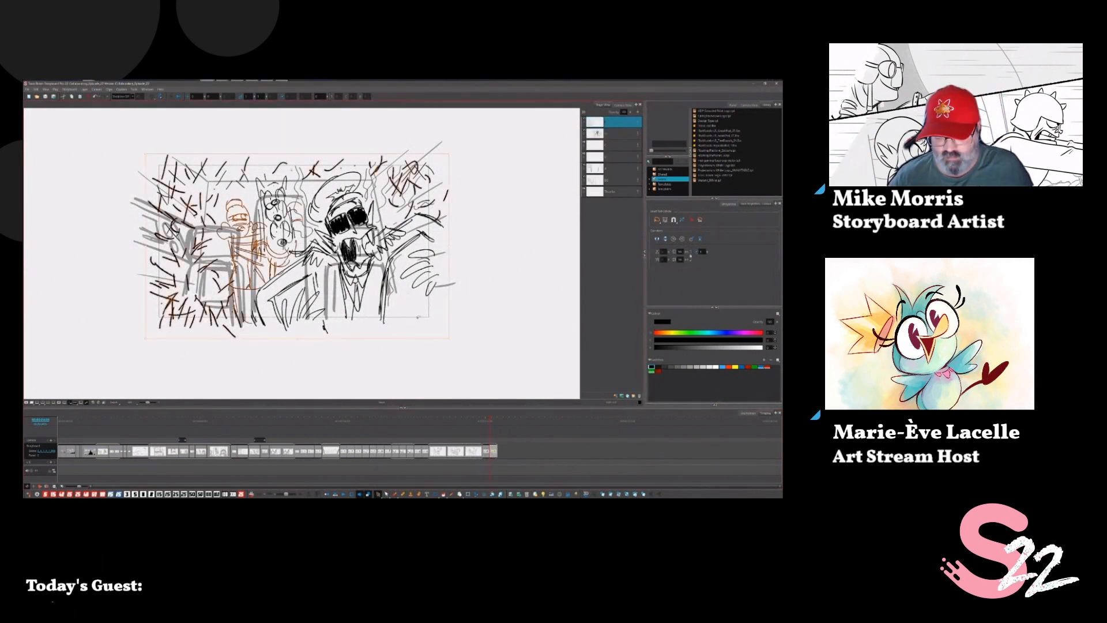
{"action": "left_click", "coordinate": [490, 277]}
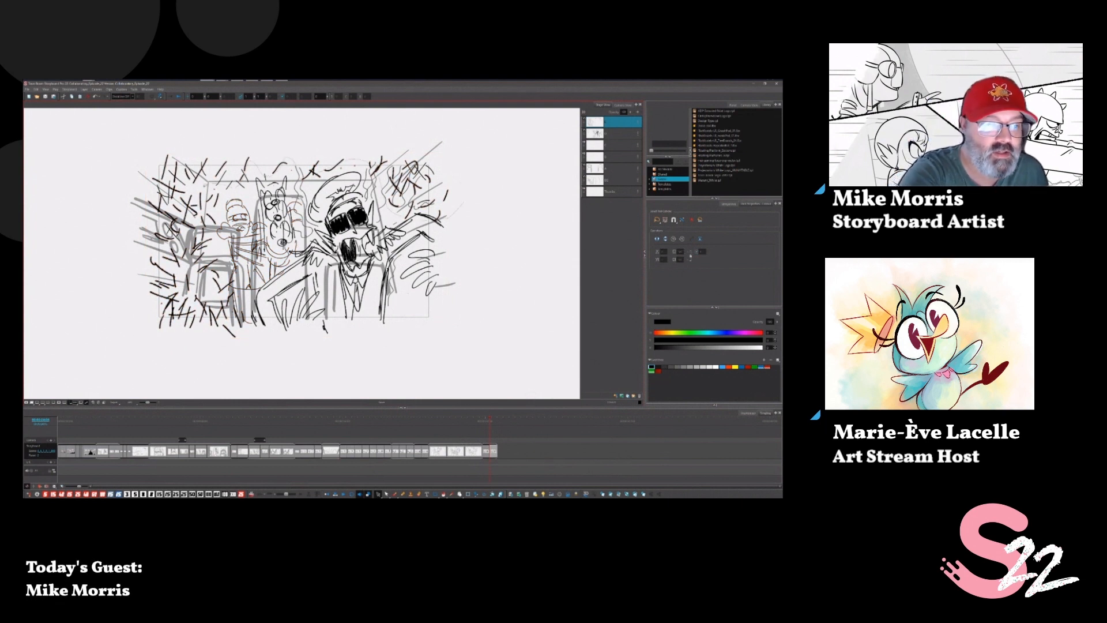
{"action": "key", "text": "ctrl+a"}
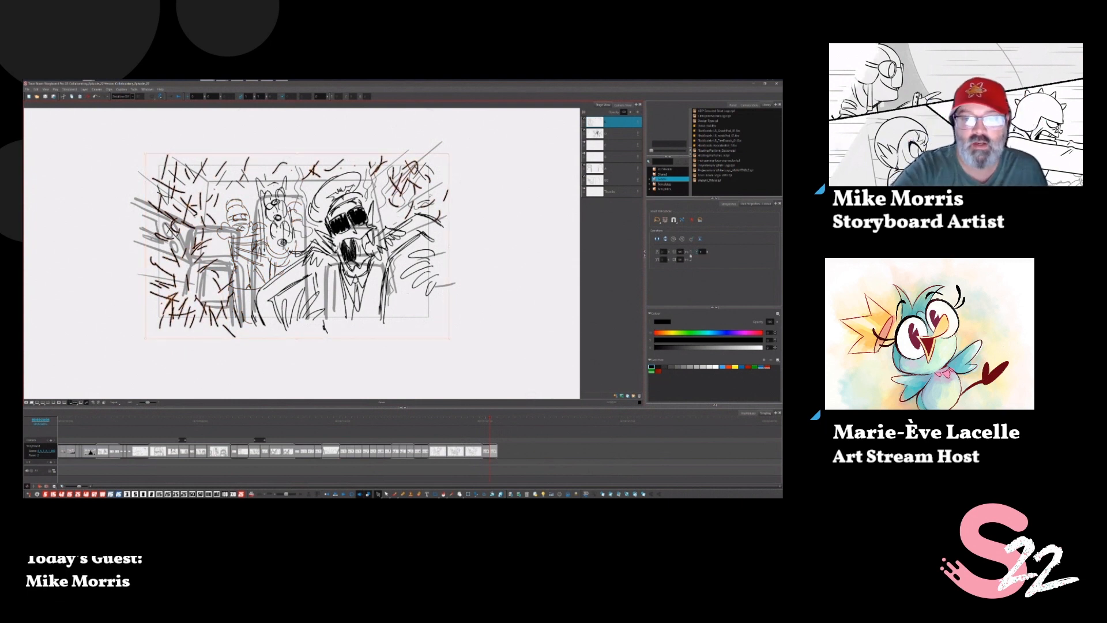
{"action": "key", "text": "ctrl+v"}
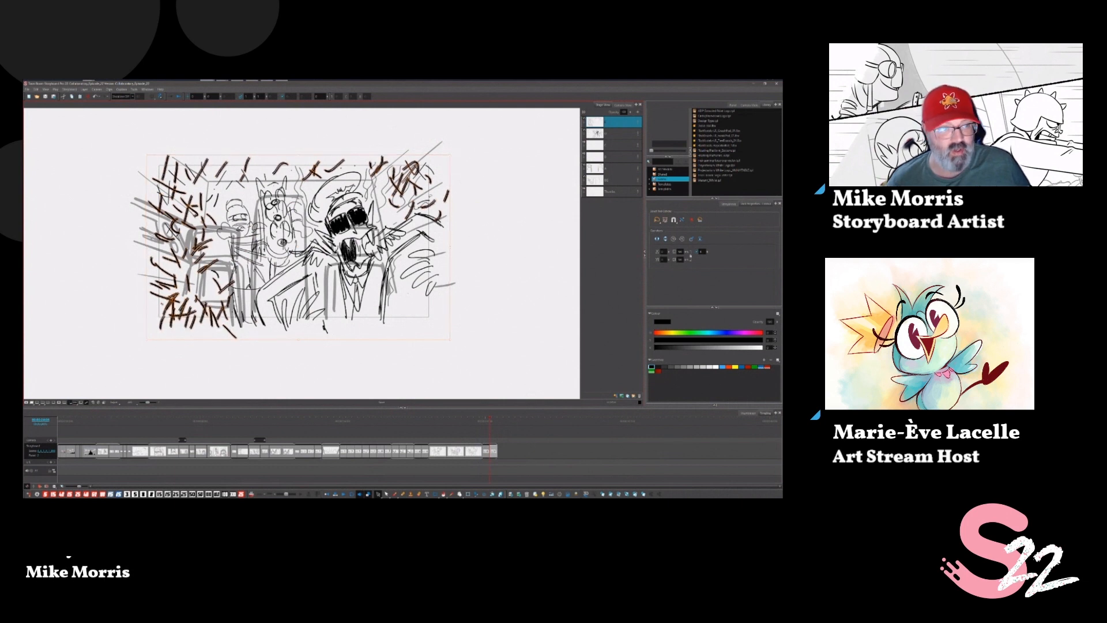
{"action": "left_click", "coordinate": [657, 238]}
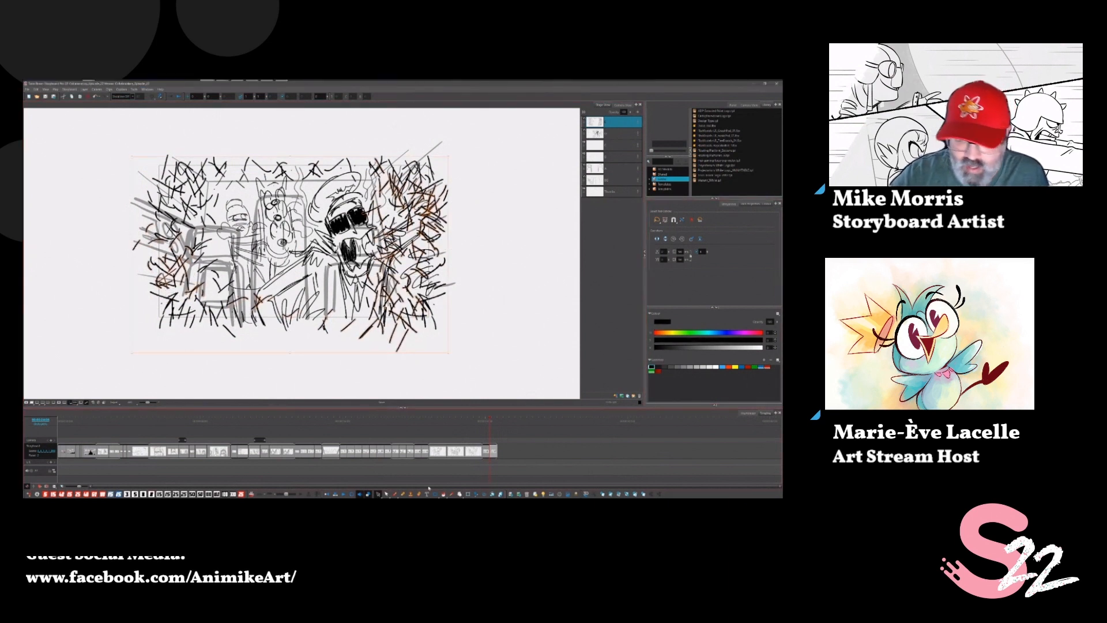
Add bold black fur strokes with a thicker brush on the right side of the panel, beside the pilot.
{"action": "key", "text": "alt+b"}
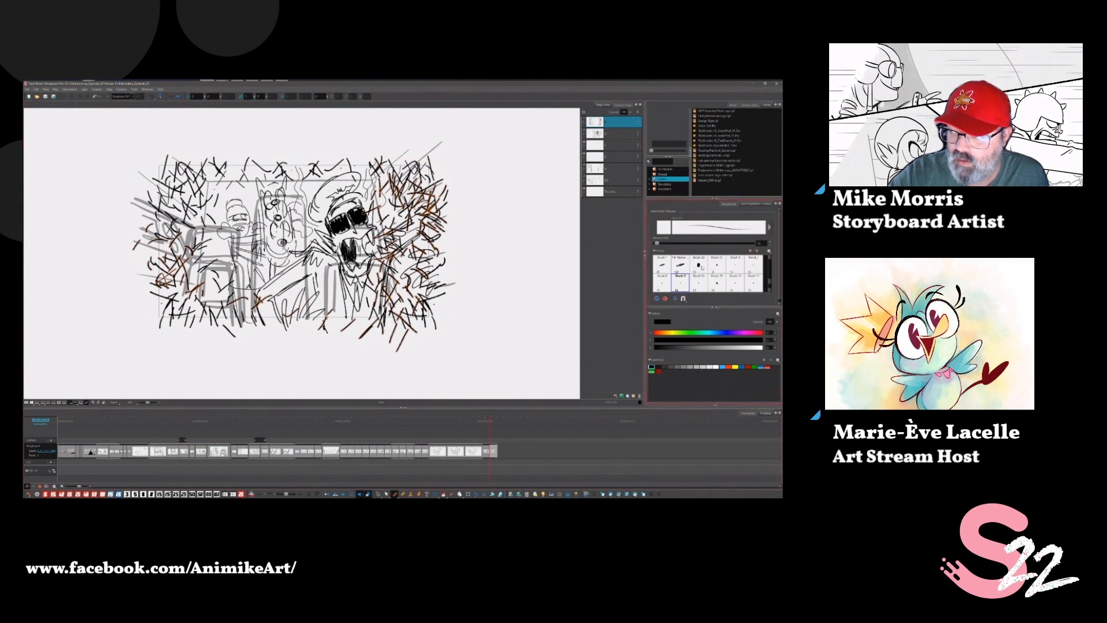
{"action": "left_click", "coordinate": [698, 263]}
{"action": "mouse_move", "coordinate": [387, 206]}
{"action": "left_mouse_down"}
{"action": "mouse_move", "coordinate": [407, 169]}
{"action": "mouse_move", "coordinate": [421, 173]}
{"action": "mouse_move", "coordinate": [398, 168]}
{"action": "mouse_move", "coordinate": [434, 157]}
{"action": "left_mouse_up"}
{"action": "left_click_drag", "start_coordinate": [403, 239], "coordinate": [420, 215]}
{"action": "left_click_drag", "start_coordinate": [400, 257], "coordinate": [415, 230]}
{"action": "left_click_drag", "start_coordinate": [406, 284], "coordinate": [423, 253]}
{"action": "left_click_drag", "start_coordinate": [389, 260], "coordinate": [410, 239]}
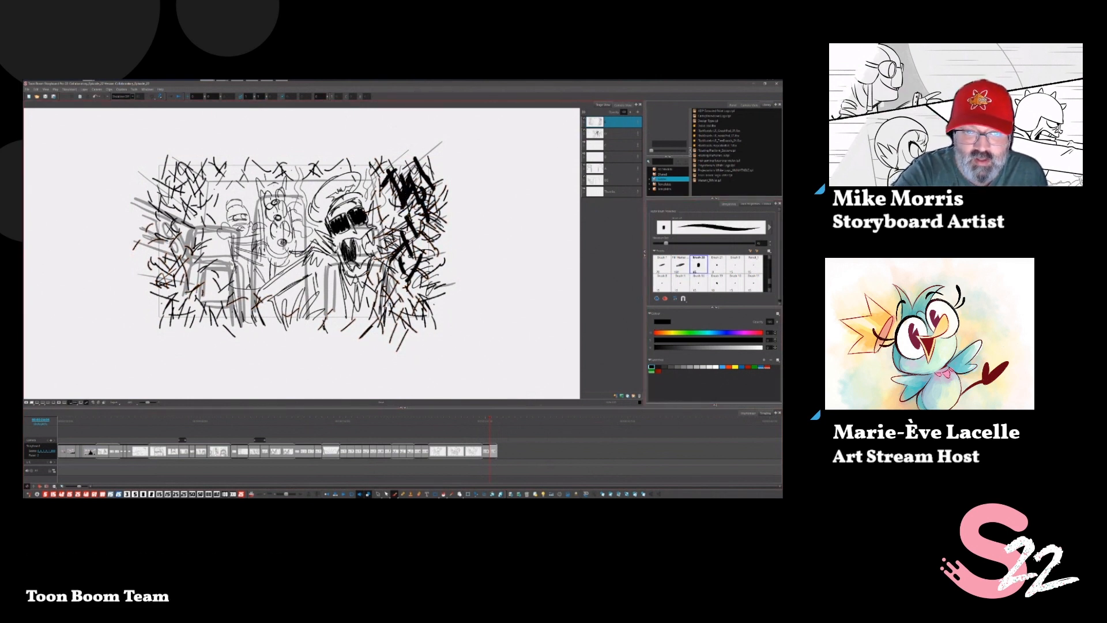
Add bold black fur strokes over the seats, control panel and wall on the left side of the panel.
{"action": "left_click_drag", "start_coordinate": [243, 308], "coordinate": [247, 285]}
{"action": "left_click_drag", "start_coordinate": [219, 317], "coordinate": [229, 290]}
{"action": "left_click_drag", "start_coordinate": [181, 318], "coordinate": [205, 270]}
{"action": "mouse_move", "coordinate": [170, 310]}
{"action": "left_mouse_down"}
{"action": "mouse_move", "coordinate": [191, 281]}
{"action": "mouse_move", "coordinate": [175, 242]}
{"action": "left_mouse_up"}
{"action": "mouse_move", "coordinate": [156, 223]}
{"action": "left_mouse_down"}
{"action": "mouse_move", "coordinate": [177, 209]}
{"action": "mouse_move", "coordinate": [180, 162]}
{"action": "left_mouse_up"}
{"action": "mouse_move", "coordinate": [187, 213]}
{"action": "left_mouse_down"}
{"action": "mouse_move", "coordinate": [208, 169]}
{"action": "mouse_move", "coordinate": [172, 181]}
{"action": "left_mouse_up"}
{"action": "mouse_move", "coordinate": [190, 215]}
{"action": "left_mouse_down"}
{"action": "mouse_move", "coordinate": [211, 183]}
{"action": "mouse_move", "coordinate": [181, 195]}
{"action": "left_mouse_up"}
{"action": "left_click_drag", "start_coordinate": [203, 223], "coordinate": [227, 191]}
{"action": "left_click_drag", "start_coordinate": [198, 249], "coordinate": [202, 221]}
{"action": "left_click_drag", "start_coordinate": [179, 263], "coordinate": [206, 212]}
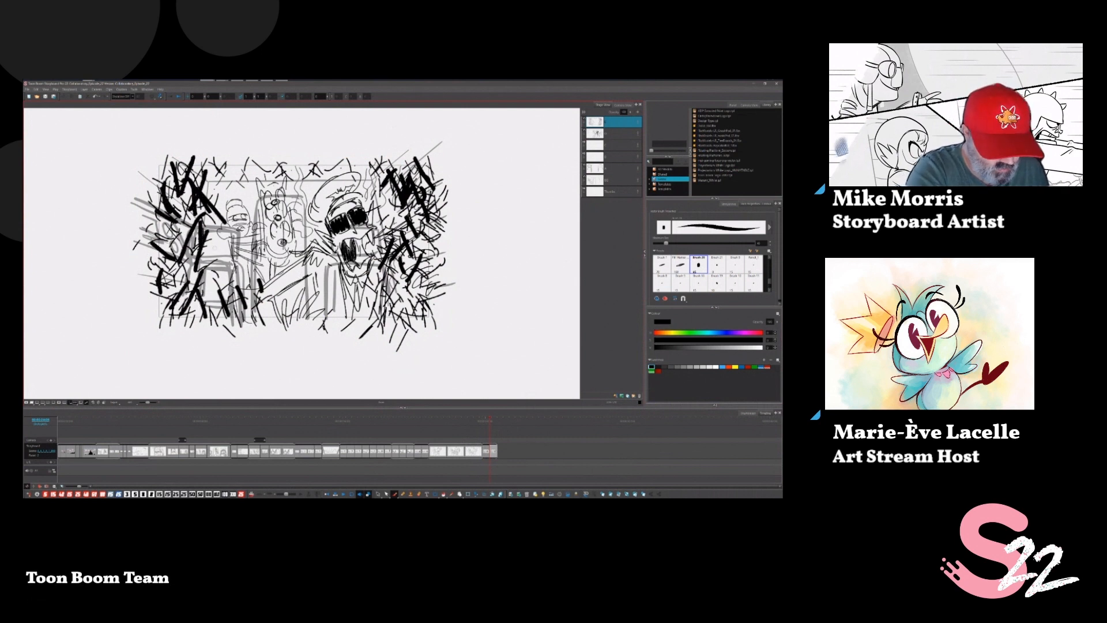
Thicken the flying fur on the left side of the cockpit panel with bold black strokes, from the top down to the lower edge.
{"action": "left_click_drag", "start_coordinate": [205, 296], "coordinate": [216, 246]}
{"action": "left_click_drag", "start_coordinate": [177, 322], "coordinate": [237, 282]}
{"action": "left_click_drag", "start_coordinate": [246, 317], "coordinate": [270, 289]}
{"action": "left_click_drag", "start_coordinate": [274, 315], "coordinate": [288, 284]}
{"action": "left_click_drag", "start_coordinate": [220, 196], "coordinate": [240, 161]}
{"action": "left_click_drag", "start_coordinate": [221, 223], "coordinate": [228, 191]}
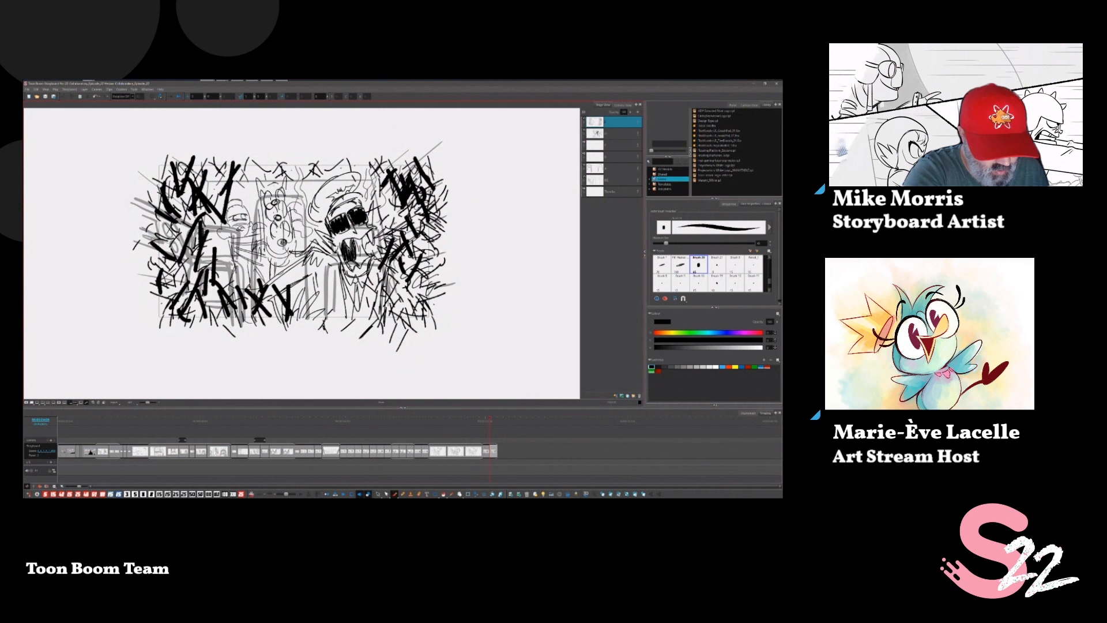
{"action": "left_click_drag", "start_coordinate": [210, 260], "coordinate": [233, 223]}
{"action": "left_click_drag", "start_coordinate": [233, 202], "coordinate": [256, 167]}
{"action": "left_click_drag", "start_coordinate": [151, 205], "coordinate": [174, 166]}
{"action": "mouse_move", "coordinate": [158, 230]}
{"action": "left_mouse_down"}
{"action": "mouse_move", "coordinate": [175, 191]}
{"action": "mouse_move", "coordinate": [179, 214]}
{"action": "left_mouse_up"}
{"action": "left_click_drag", "start_coordinate": [178, 227], "coordinate": [189, 202]}
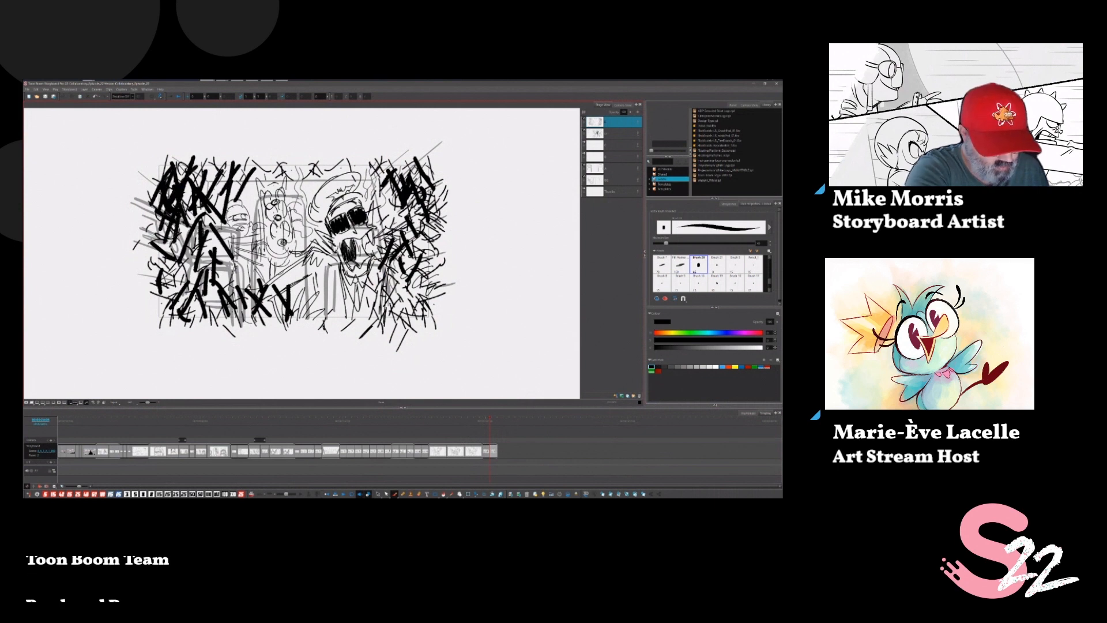
{"action": "left_click_drag", "start_coordinate": [168, 247], "coordinate": [184, 219]}
{"action": "mouse_move", "coordinate": [153, 237]}
{"action": "left_mouse_down"}
{"action": "mouse_move", "coordinate": [172, 270]}
{"action": "mouse_move", "coordinate": [183, 253]}
{"action": "left_mouse_up"}
{"action": "mouse_move", "coordinate": [157, 280]}
{"action": "left_mouse_down"}
{"action": "mouse_move", "coordinate": [186, 319]}
{"action": "mouse_move", "coordinate": [171, 305]}
{"action": "left_mouse_up"}
{"action": "left_click_drag", "start_coordinate": [179, 283], "coordinate": [193, 262]}
{"action": "left_click_drag", "start_coordinate": [193, 325], "coordinate": [223, 273]}
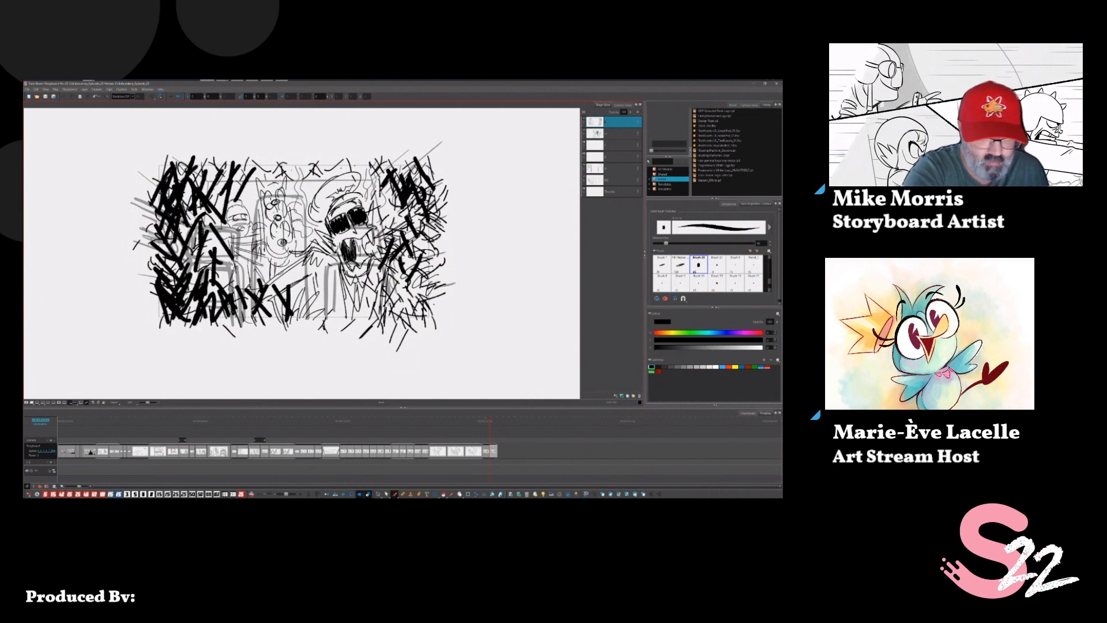
{"action": "left_click_drag", "start_coordinate": [230, 329], "coordinate": [238, 312]}
Add bold black fur strokes along the panel's top edge and down its right side beside the screaming pilot.
{"action": "left_click_drag", "start_coordinate": [288, 164], "coordinate": [306, 190]}
{"action": "left_click_drag", "start_coordinate": [318, 155], "coordinate": [342, 186]}
{"action": "mouse_move", "coordinate": [380, 155]}
{"action": "left_mouse_down"}
{"action": "mouse_move", "coordinate": [361, 189]}
{"action": "mouse_move", "coordinate": [392, 178]}
{"action": "left_mouse_up"}
{"action": "mouse_move", "coordinate": [395, 233]}
{"action": "left_mouse_down"}
{"action": "mouse_move", "coordinate": [415, 198]}
{"action": "mouse_move", "coordinate": [419, 219]}
{"action": "left_mouse_up"}
{"action": "left_click_drag", "start_coordinate": [391, 293], "coordinate": [402, 264]}
{"action": "mouse_move", "coordinate": [389, 310]}
{"action": "left_mouse_down"}
{"action": "mouse_move", "coordinate": [402, 283]}
{"action": "mouse_move", "coordinate": [395, 299]}
{"action": "left_mouse_up"}
{"action": "left_click_drag", "start_coordinate": [364, 336], "coordinate": [375, 288]}
{"action": "left_click_drag", "start_coordinate": [394, 326], "coordinate": [434, 280]}
{"action": "left_click_drag", "start_coordinate": [418, 278], "coordinate": [426, 227]}
{"action": "left_click_drag", "start_coordinate": [411, 228], "coordinate": [415, 219]}
{"action": "left_click_drag", "start_coordinate": [412, 231], "coordinate": [423, 205]}
{"action": "left_click_drag", "start_coordinate": [386, 223], "coordinate": [399, 212]}
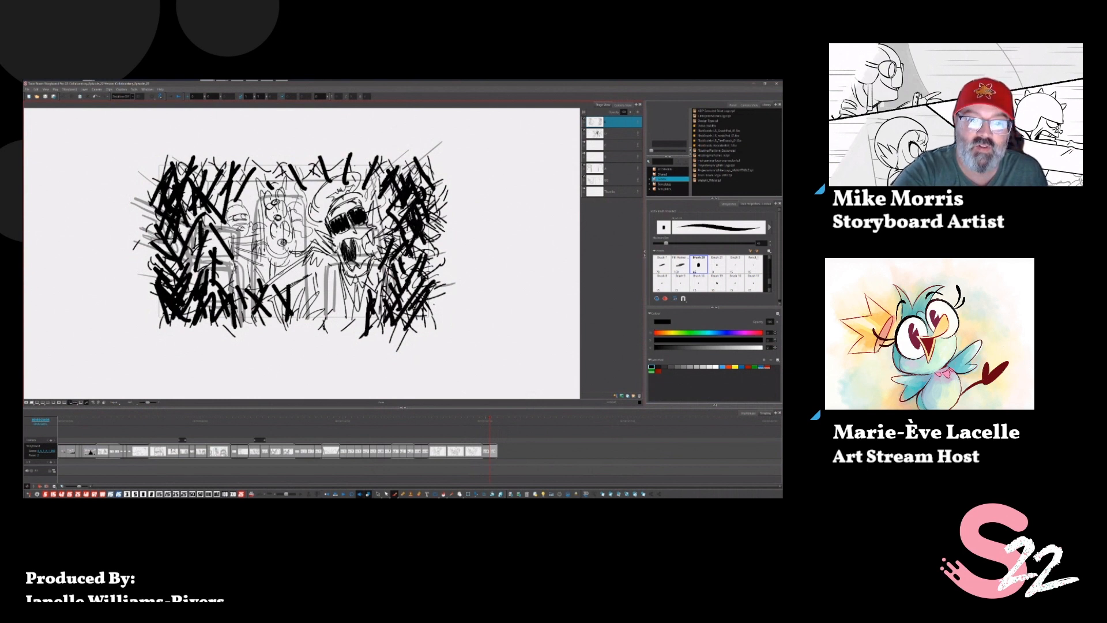
Extend the bold fur strokes along the panel's bottom edge and around the seats and upper wall on the left.
{"action": "left_click_drag", "start_coordinate": [340, 327], "coordinate": [373, 277]}
{"action": "mouse_move", "coordinate": [320, 330]}
{"action": "left_mouse_down"}
{"action": "mouse_move", "coordinate": [356, 282]}
{"action": "mouse_move", "coordinate": [319, 283]}
{"action": "left_mouse_up"}
{"action": "mouse_move", "coordinate": [272, 329]}
{"action": "left_mouse_down"}
{"action": "mouse_move", "coordinate": [284, 304]}
{"action": "mouse_move", "coordinate": [237, 260]}
{"action": "left_mouse_up"}
{"action": "left_click_drag", "start_coordinate": [203, 268], "coordinate": [213, 234]}
{"action": "left_click_drag", "start_coordinate": [205, 239], "coordinate": [225, 204]}
{"action": "left_click_drag", "start_coordinate": [202, 301], "coordinate": [213, 249]}
{"action": "left_click_drag", "start_coordinate": [227, 205], "coordinate": [262, 158]}
{"action": "left_click_drag", "start_coordinate": [219, 269], "coordinate": [227, 232]}
{"action": "left_click_drag", "start_coordinate": [194, 186], "coordinate": [206, 158]}
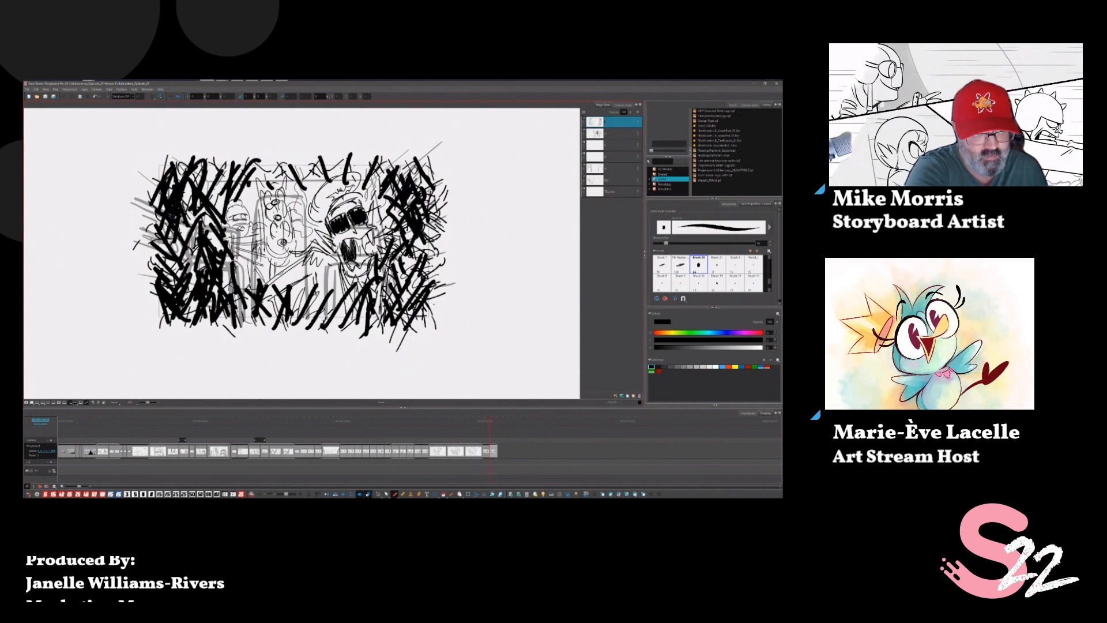
Fill the remaining gaps in the fur at the far left and far right of the panel with dense black strokes.
{"action": "left_click_drag", "start_coordinate": [183, 208], "coordinate": [191, 193]}
{"action": "left_click_drag", "start_coordinate": [172, 255], "coordinate": [203, 217]}
{"action": "left_click_drag", "start_coordinate": [167, 274], "coordinate": [178, 261]}
{"action": "left_click_drag", "start_coordinate": [176, 326], "coordinate": [202, 250]}
{"action": "mouse_move", "coordinate": [177, 278]}
{"action": "left_mouse_down"}
{"action": "mouse_move", "coordinate": [192, 258]}
{"action": "mouse_move", "coordinate": [181, 230]}
{"action": "left_mouse_up"}
{"action": "left_click_drag", "start_coordinate": [163, 202], "coordinate": [179, 156]}
{"action": "left_click_drag", "start_coordinate": [401, 273], "coordinate": [435, 231]}
{"action": "left_click_drag", "start_coordinate": [416, 231], "coordinate": [425, 205]}
{"action": "left_click_drag", "start_coordinate": [404, 305], "coordinate": [433, 244]}
{"action": "mouse_move", "coordinate": [402, 322]}
{"action": "left_mouse_down"}
{"action": "mouse_move", "coordinate": [434, 264]}
{"action": "mouse_move", "coordinate": [439, 287]}
{"action": "left_mouse_up"}
{"action": "left_click_drag", "start_coordinate": [428, 328], "coordinate": [440, 298]}
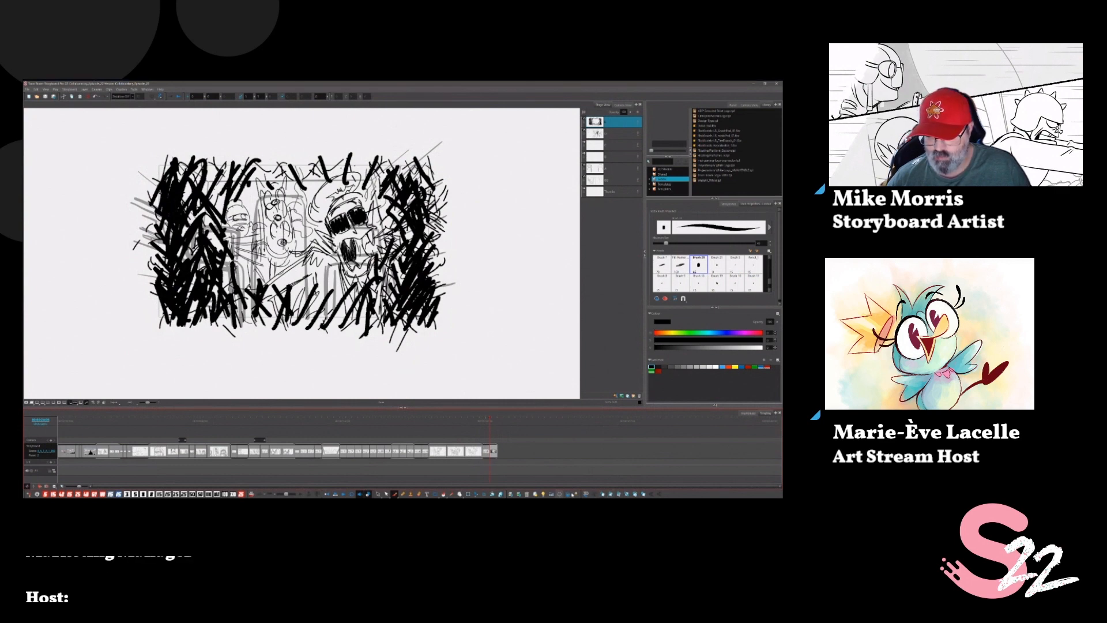
Copy the earlier windshield panel with the city skyline and paste it after the last panel of the storyboard.
{"action": "left_click_drag", "start_coordinate": [423, 425], "coordinate": [335, 431]}
{"action": "scroll", "coordinate": [370, 233], "scroll_direction": "down", "scroll_amount": 3}
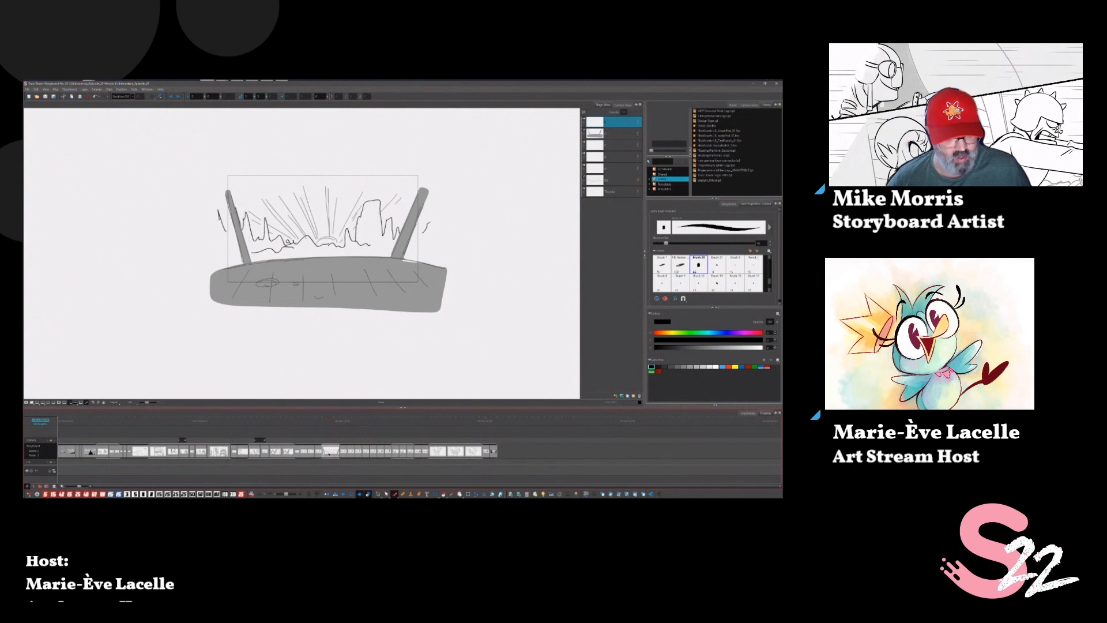
{"action": "key", "text": "Delete"}
{"action": "key", "text": "ctrl+z"}
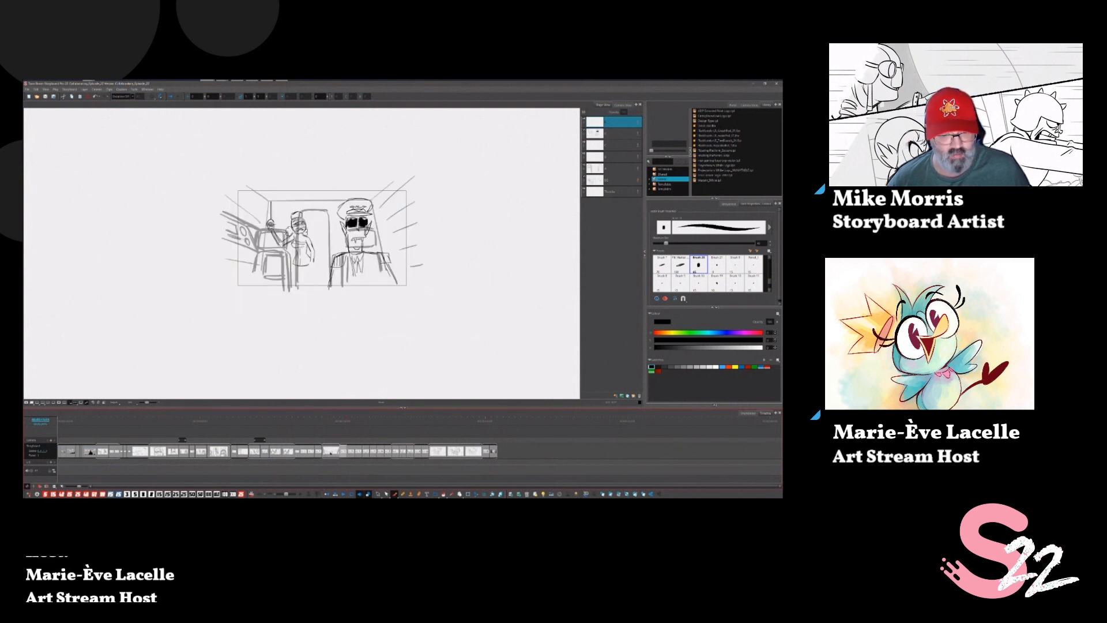
{"action": "left_click", "coordinate": [329, 452]}
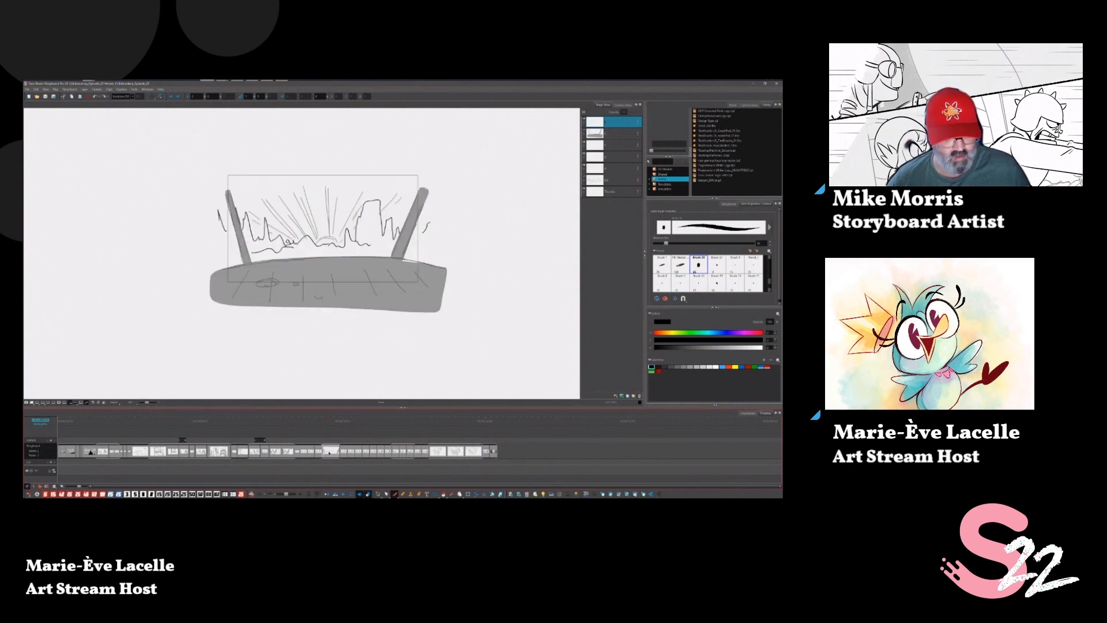
{"action": "left_click", "coordinate": [494, 422]}
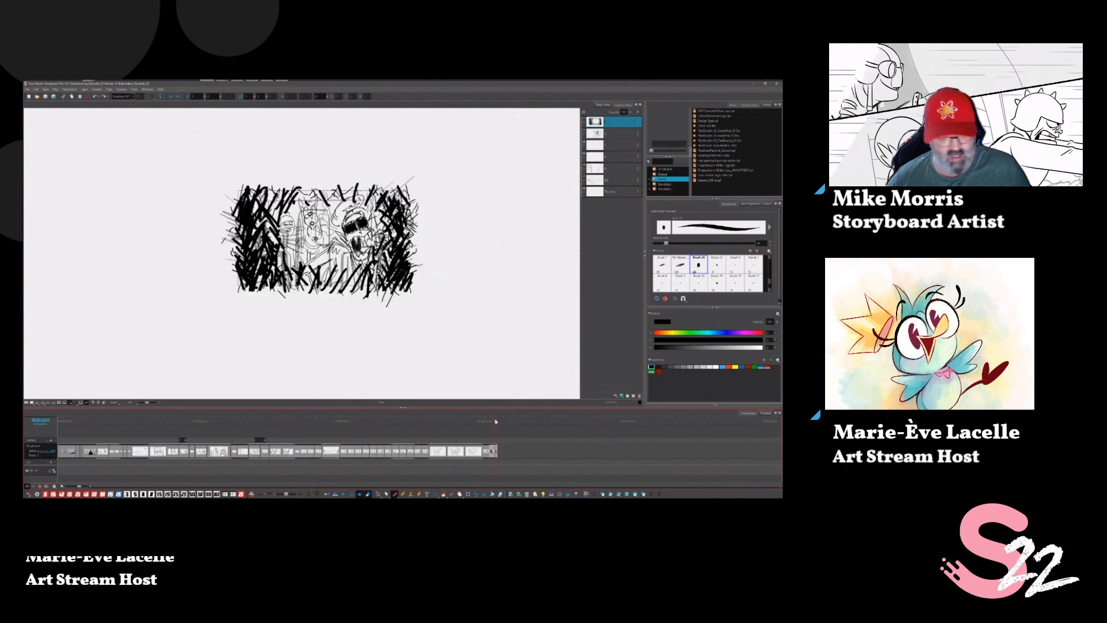
{"action": "key", "text": "ctrl+v"}
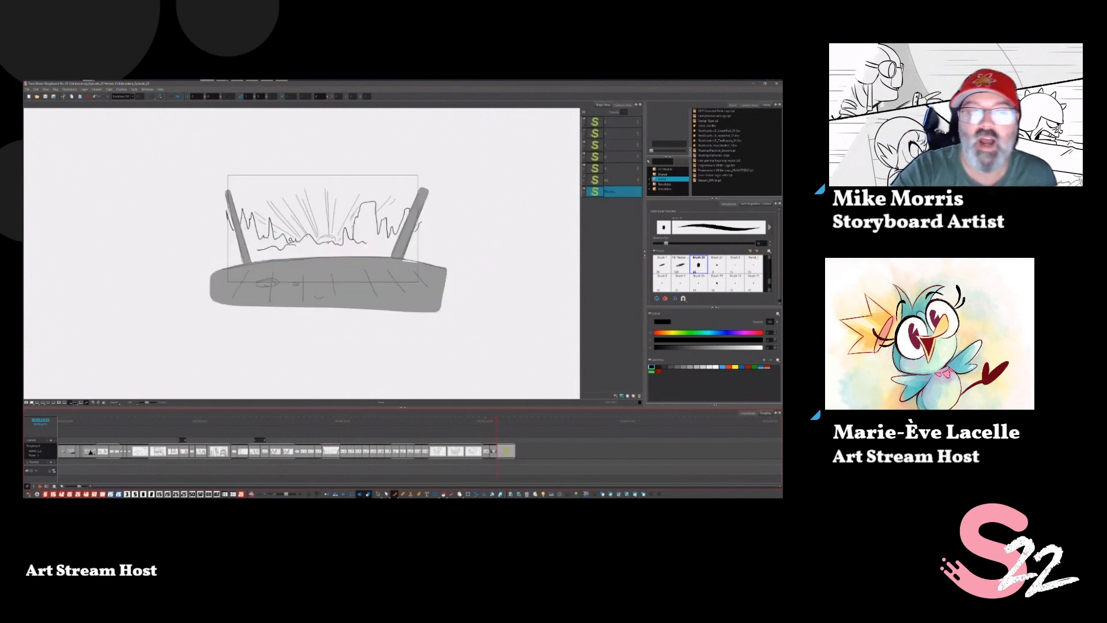
On the top layer of the pasted panel, draw a bold black sunglasses-shaped outline in the sky beyond the windshield.
{"action": "left_click", "coordinate": [615, 138]}
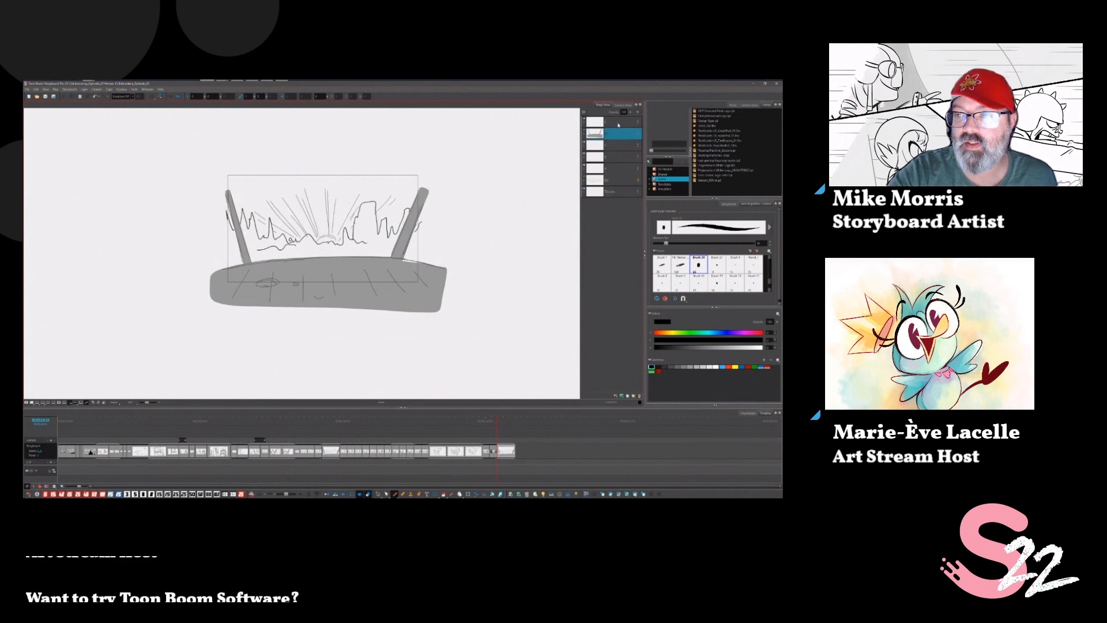
{"action": "left_click", "coordinate": [617, 124]}
{"action": "mouse_move", "coordinate": [283, 205]}
{"action": "left_mouse_down"}
{"action": "mouse_move", "coordinate": [285, 222]}
{"action": "mouse_move", "coordinate": [301, 222]}
{"action": "mouse_move", "coordinate": [314, 203]}
{"action": "mouse_move", "coordinate": [313, 222]}
{"action": "left_mouse_up"}
{"action": "left_click_drag", "start_coordinate": [309, 202], "coordinate": [321, 218]}
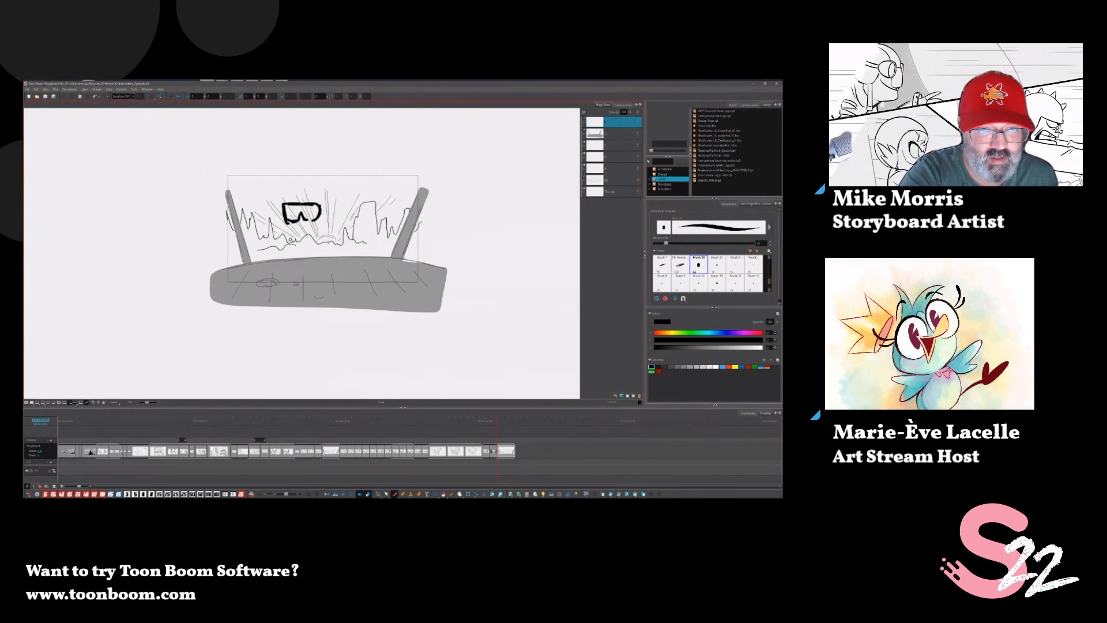
Scribble black fur over the windshield's left side around the sunglasses shape, and outline the rest of the windshield in bold black.
{"action": "left_click_drag", "start_coordinate": [229, 175], "coordinate": [230, 195]}
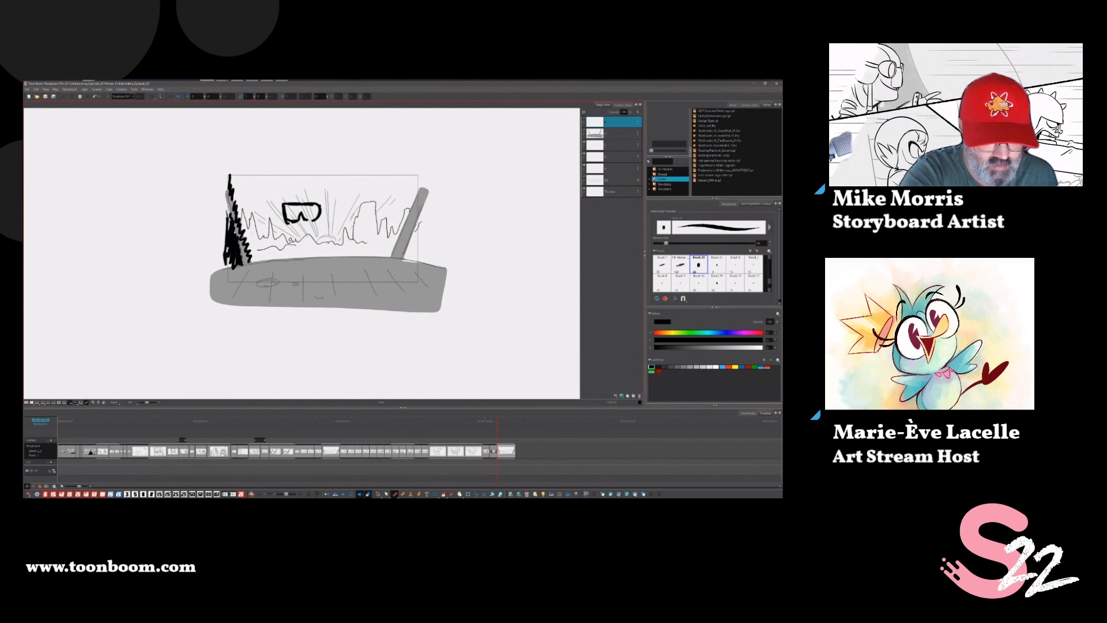
{"action": "left_click_drag", "start_coordinate": [251, 263], "coordinate": [299, 258]}
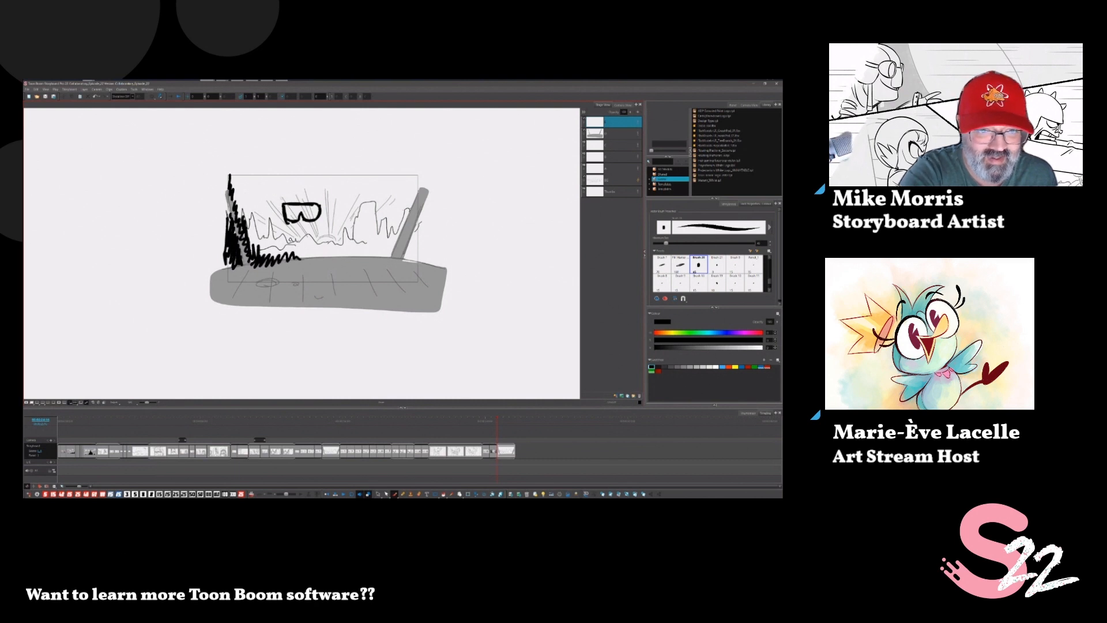
{"action": "left_click_drag", "start_coordinate": [277, 194], "coordinate": [292, 235]}
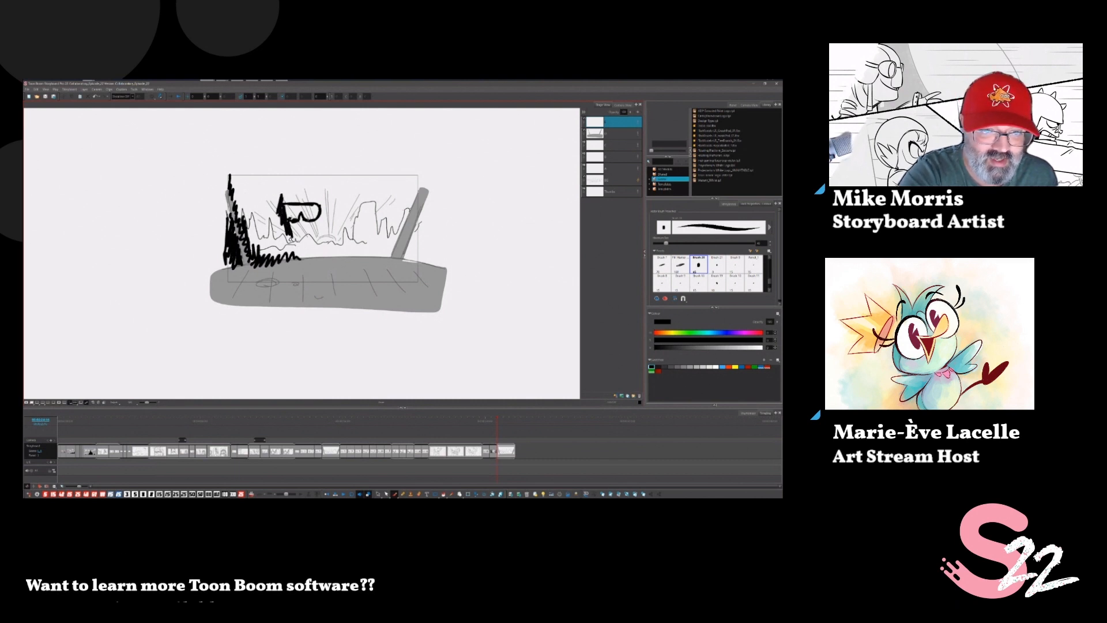
{"action": "mouse_move", "coordinate": [284, 173]}
{"action": "left_mouse_down"}
{"action": "mouse_move", "coordinate": [271, 218]}
{"action": "mouse_move", "coordinate": [258, 175]}
{"action": "mouse_move", "coordinate": [242, 214]}
{"action": "mouse_move", "coordinate": [232, 174]}
{"action": "left_mouse_up"}
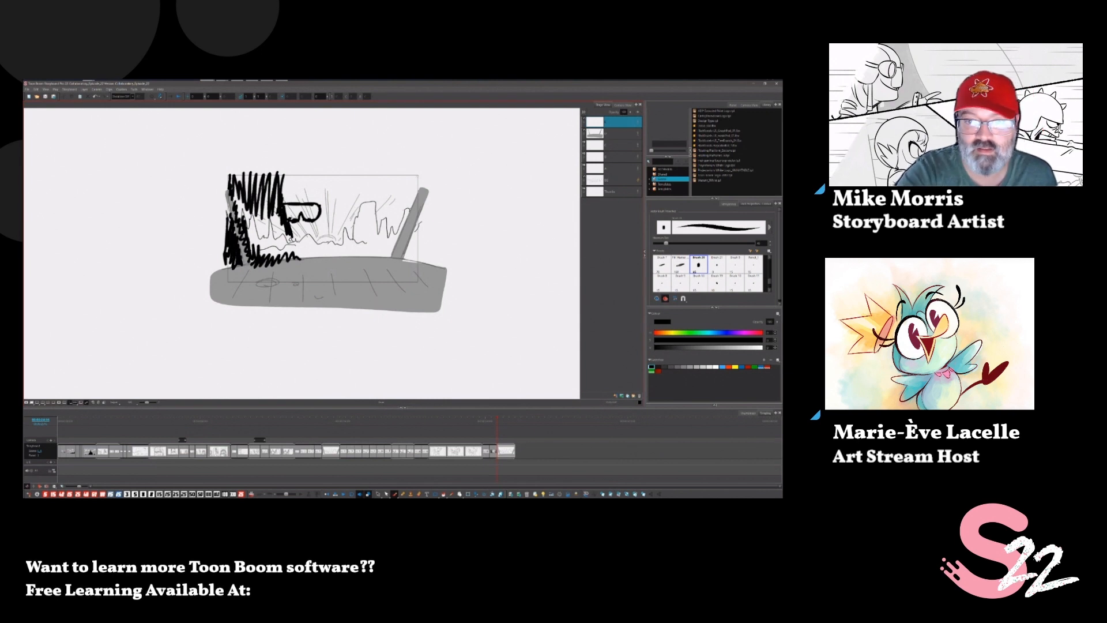
{"action": "mouse_move", "coordinate": [419, 173]}
{"action": "left_mouse_down"}
{"action": "mouse_move", "coordinate": [394, 256]}
{"action": "mouse_move", "coordinate": [298, 257]}
{"action": "left_mouse_up"}
{"action": "mouse_move", "coordinate": [227, 187]}
{"action": "left_mouse_down"}
{"action": "mouse_move", "coordinate": [226, 170]}
{"action": "mouse_move", "coordinate": [326, 161]}
{"action": "left_mouse_up"}
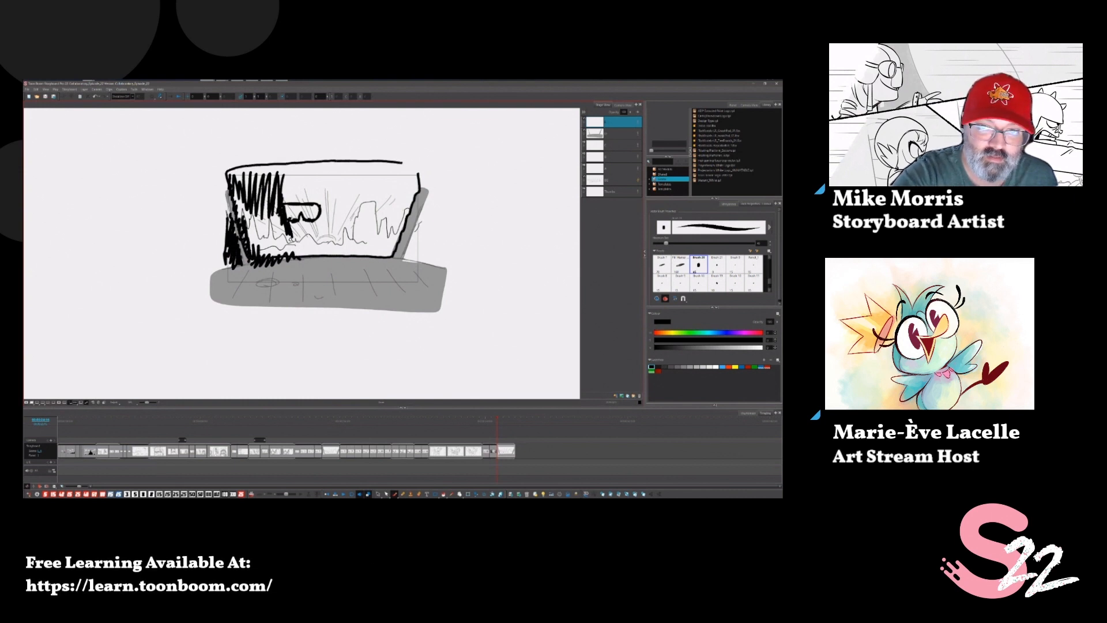